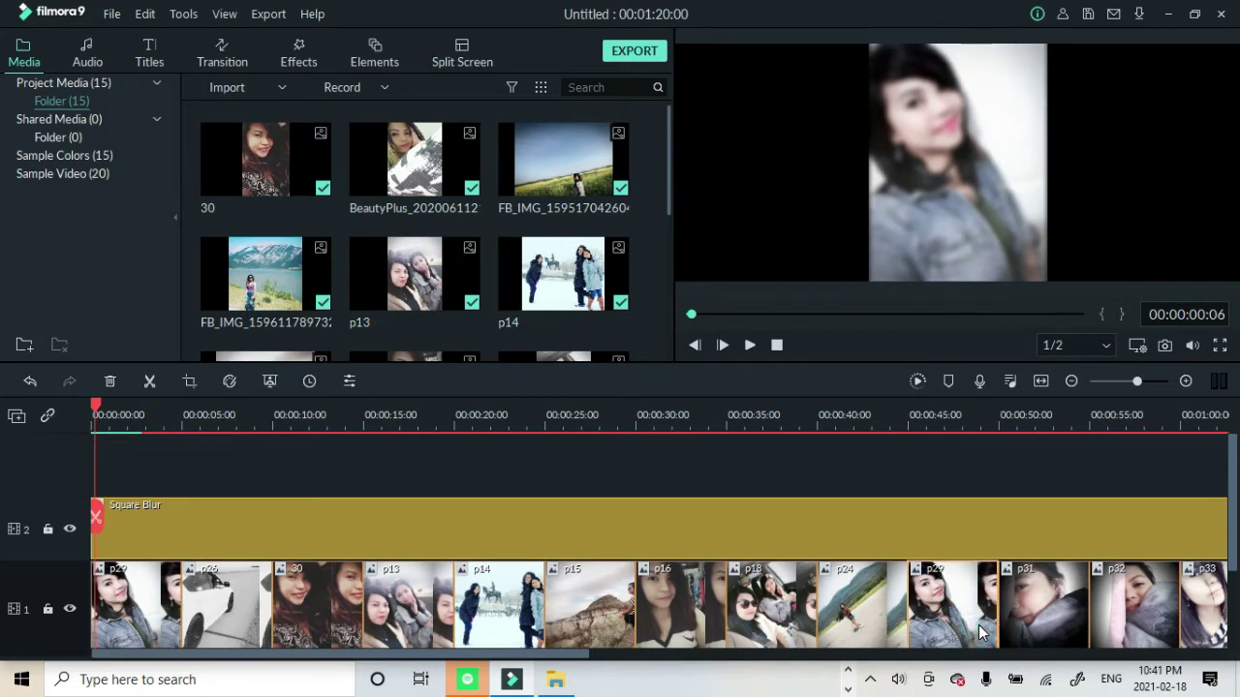
Delete the duplicate p29 clip at 45 seconds on track 1 and place photo p29 at the start of track 3, above Square Blur.
{"action": "key", "text": "Delete"}
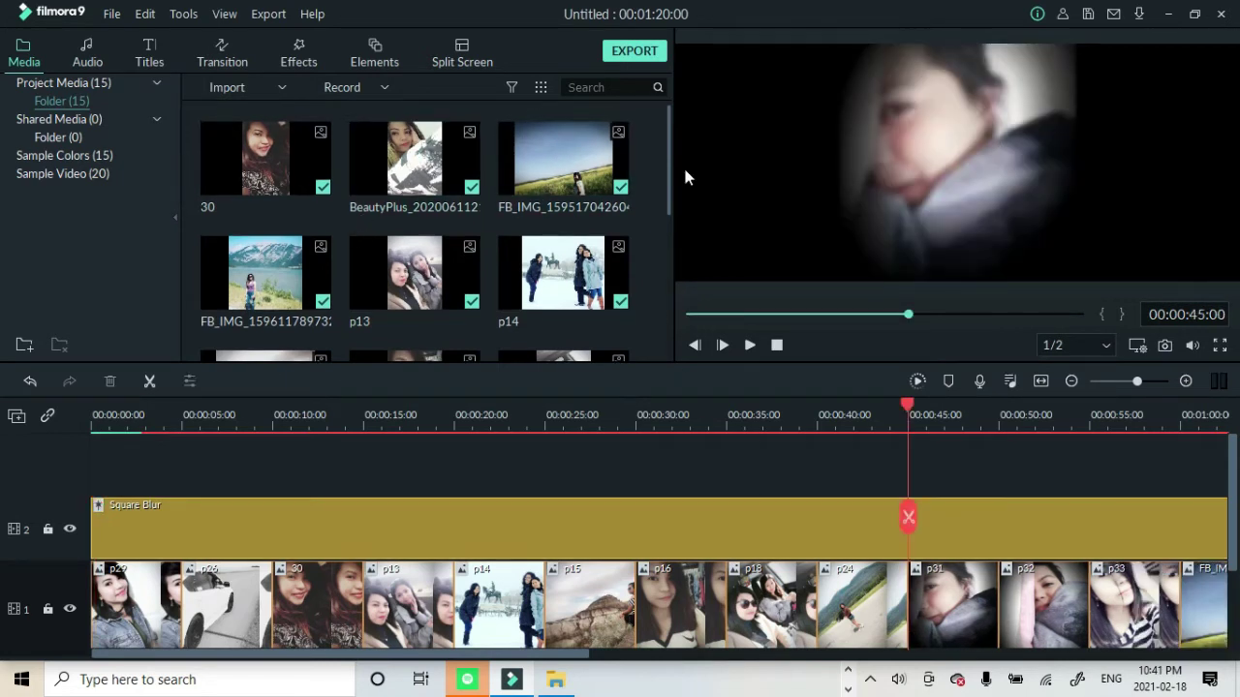
{"action": "left_click_drag", "start_coordinate": [668, 164], "coordinate": [667, 266]}
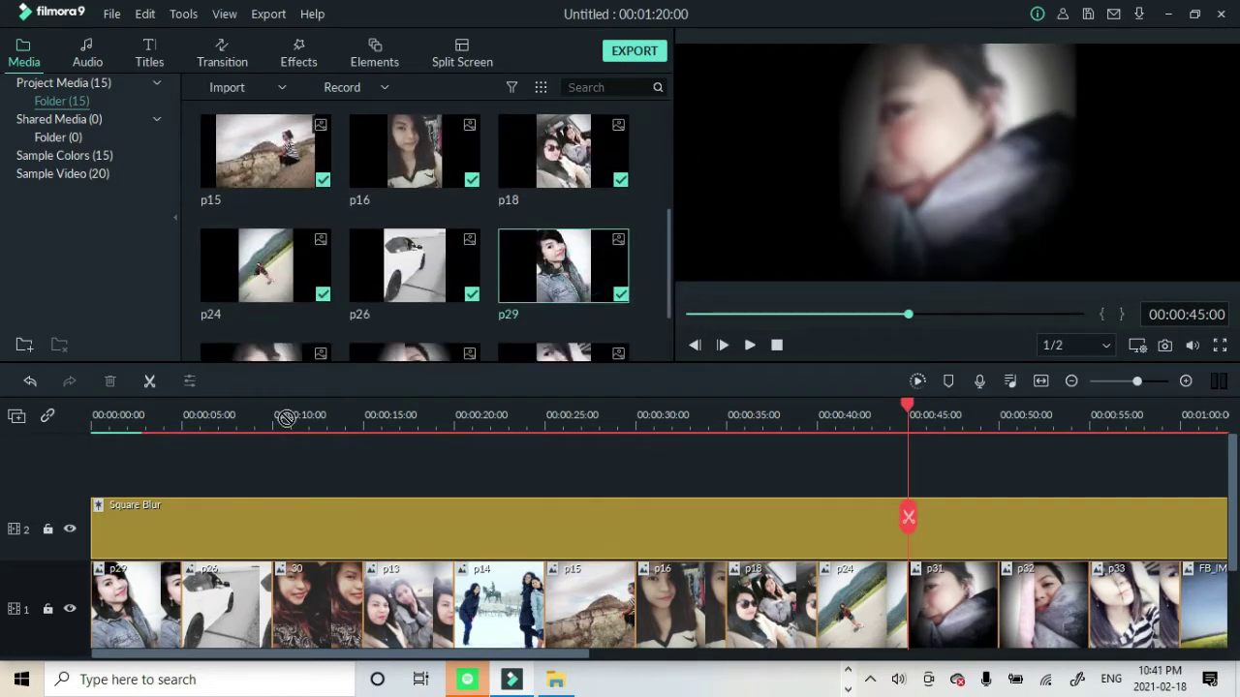
{"action": "left_click_drag", "start_coordinate": [128, 469], "coordinate": [130, 469]}
Select the media photos from 30 through p24 and place them on track 3 directly after the p29 clip.
{"action": "scroll", "coordinate": [291, 261], "scroll_direction": "up", "scroll_amount": 3}
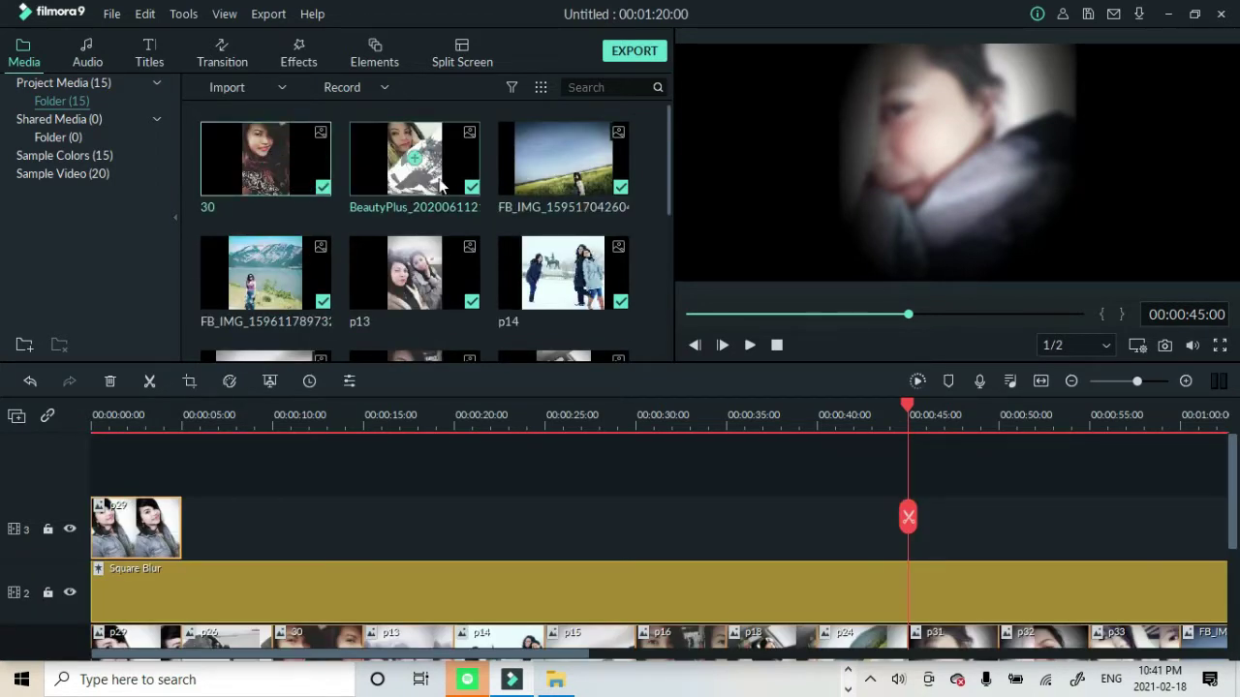
{"action": "left_click", "coordinate": [564, 273]}
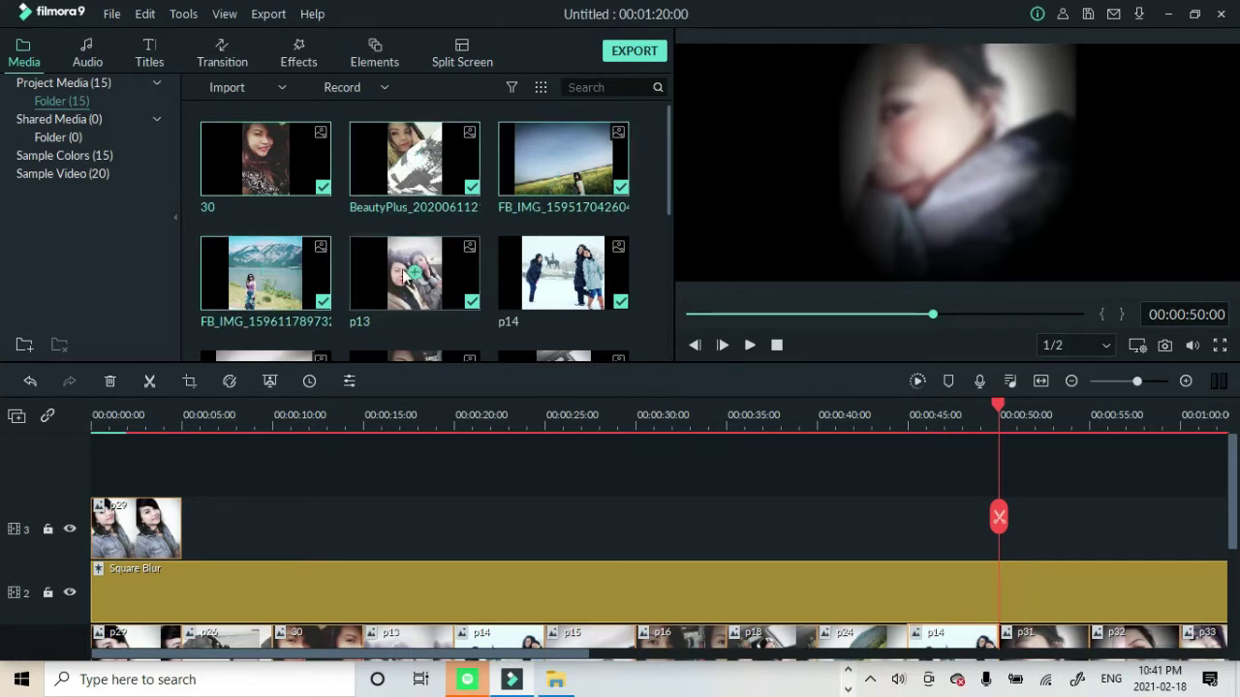
{"action": "scroll", "coordinate": [278, 242], "scroll_direction": "down", "scroll_amount": 3}
{"action": "scroll", "coordinate": [377, 283], "scroll_direction": "down", "scroll_amount": 2}
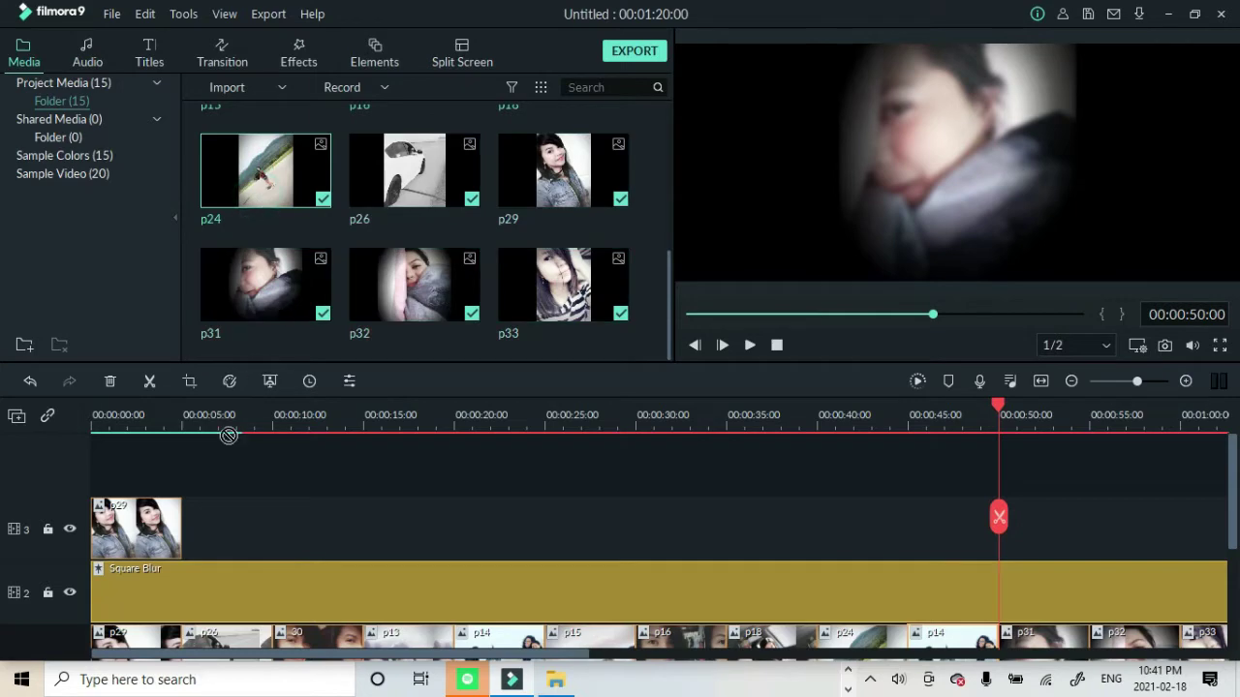
{"action": "left_click_drag", "start_coordinate": [229, 435], "coordinate": [204, 519]}
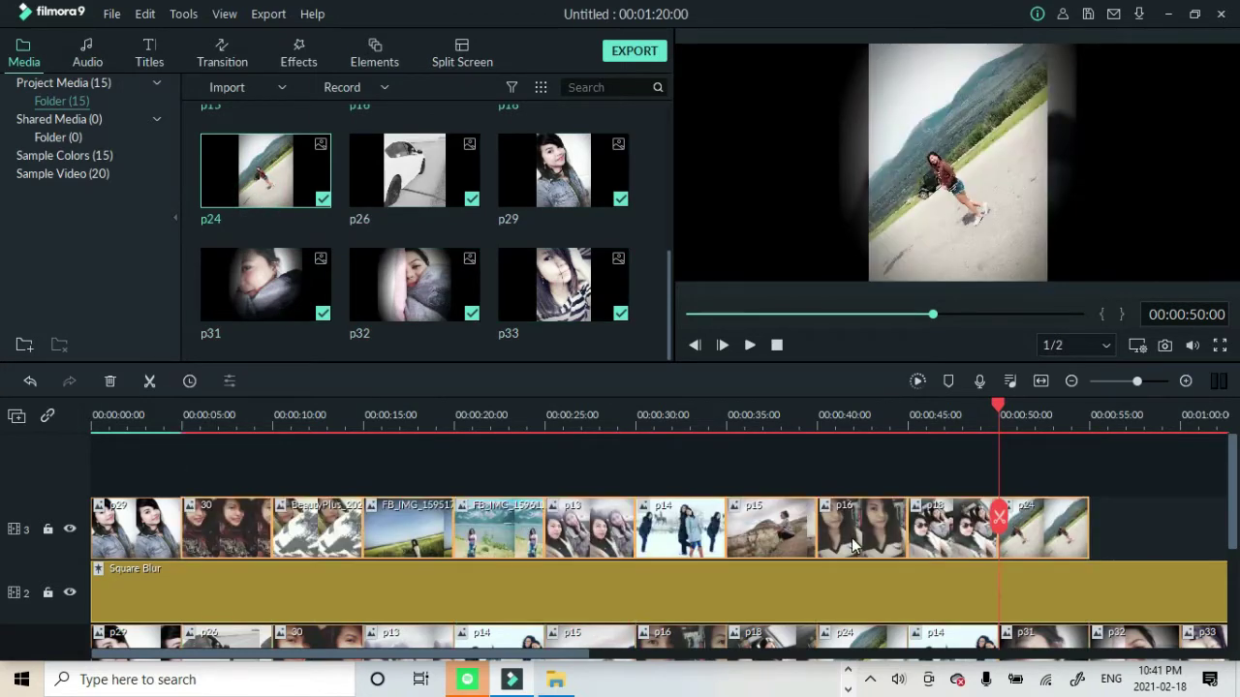
{"action": "scroll", "coordinate": [849, 541], "scroll_direction": "down", "scroll_amount": 2}
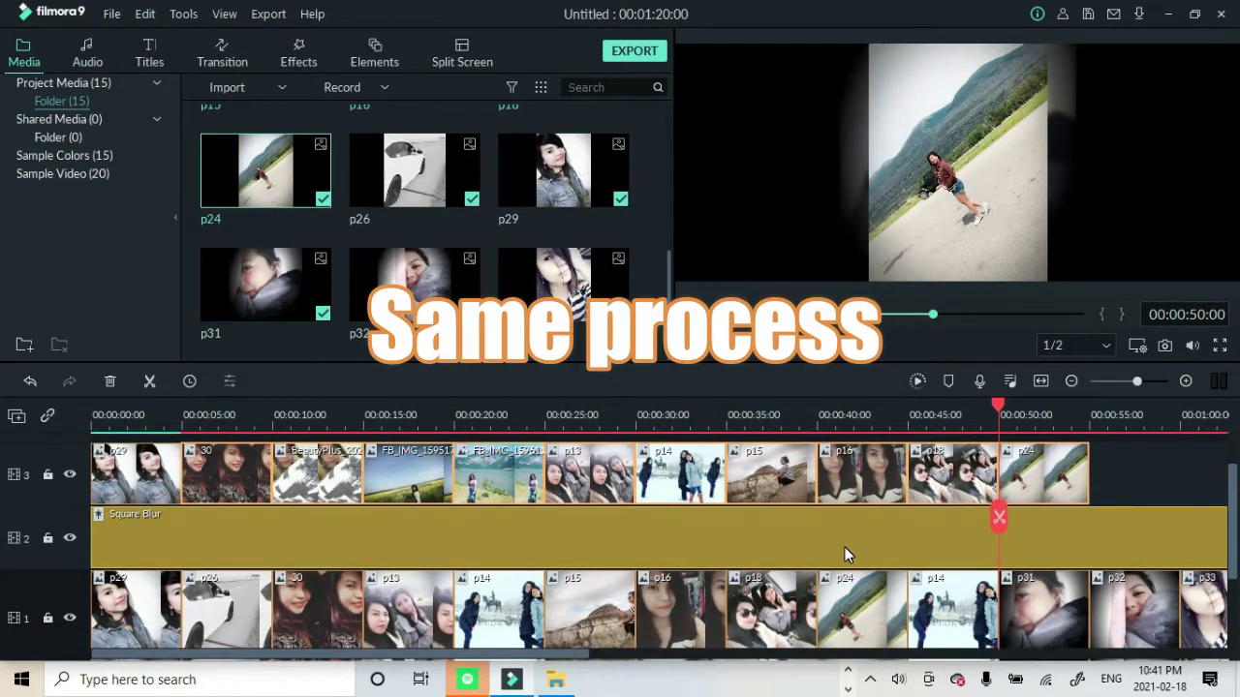
{"action": "scroll", "coordinate": [833, 539], "scroll_direction": "up", "scroll_amount": 1}
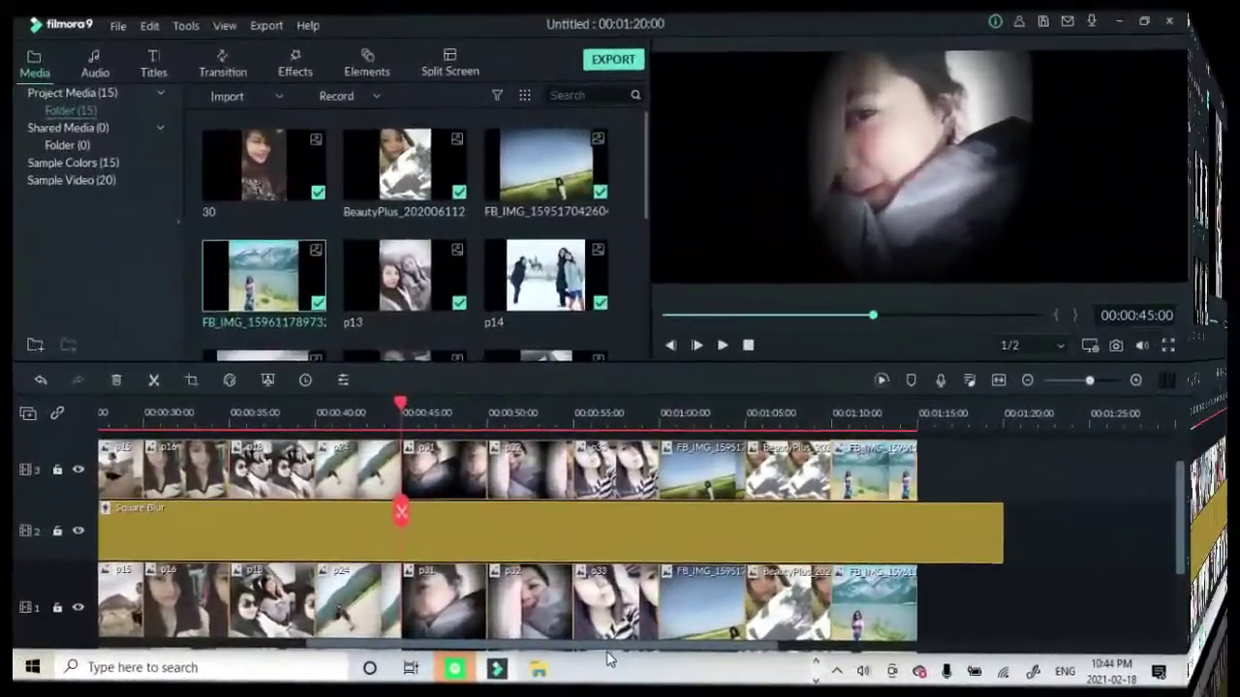
Apply Pan & Zoom to the p29 clip on track 1, going from a smaller start frame to the full photo.
{"action": "key", "text": "ctrl+equal"}
{"action": "key", "text": "ctrl+equal"}
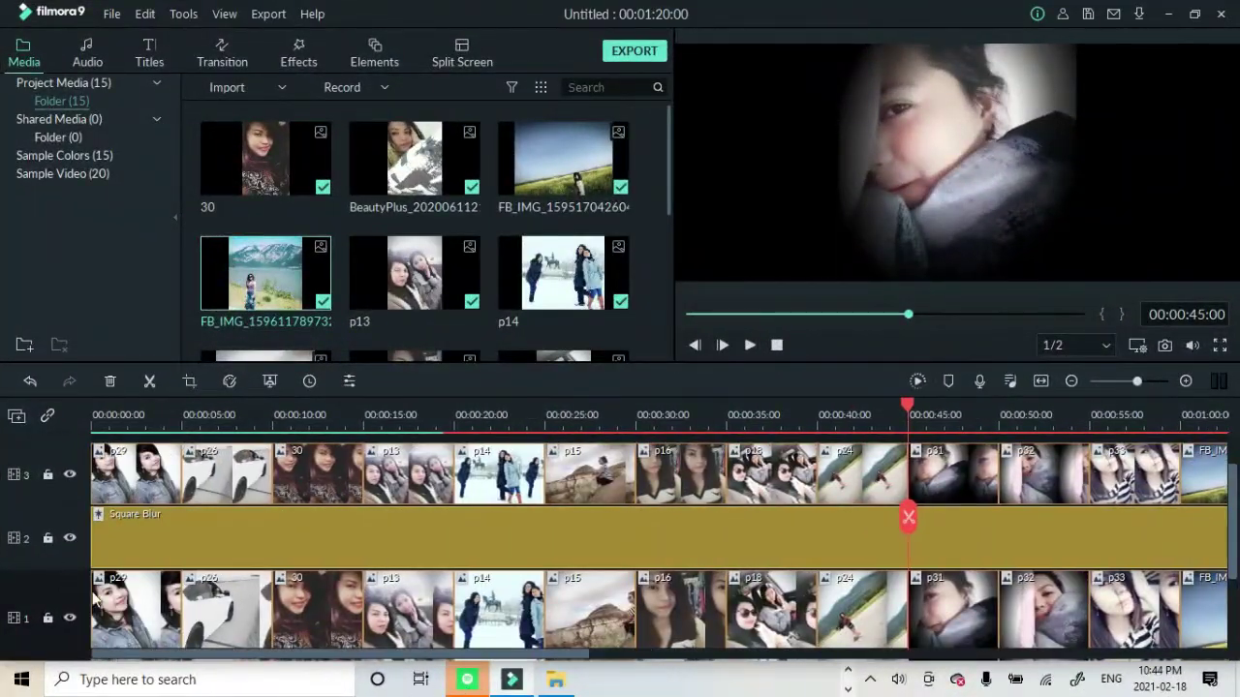
{"action": "double_click", "coordinate": [141, 620]}
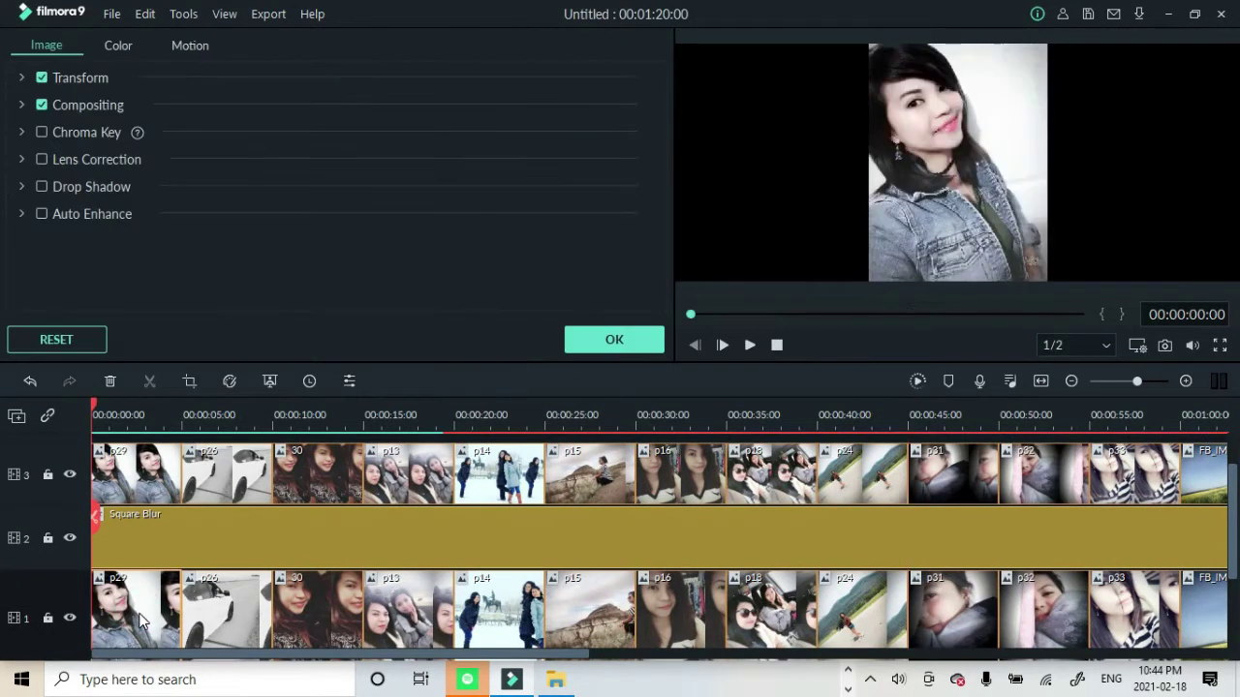
{"action": "left_click", "coordinate": [634, 339]}
{"action": "right_click", "coordinate": [141, 635]}
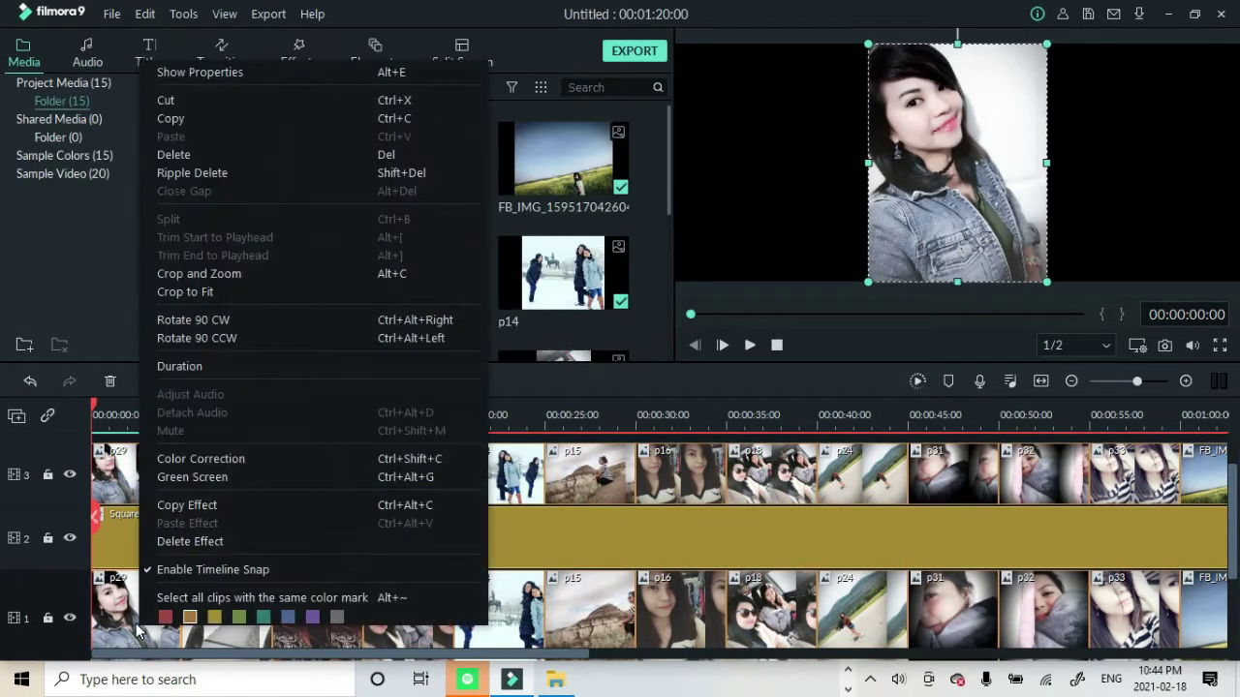
{"action": "left_click", "coordinate": [235, 275]}
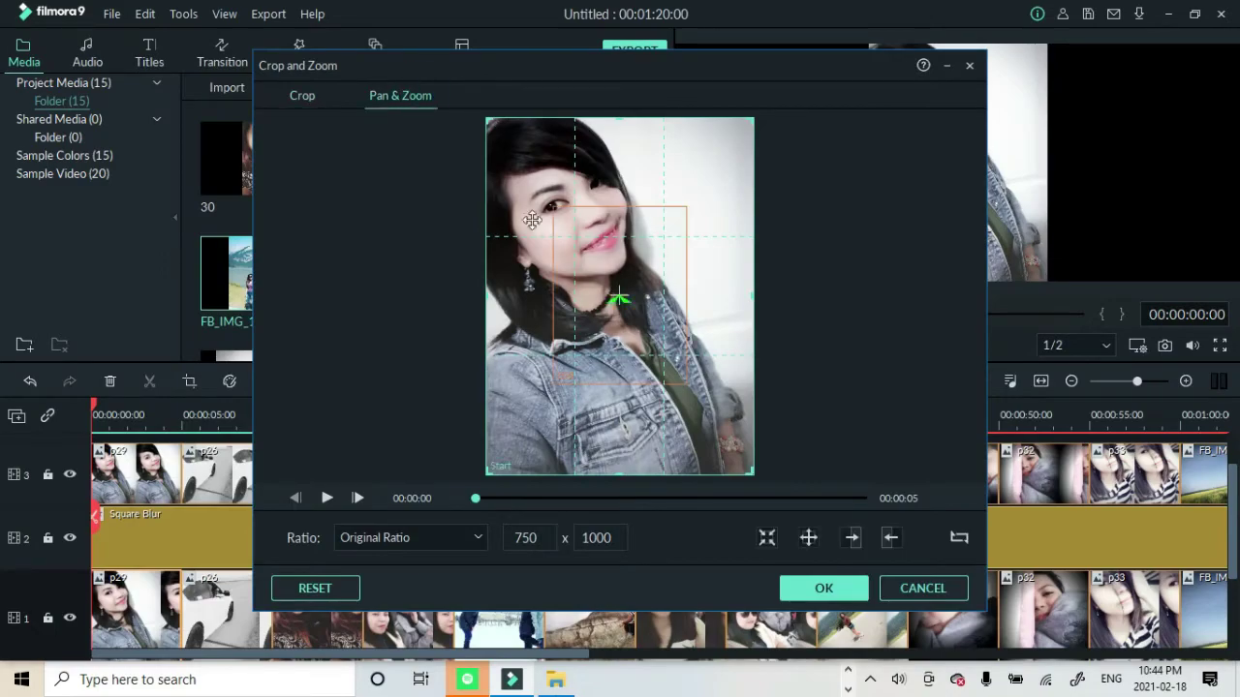
{"action": "left_click", "coordinate": [808, 538]}
{"action": "left_click_drag", "start_coordinate": [620, 294], "coordinate": [576, 225]}
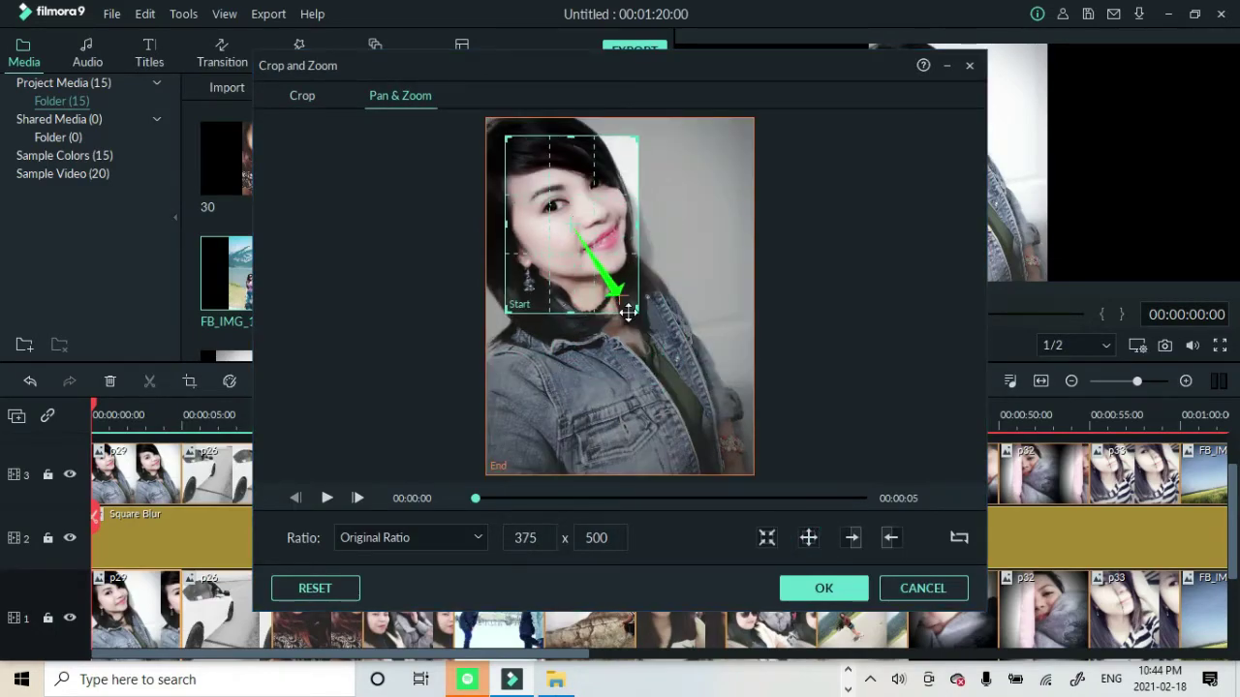
{"action": "left_click_drag", "start_coordinate": [629, 311], "coordinate": [625, 307]}
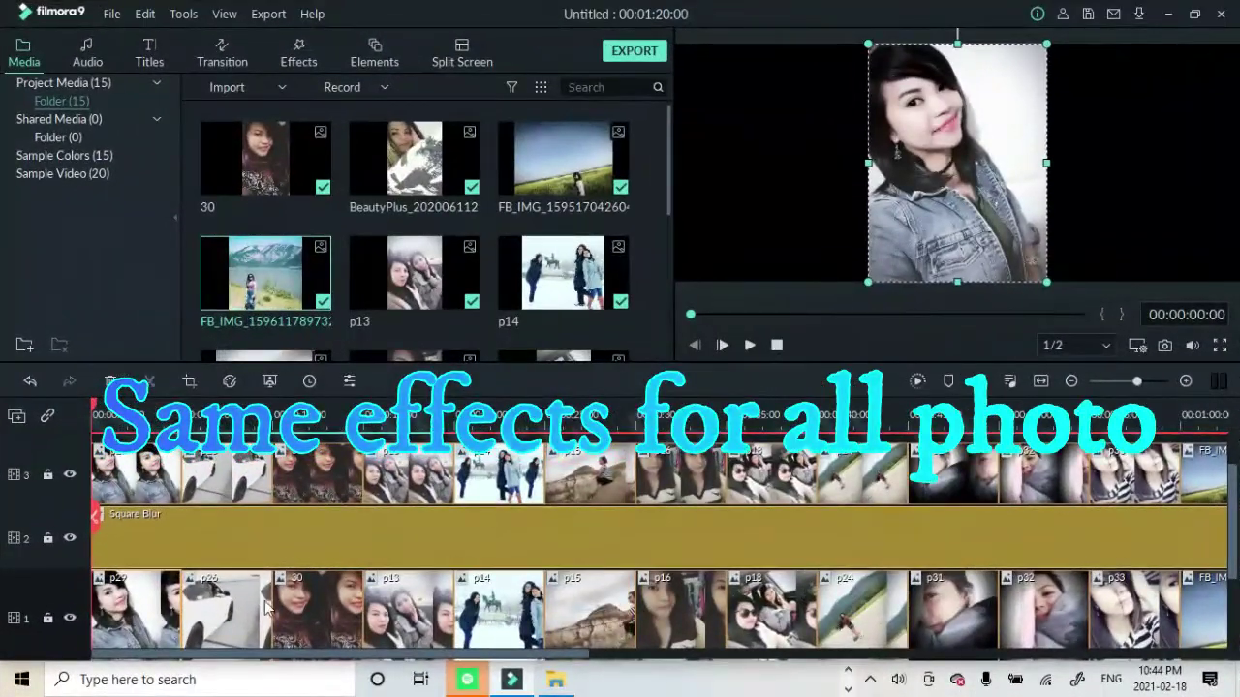
Apply Pan & Zoom to the p26 clip on track 1, from the full photo to an end frame of about 1098 x 1296.
{"action": "right_click", "coordinate": [228, 593]}
{"action": "left_click", "coordinate": [281, 250]}
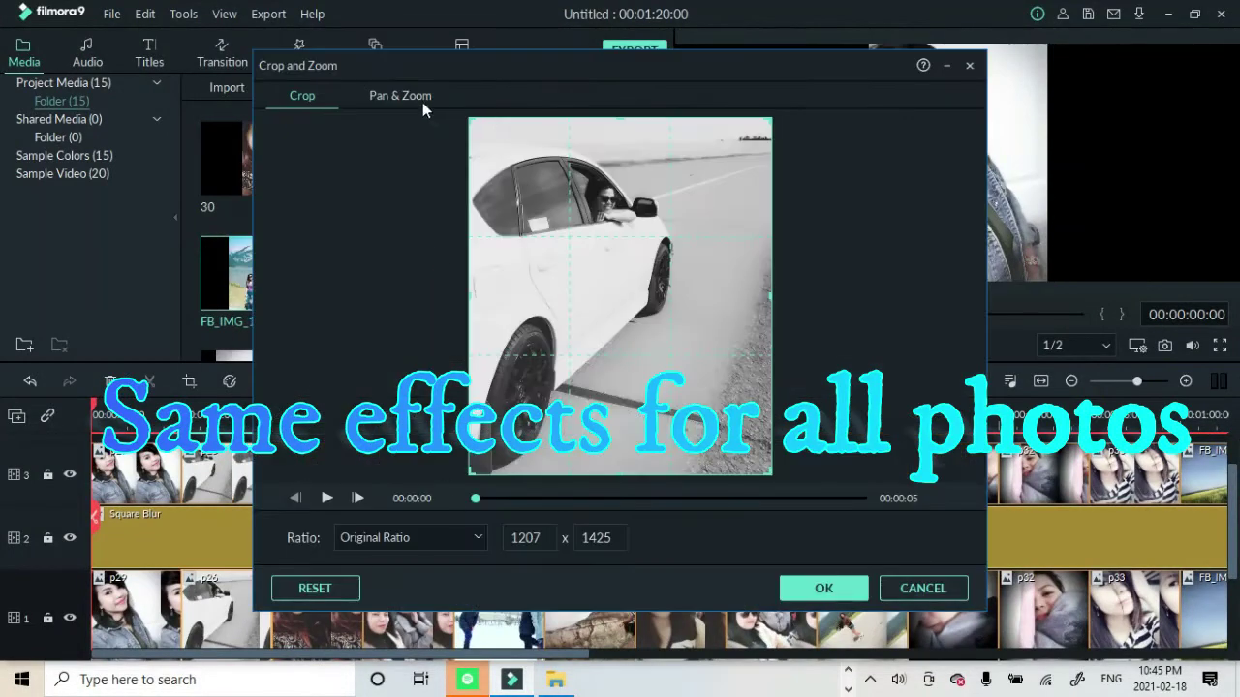
{"action": "left_click", "coordinate": [422, 103]}
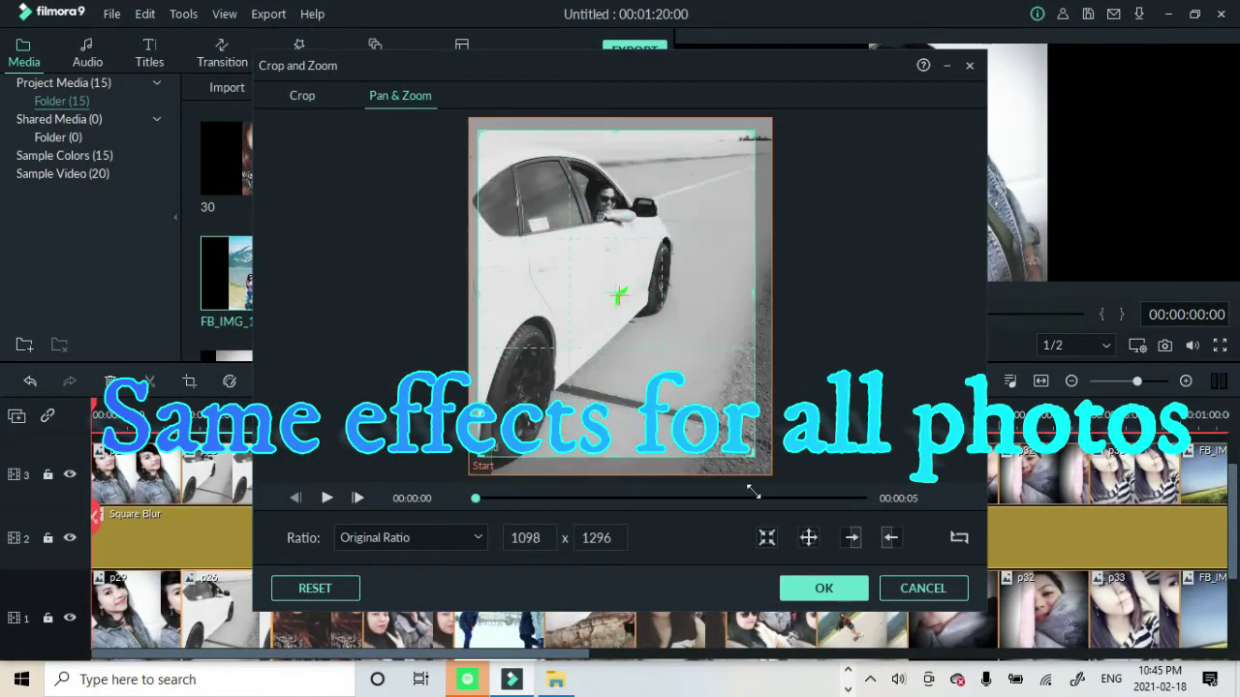
{"action": "left_click", "coordinate": [823, 588]}
Try to copy the effect of the p26 clip onto the adjacent clip 30 on track 1.
{"action": "scroll", "coordinate": [387, 561], "scroll_direction": "down", "scroll_amount": 1}
{"action": "right_click", "coordinate": [214, 561]}
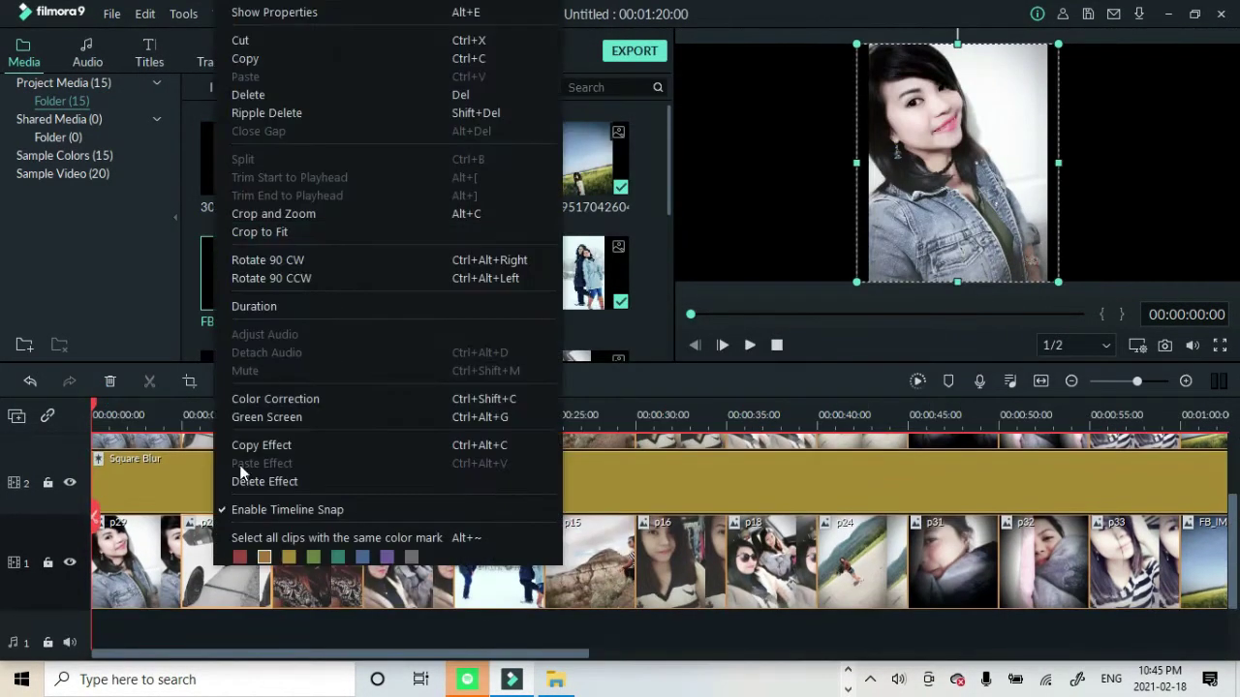
{"action": "left_click", "coordinate": [260, 445]}
{"action": "right_click", "coordinate": [304, 561]}
{"action": "left_click", "coordinate": [368, 465]}
{"action": "left_click", "coordinate": [317, 567]}
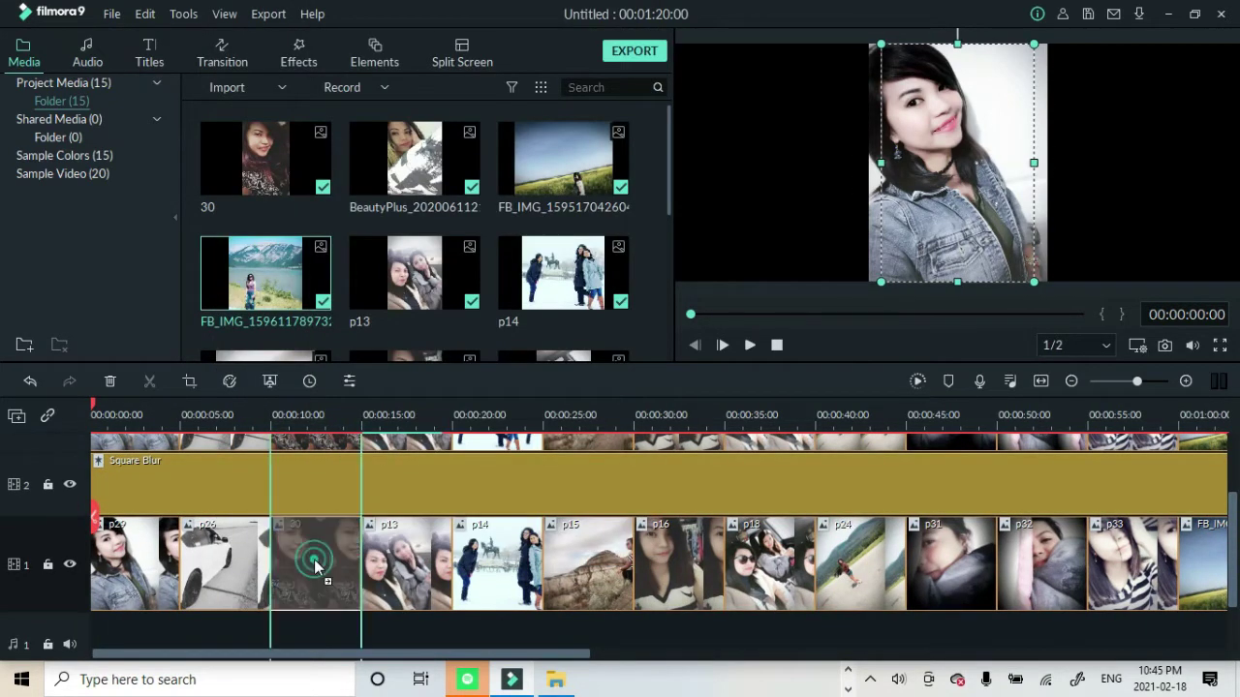
Apply Pan & Zoom to clip 30 on track 1, from a start frame of about 476 x 742 to the full photo.
{"action": "double_click", "coordinate": [310, 565]}
{"action": "right_click", "coordinate": [300, 562]}
{"action": "left_click", "coordinate": [433, 213]}
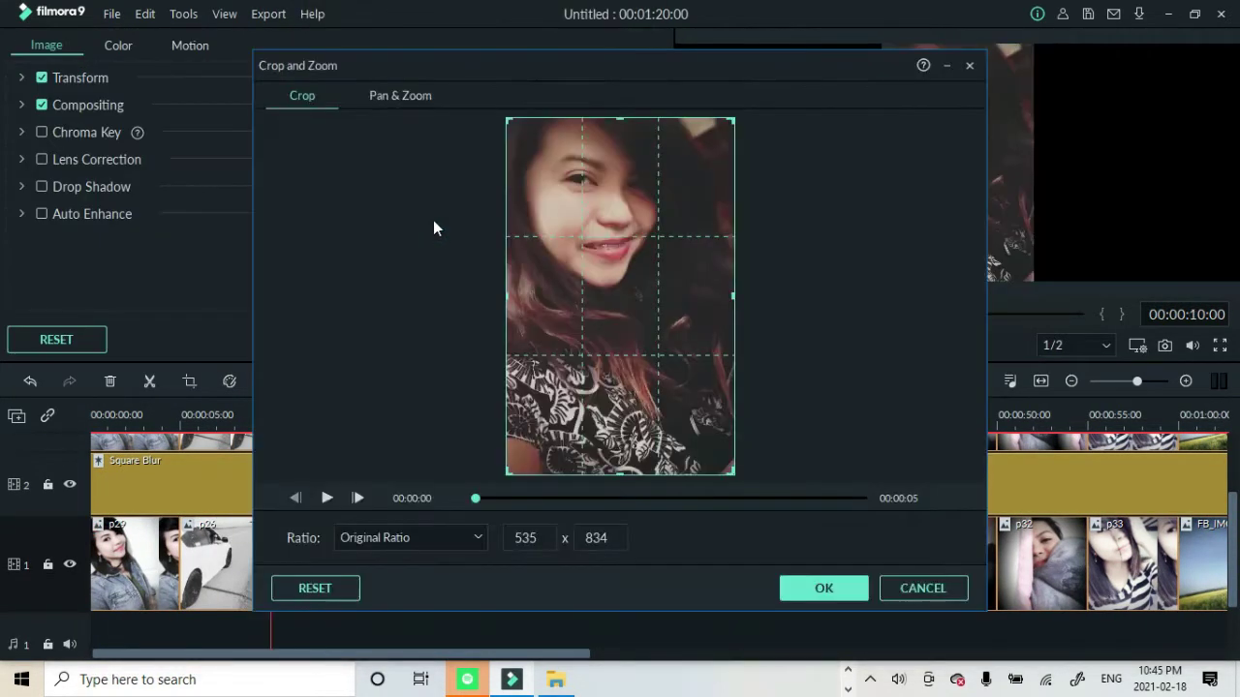
{"action": "left_click", "coordinate": [400, 95]}
{"action": "left_click", "coordinate": [809, 538]}
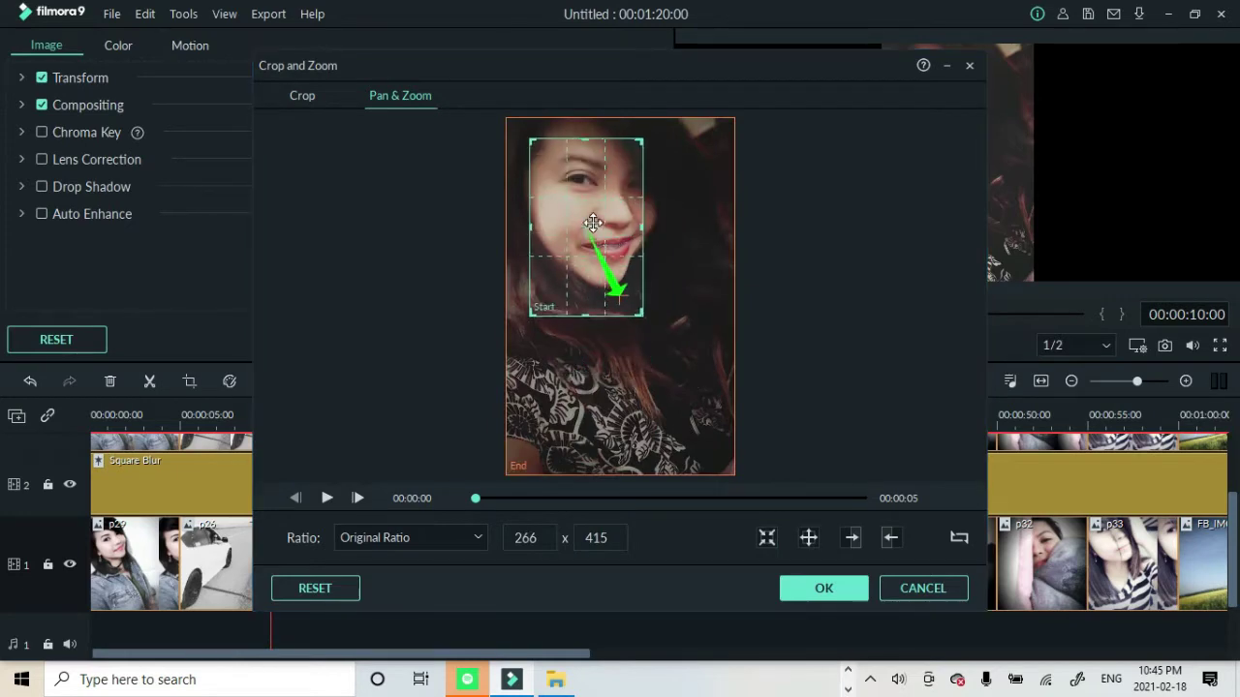
{"action": "left_click_drag", "start_coordinate": [641, 314], "coordinate": [744, 484]}
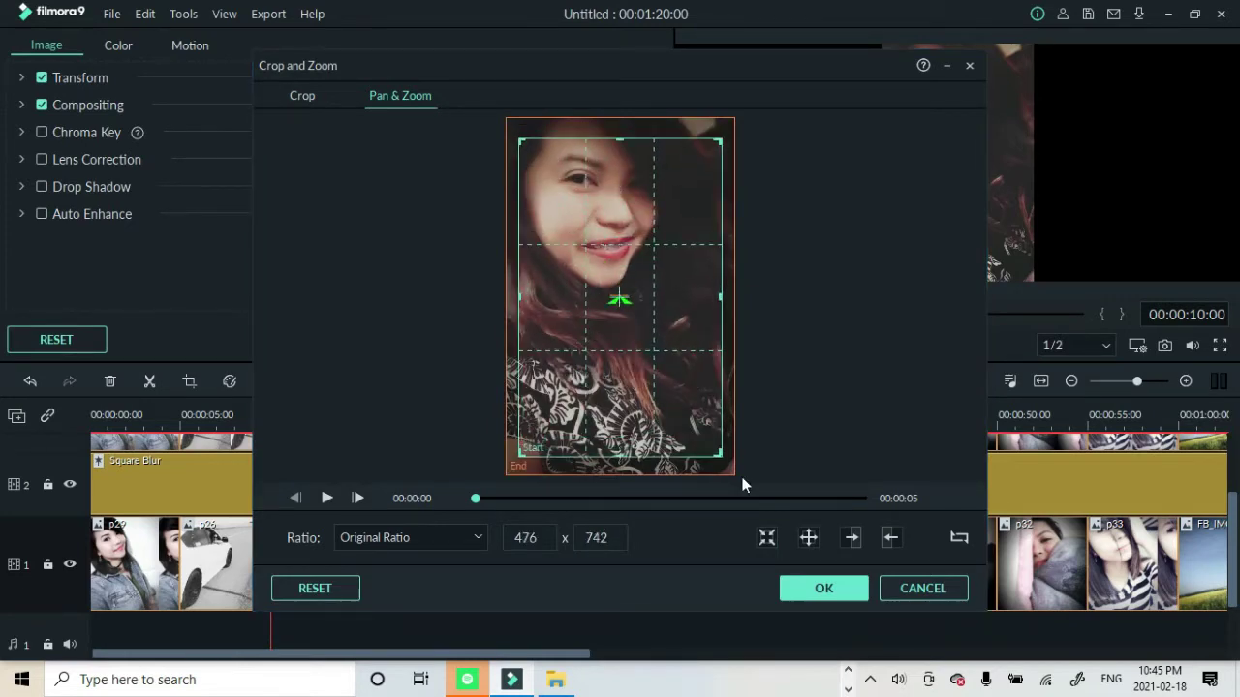
{"action": "left_click", "coordinate": [824, 588]}
{"action": "left_click", "coordinate": [615, 341]}
Apply Pan & Zoom to the p13 clip on track 1, adjusting its pan frame.
{"action": "double_click", "coordinate": [362, 543]}
{"action": "right_click", "coordinate": [363, 543]}
{"action": "left_click", "coordinate": [441, 215]}
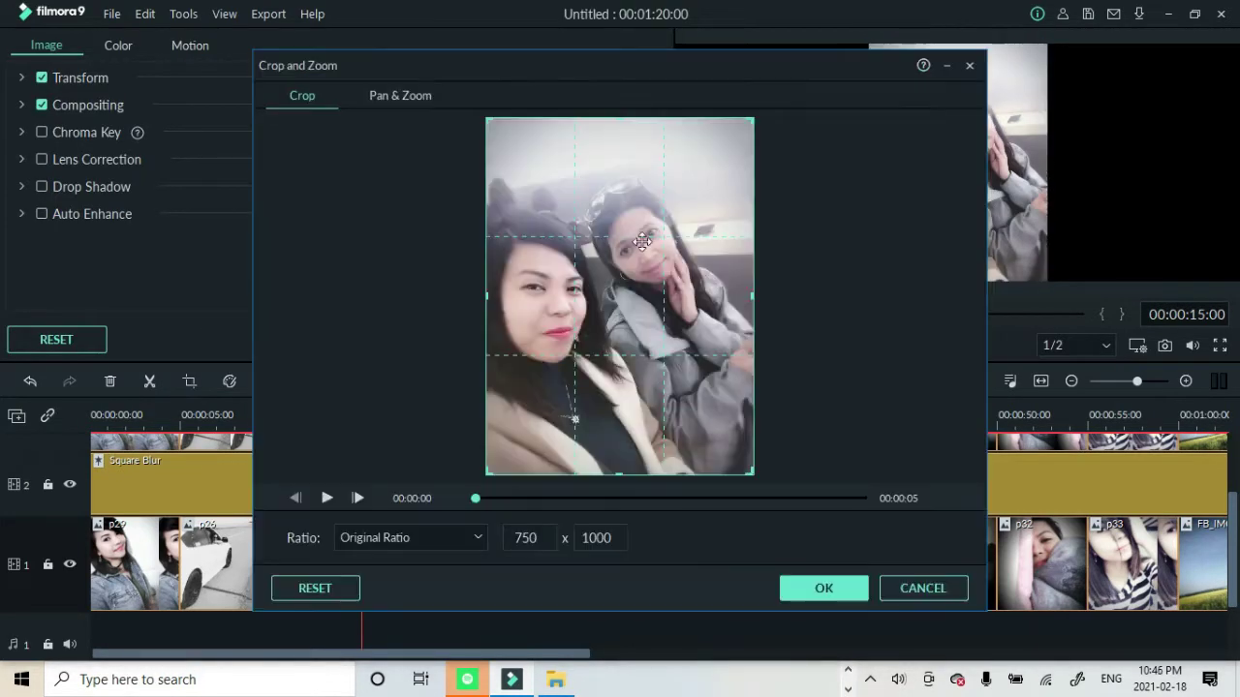
{"action": "left_click", "coordinate": [808, 537]}
{"action": "left_click_drag", "start_coordinate": [678, 380], "coordinate": [699, 416]}
{"action": "left_click", "coordinate": [823, 587]}
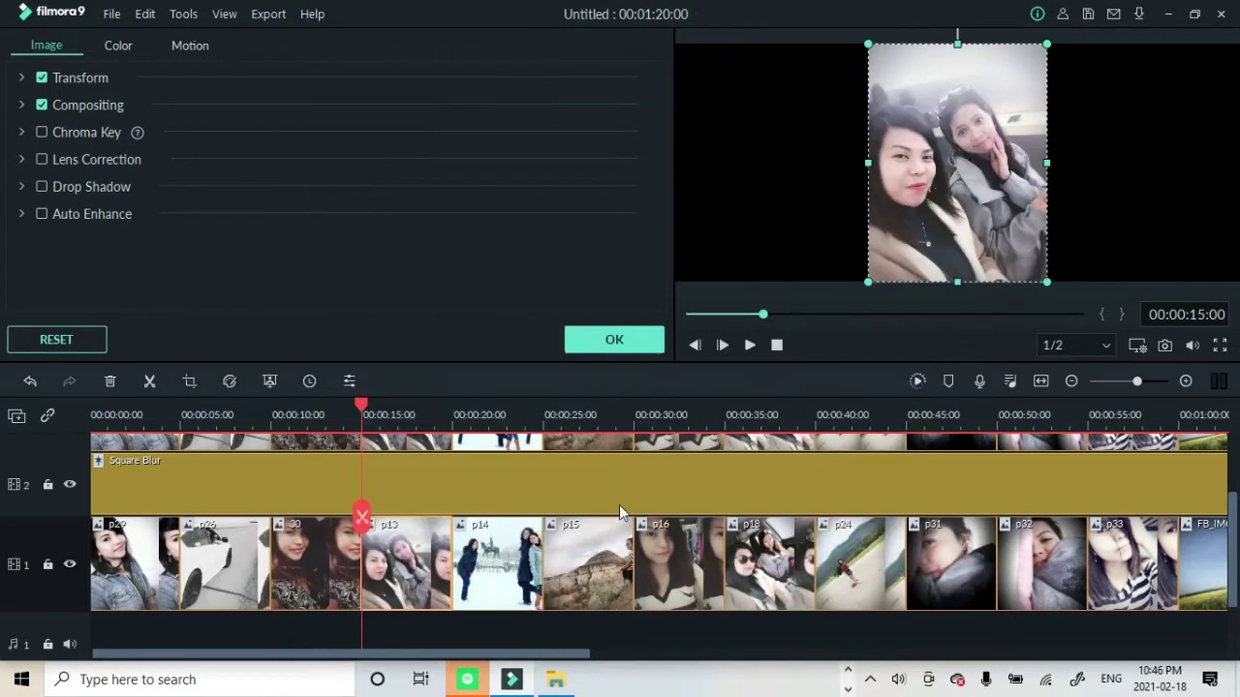
Apply Pan & Zoom to the p14 clip on track 1, enlarging the start frame and ending on the full photo.
{"action": "left_click", "coordinate": [499, 562]}
{"action": "right_click", "coordinate": [499, 562]}
{"action": "left_click", "coordinate": [610, 215]}
{"action": "left_click", "coordinate": [400, 99]}
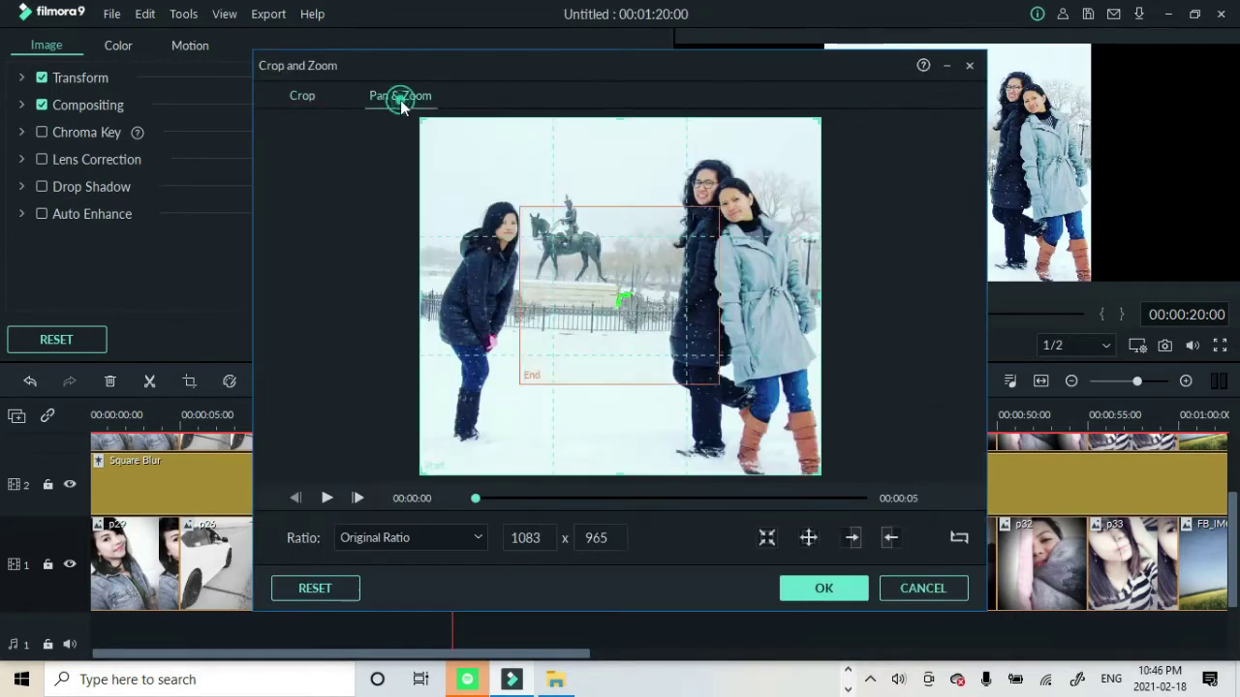
{"action": "left_click", "coordinate": [810, 543]}
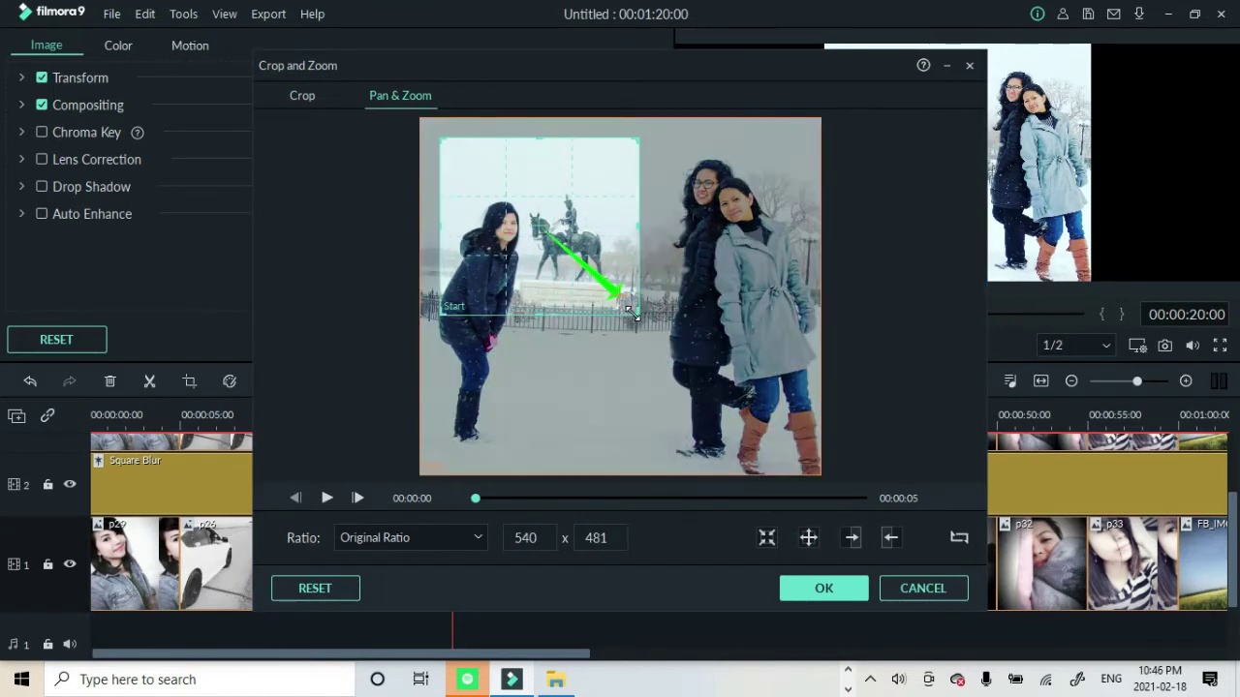
{"action": "left_click_drag", "start_coordinate": [634, 315], "coordinate": [812, 452]}
{"action": "left_click", "coordinate": [823, 588]}
Apply Pan & Zoom to the p15 clip on track 1, moving from a smaller start frame to the full photo.
{"action": "right_click", "coordinate": [593, 573]}
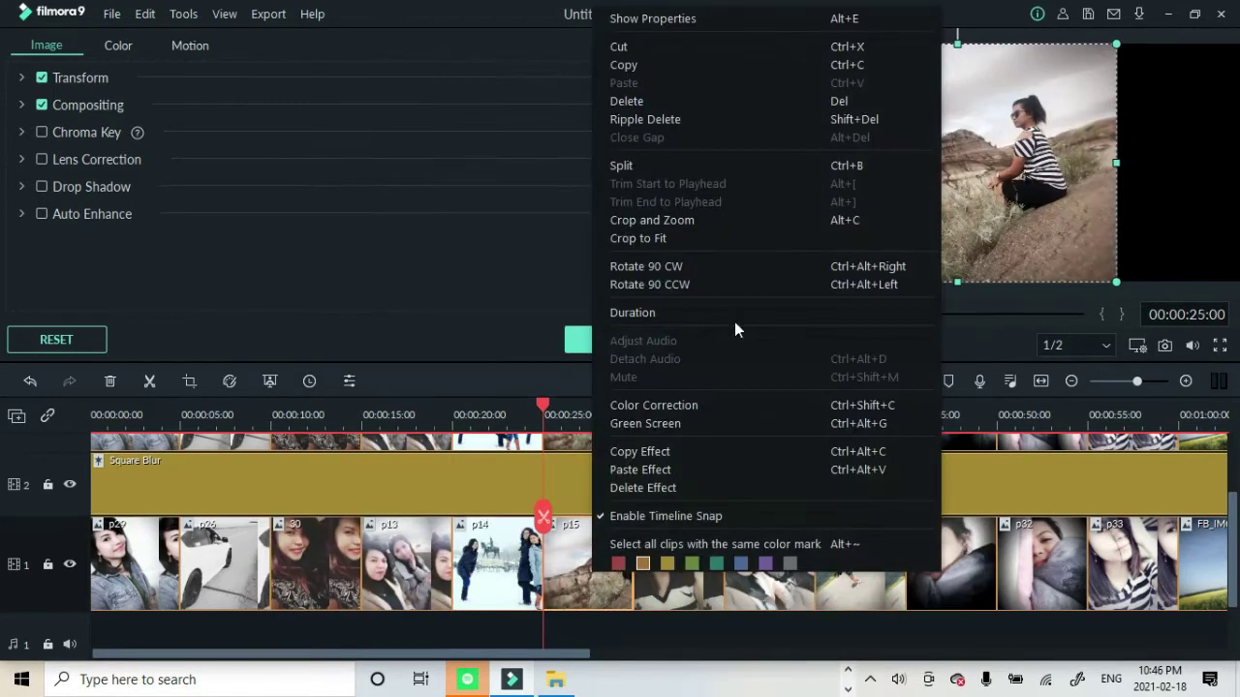
{"action": "left_click", "coordinate": [651, 220]}
{"action": "right_click", "coordinate": [582, 573]}
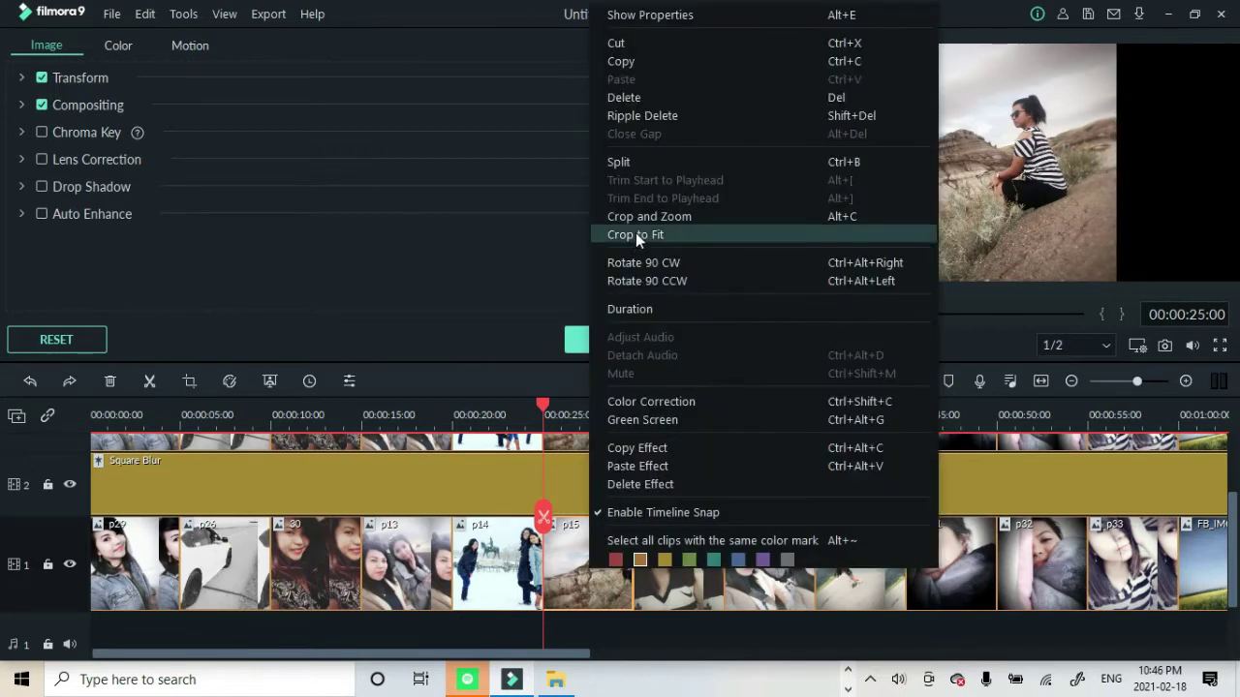
{"action": "left_click", "coordinate": [635, 233]}
{"action": "left_click_drag", "start_coordinate": [644, 290], "coordinate": [549, 230]}
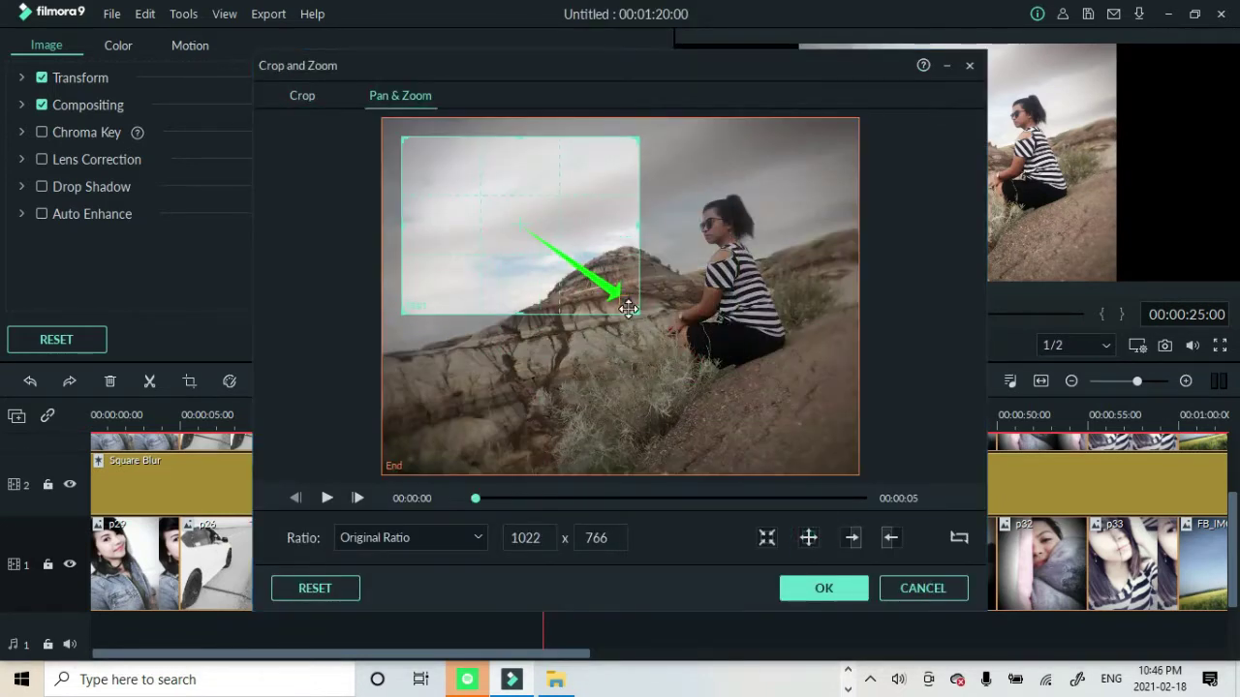
{"action": "left_click", "coordinate": [824, 590]}
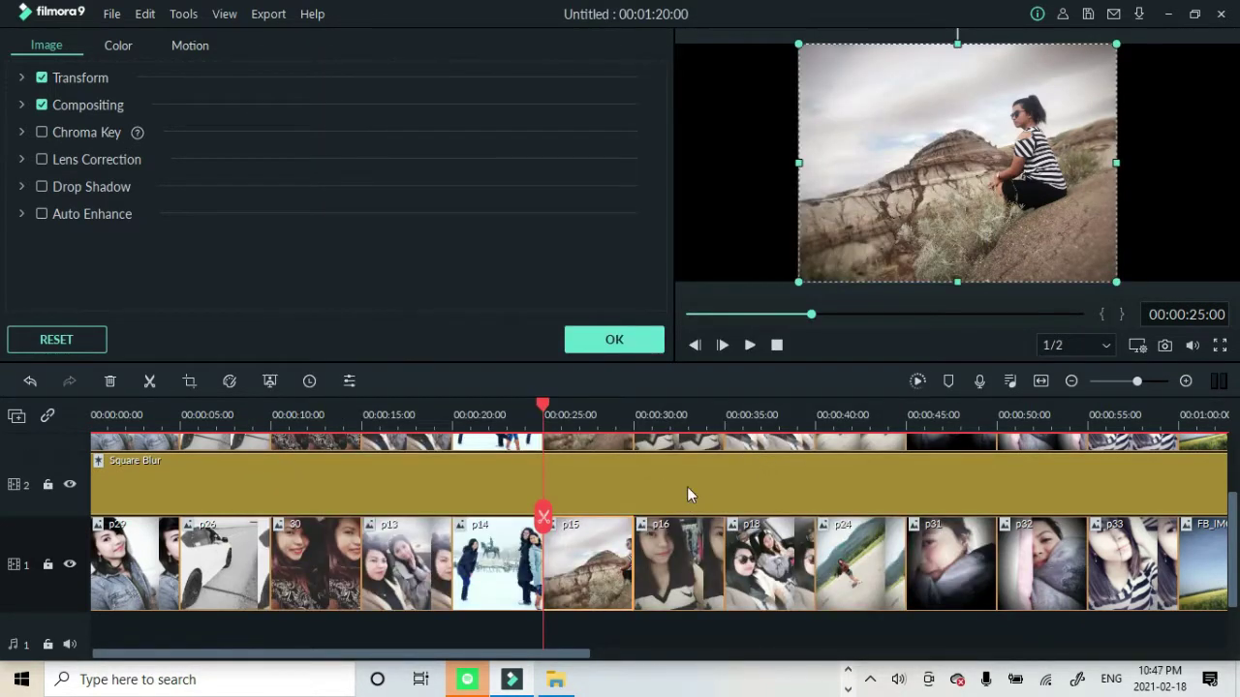
Apply Pan & Zoom to the p16 clip on track 1, from a start frame of about 632 x 843 to the full photo.
{"action": "right_click", "coordinate": [673, 560]}
{"action": "left_click", "coordinate": [782, 219]}
{"action": "left_click", "coordinate": [400, 95]}
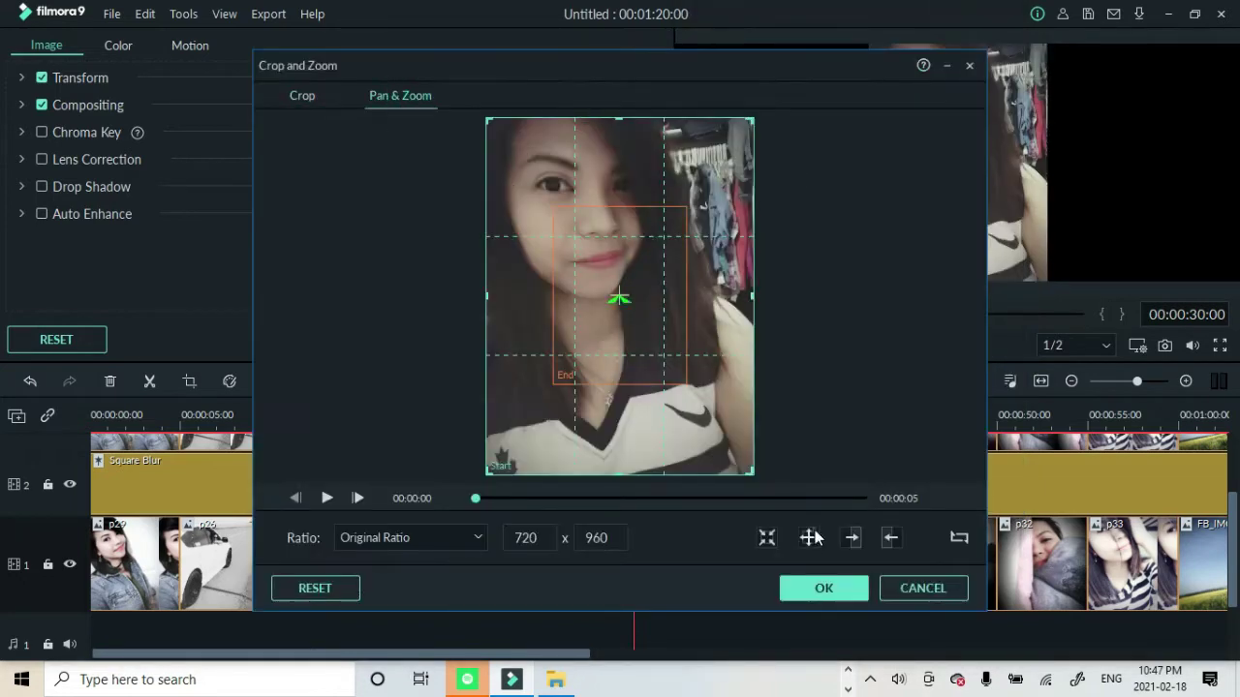
{"action": "left_click_drag", "start_coordinate": [486, 120], "coordinate": [553, 209]}
{"action": "left_click_drag", "start_coordinate": [603, 283], "coordinate": [555, 205]}
{"action": "left_click_drag", "start_coordinate": [632, 316], "coordinate": [747, 440]}
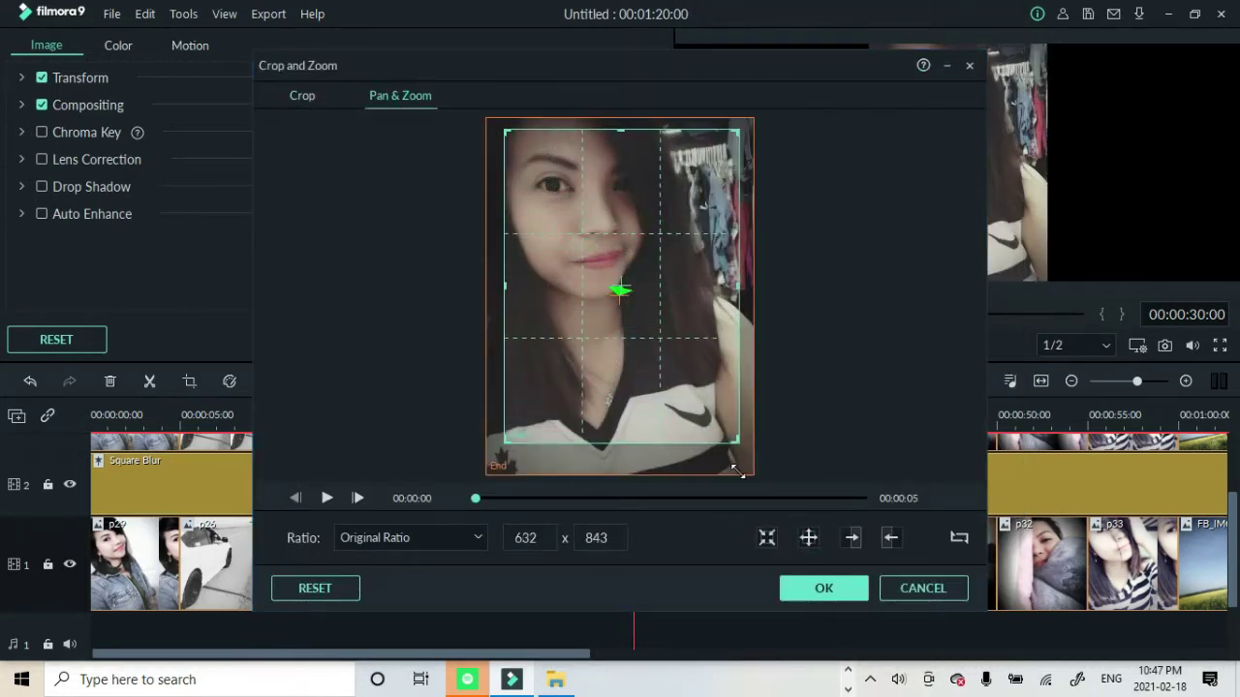
{"action": "left_click", "coordinate": [823, 588]}
Apply Pan & Zoom to the p18 clip on track 1, repositioning and enlarging the pan frame.
{"action": "right_click", "coordinate": [752, 562]}
{"action": "left_click", "coordinate": [787, 214]}
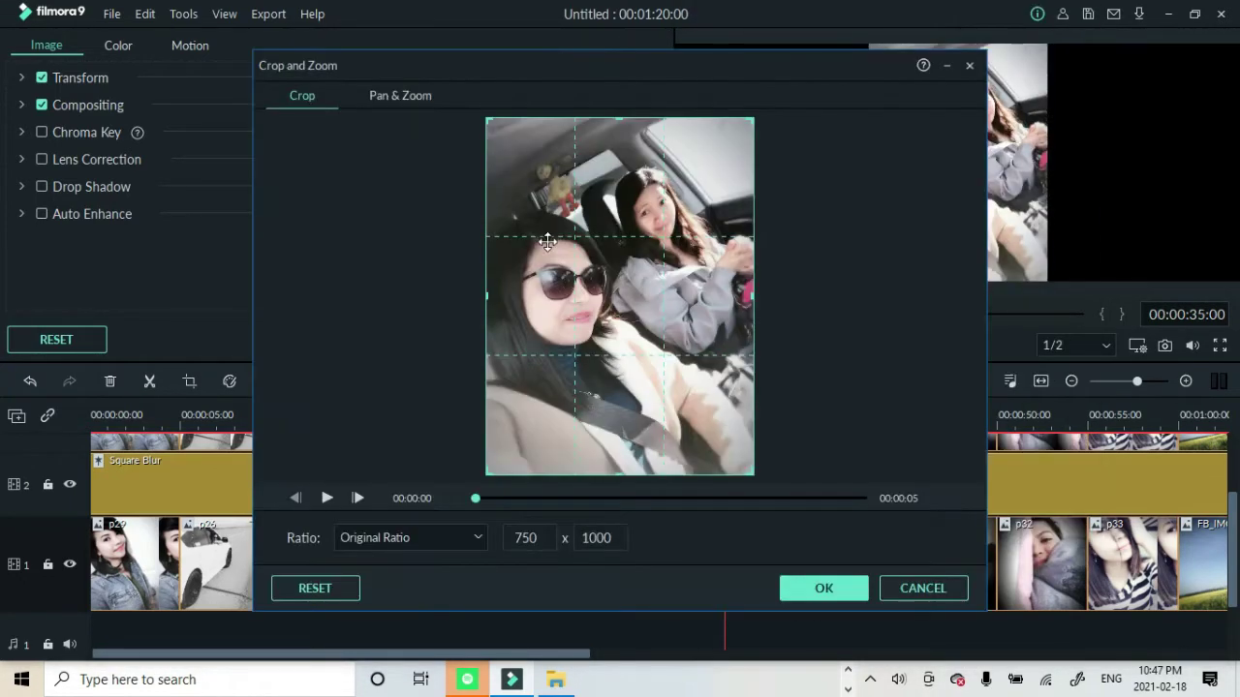
{"action": "left_click", "coordinate": [959, 537]}
{"action": "left_click_drag", "start_coordinate": [564, 261], "coordinate": [570, 220]}
{"action": "left_click_drag", "start_coordinate": [570, 310], "coordinate": [633, 409]}
{"action": "left_click", "coordinate": [804, 588]}
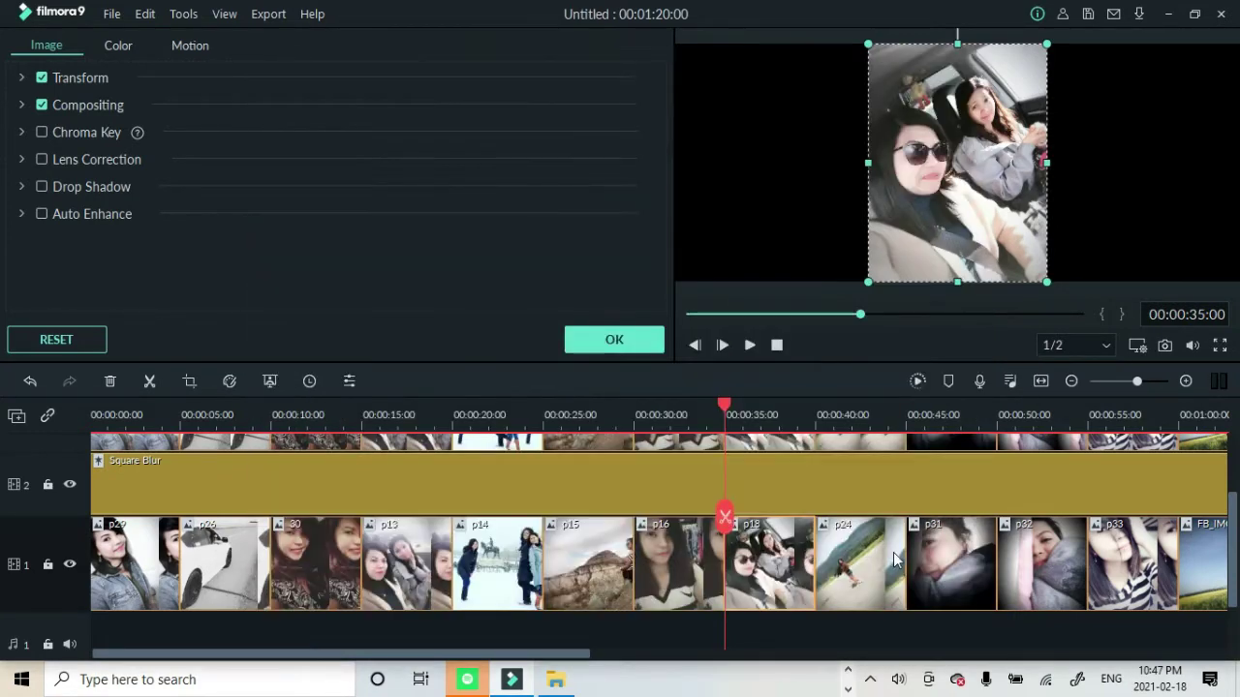
Apply Pan & Zoom to the p24 clip on track 1, from a start frame of about 1748 x 2332 to the full photo.
{"action": "right_click", "coordinate": [844, 585]}
{"action": "left_click", "coordinate": [904, 215]}
{"action": "left_click", "coordinate": [400, 95]}
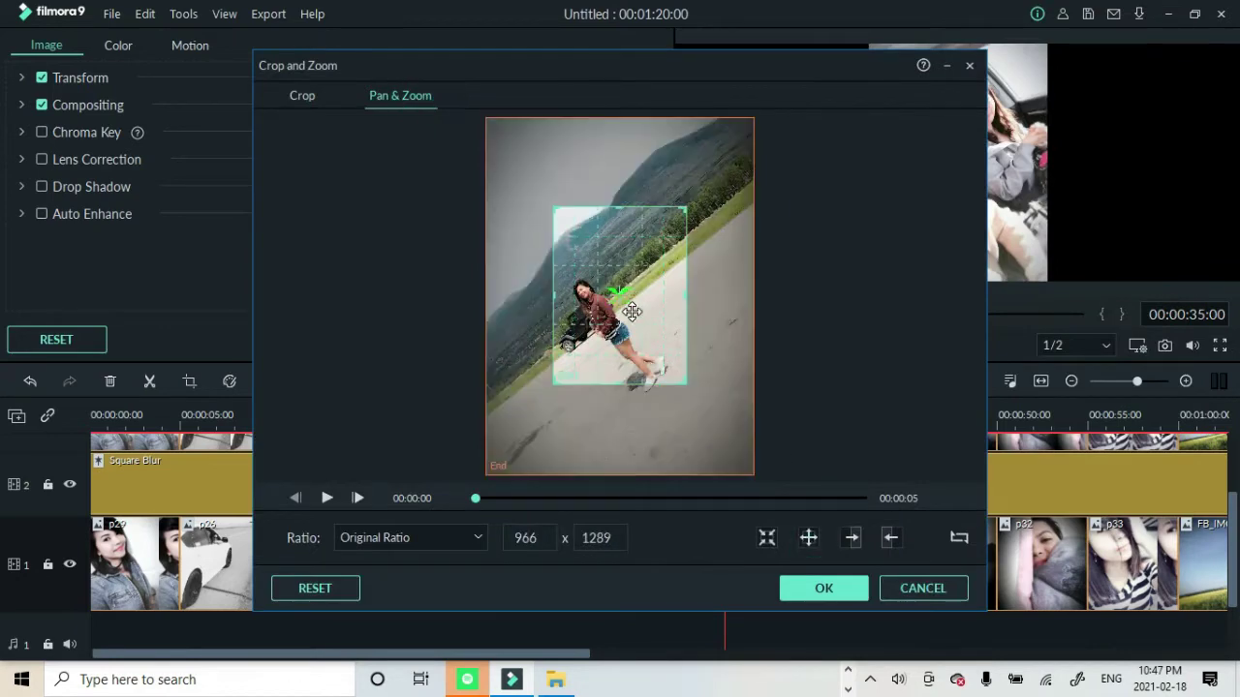
{"action": "left_click_drag", "start_coordinate": [627, 314], "coordinate": [744, 452]}
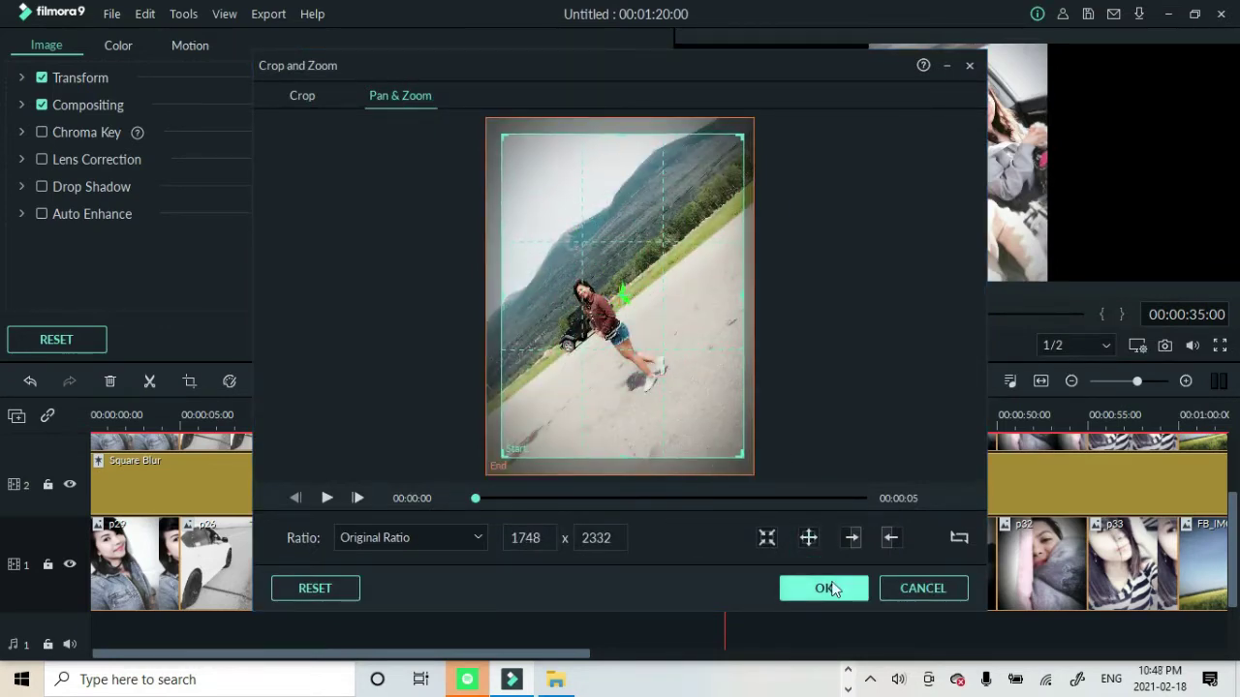
{"action": "left_click", "coordinate": [823, 588]}
Apply Pan & Zoom to the p31 clip on track 1, shifting the start frame toward the photo's upper-left corner and enlarging it.
{"action": "left_click", "coordinate": [929, 562]}
{"action": "right_click", "coordinate": [932, 566]}
{"action": "left_click", "coordinate": [920, 216]}
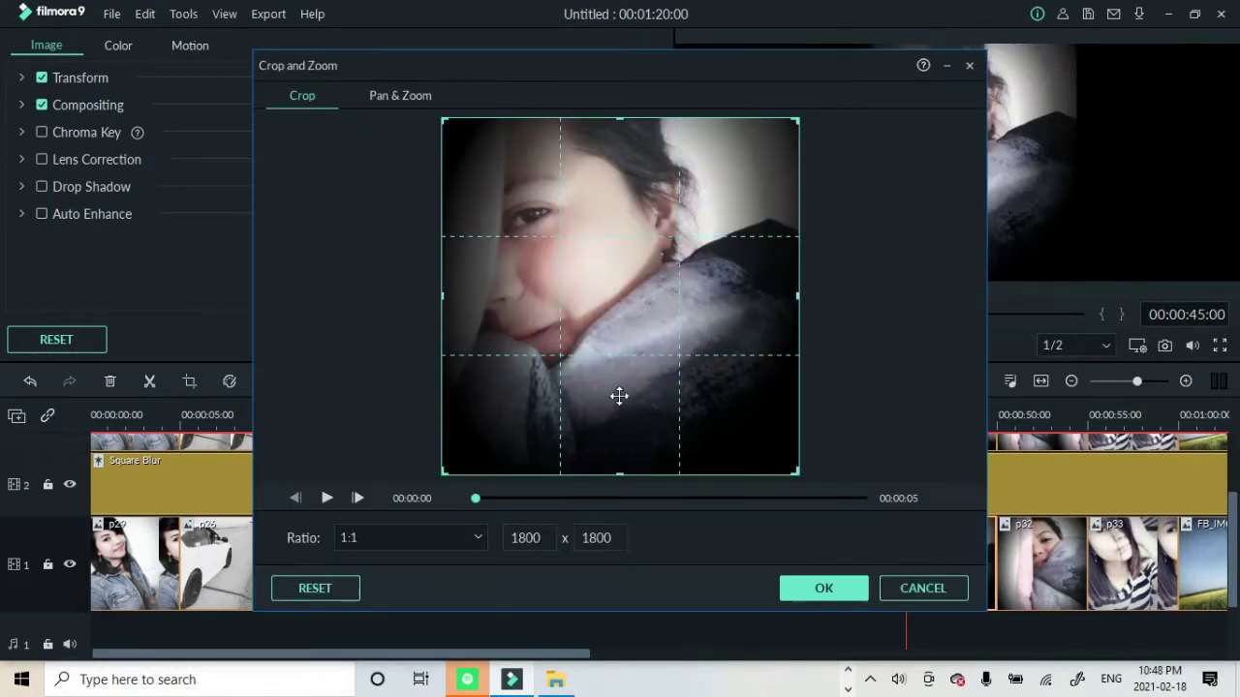
{"action": "left_click_drag", "start_coordinate": [653, 338], "coordinate": [579, 269]}
{"action": "left_click_drag", "start_coordinate": [635, 317], "coordinate": [778, 458]}
{"action": "left_click", "coordinate": [824, 588]}
Apply Pan & Zoom to the p32 clip on track 1, from a start frame of about 1595 x 1595 to the full photo.
{"action": "left_click", "coordinate": [1032, 561]}
{"action": "right_click", "coordinate": [1032, 562]}
{"action": "left_click", "coordinate": [963, 216]}
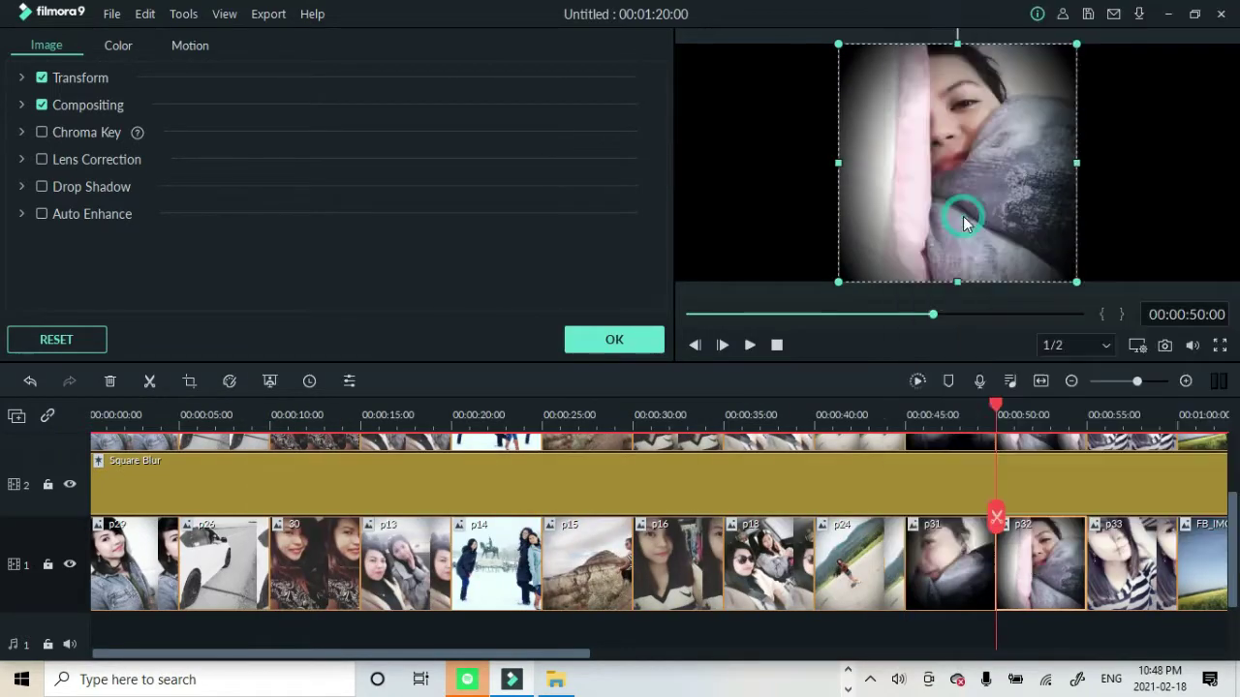
{"action": "left_click", "coordinate": [403, 89]}
{"action": "left_click", "coordinate": [658, 349]}
{"action": "left_click_drag", "start_coordinate": [659, 349], "coordinate": [584, 275]}
{"action": "left_click_drag", "start_coordinate": [637, 314], "coordinate": [772, 448]}
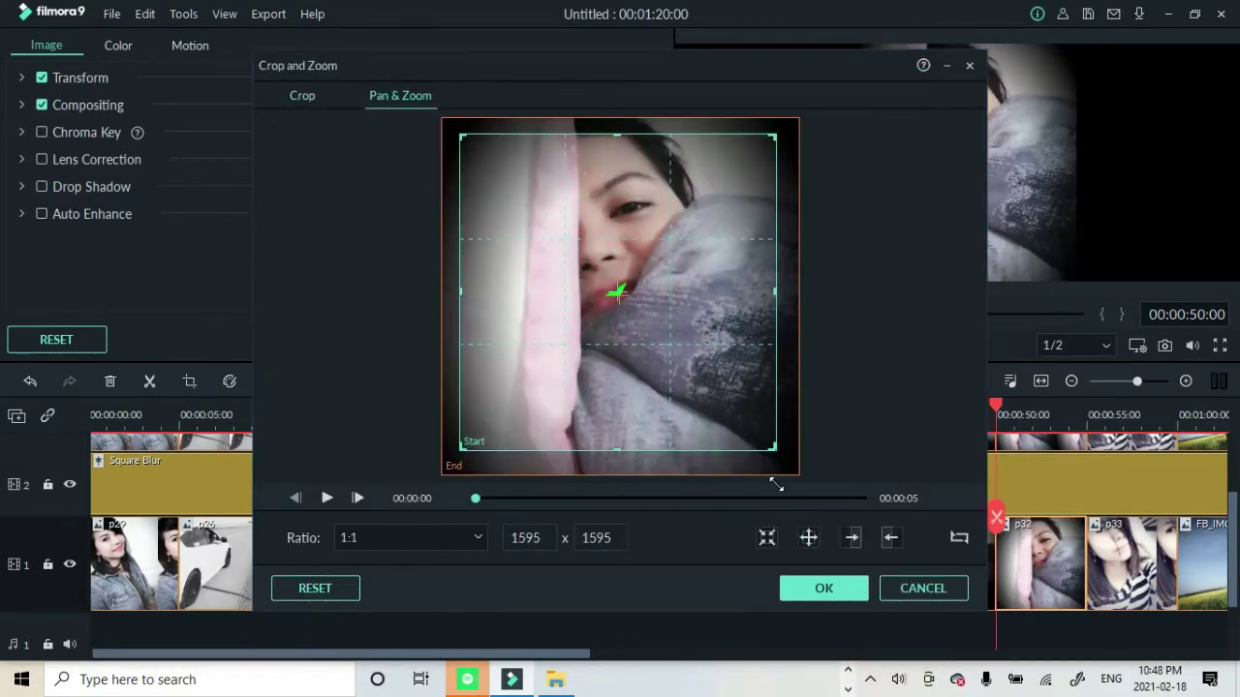
{"action": "left_click", "coordinate": [824, 588]}
Apply Pan & Zoom to the p33 clip on track 1, moving the start frame to the photo's upper-left area and enlarging it.
{"action": "left_click", "coordinate": [1141, 581]}
{"action": "right_click", "coordinate": [1118, 578]}
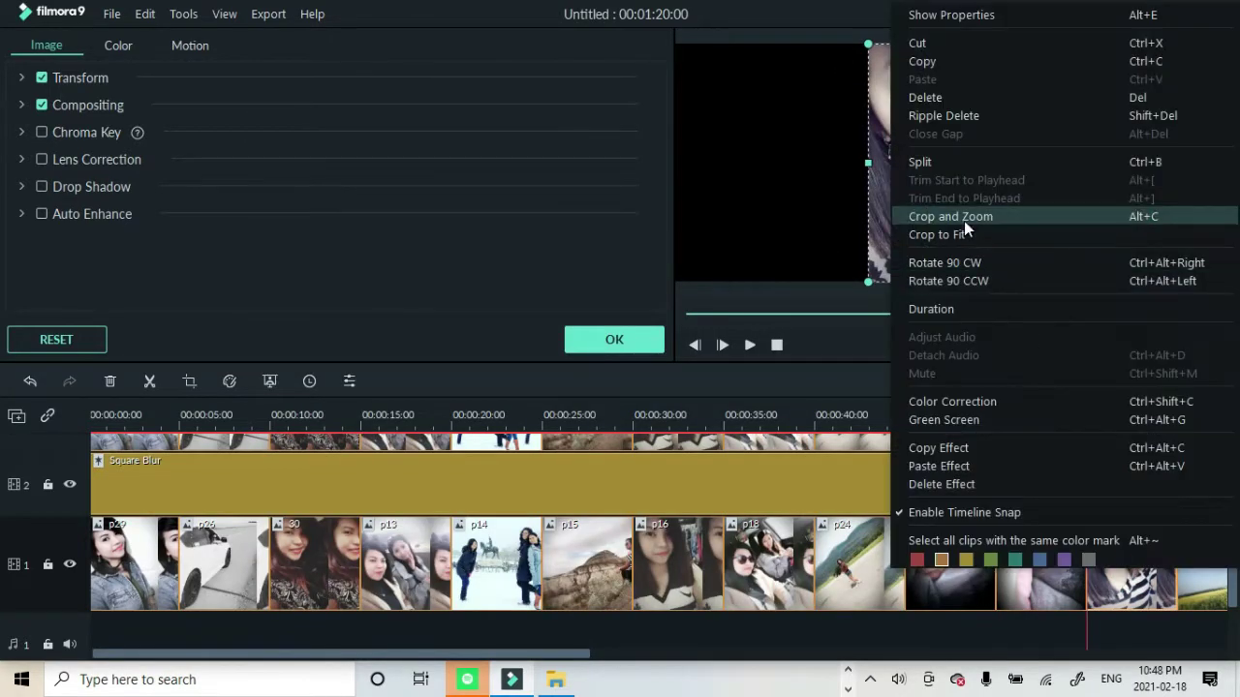
{"action": "left_click", "coordinate": [964, 213]}
{"action": "left_click", "coordinate": [403, 95]}
{"action": "left_click_drag", "start_coordinate": [605, 295], "coordinate": [556, 220]}
{"action": "left_click_drag", "start_coordinate": [636, 310], "coordinate": [736, 485]}
{"action": "left_click", "coordinate": [824, 588]}
Apply Pan & Zoom to the yellow field photo on track 1, from the full photo to an end frame of about 852 x 639.
{"action": "left_click_drag", "start_coordinate": [567, 652], "coordinate": [766, 653]}
{"action": "right_click", "coordinate": [776, 564]}
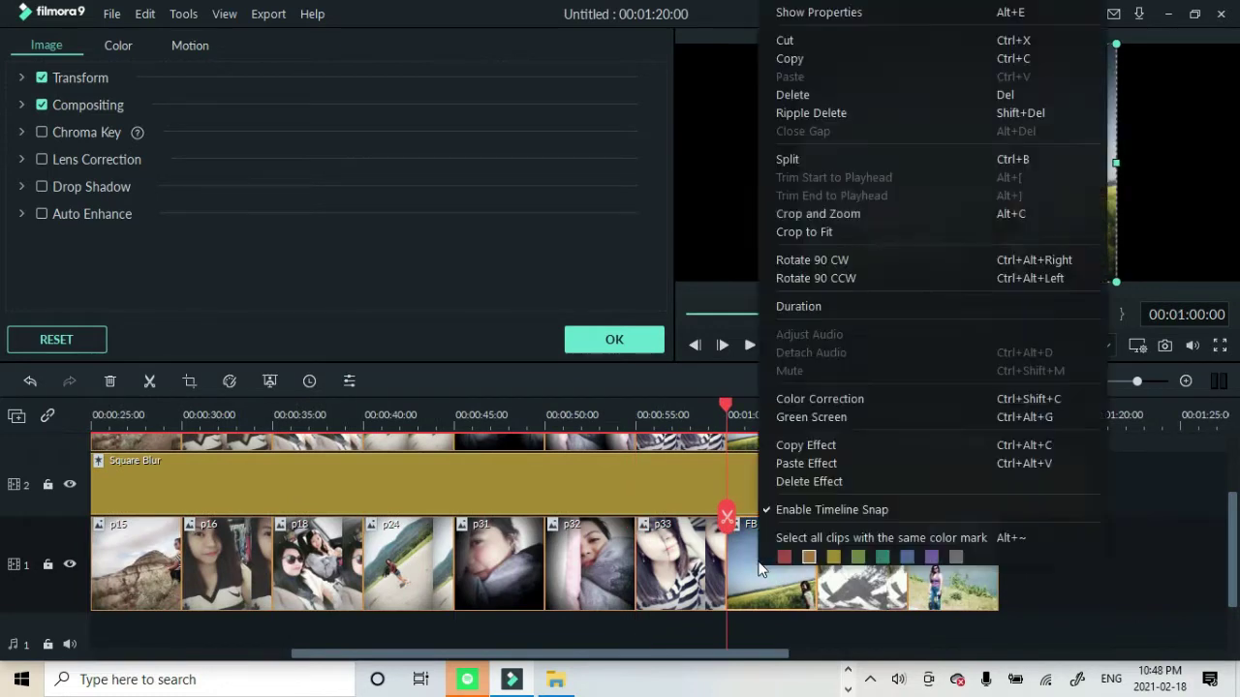
{"action": "left_click", "coordinate": [804, 207]}
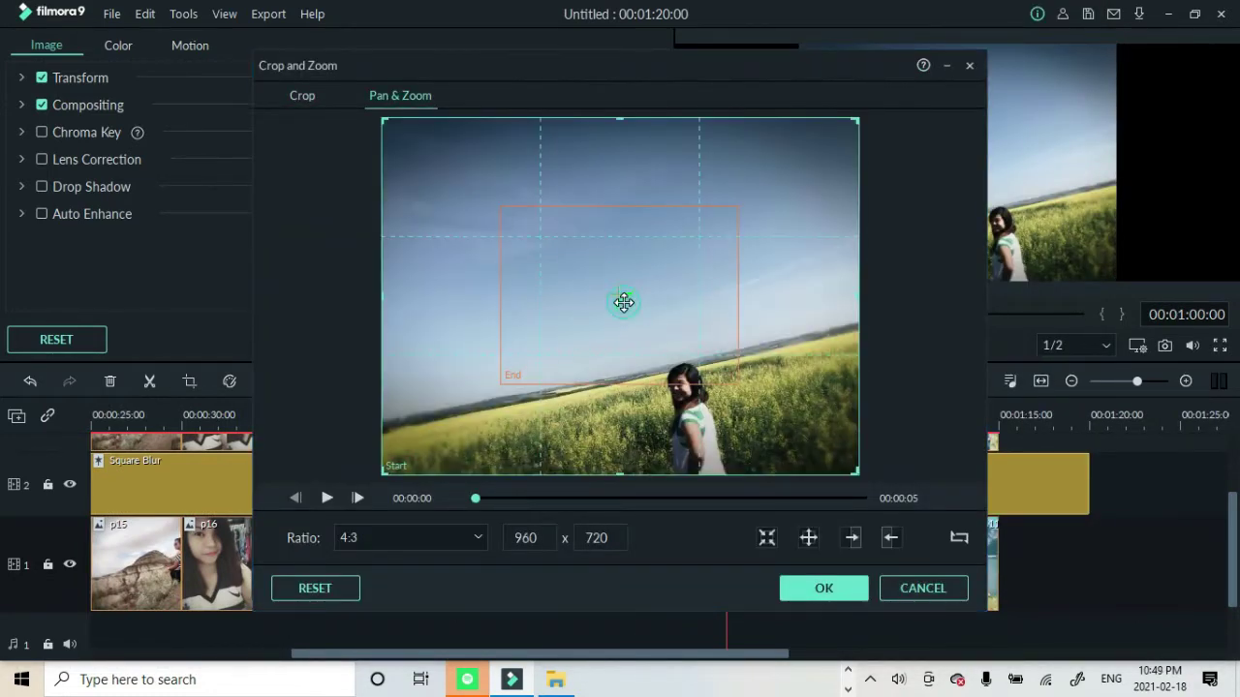
{"action": "left_click_drag", "start_coordinate": [624, 303], "coordinate": [829, 458]}
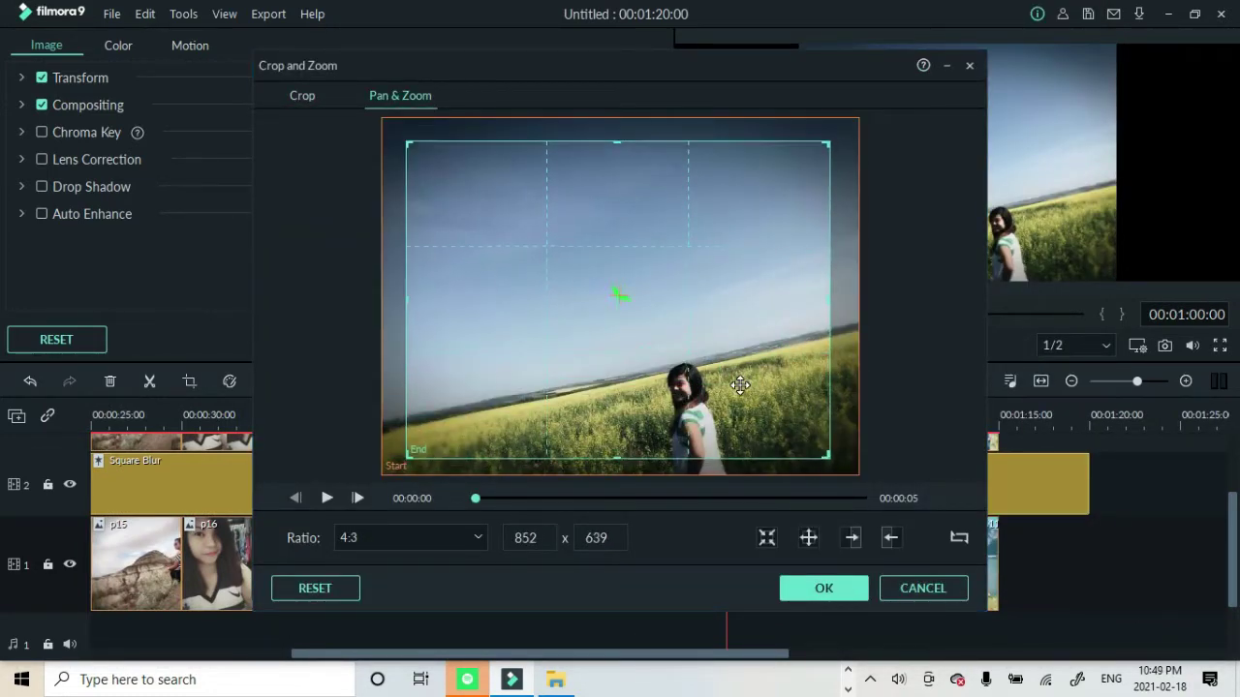
{"action": "left_click", "coordinate": [823, 587]}
Apply Pan & Zoom to the BeautyPlus clip on track 1, adjusting the size of its pan frame.
{"action": "right_click", "coordinate": [850, 567]}
{"action": "left_click", "coordinate": [886, 280]}
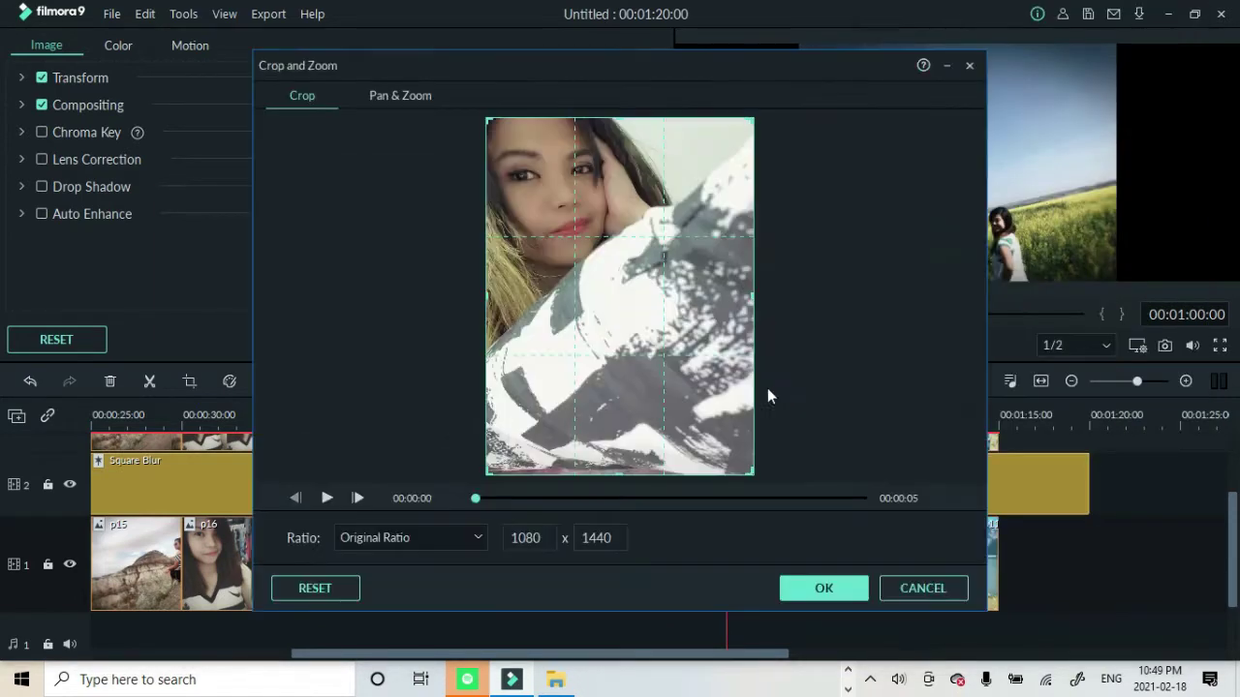
{"action": "left_click_drag", "start_coordinate": [654, 358], "coordinate": [729, 500]}
{"action": "left_click", "coordinate": [679, 376]}
{"action": "left_click", "coordinate": [823, 588]}
Apply Pan & Zoom to the mountain lake photo on track 1, enlarging a start frame near the upper-left corner and ending on the full photo.
{"action": "left_click", "coordinate": [949, 586]}
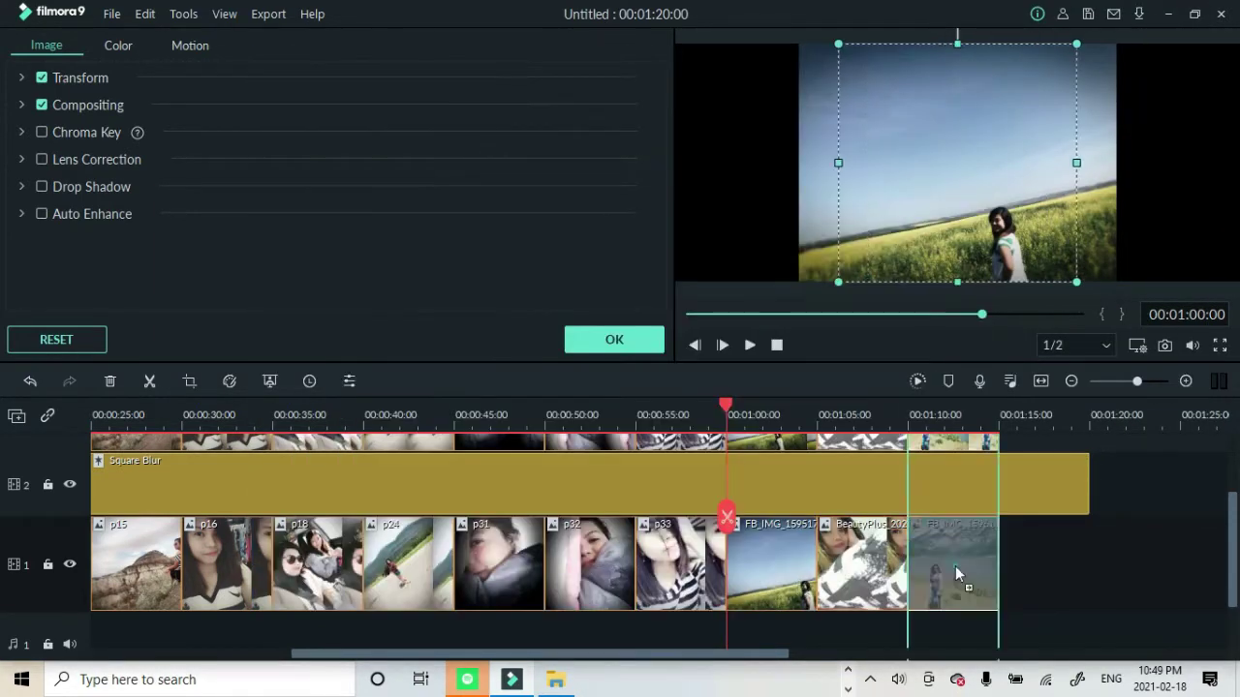
{"action": "right_click", "coordinate": [950, 581]}
{"action": "left_click", "coordinate": [949, 214]}
{"action": "left_click", "coordinate": [400, 94]}
{"action": "left_click_drag", "start_coordinate": [583, 297], "coordinate": [515, 255]}
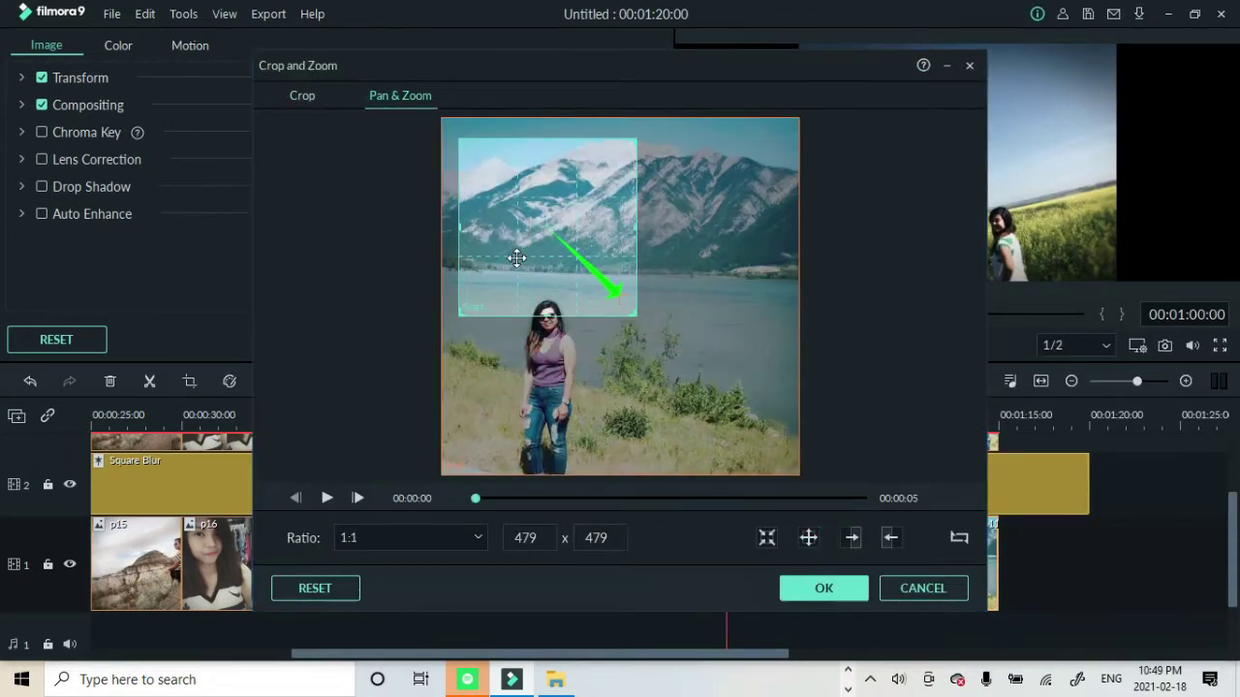
{"action": "left_click_drag", "start_coordinate": [637, 319], "coordinate": [748, 429]}
{"action": "left_click", "coordinate": [823, 588]}
Undo the Border effect on the track 3 lake photo and apply Border from the Utility effects to its track 1 copy.
{"action": "scroll", "coordinate": [957, 526], "scroll_direction": "up", "scroll_amount": 2}
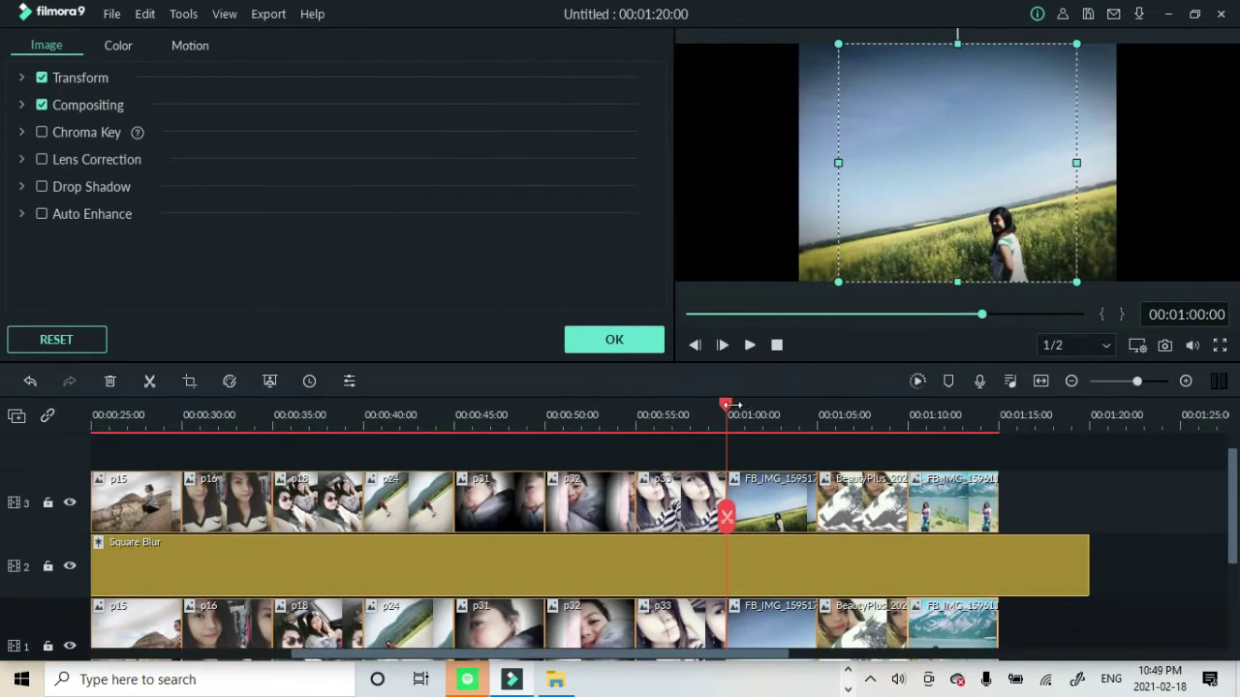
{"action": "double_click", "coordinate": [949, 519]}
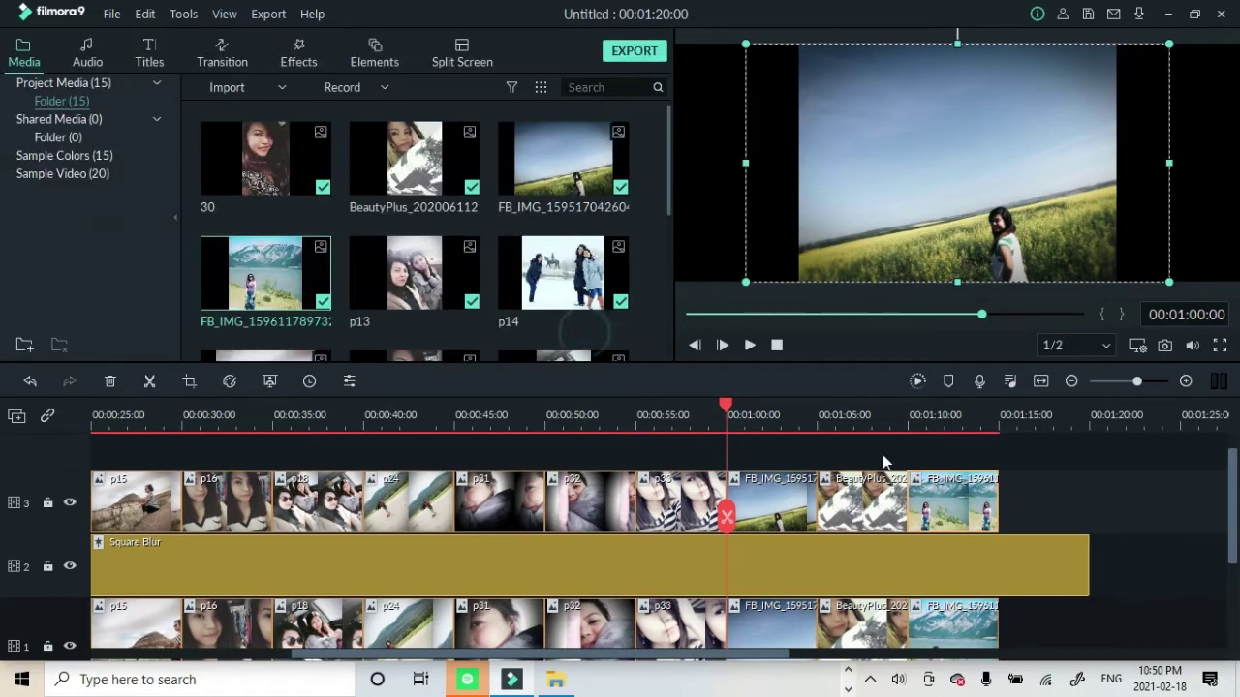
{"action": "left_click", "coordinate": [284, 68]}
{"action": "left_click", "coordinate": [58, 179]}
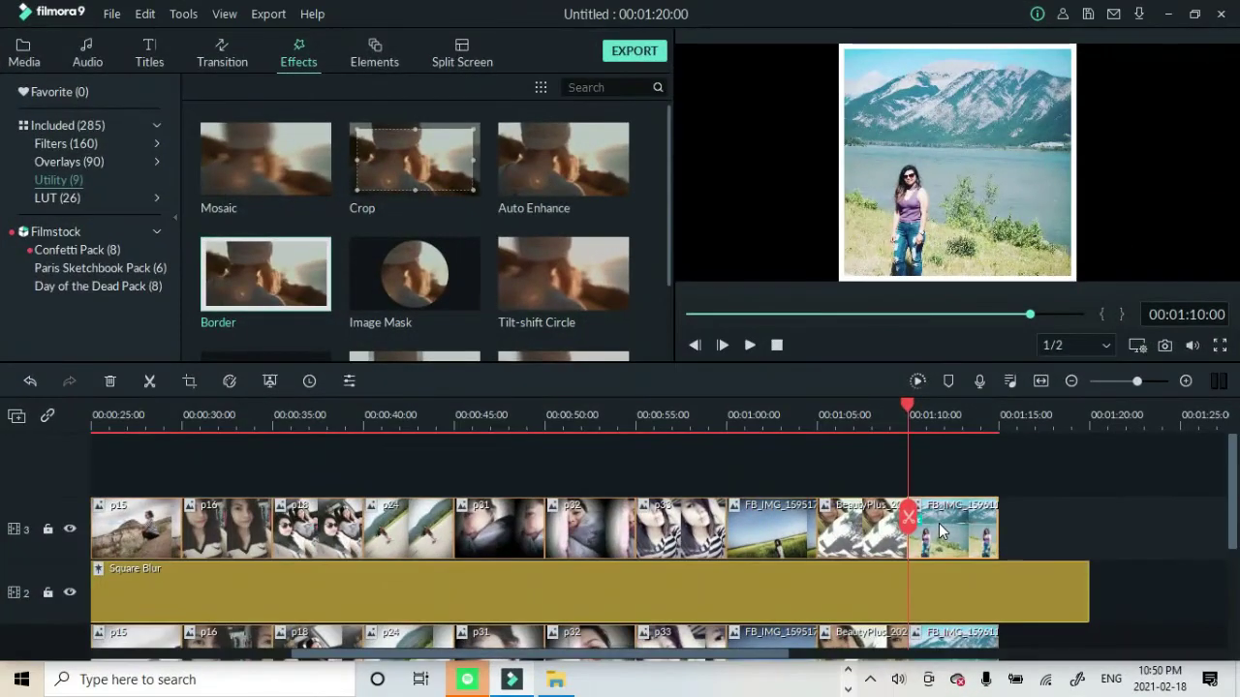
{"action": "left_click", "coordinate": [30, 382]}
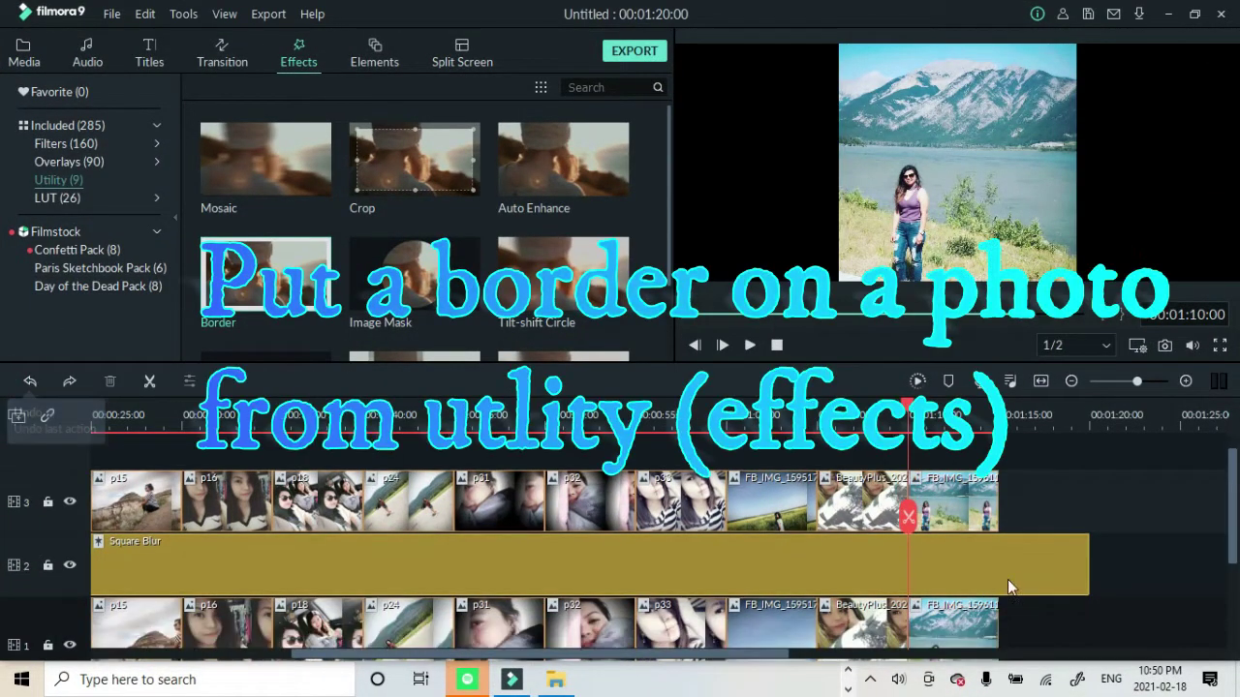
{"action": "scroll", "coordinate": [787, 563], "scroll_direction": "down", "scroll_amount": 1}
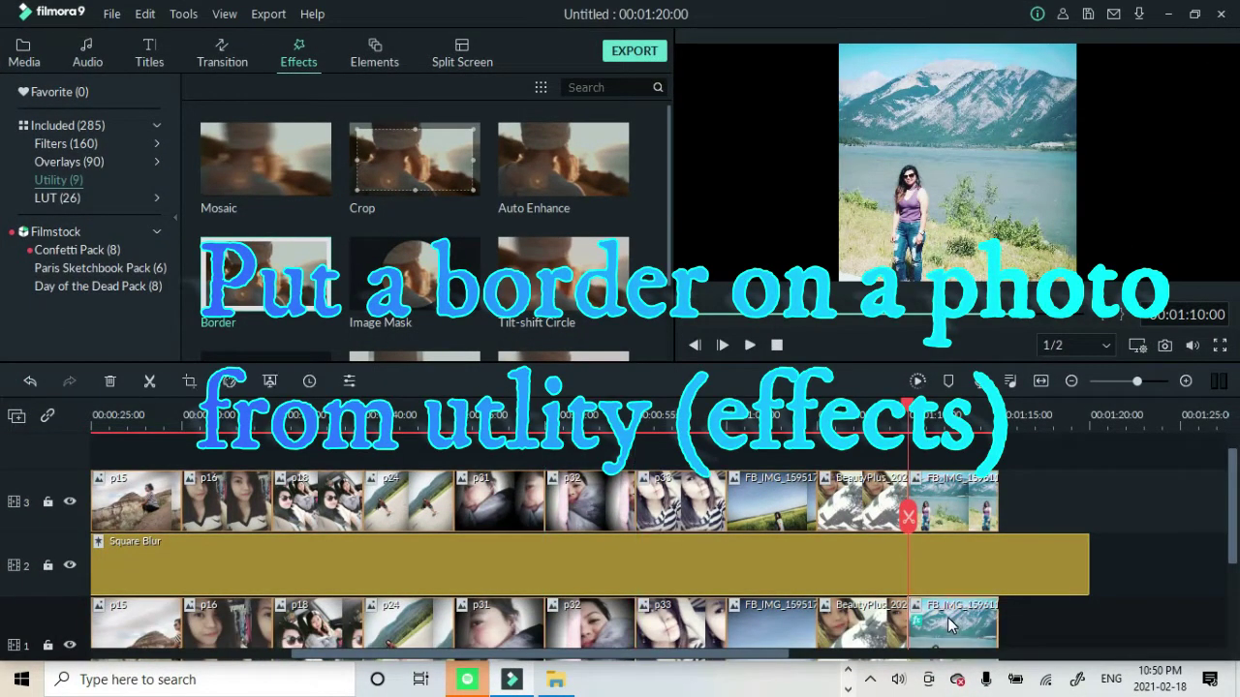
{"action": "double_click", "coordinate": [950, 625]}
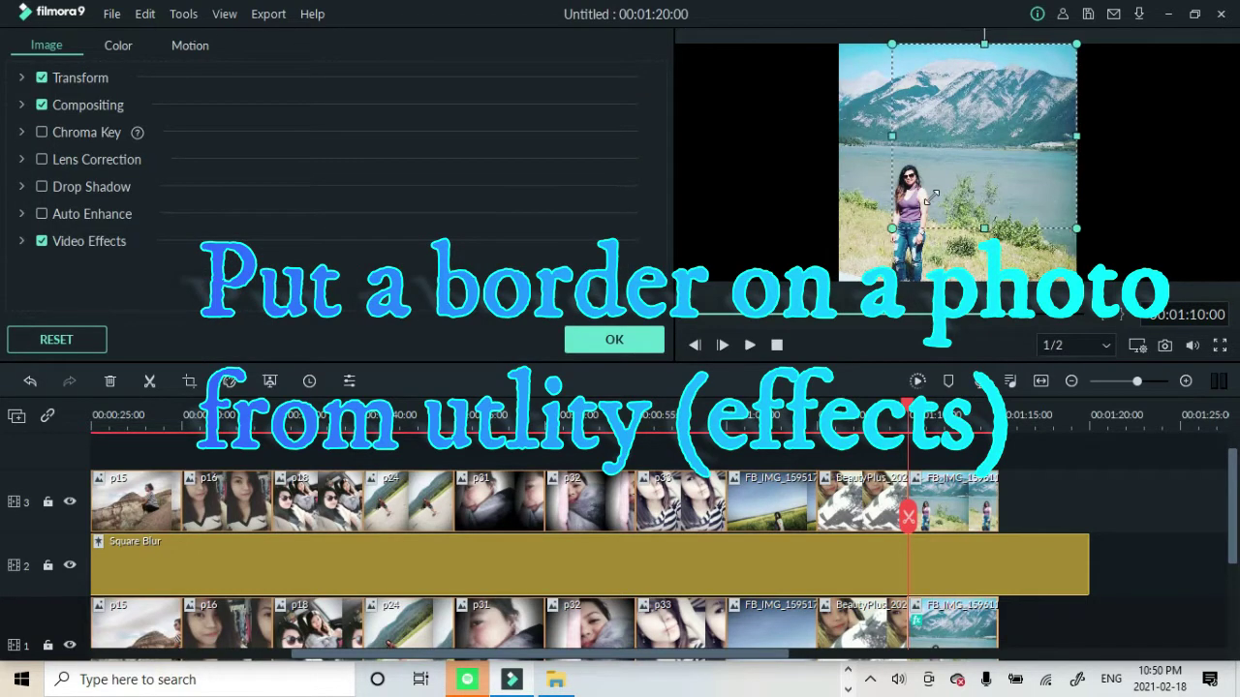
{"action": "left_click", "coordinate": [994, 143]}
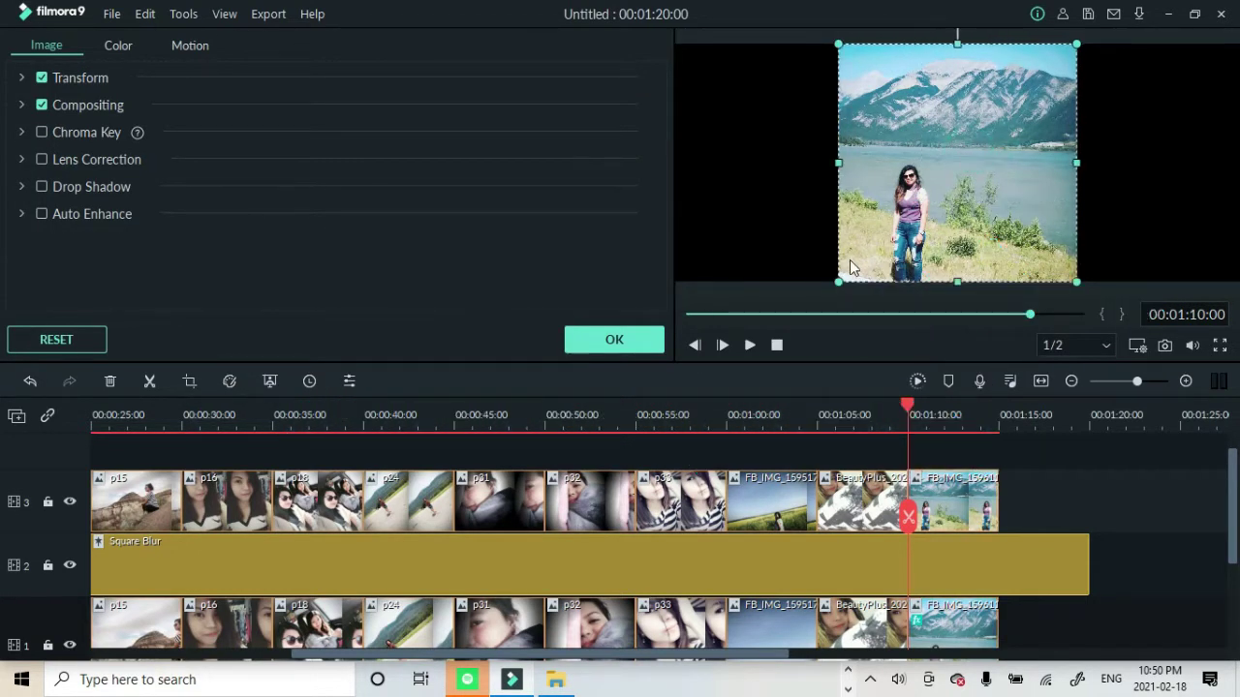
{"action": "mouse_move", "coordinate": [839, 281]}
{"action": "left_mouse_down"}
{"action": "mouse_move", "coordinate": [849, 252]}
{"action": "mouse_move", "coordinate": [843, 278]}
{"action": "left_mouse_up"}
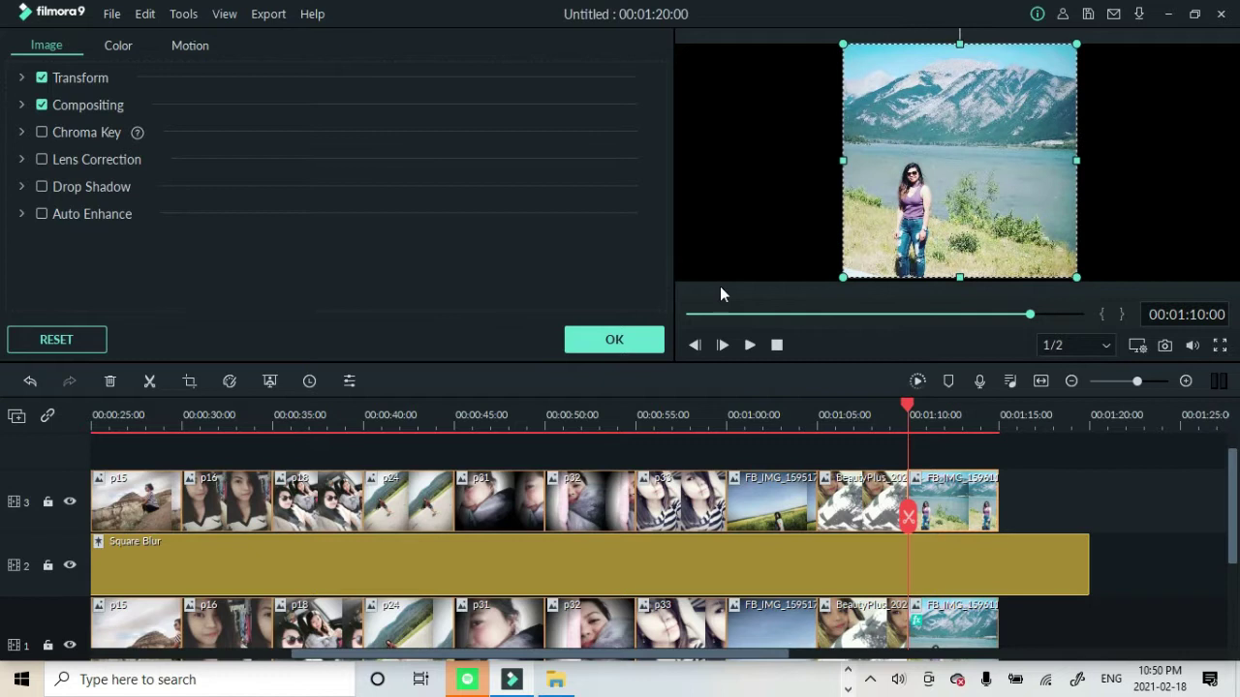
{"action": "left_click", "coordinate": [30, 383]}
{"action": "left_click", "coordinate": [973, 628]}
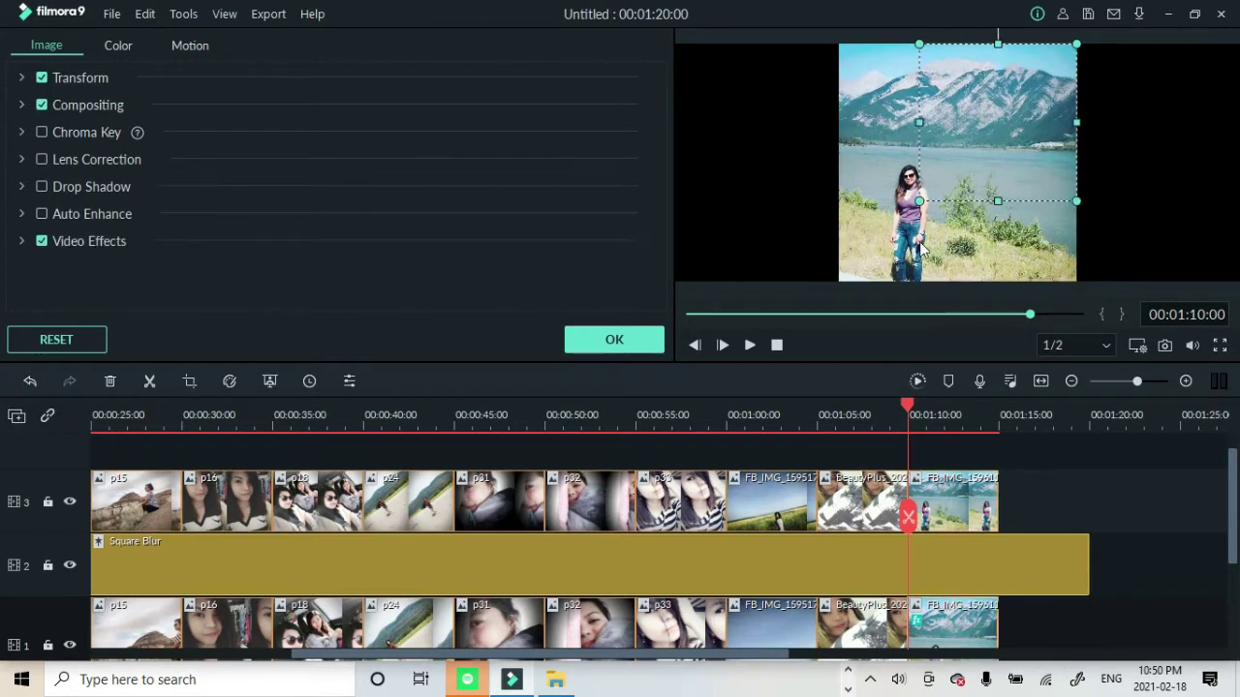
{"action": "left_click", "coordinate": [961, 147]}
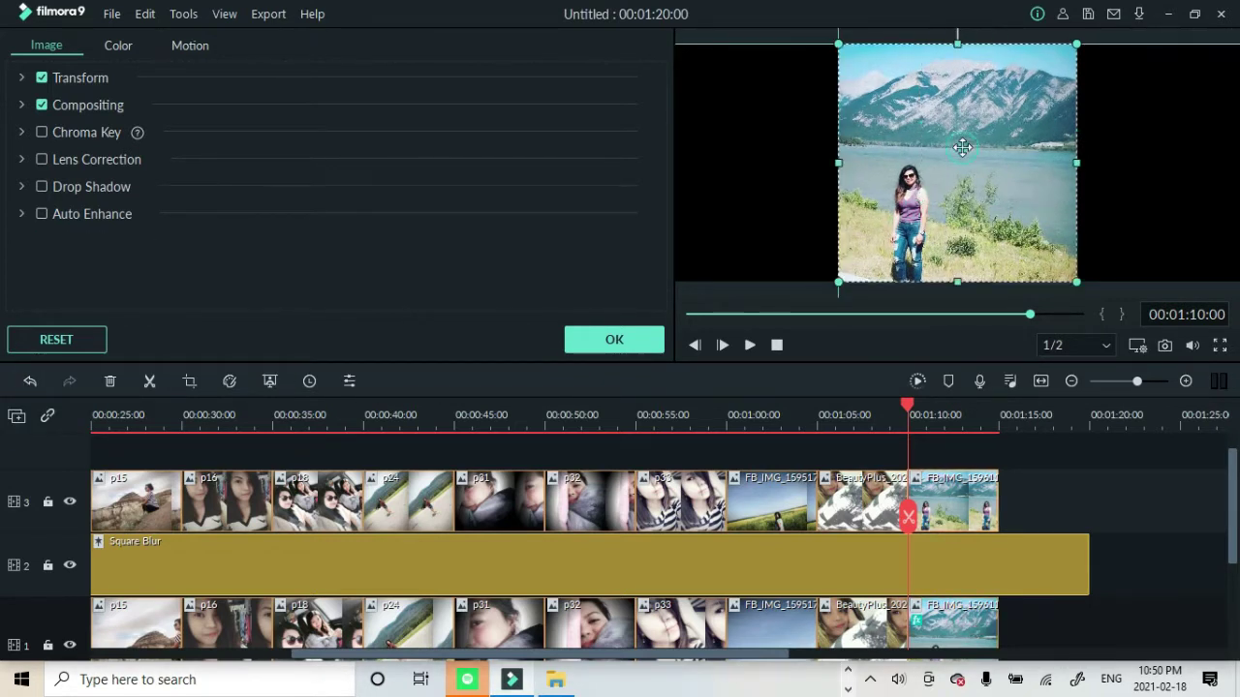
{"action": "left_click", "coordinate": [29, 383]}
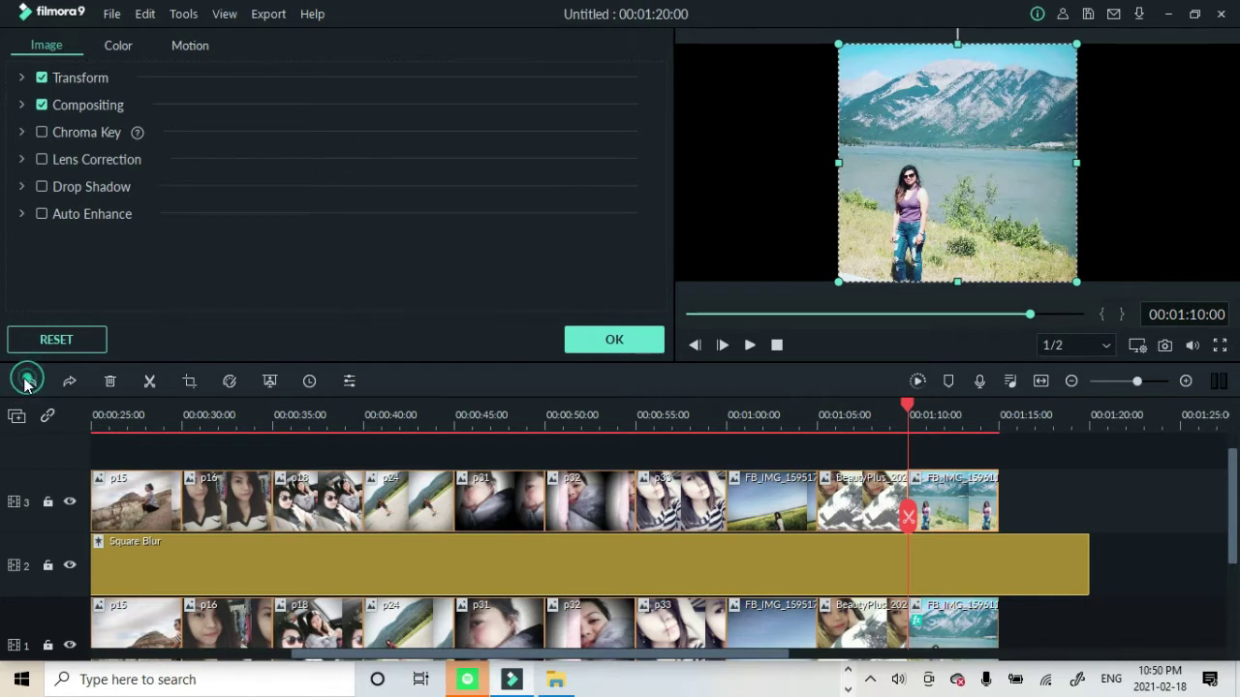
Scale down the lake photo on track 3 and center it over its blurred background copy.
{"action": "left_click_drag", "start_coordinate": [839, 281], "coordinate": [896, 226]}
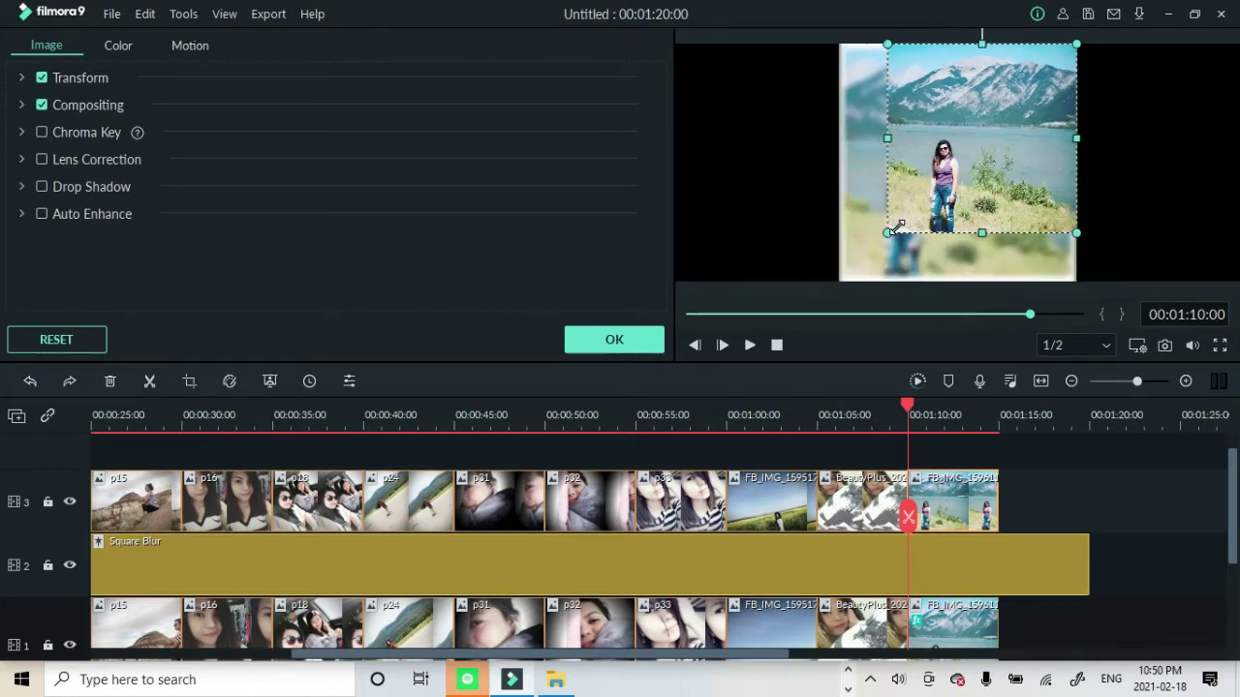
{"action": "mouse_move", "coordinate": [962, 184]}
{"action": "left_mouse_down"}
{"action": "mouse_move", "coordinate": [944, 179]}
{"action": "mouse_move", "coordinate": [955, 183]}
{"action": "left_mouse_up"}
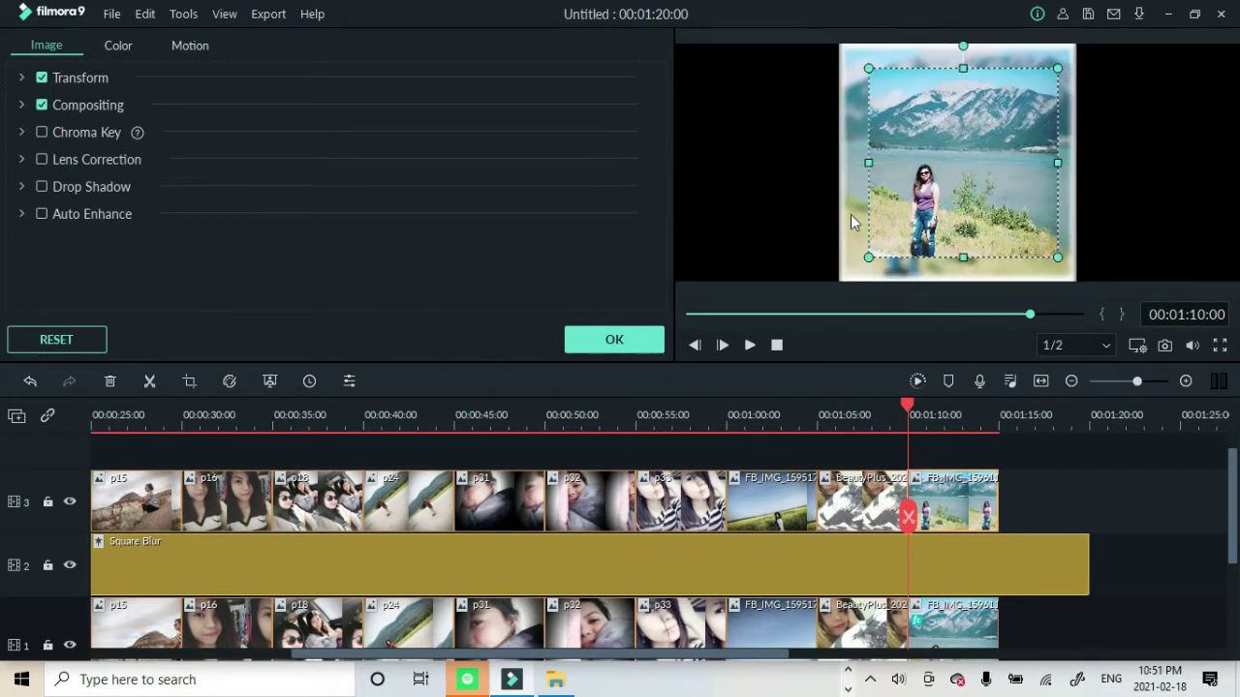
{"action": "left_click", "coordinate": [645, 343]}
Try applying the Border effect again to the lake photo on track 1, and undo it.
{"action": "left_click_drag", "start_coordinate": [310, 283], "coordinate": [941, 614]}
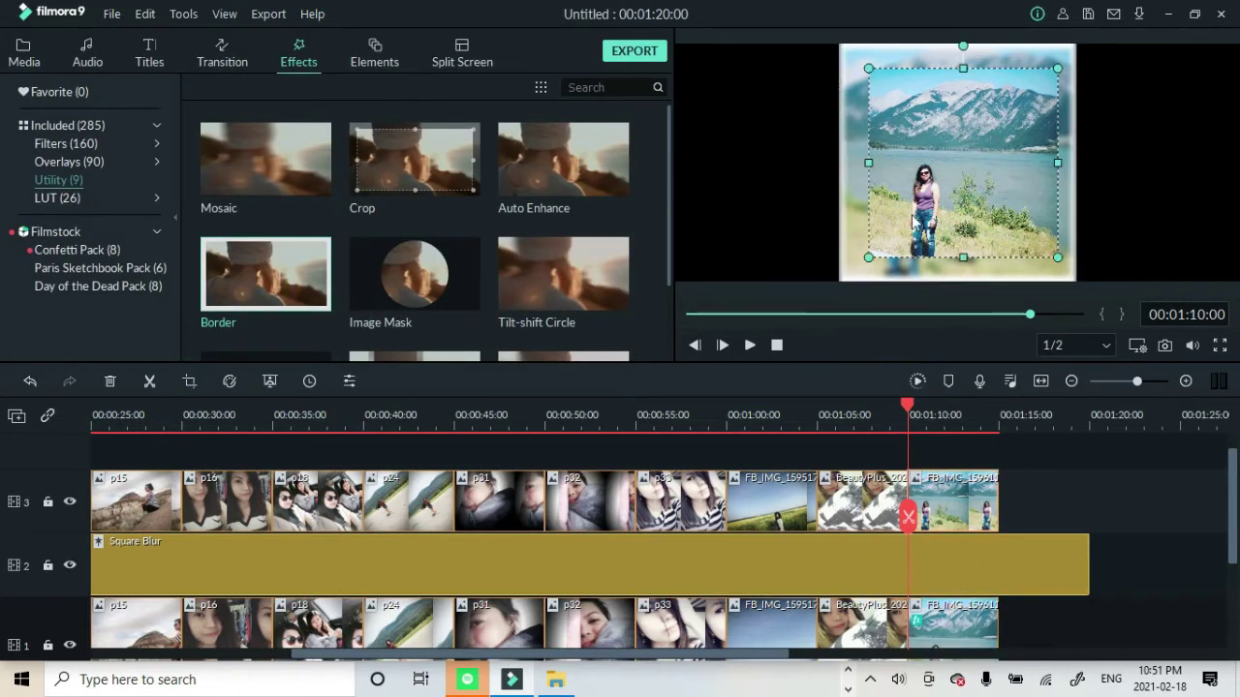
{"action": "left_click", "coordinate": [28, 381]}
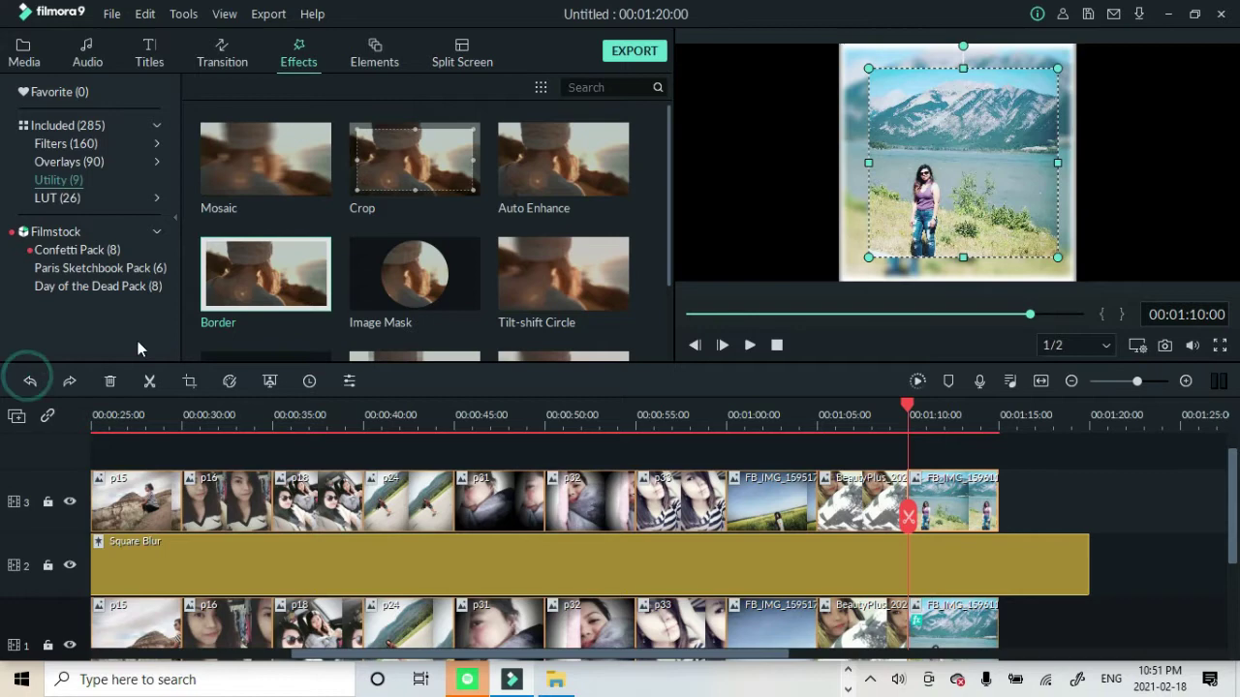
Apply the Border utility effect to the scaled-down lake photo on track 3.
{"action": "double_click", "coordinate": [954, 205]}
{"action": "left_click", "coordinate": [614, 343]}
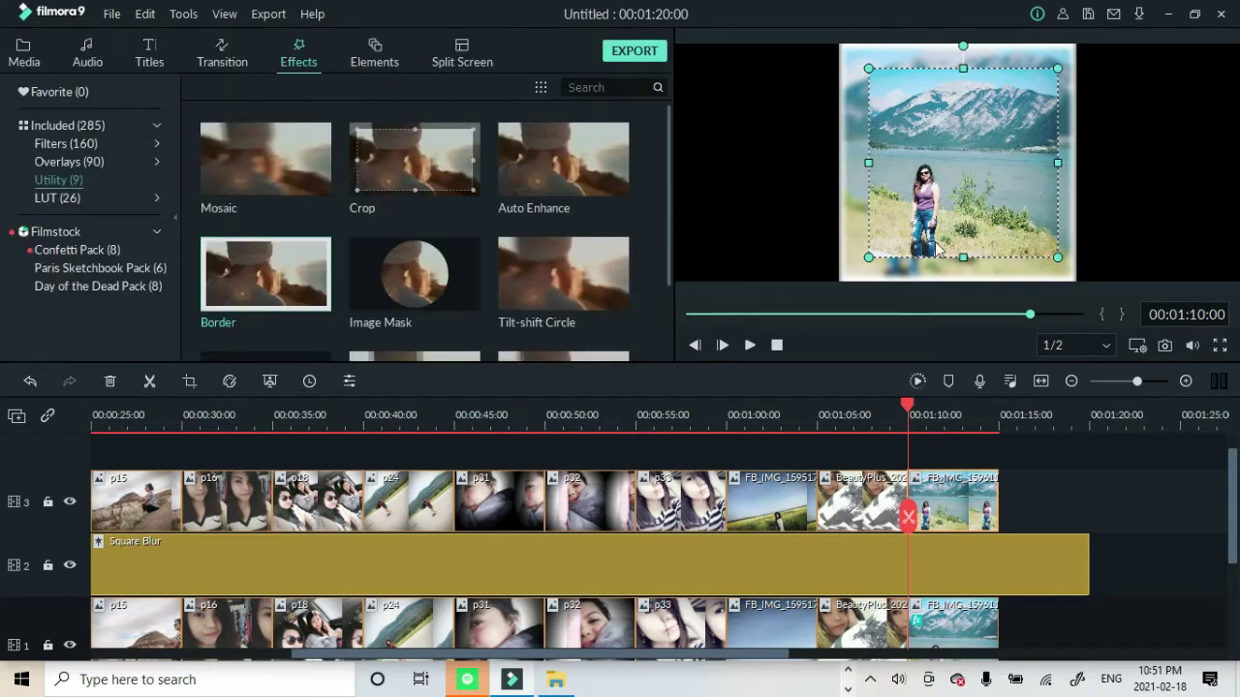
{"action": "left_click_drag", "start_coordinate": [287, 283], "coordinate": [944, 510]}
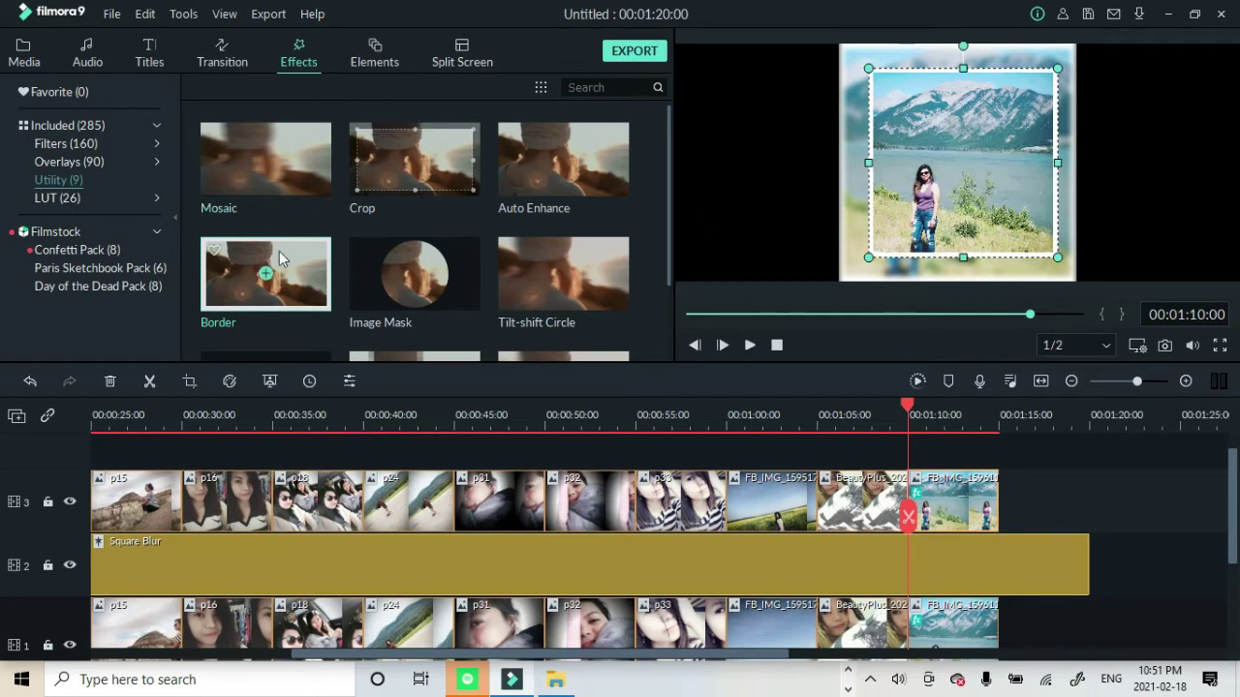
Apply the Zoom in motion animation to the bordered lake photo on track 3.
{"action": "double_click", "coordinate": [993, 182]}
{"action": "left_click", "coordinate": [194, 44]}
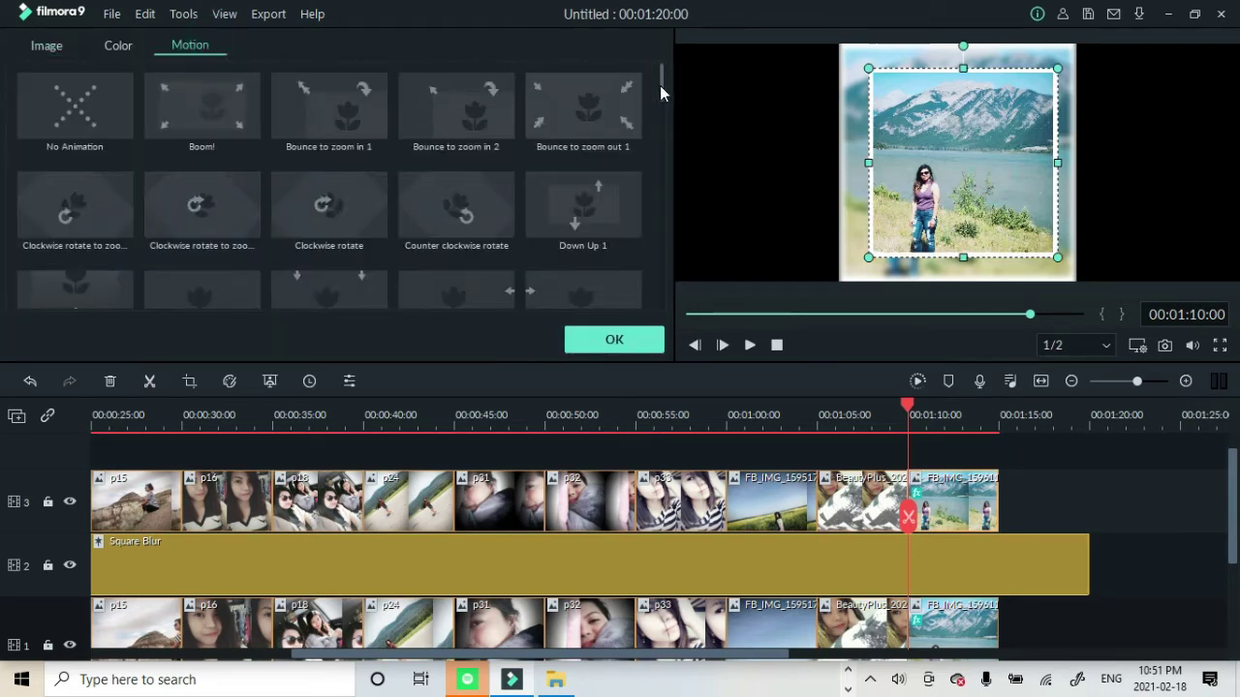
{"action": "left_click_drag", "start_coordinate": [660, 79], "coordinate": [667, 271]}
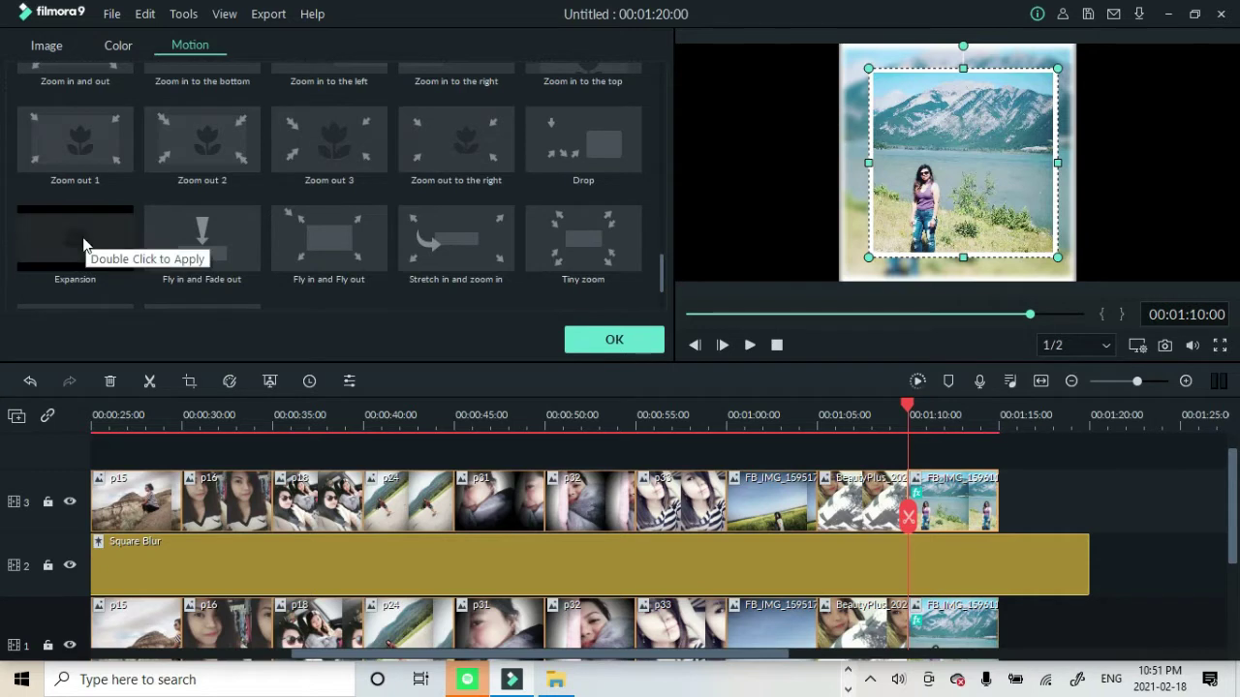
{"action": "scroll", "coordinate": [316, 254], "scroll_direction": "down", "scroll_amount": 1}
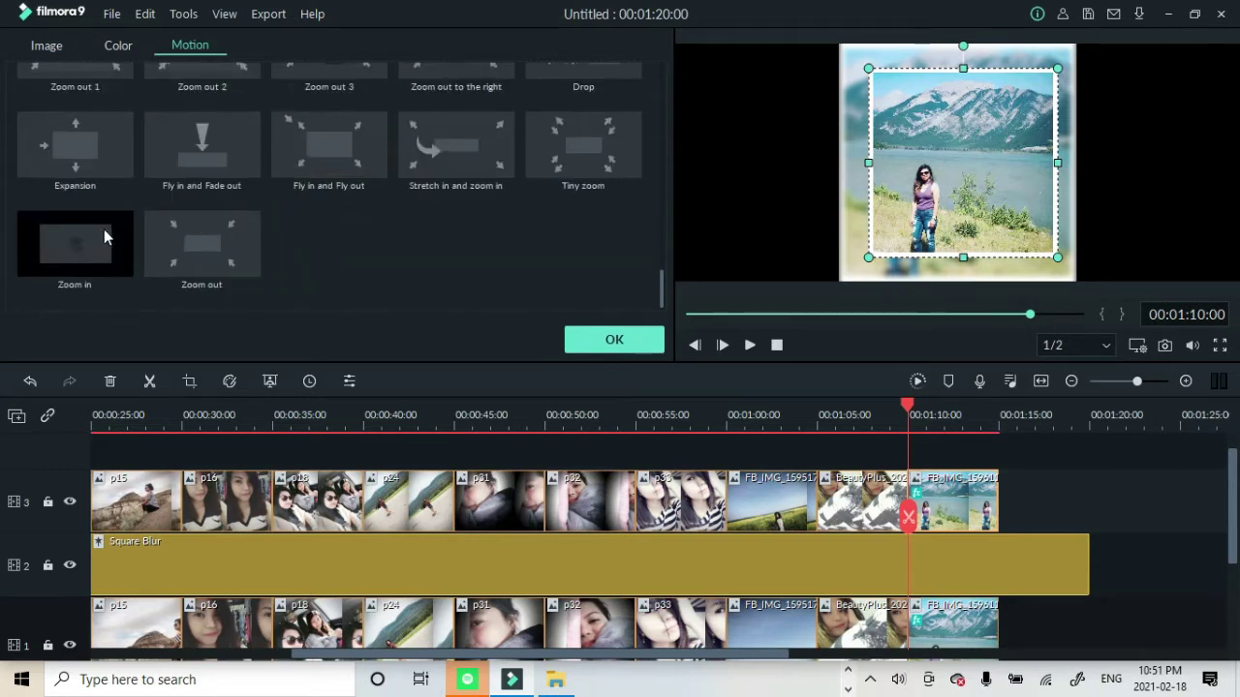
{"action": "double_click", "coordinate": [93, 240]}
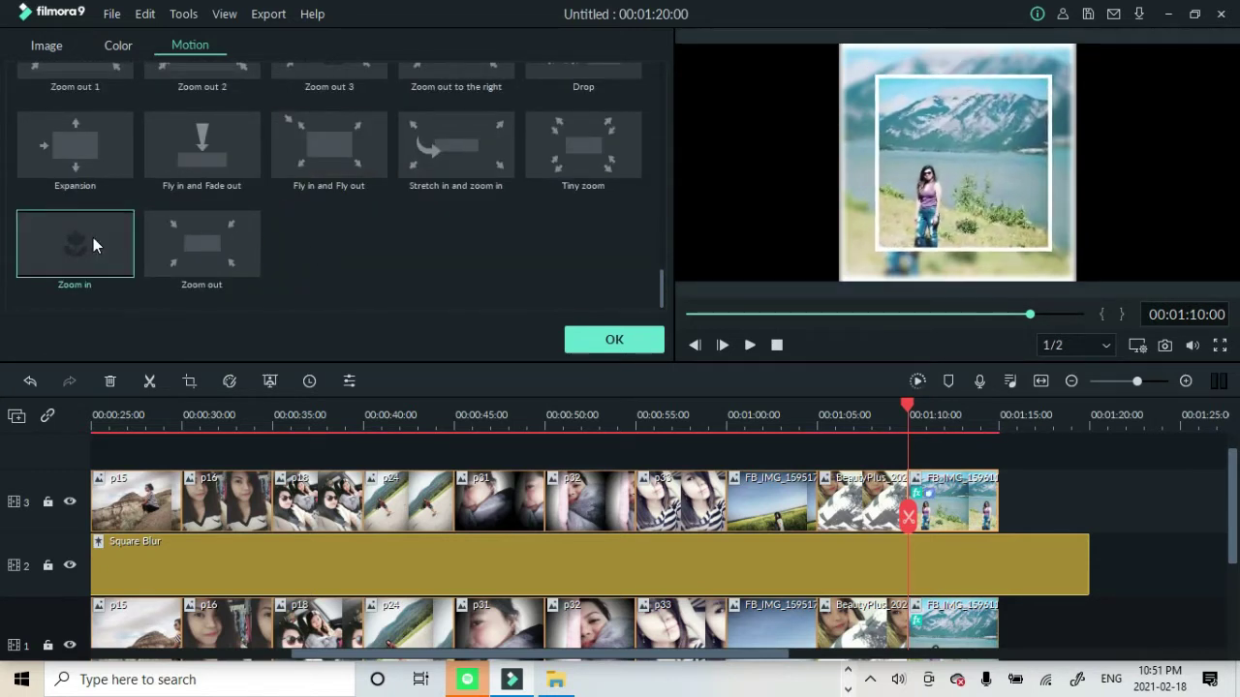
{"action": "left_click", "coordinate": [595, 340]}
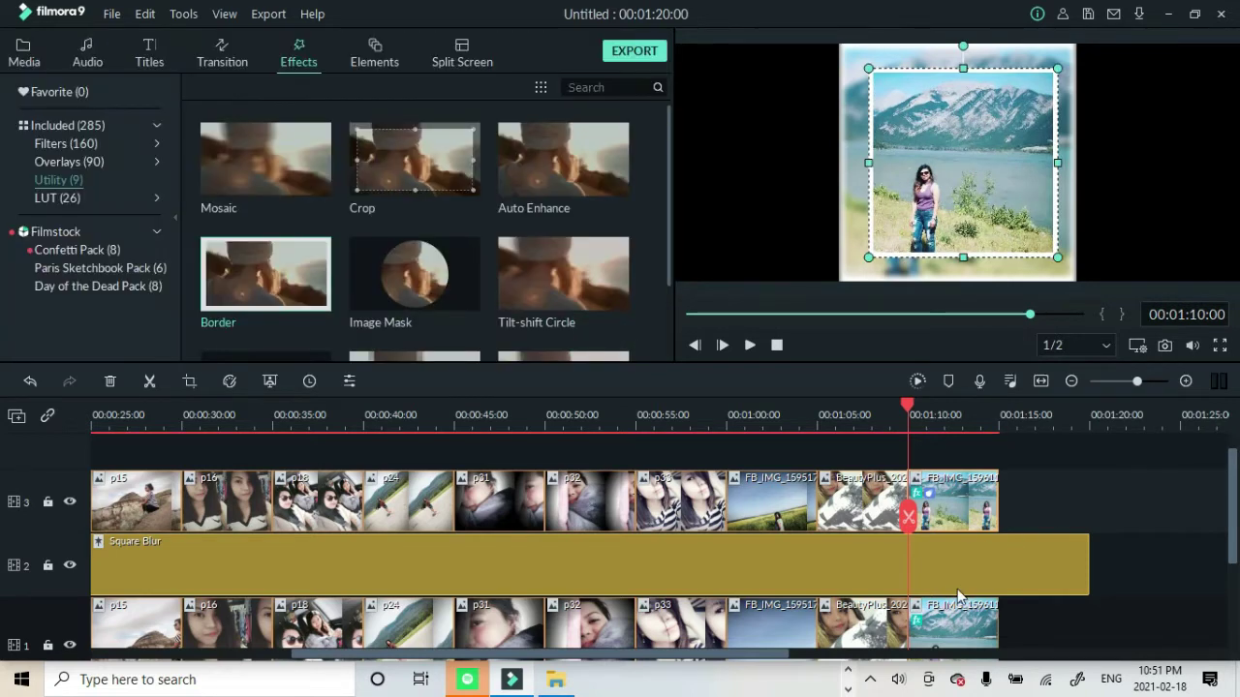
{"action": "scroll", "coordinate": [1053, 537], "scroll_direction": "up", "scroll_amount": 1}
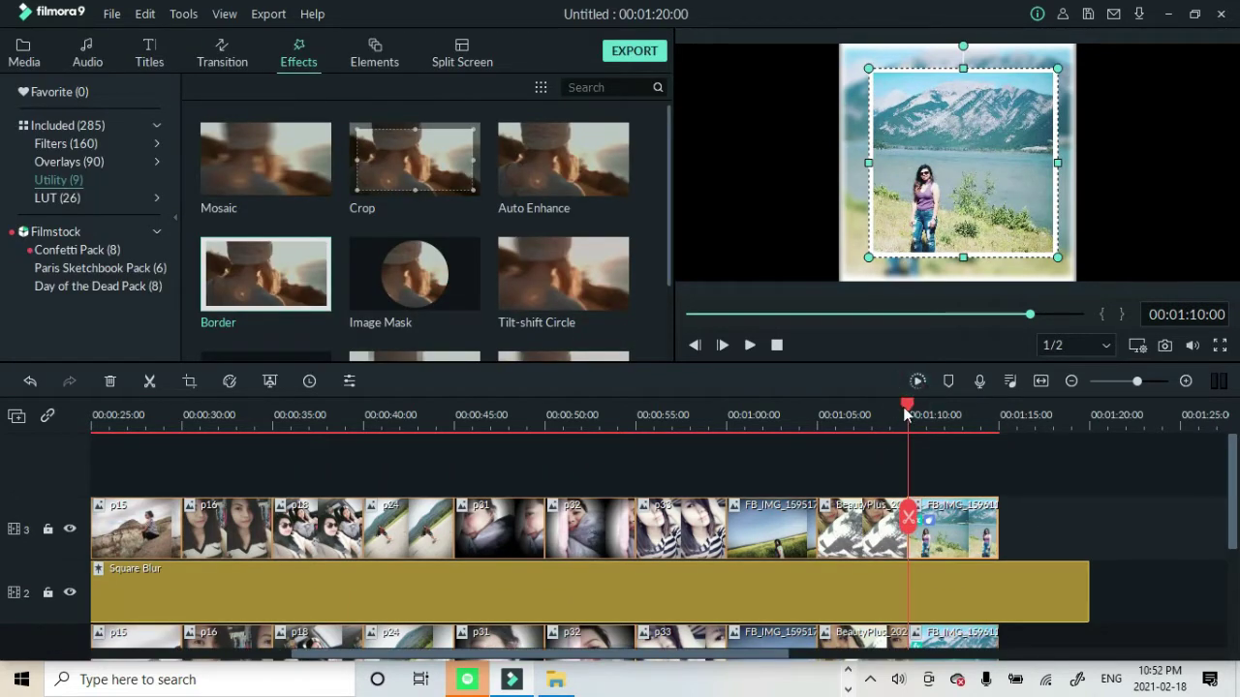
Scale down the BeautyPlus portrait on track 3, applying the Zoom in motion and the Border effect.
{"action": "left_click_drag", "start_coordinate": [907, 415], "coordinate": [542, 399]}
{"action": "double_click", "coordinate": [869, 538]}
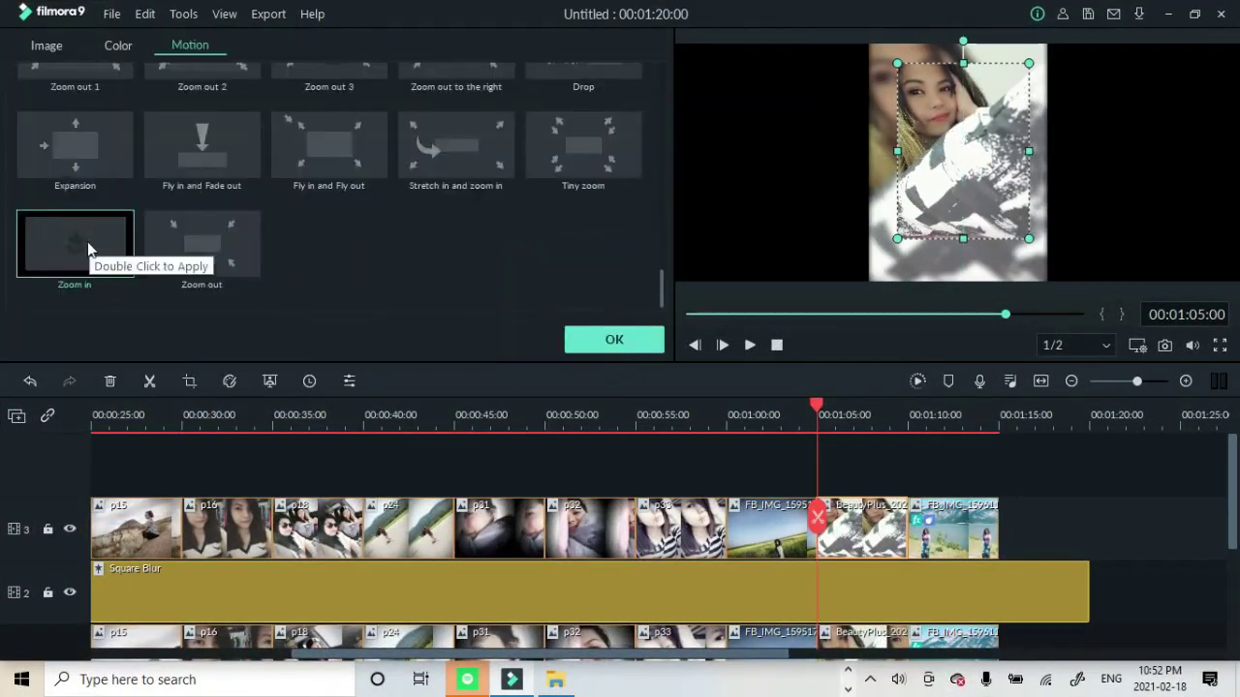
{"action": "double_click", "coordinate": [75, 244]}
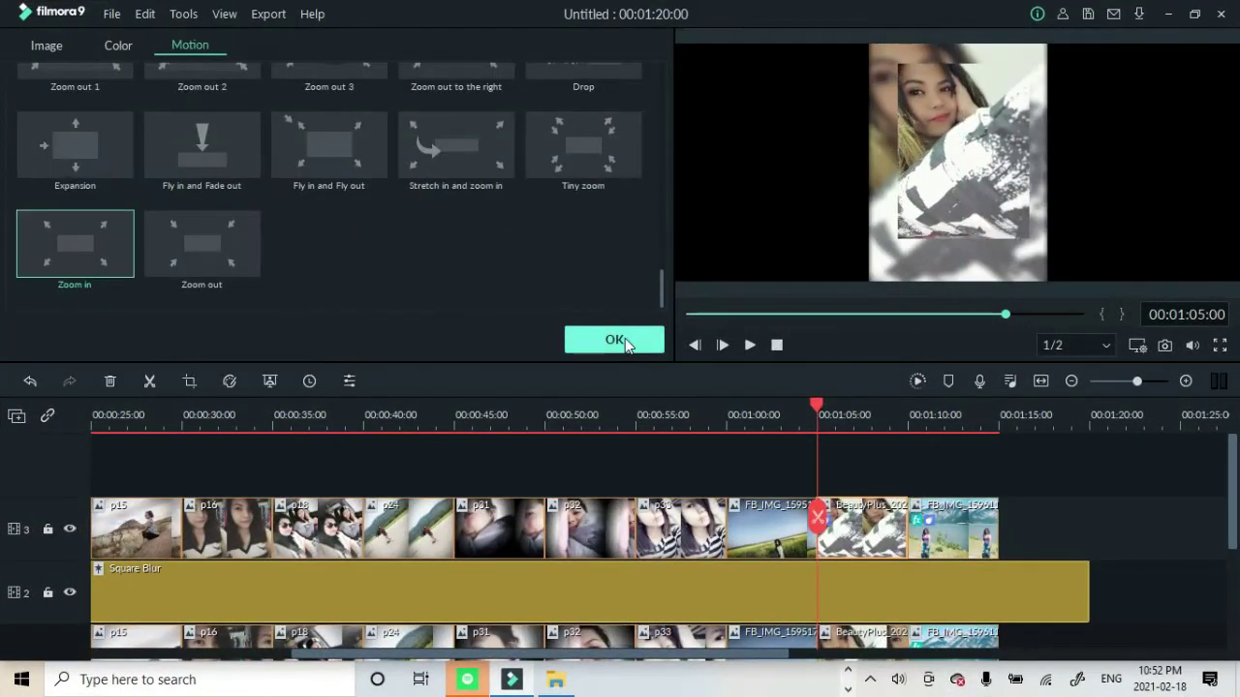
{"action": "left_click", "coordinate": [614, 340]}
Try a black drop shadow with distance 10, blur 20 and opacity 80 on the bordered BeautyPlus portrait.
{"action": "double_click", "coordinate": [869, 528]}
{"action": "scroll", "coordinate": [405, 155], "scroll_direction": "down", "scroll_amount": 2}
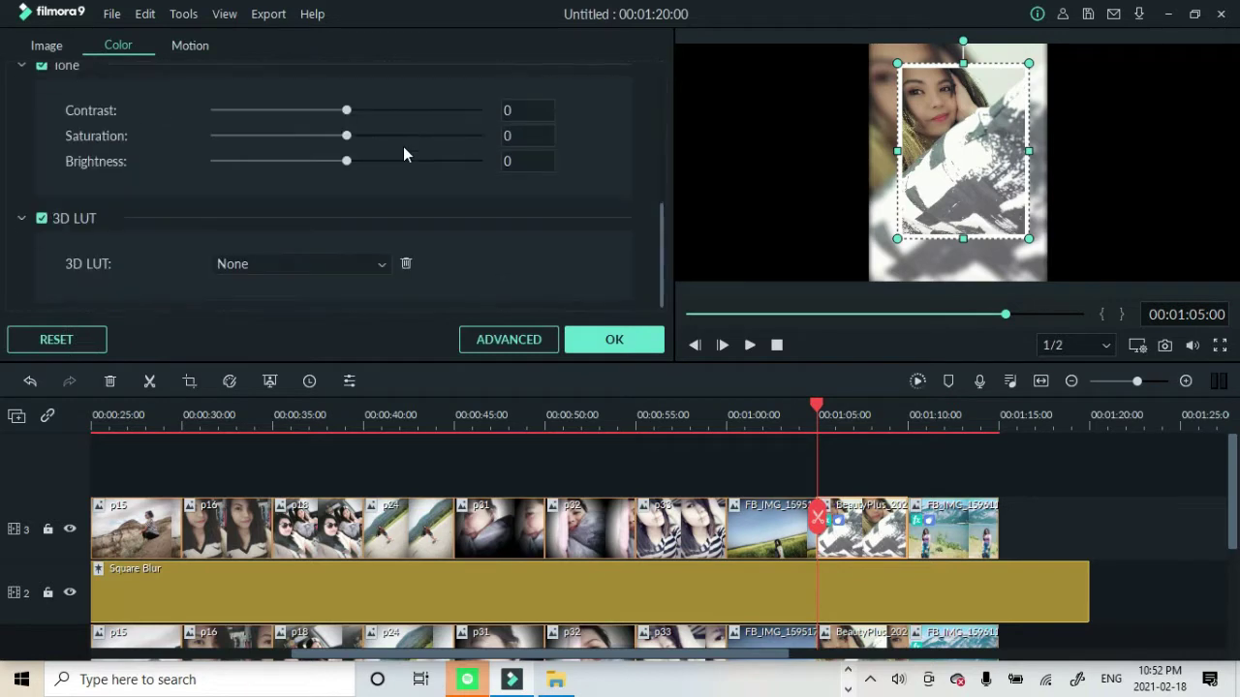
{"action": "left_click", "coordinate": [47, 45]}
{"action": "left_click", "coordinate": [97, 185]}
{"action": "scroll", "coordinate": [145, 194], "scroll_direction": "down", "scroll_amount": 3}
{"action": "left_click", "coordinate": [246, 166]}
{"action": "left_click", "coordinate": [247, 227]}
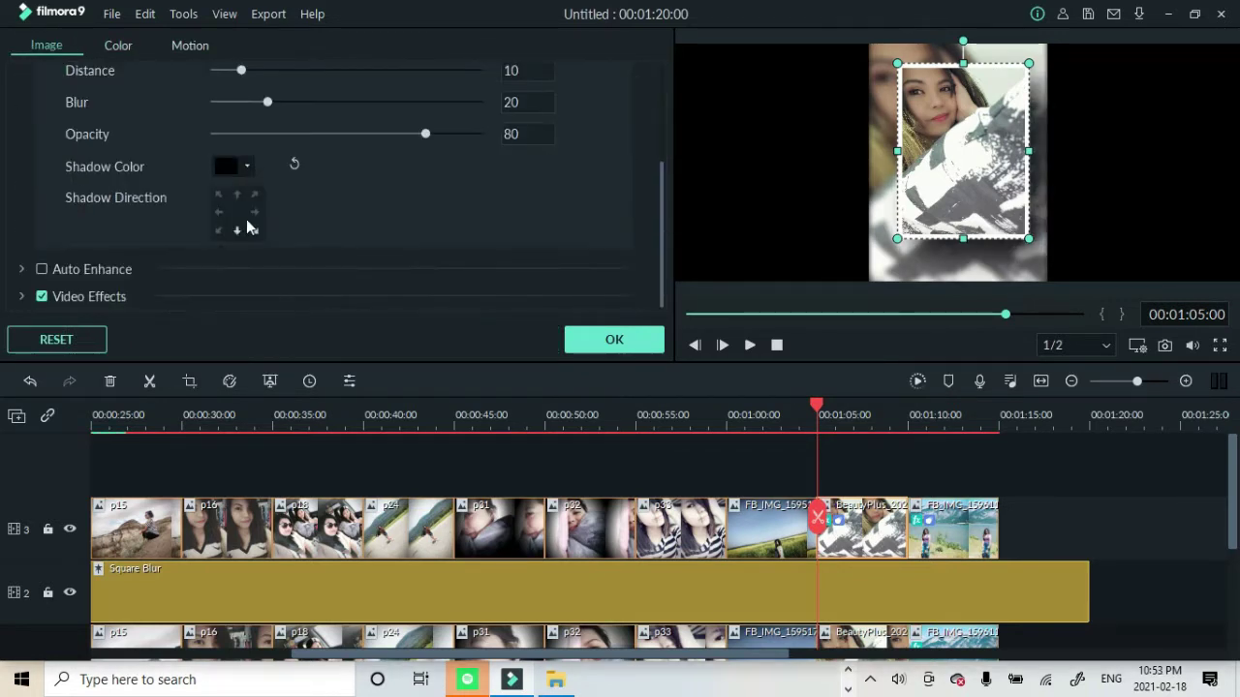
{"action": "scroll", "coordinate": [185, 226], "scroll_direction": "up", "scroll_amount": 4}
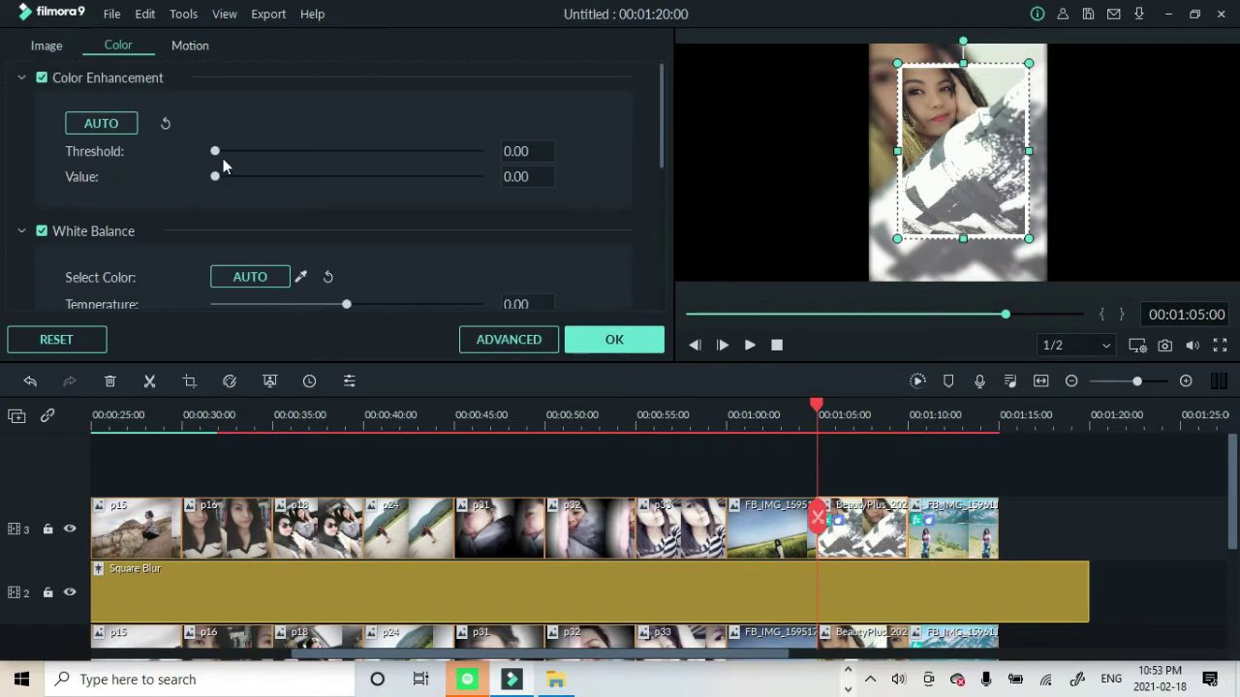
Try a white balance temperature of 43.95 on the BeautyPlus portrait, reset it, and review the advanced color correction adjustments.
{"action": "scroll", "coordinate": [316, 243], "scroll_direction": "down", "scroll_amount": 5}
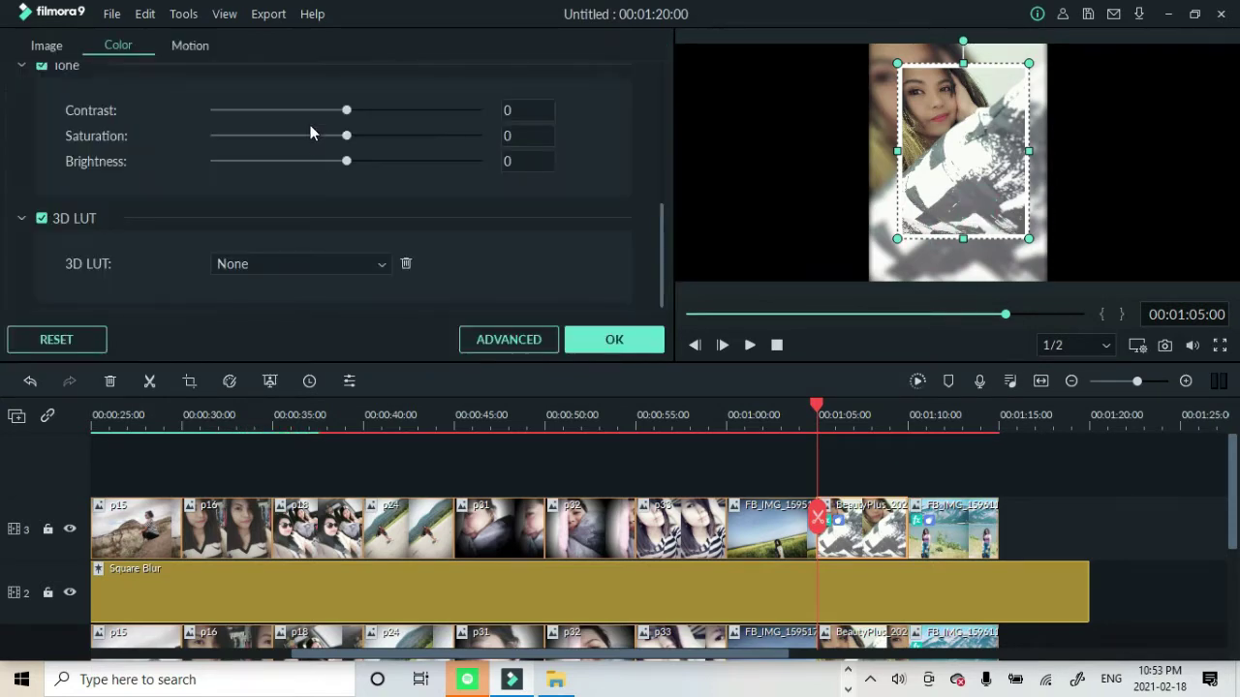
{"action": "scroll", "coordinate": [172, 222], "scroll_direction": "up", "scroll_amount": 5}
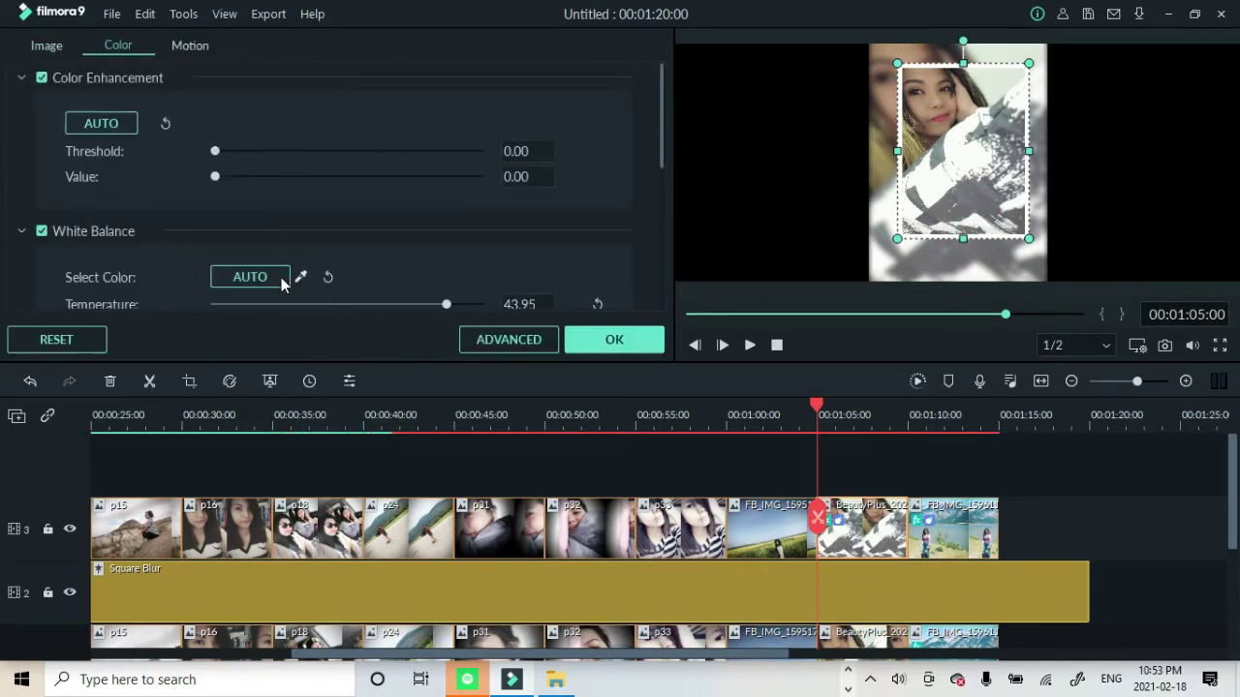
{"action": "left_click", "coordinate": [328, 277]}
{"action": "scroll", "coordinate": [368, 145], "scroll_direction": "down", "scroll_amount": 1}
{"action": "left_click", "coordinate": [508, 339]}
{"action": "left_click", "coordinate": [241, 72]}
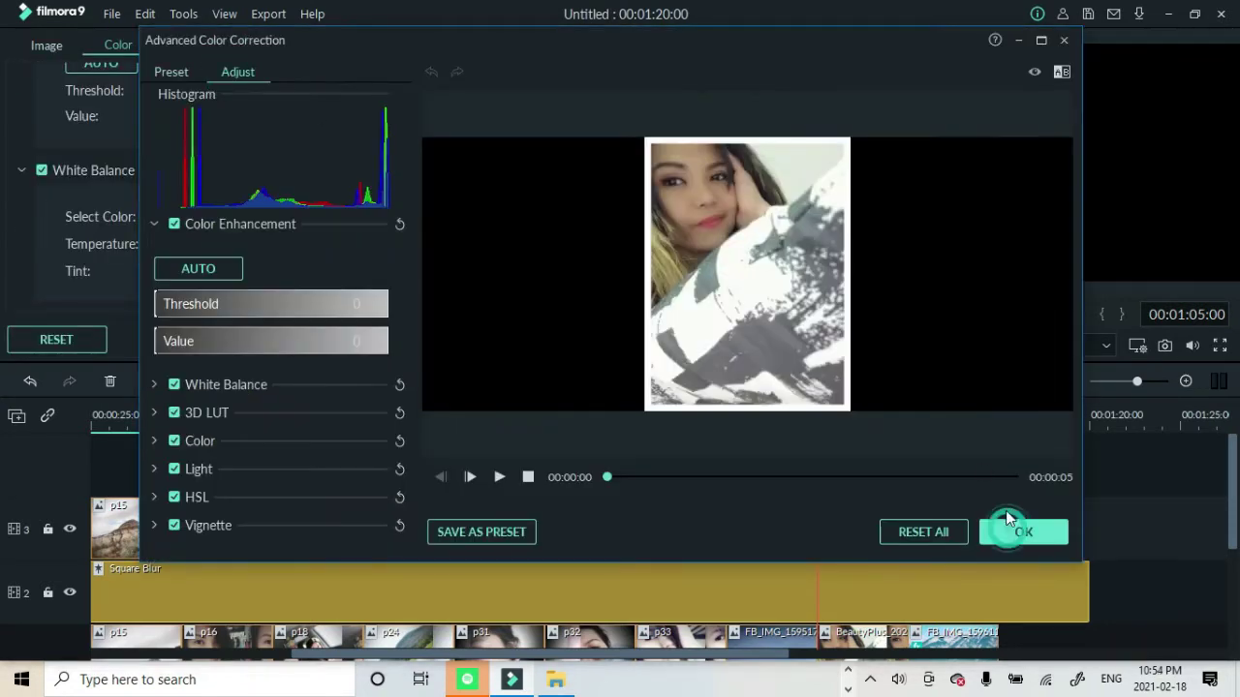
{"action": "left_click", "coordinate": [1012, 525]}
Scale down the green field photo on track 3, center it over its blurred copy and add the Border effect.
{"action": "key", "text": "Up"}
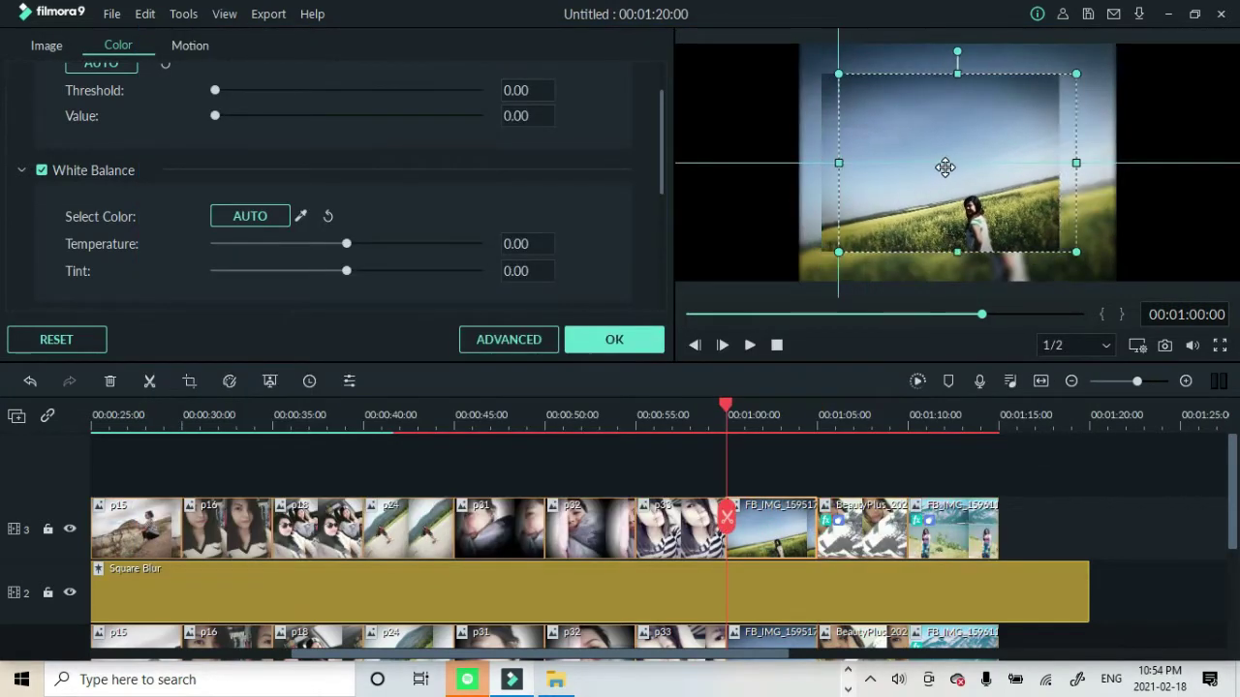
{"action": "left_click", "coordinate": [658, 345]}
{"action": "double_click", "coordinate": [733, 502]}
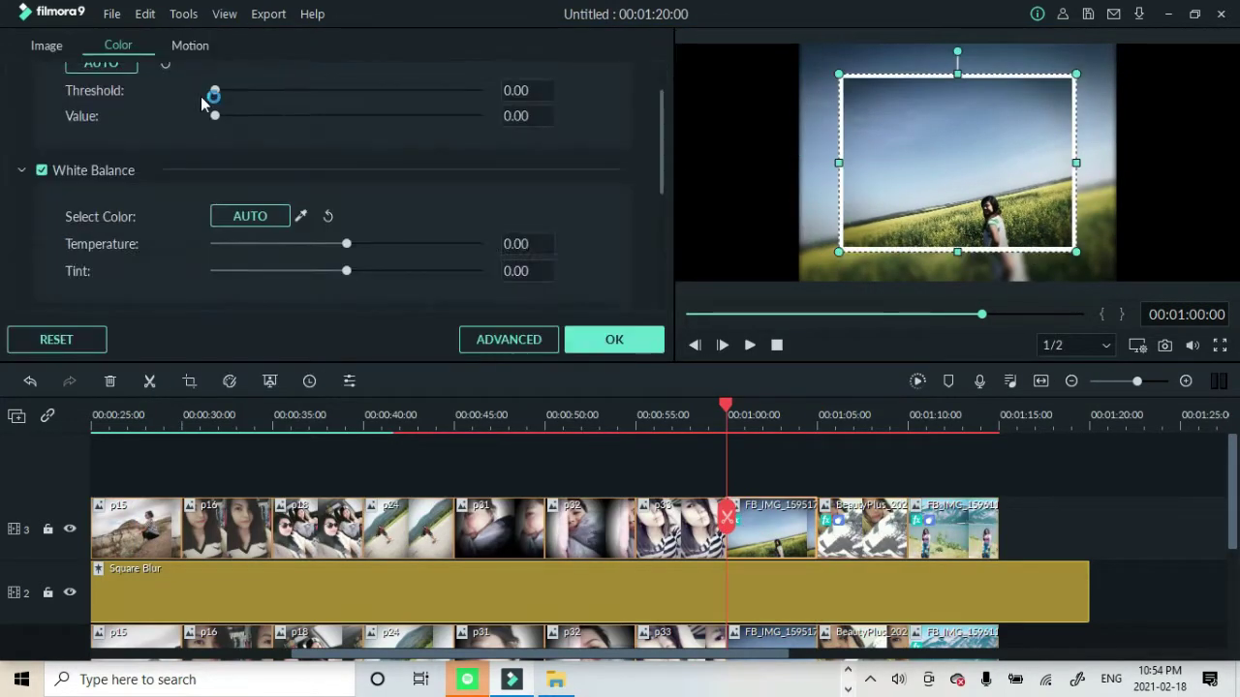
Look through the color and image settings of the bordered field photo on track 3.
{"action": "scroll", "coordinate": [412, 138], "scroll_direction": "up", "scroll_amount": 1}
{"action": "scroll", "coordinate": [412, 145], "scroll_direction": "down", "scroll_amount": 5}
{"action": "scroll", "coordinate": [248, 199], "scroll_direction": "up", "scroll_amount": 3}
{"action": "left_click", "coordinate": [46, 45]}
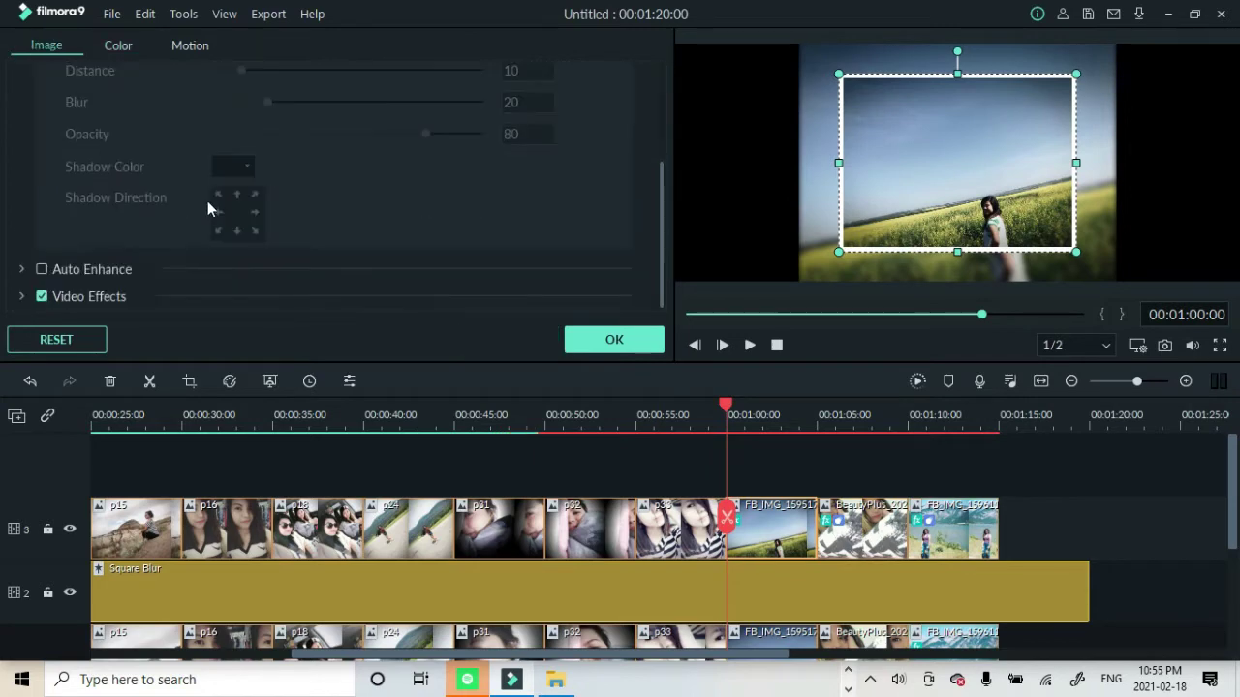
{"action": "scroll", "coordinate": [281, 250], "scroll_direction": "up", "scroll_amount": 2}
{"action": "scroll", "coordinate": [281, 250], "scroll_direction": "down", "scroll_amount": 3}
{"action": "left_click", "coordinate": [596, 336]}
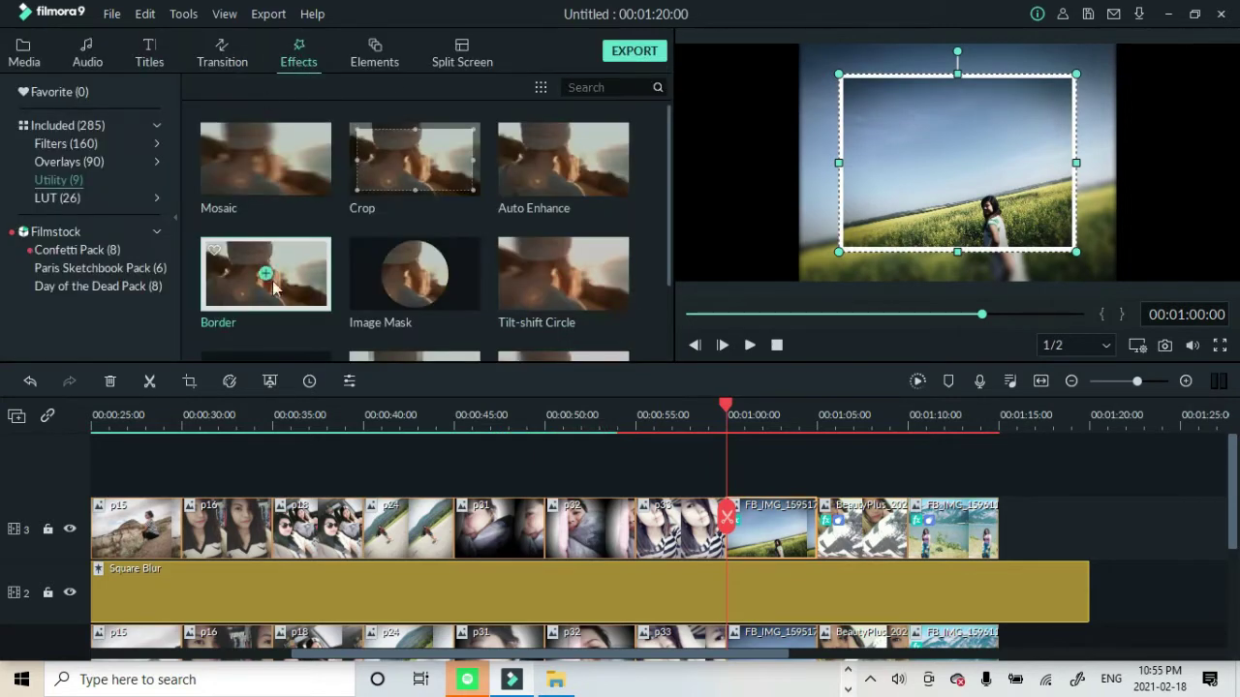
Apply the Zoom in motion animation to the bordered field photo on track 3.
{"action": "double_click", "coordinate": [862, 172]}
{"action": "left_click", "coordinate": [193, 45]}
{"action": "left_click", "coordinate": [611, 338]}
Scale down photo p33 on track 3 and give it the Zoom in motion and Border effect.
{"action": "left_click", "coordinate": [681, 543]}
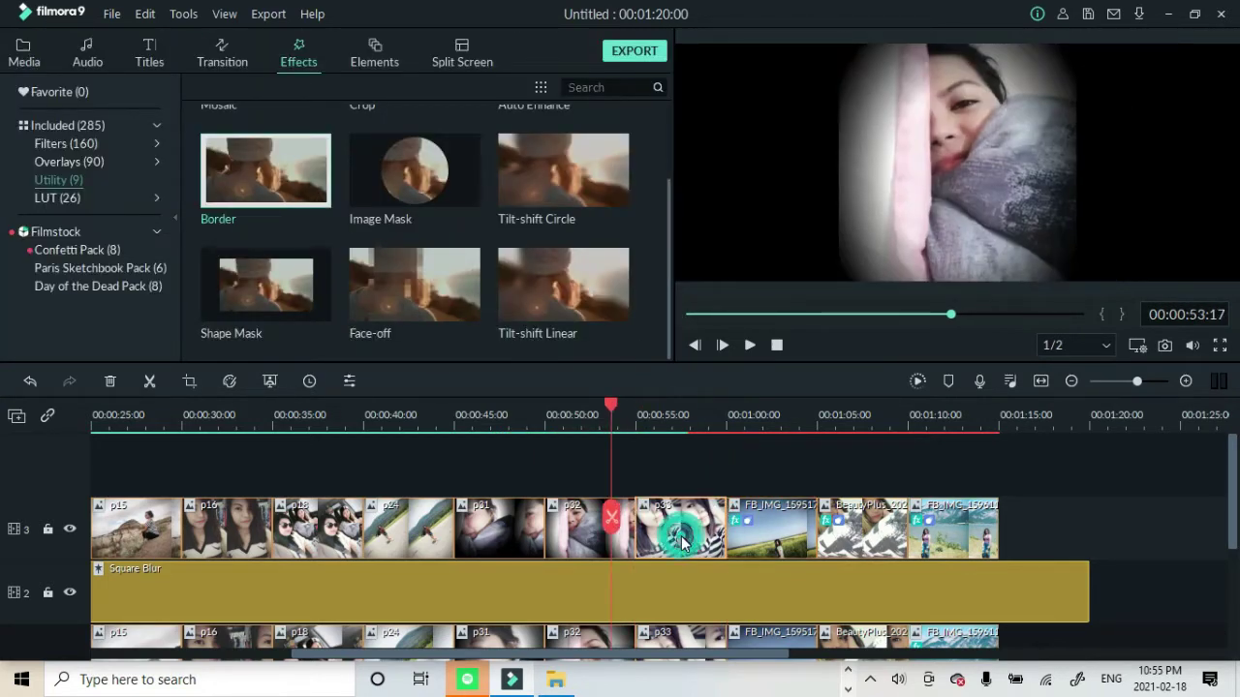
{"action": "double_click", "coordinate": [681, 542]}
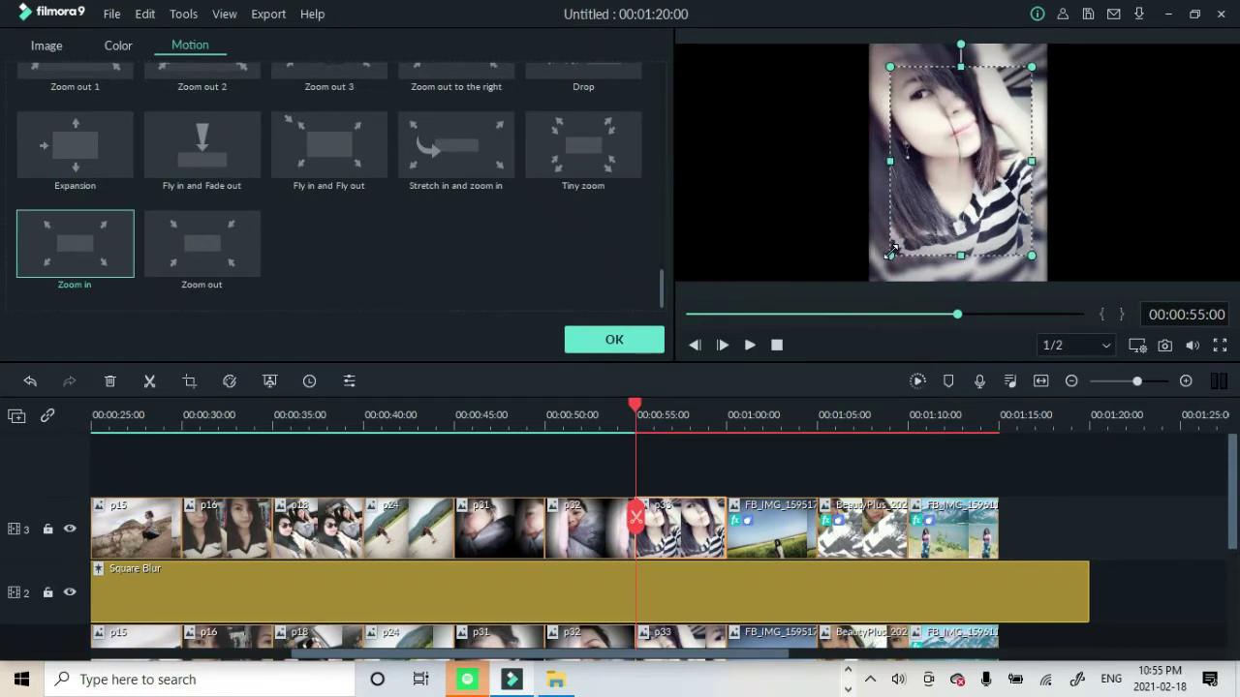
{"action": "left_click", "coordinate": [614, 339]}
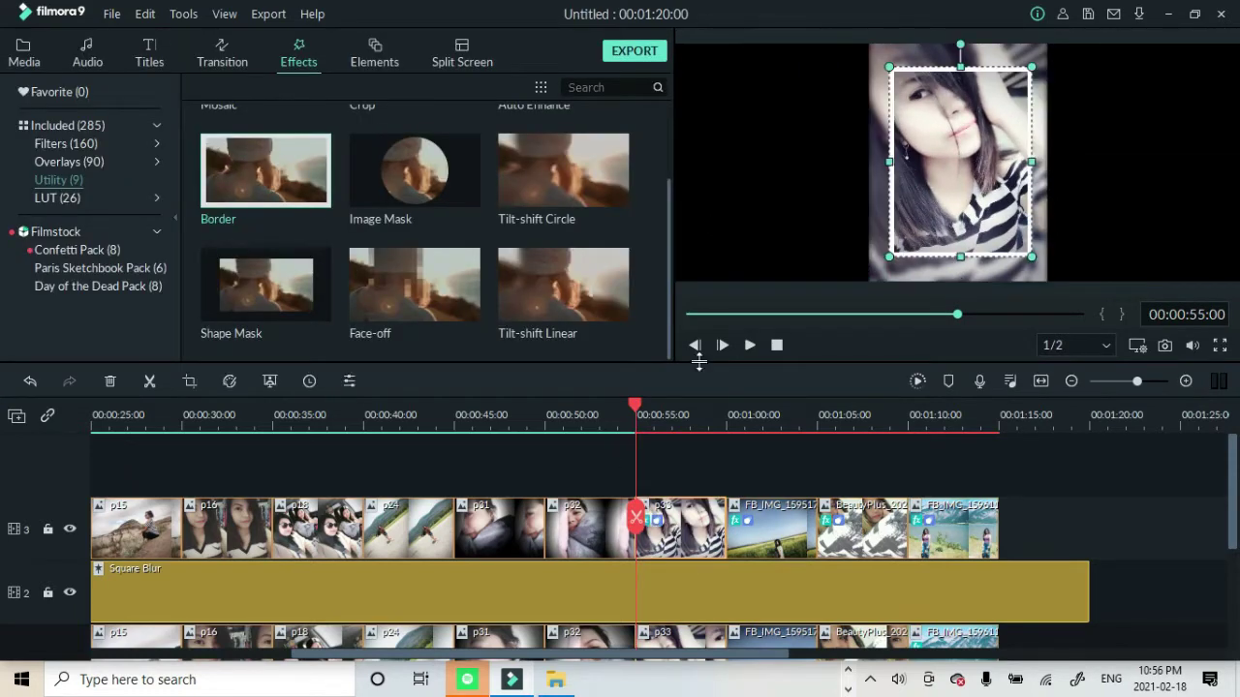
Scale down photos p32 and p31 on track 3, giving each the Zoom in motion and a Border.
{"action": "left_click", "coordinate": [558, 454]}
{"action": "double_click", "coordinate": [555, 528]}
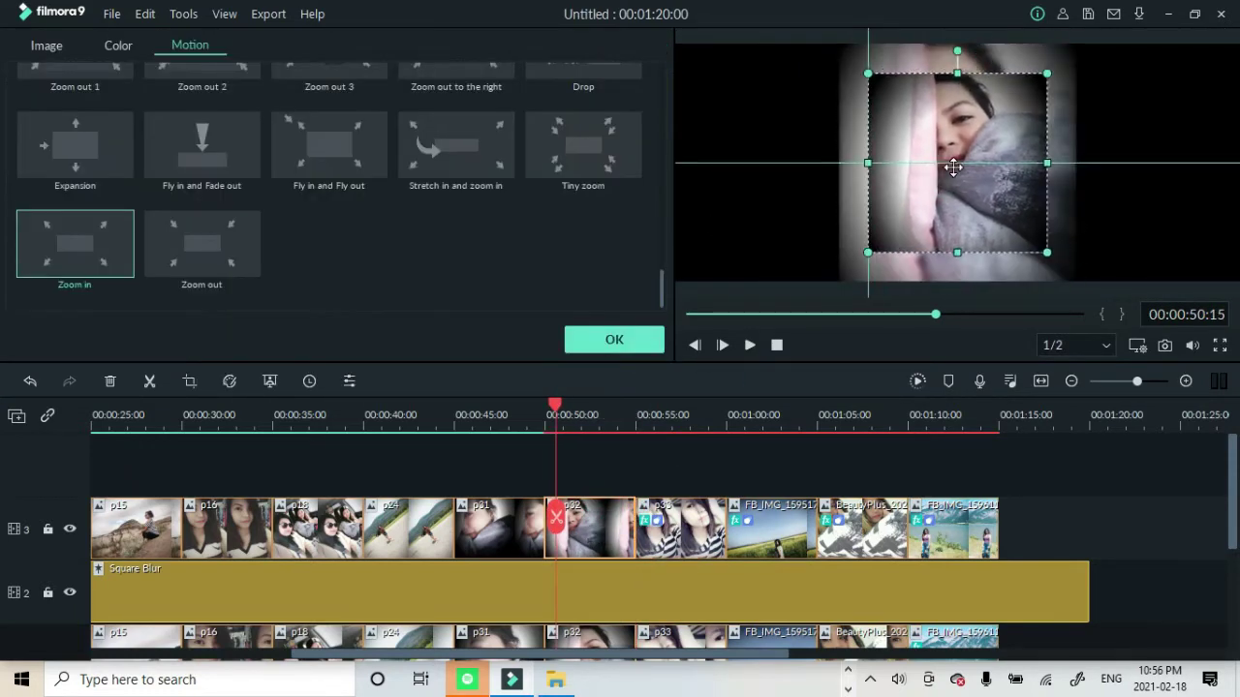
{"action": "left_click", "coordinate": [614, 339]}
{"action": "left_click", "coordinate": [544, 415]}
{"action": "double_click", "coordinate": [498, 528]}
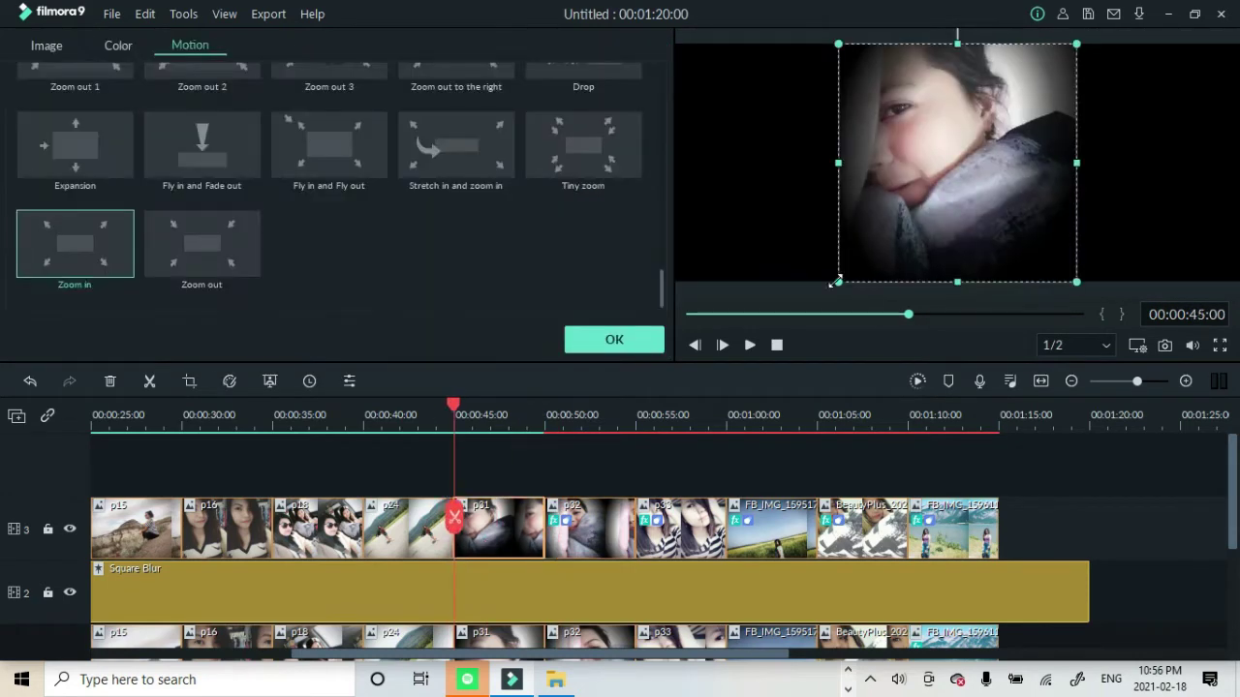
{"action": "left_click", "coordinate": [647, 342]}
Scale down and center photos p24 and p18 on track 3, adding the Zoom in motion and Border to each.
{"action": "double_click", "coordinate": [407, 528]}
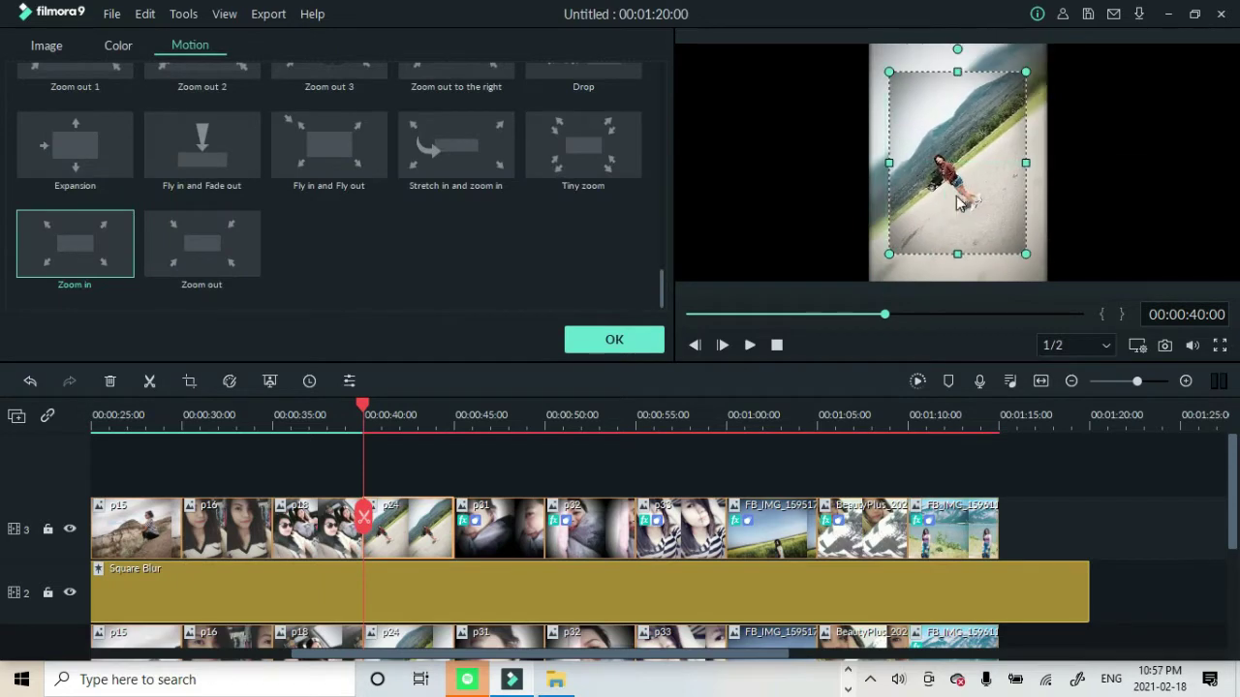
{"action": "left_click", "coordinate": [611, 341]}
{"action": "left_click_drag", "start_coordinate": [363, 404], "coordinate": [317, 407]}
{"action": "double_click", "coordinate": [315, 528]}
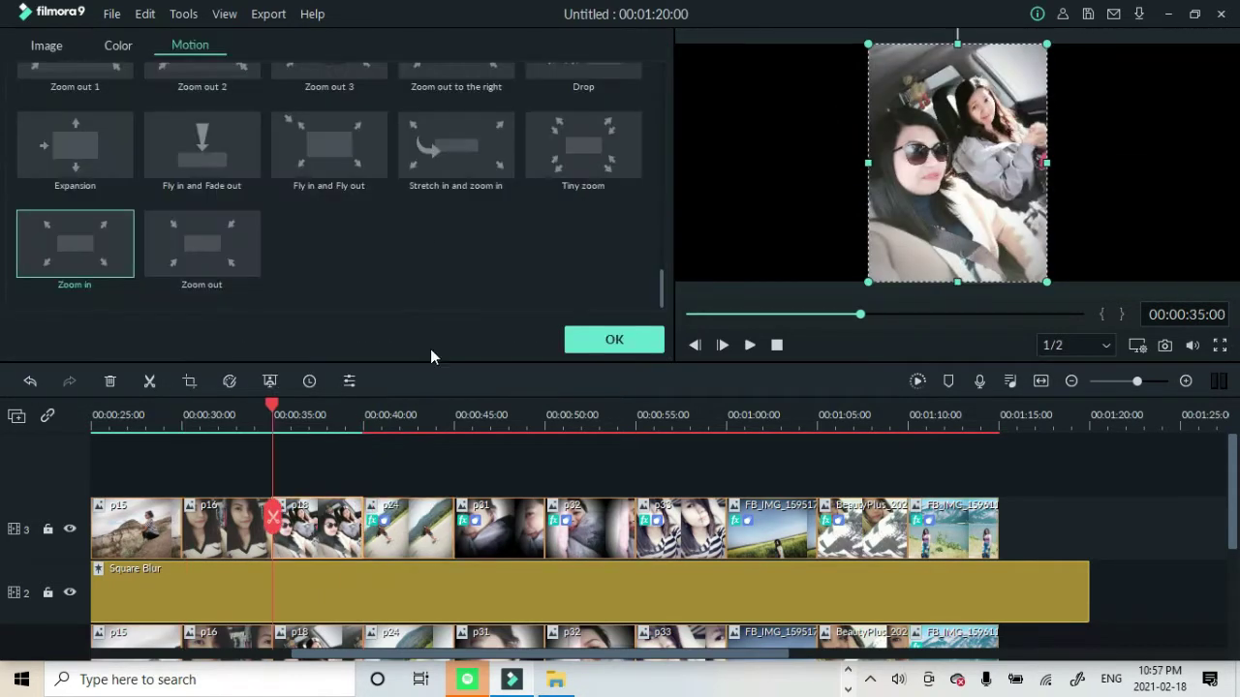
{"action": "left_click", "coordinate": [616, 339]}
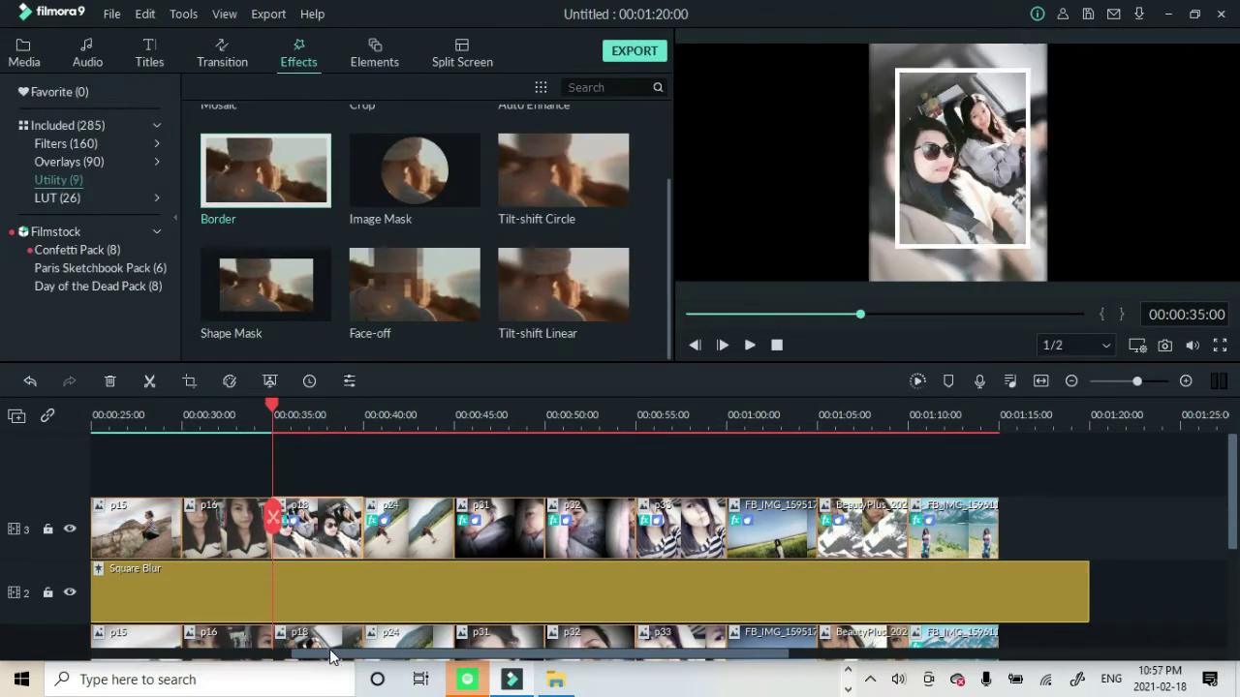
Scale down photos p16 and p15 on track 3 and apply the Zoom in motion and Border to both.
{"action": "scroll", "coordinate": [676, 546], "scroll_direction": "up", "scroll_amount": 5}
{"action": "double_click", "coordinate": [675, 546]}
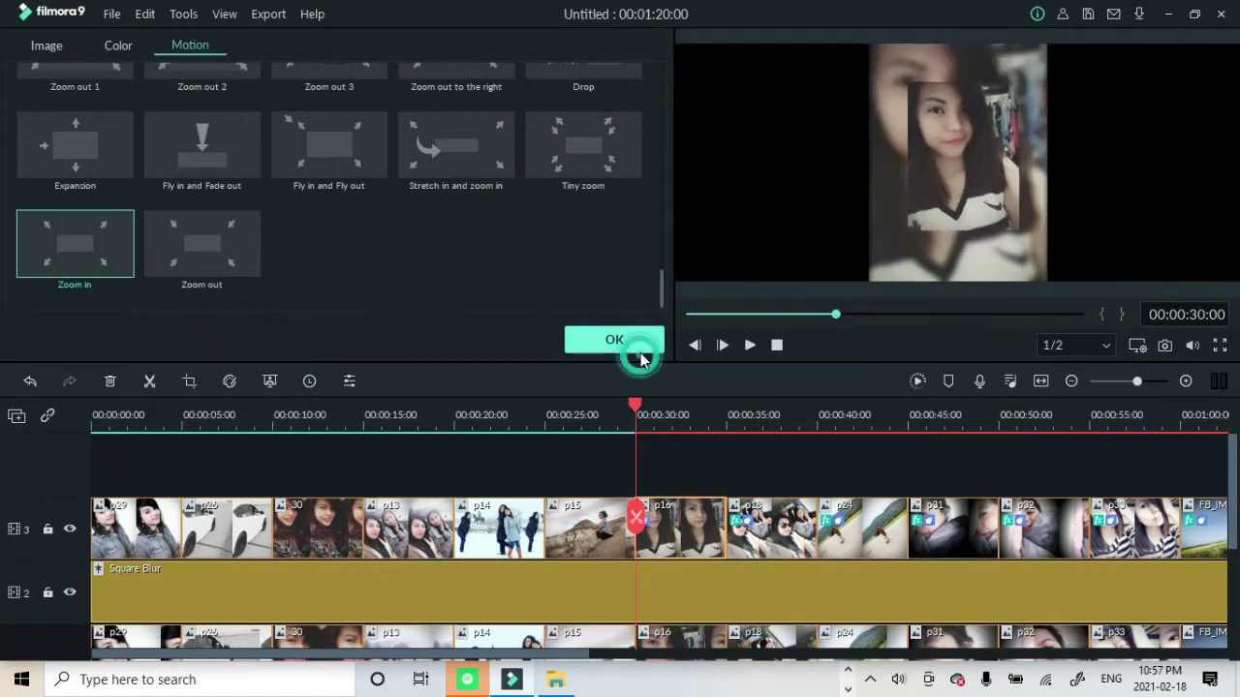
{"action": "left_click", "coordinate": [634, 344]}
{"action": "double_click", "coordinate": [591, 528]}
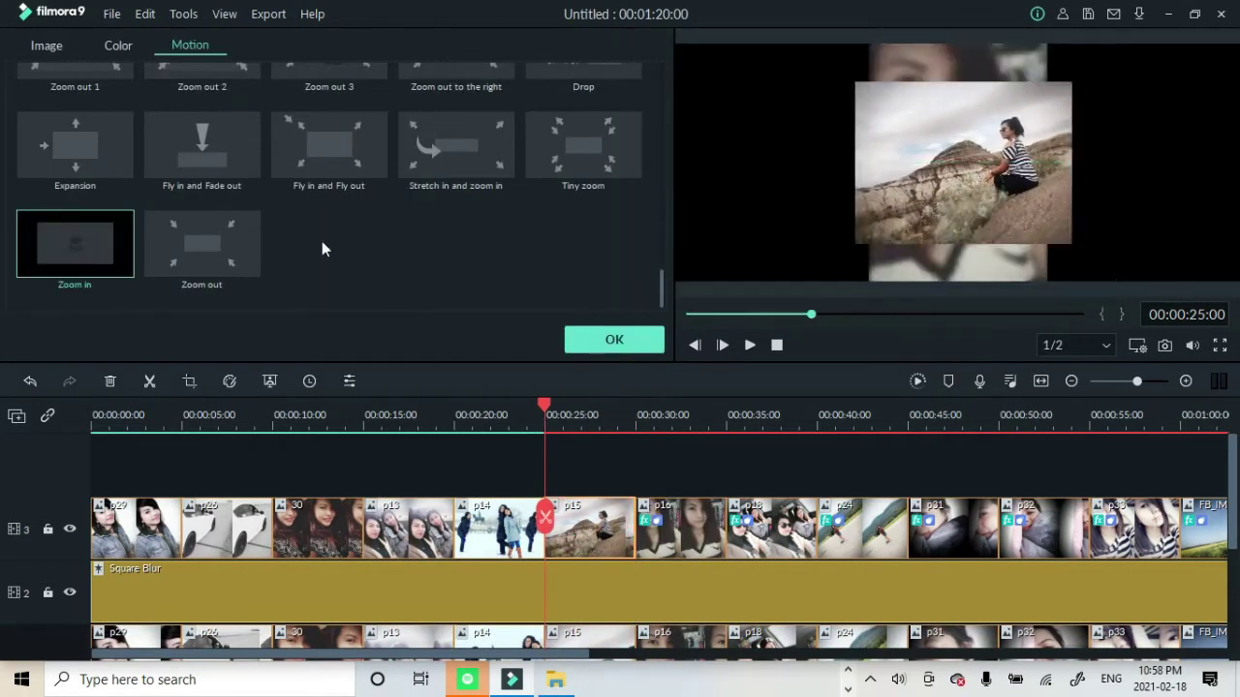
{"action": "left_click", "coordinate": [616, 339]}
Scale down photos p14 and p13 on track 3 over their blurred copies, with Zoom in motion and Border on each.
{"action": "double_click", "coordinate": [499, 528]}
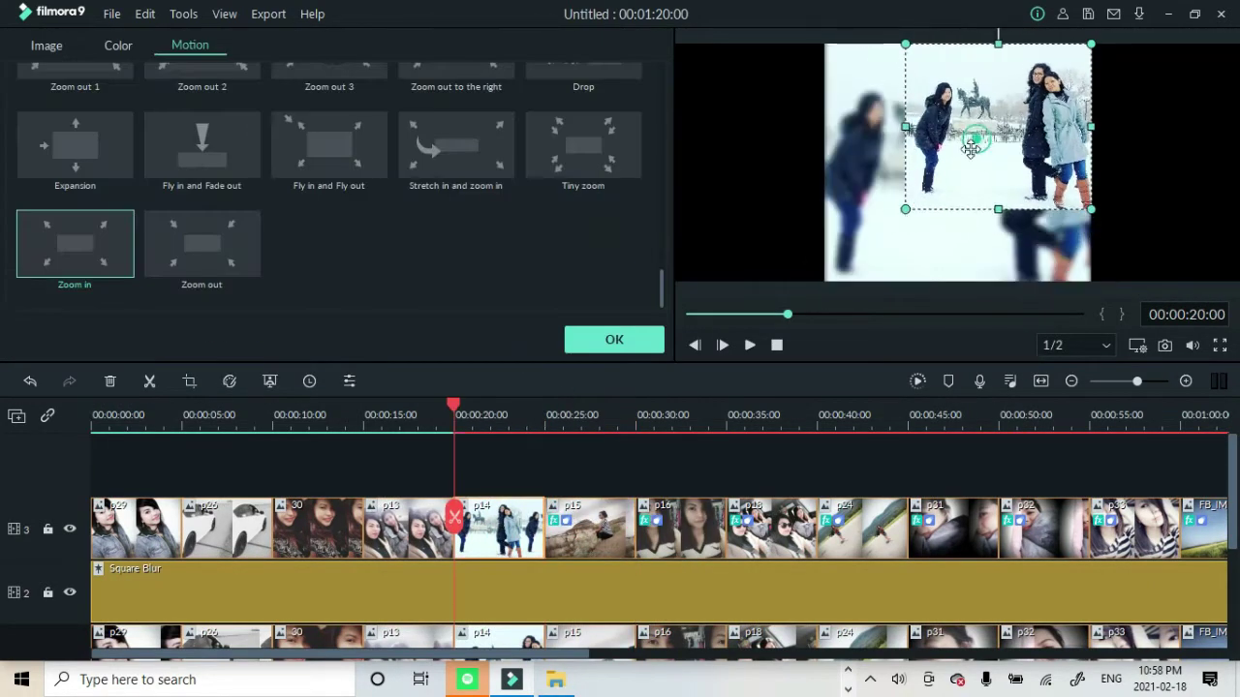
{"action": "left_click", "coordinate": [100, 249]}
{"action": "left_click", "coordinate": [614, 339]}
{"action": "double_click", "coordinate": [407, 528]}
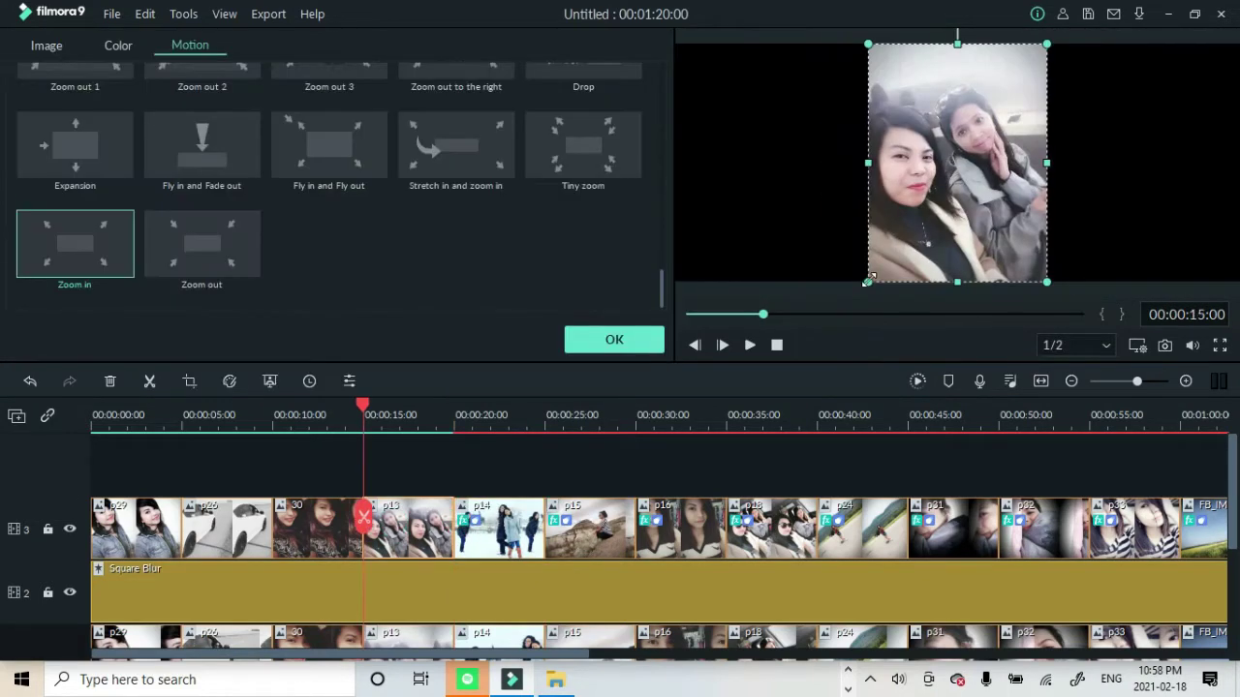
{"action": "left_click", "coordinate": [615, 339]}
Scale down photos 30 and p26 on track 3, adding the Zoom in motion and the Border effect to each.
{"action": "double_click", "coordinate": [317, 528]}
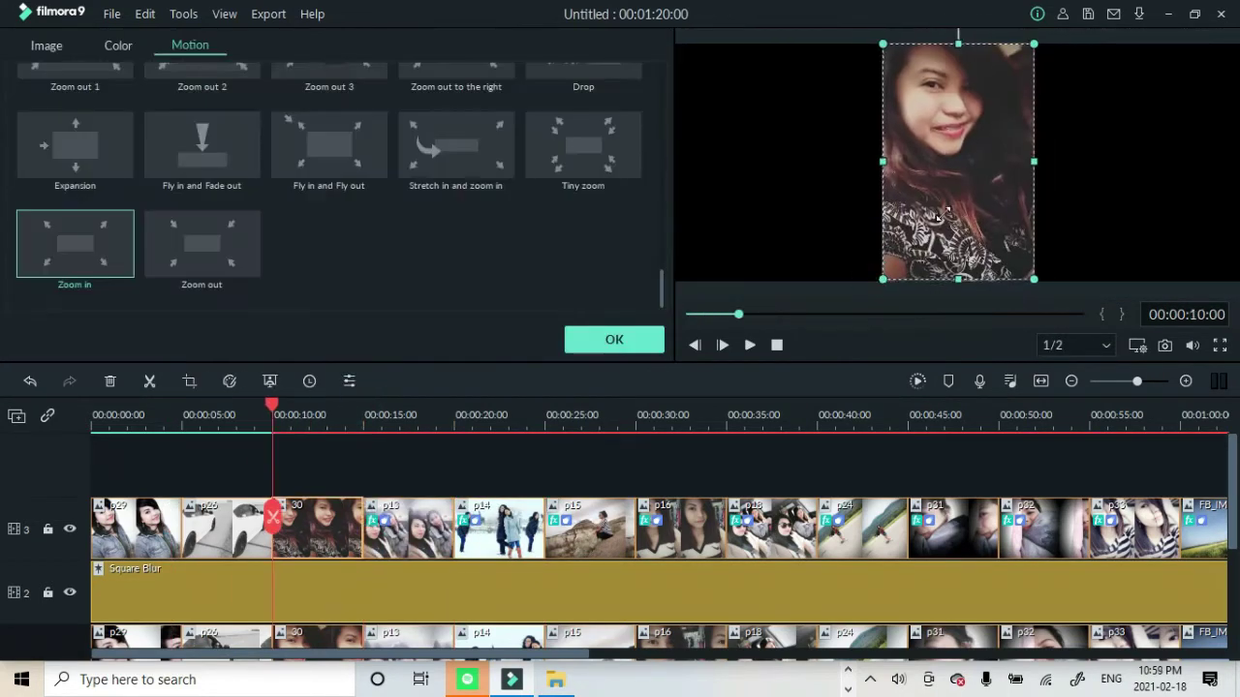
{"action": "left_click", "coordinate": [112, 248]}
{"action": "left_click", "coordinate": [614, 339]}
{"action": "double_click", "coordinate": [227, 528]}
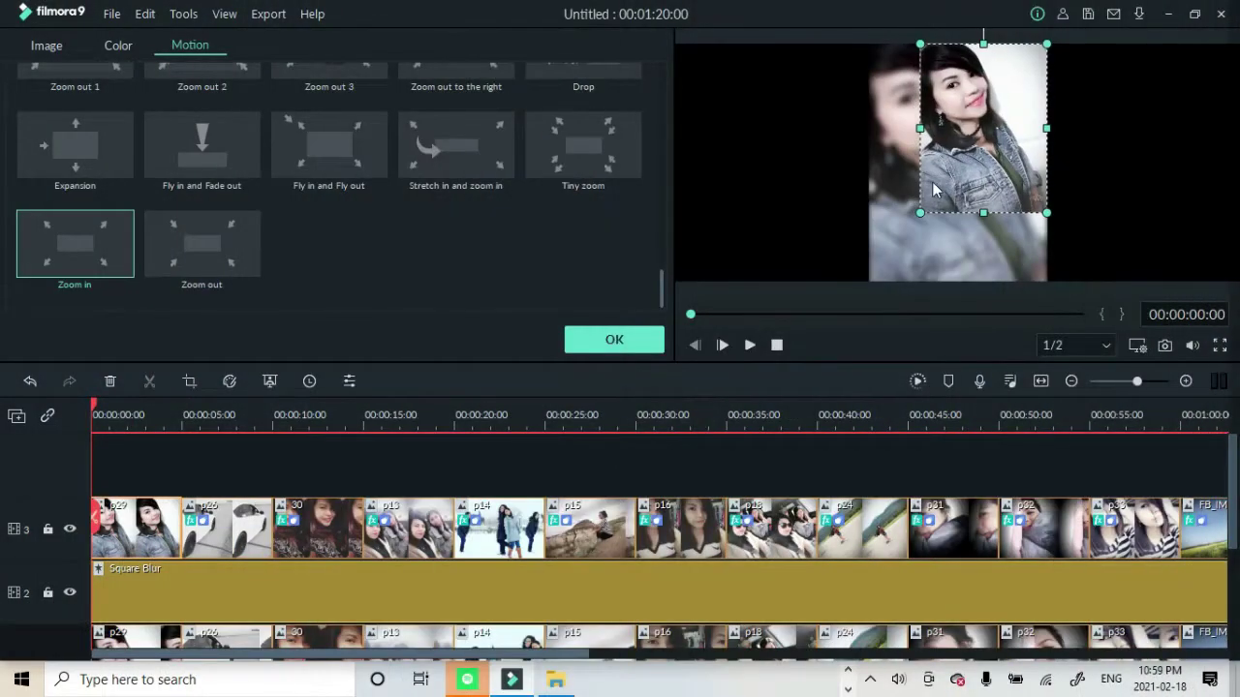
Center the scaled-down photo p29 on track 3 over its blurred copy and apply the Zoom in motion and Border effect.
{"action": "left_click_drag", "start_coordinate": [959, 186], "coordinate": [942, 187]}
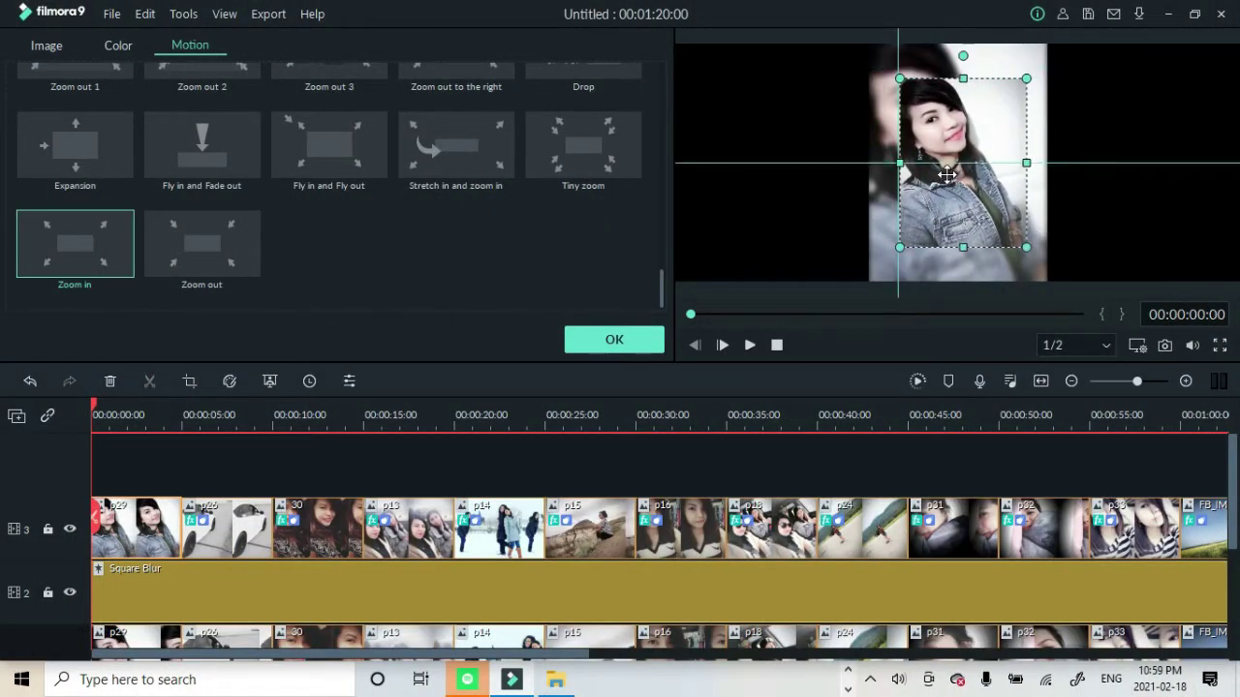
{"action": "left_click", "coordinate": [99, 243]}
{"action": "left_click", "coordinate": [572, 346]}
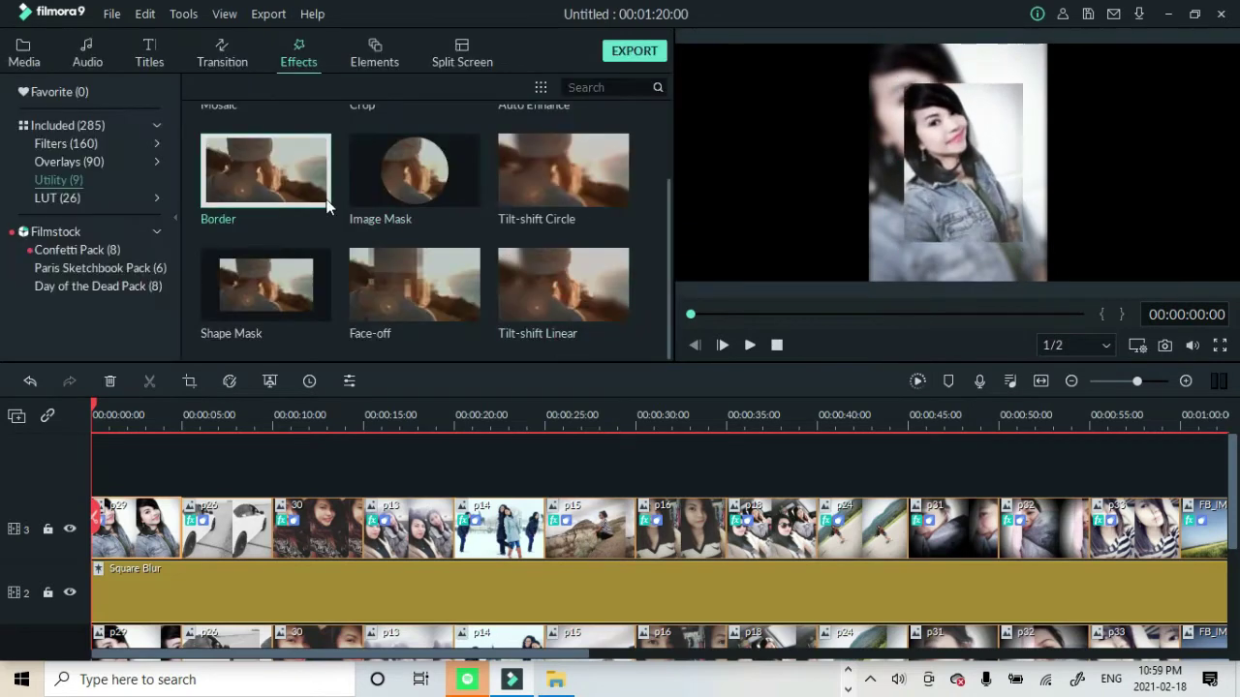
{"action": "left_click_drag", "start_coordinate": [275, 198], "coordinate": [138, 523]}
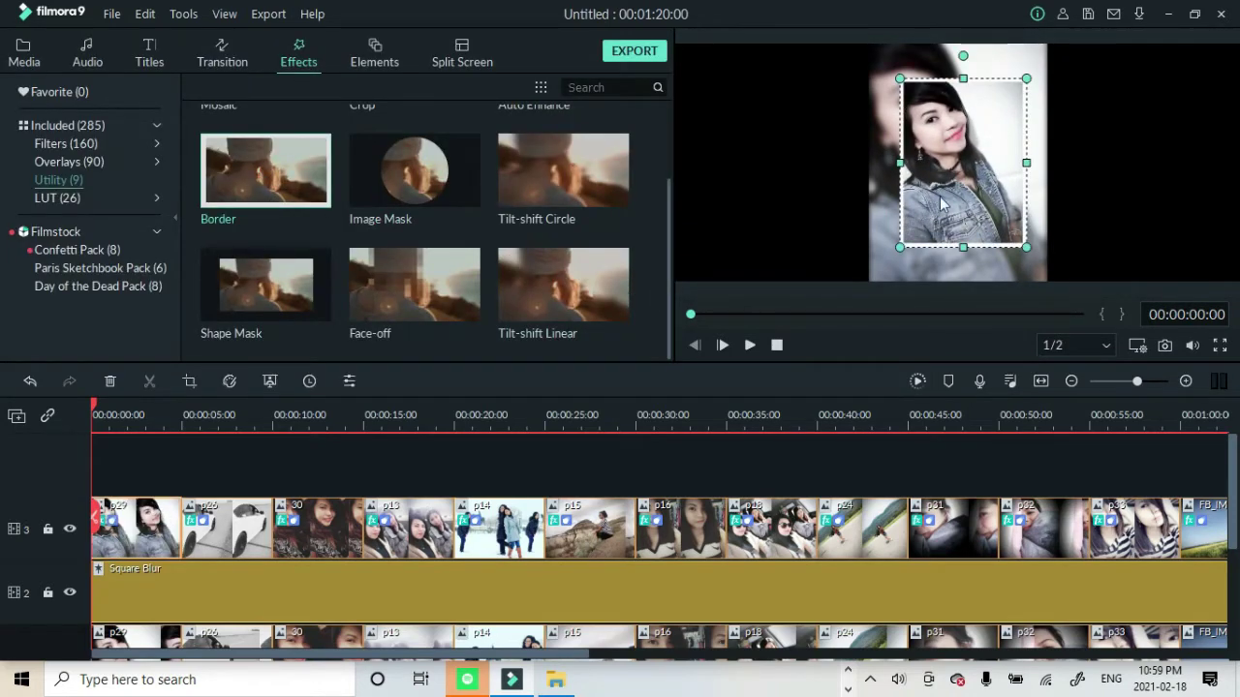
Preview the slideshow from the beginning and pause on photo p13.
{"action": "left_click", "coordinate": [749, 346]}
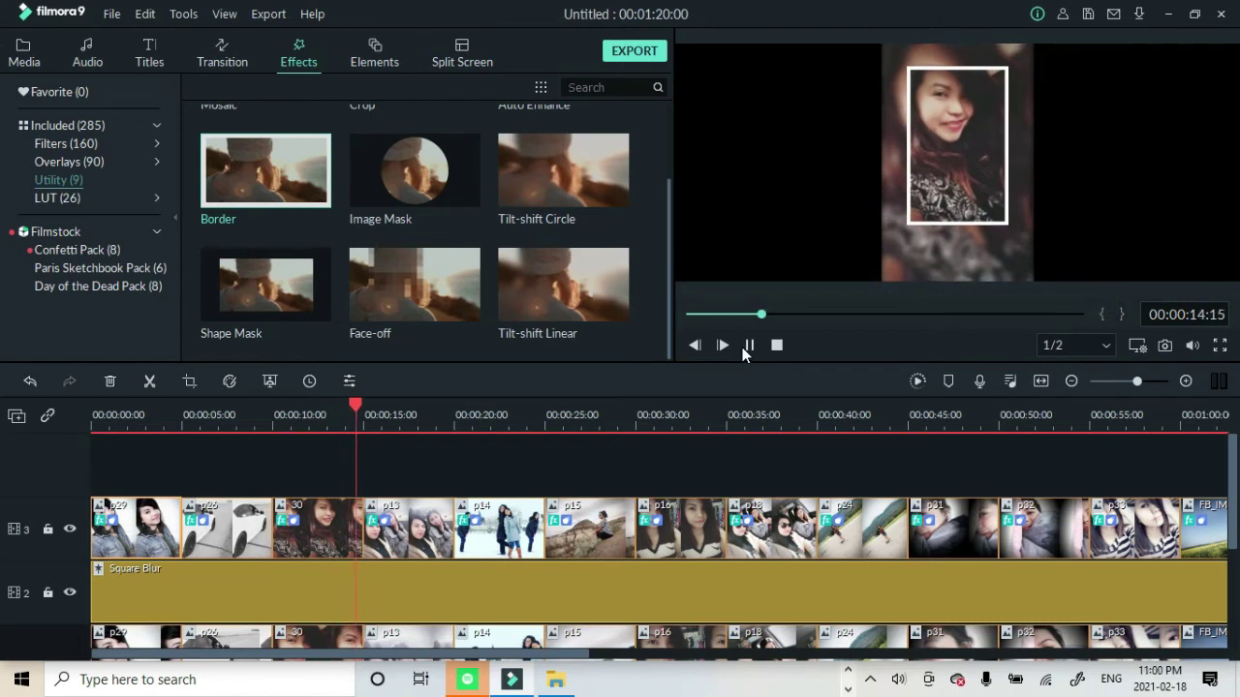
{"action": "left_click", "coordinate": [749, 345]}
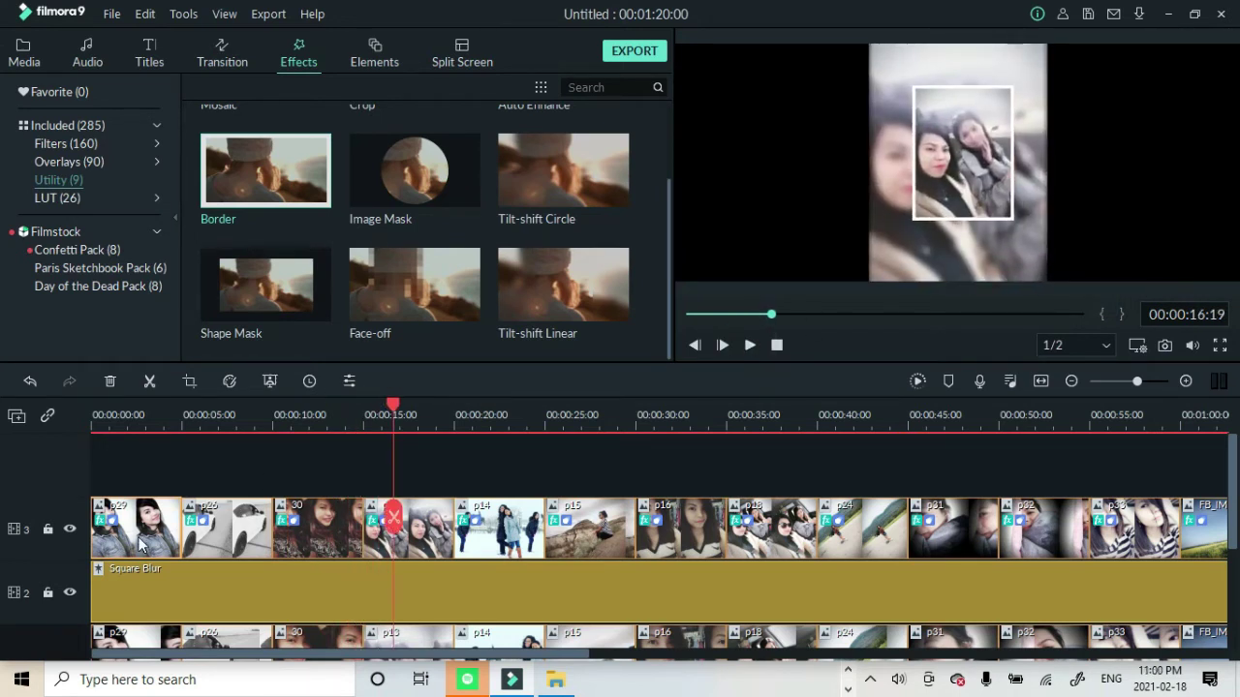
Open the properties of photo p13 on track 3 and look over its Color settings, including the 3D LUT option.
{"action": "left_click", "coordinate": [941, 207]}
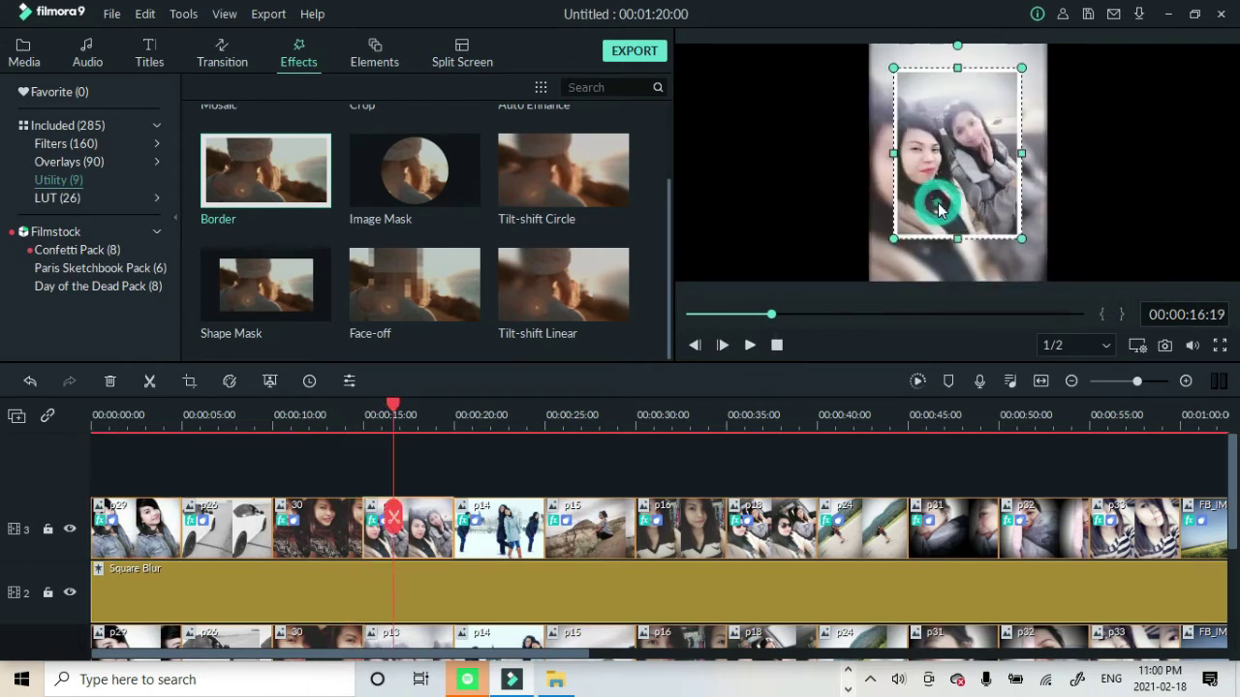
{"action": "right_click", "coordinate": [979, 166]}
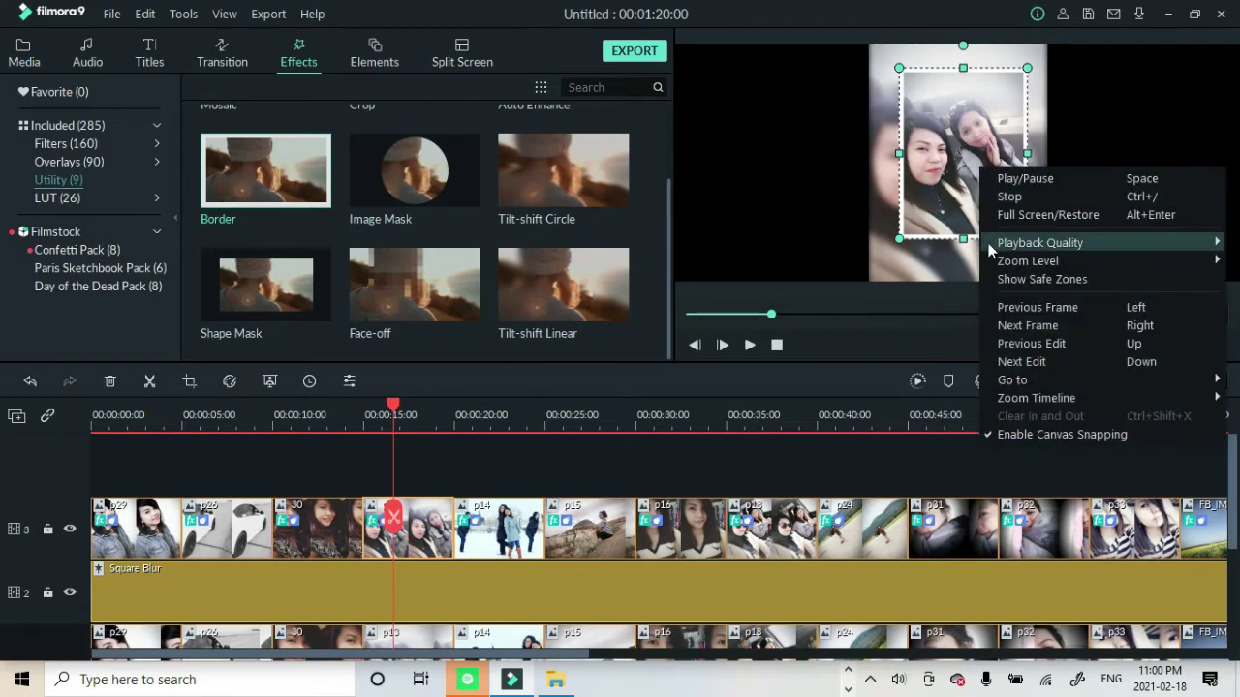
{"action": "mouse_move", "coordinate": [1047, 399]}
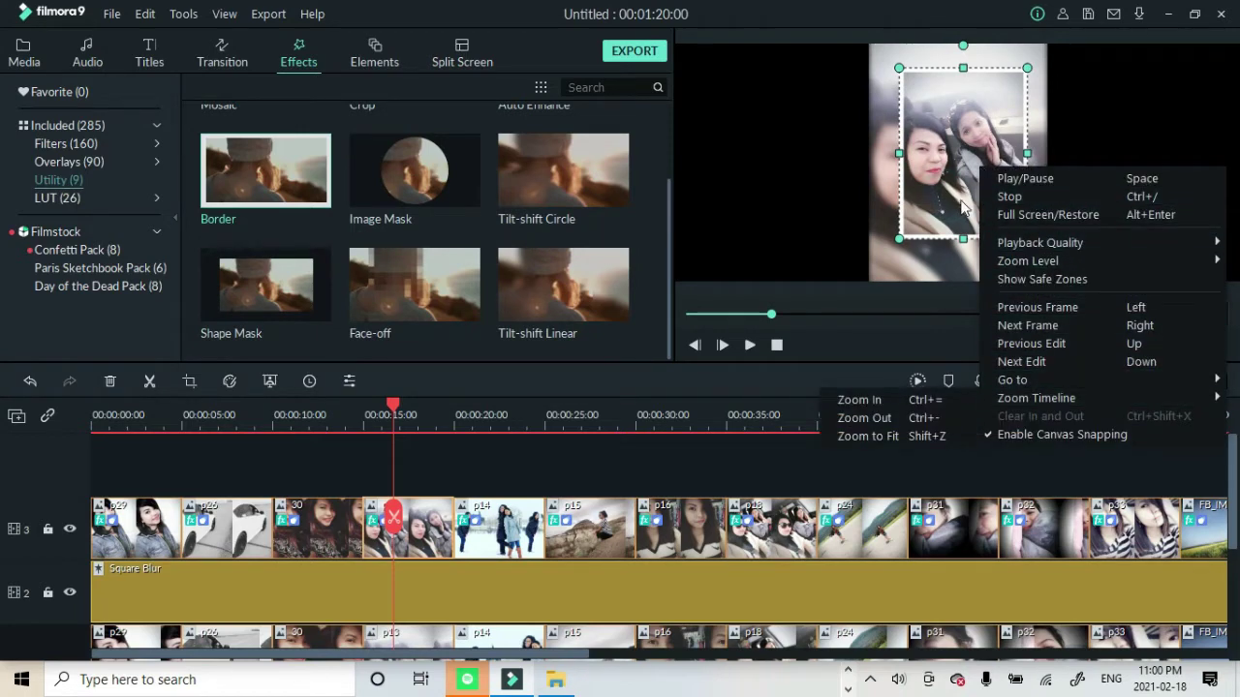
{"action": "left_click", "coordinate": [966, 207]}
{"action": "double_click", "coordinate": [889, 175]}
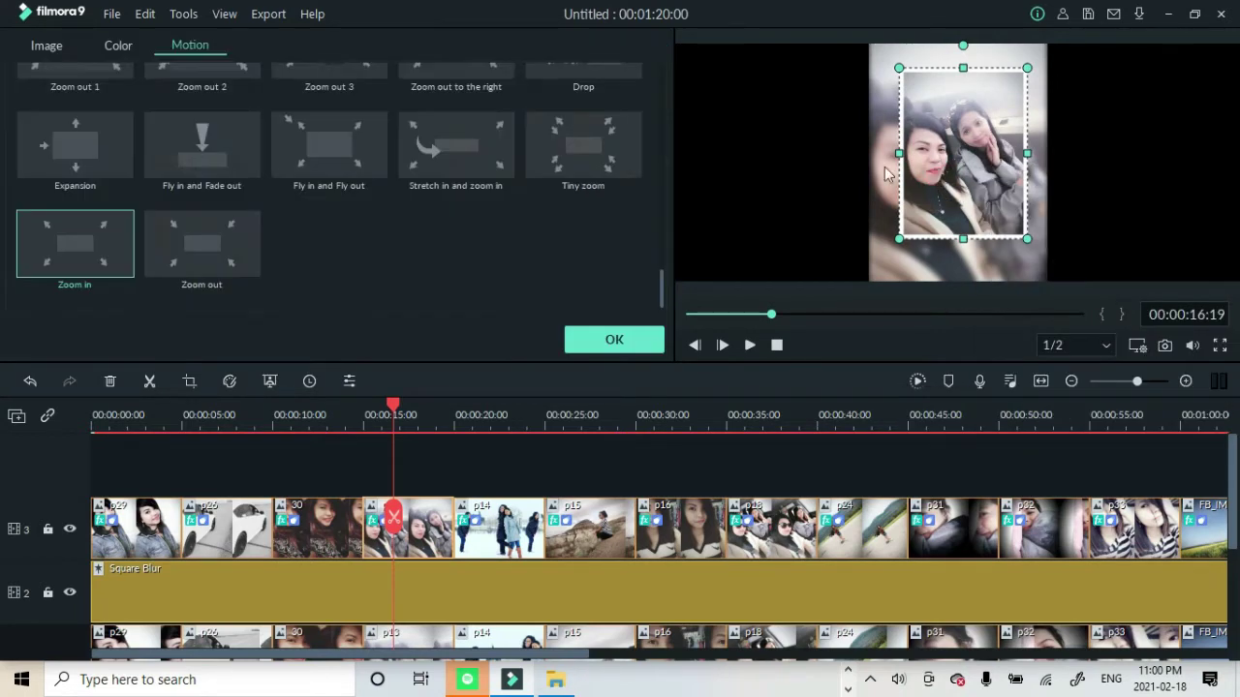
{"action": "left_click", "coordinate": [118, 45]}
{"action": "scroll", "coordinate": [126, 242], "scroll_direction": "down", "scroll_amount": 5}
{"action": "scroll", "coordinate": [88, 194], "scroll_direction": "down", "scroll_amount": 3}
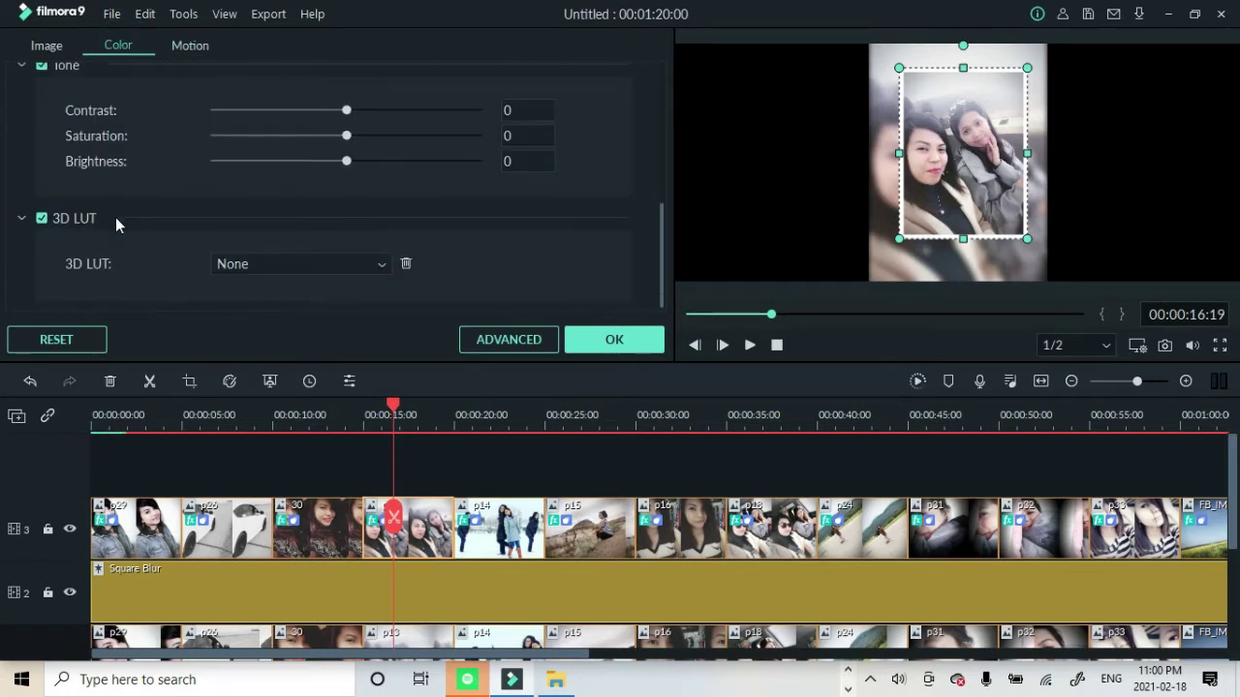
{"action": "left_click", "coordinate": [273, 269]}
{"action": "left_click", "coordinate": [273, 268]}
{"action": "scroll", "coordinate": [171, 239], "scroll_direction": "up", "scroll_amount": 5}
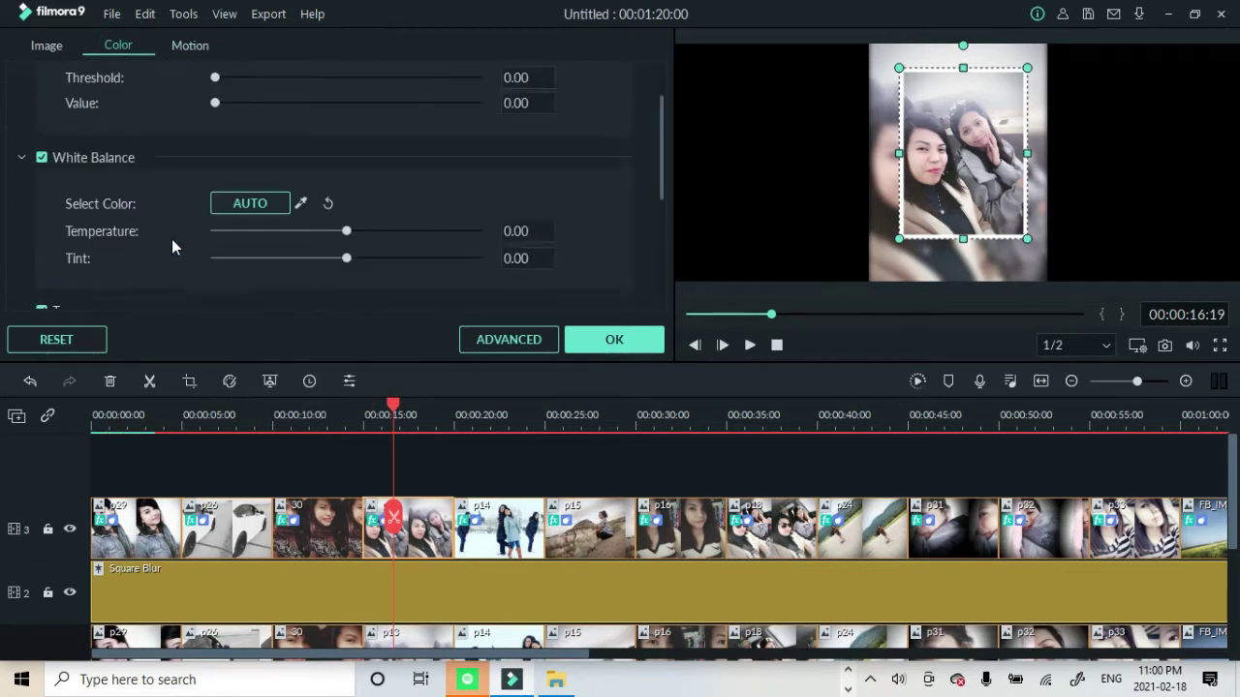
Turn on Drop Shadow for photo p13 with distance 4, blur 29 and opacity 55.
{"action": "left_click", "coordinate": [45, 45]}
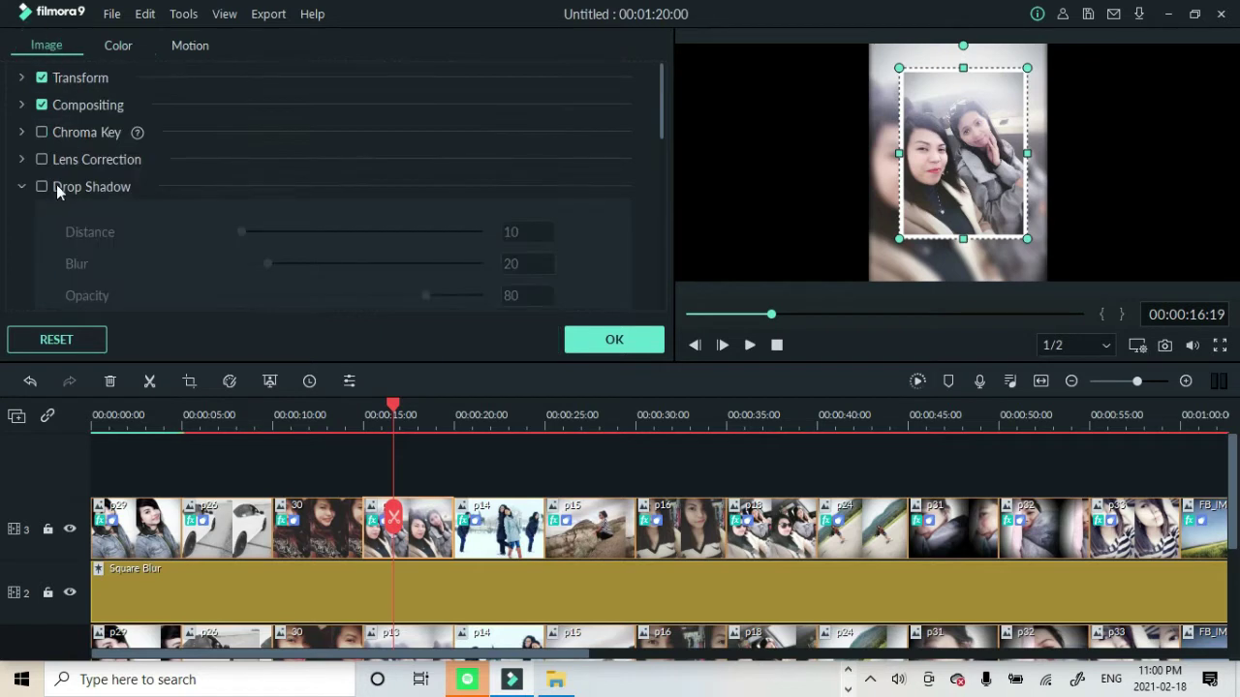
{"action": "left_click", "coordinate": [42, 186]}
{"action": "left_click_drag", "start_coordinate": [247, 231], "coordinate": [301, 271]}
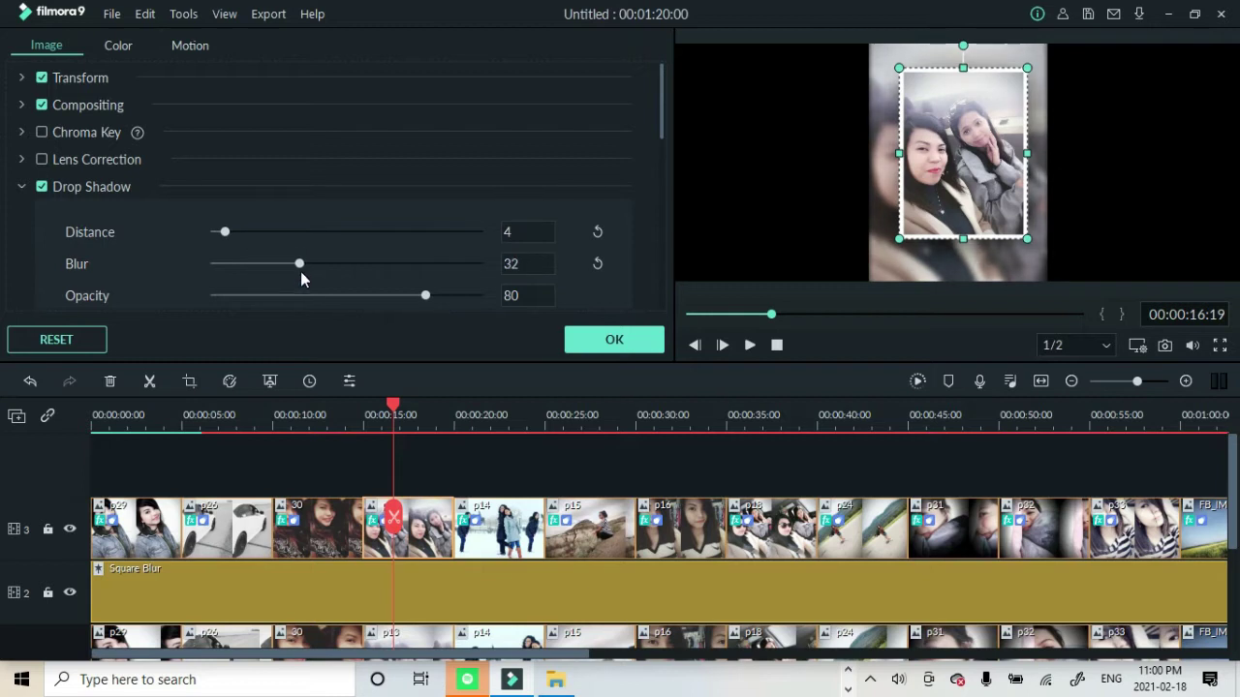
{"action": "left_click_drag", "start_coordinate": [418, 298], "coordinate": [356, 307]}
{"action": "scroll", "coordinate": [393, 282], "scroll_direction": "down", "scroll_amount": 2}
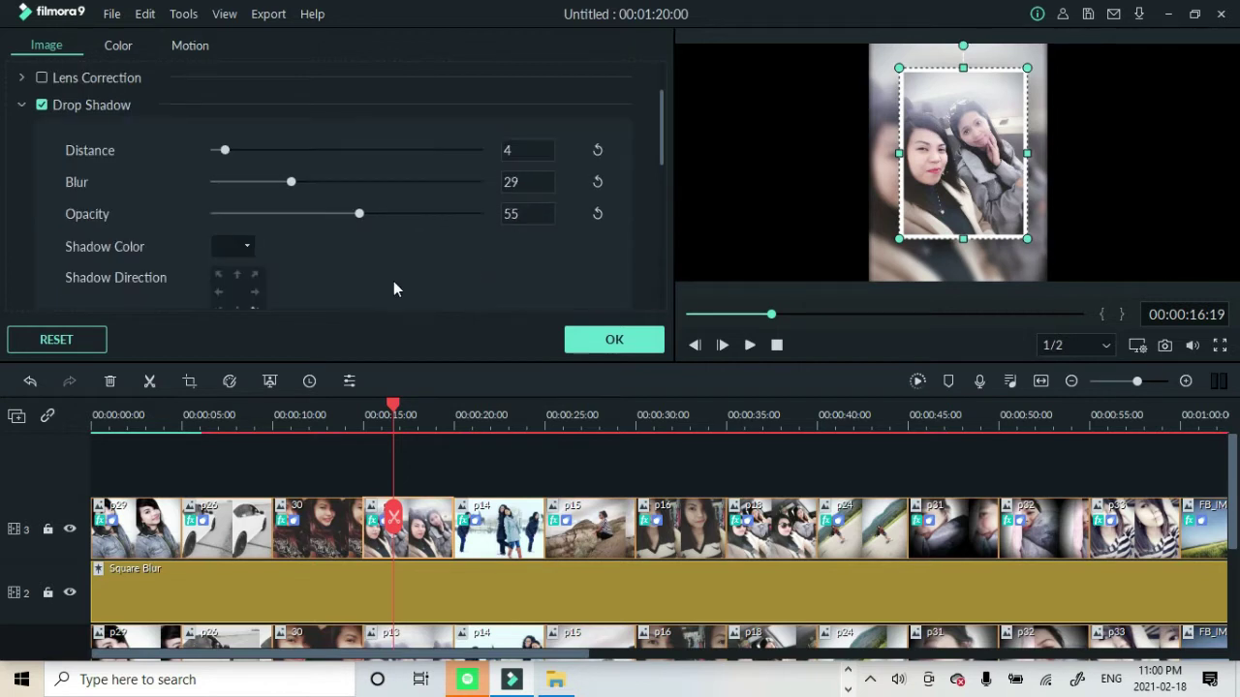
Make p13's drop shadow black and directed to the right, with distance 10, blur 16 and opacity 58.
{"action": "left_click", "coordinate": [221, 300]}
{"action": "left_click", "coordinate": [249, 249]}
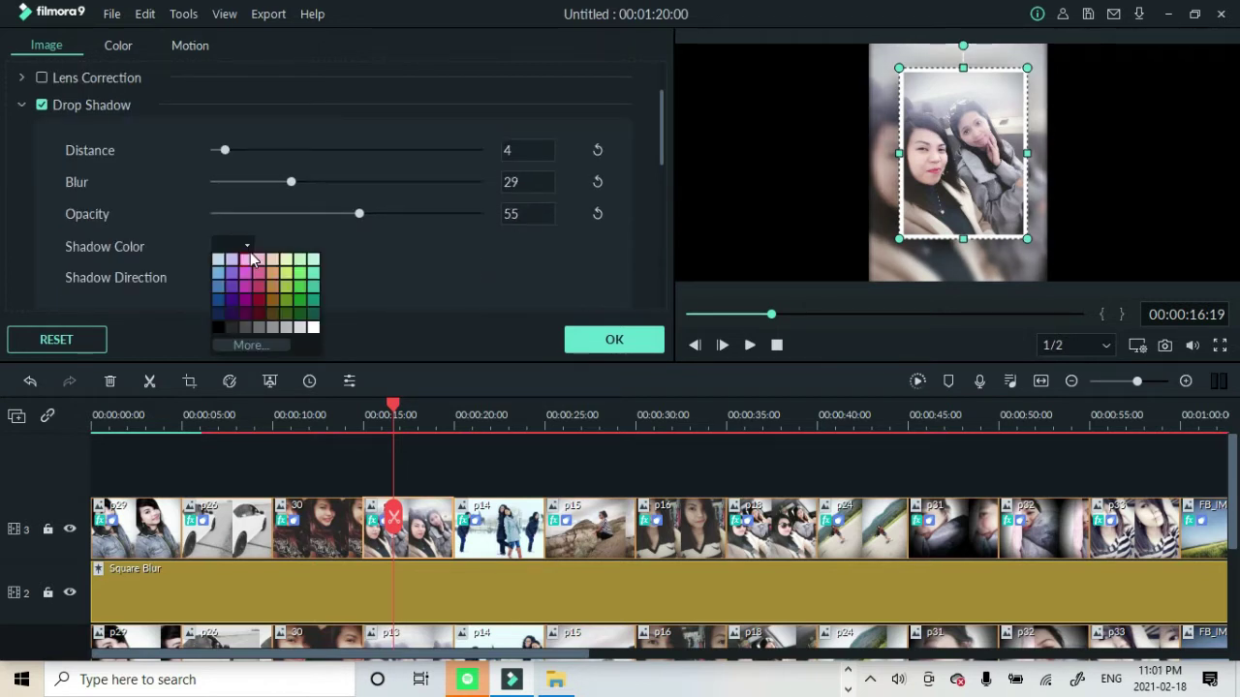
{"action": "left_click", "coordinate": [219, 329]}
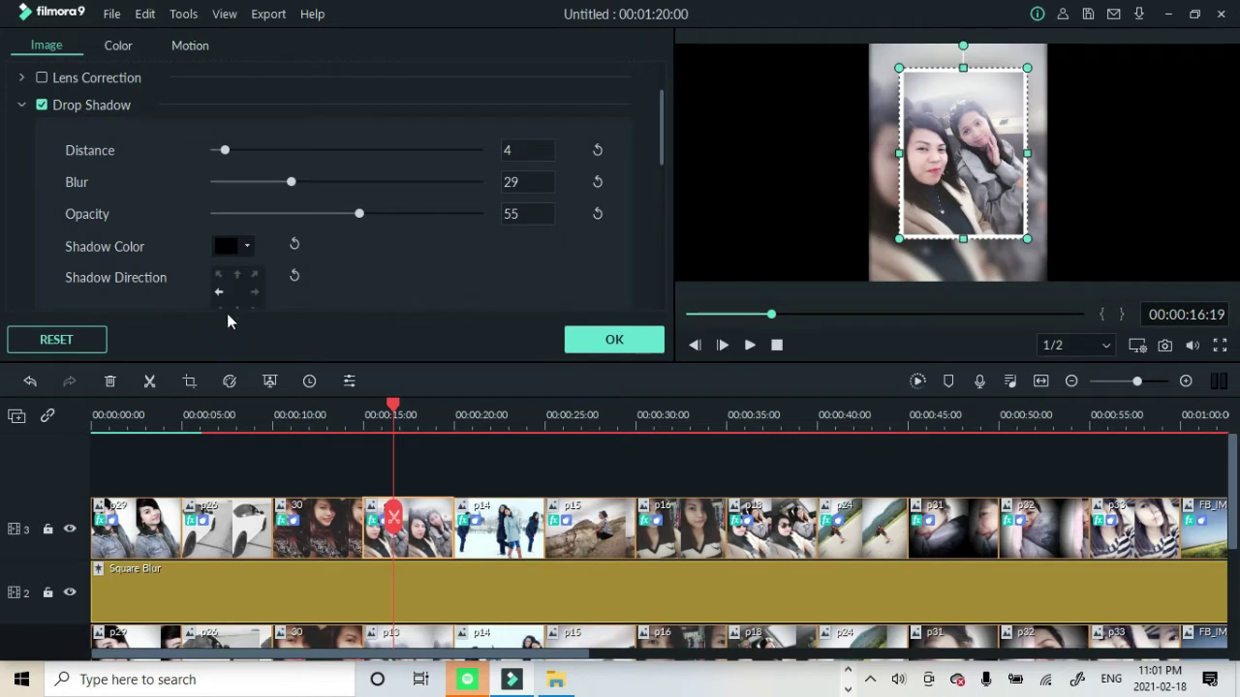
{"action": "left_click", "coordinate": [256, 293]}
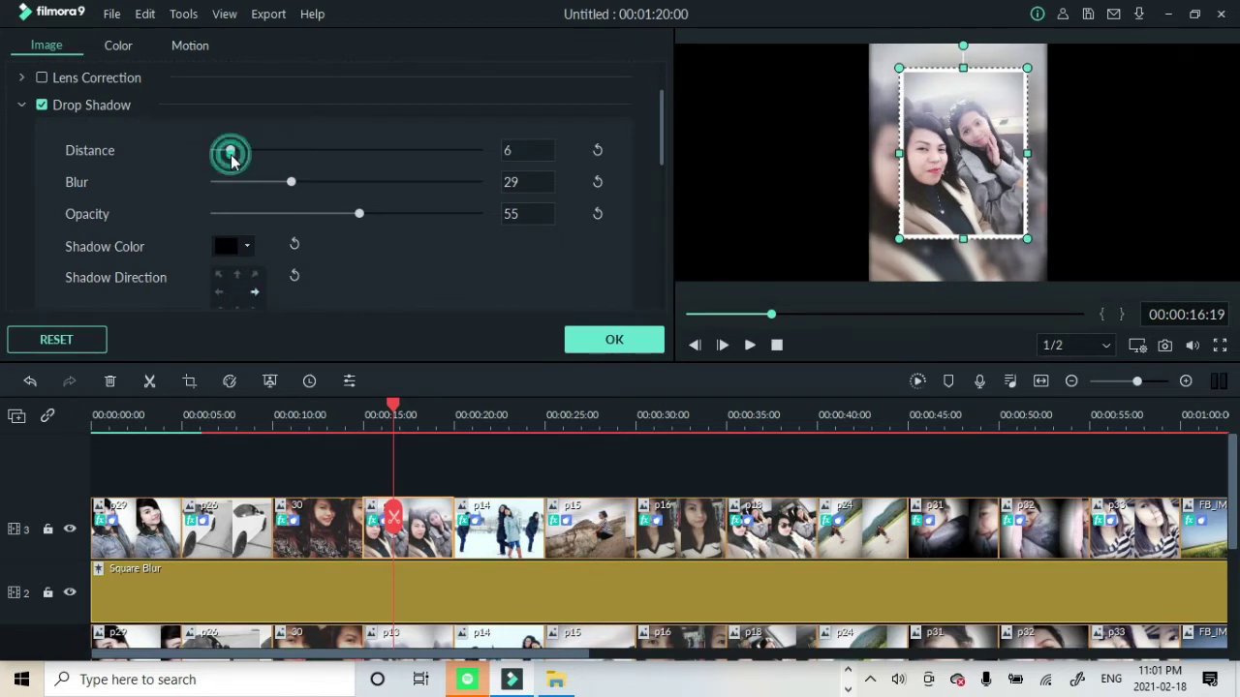
{"action": "mouse_move", "coordinate": [233, 161]}
{"action": "left_mouse_down"}
{"action": "mouse_move", "coordinate": [251, 161]}
{"action": "mouse_move", "coordinate": [241, 150]}
{"action": "left_mouse_up"}
{"action": "left_click_drag", "start_coordinate": [288, 183], "coordinate": [256, 199]}
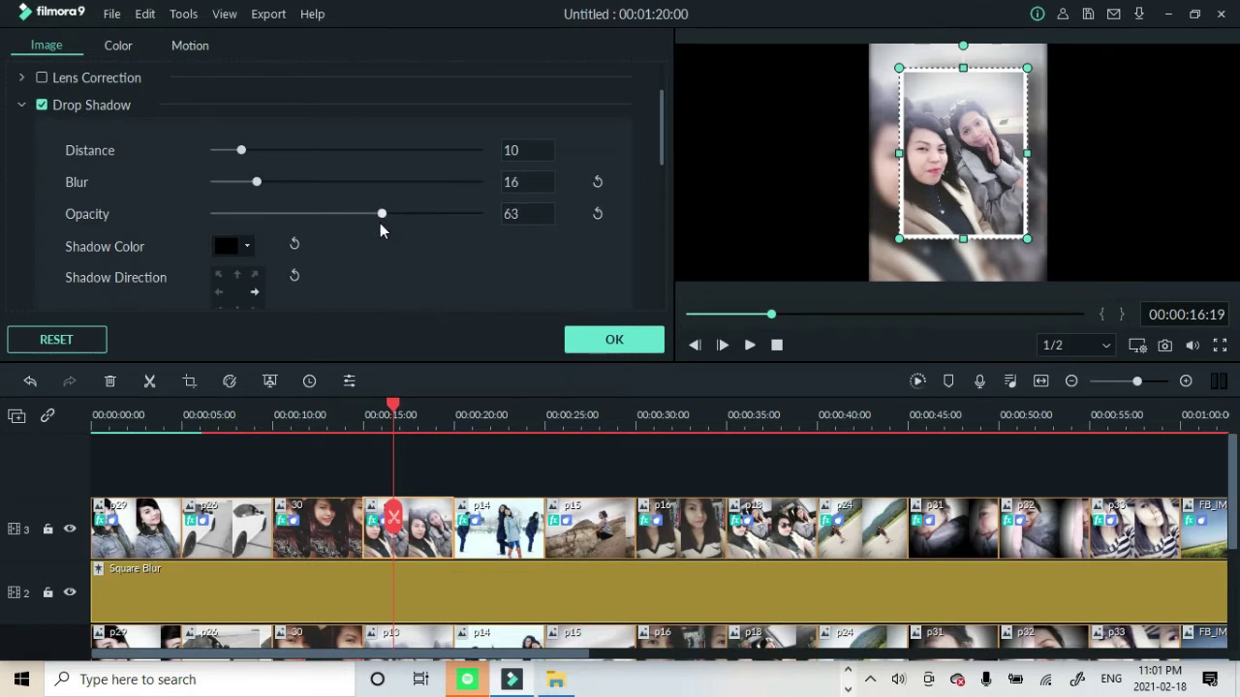
{"action": "left_click_drag", "start_coordinate": [380, 223], "coordinate": [364, 224]}
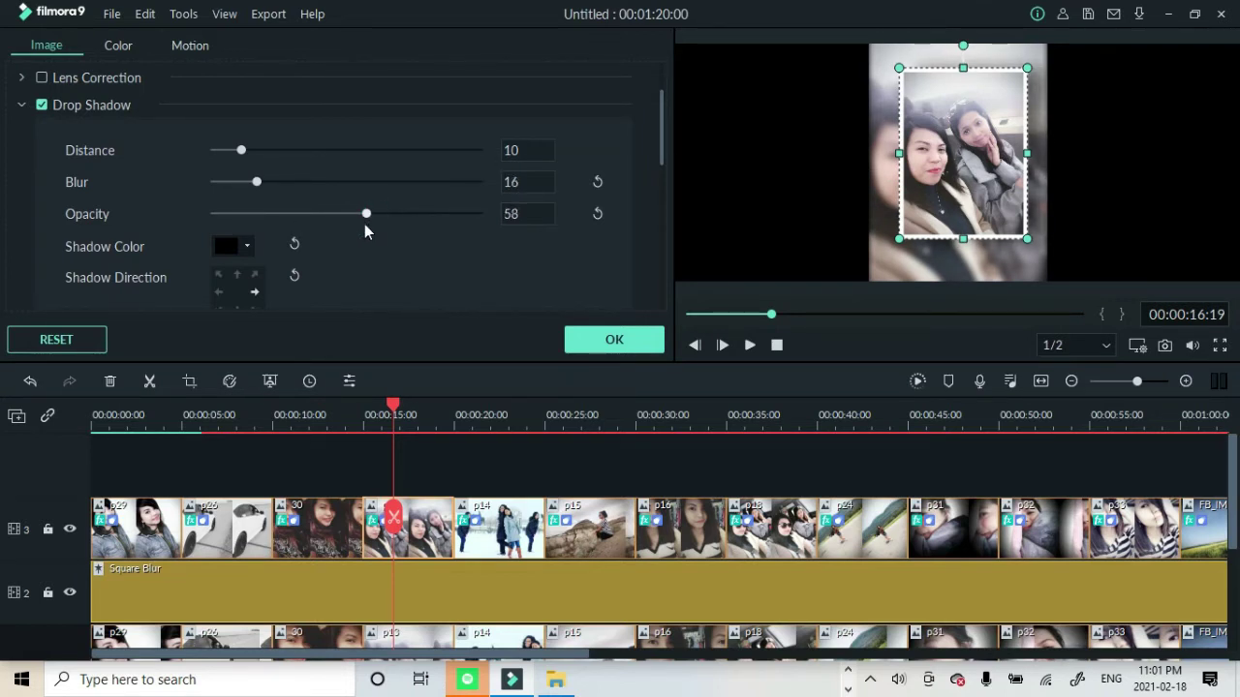
Browse the presets in Advanced Color Correction for photo p13.
{"action": "left_click", "coordinate": [46, 75]}
{"action": "left_click", "coordinate": [45, 76]}
{"action": "left_click", "coordinate": [120, 48]}
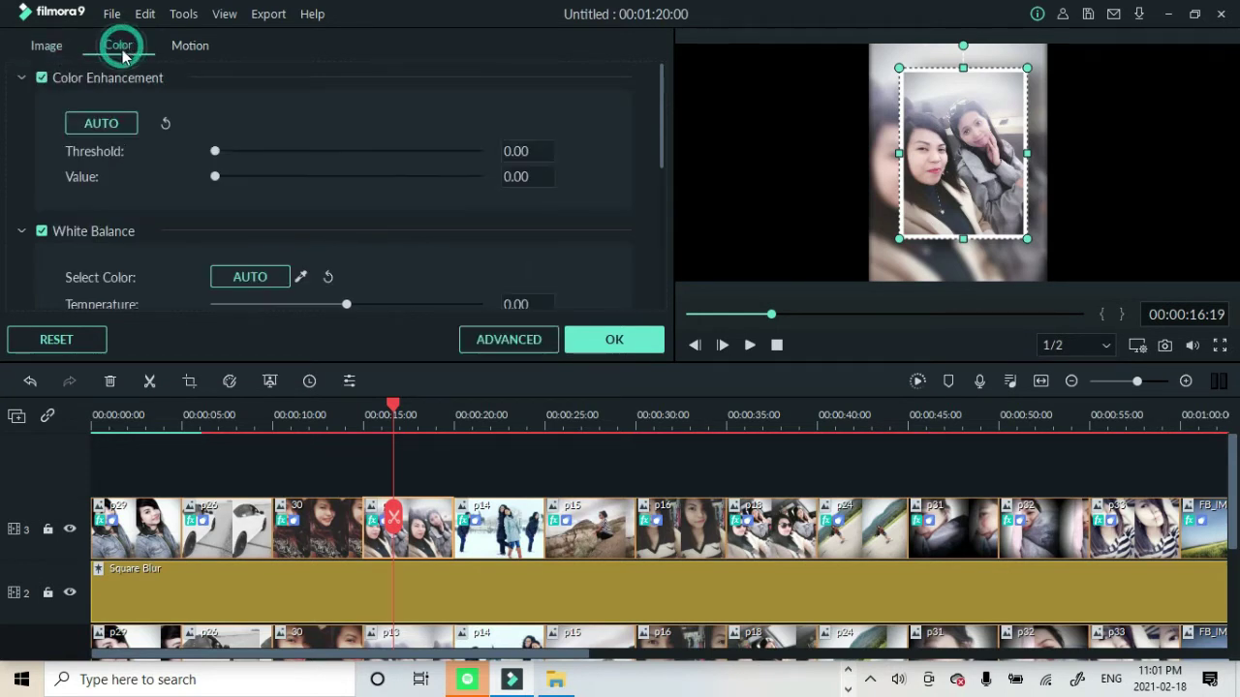
{"action": "scroll", "coordinate": [223, 228], "scroll_direction": "down", "scroll_amount": 3}
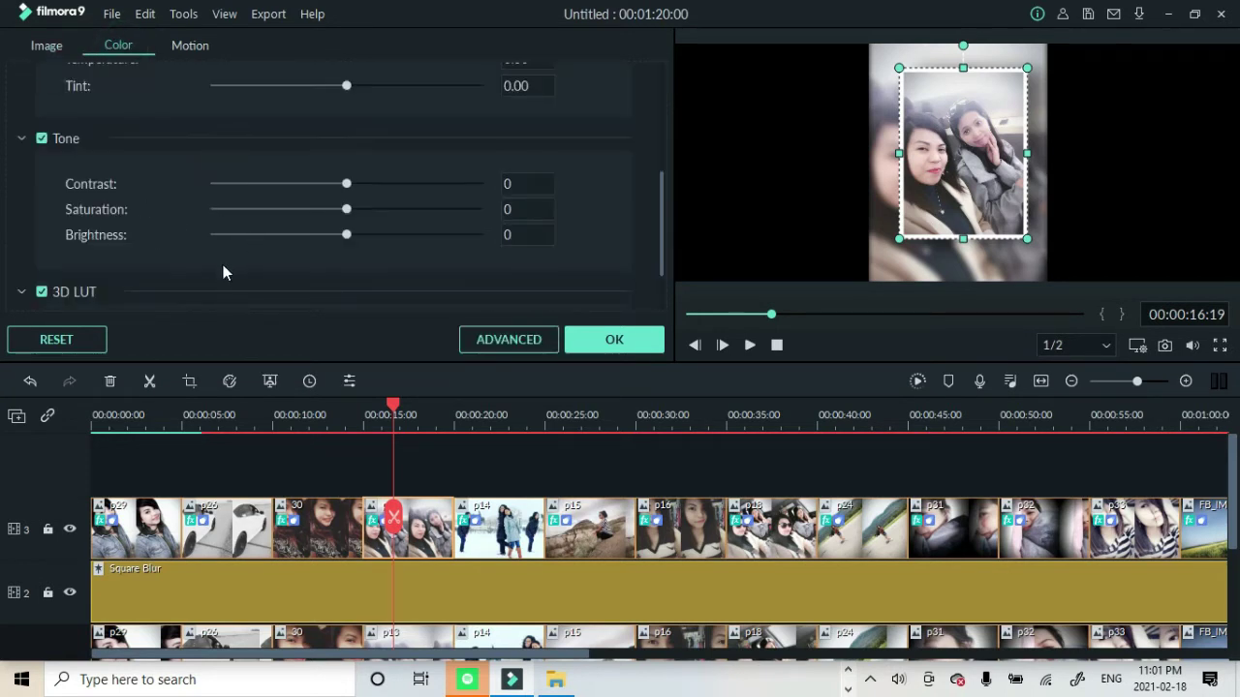
{"action": "scroll", "coordinate": [223, 272], "scroll_direction": "down", "scroll_amount": 2}
{"action": "left_click", "coordinate": [508, 339]}
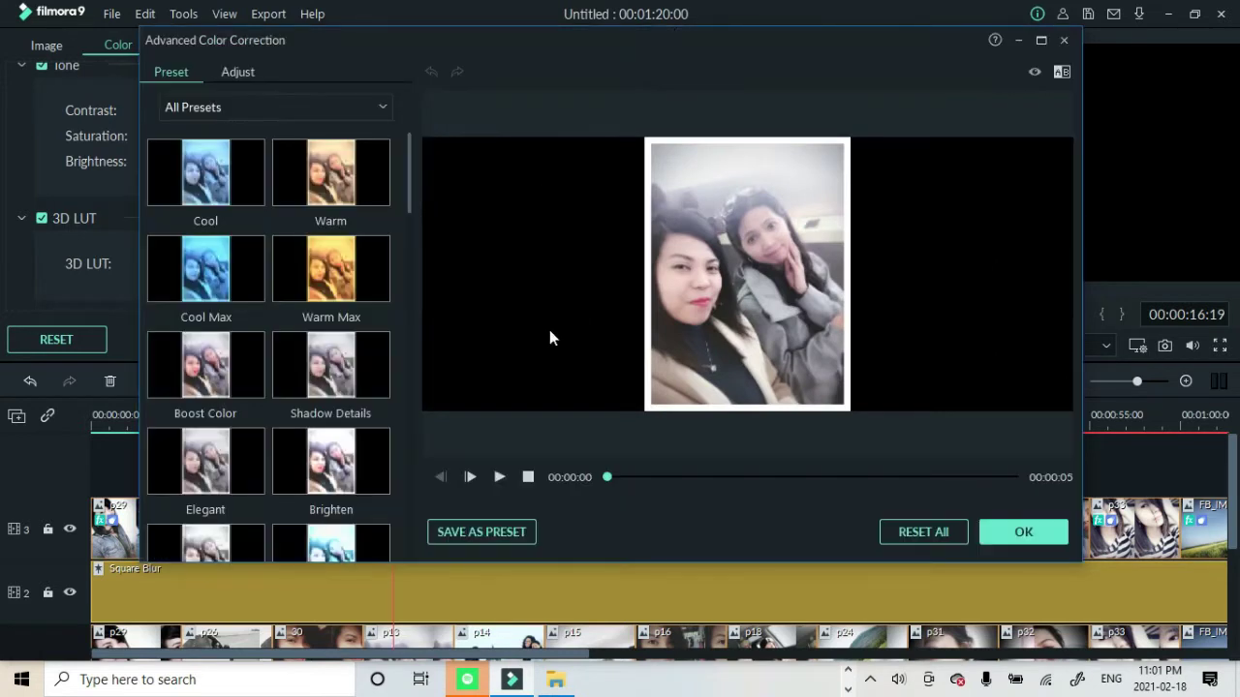
{"action": "scroll", "coordinate": [358, 388], "scroll_direction": "down", "scroll_amount": 3}
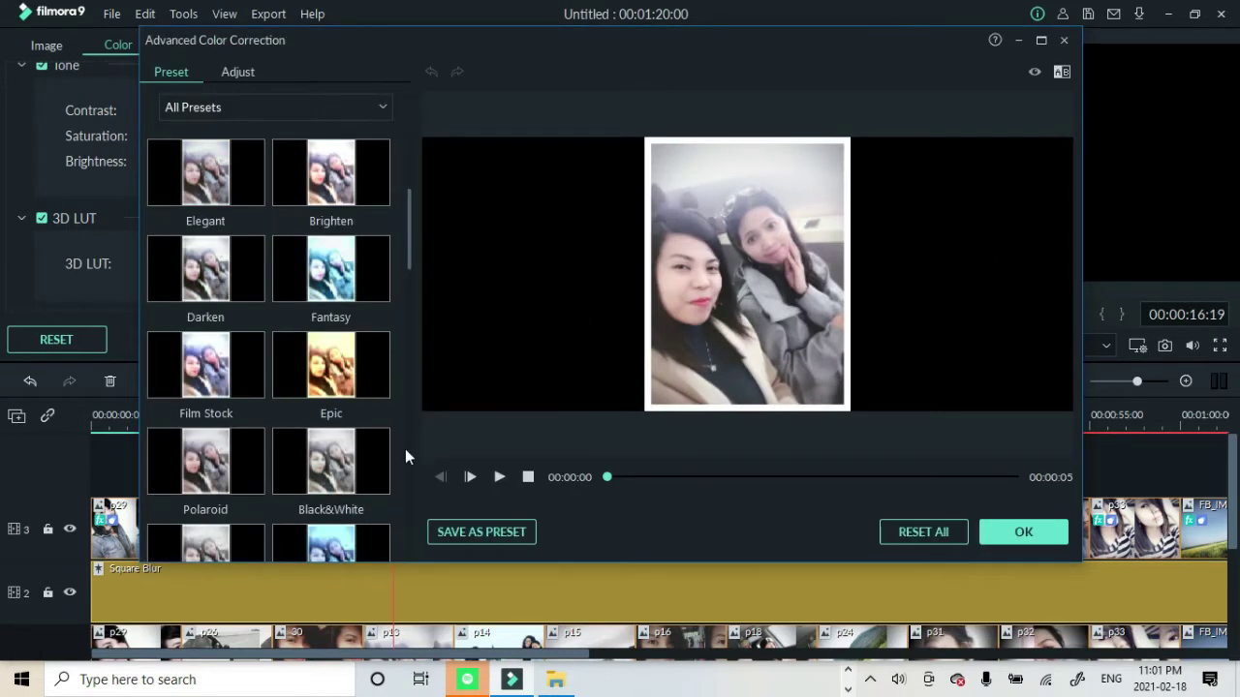
{"action": "scroll", "coordinate": [404, 449], "scroll_direction": "down", "scroll_amount": 5}
{"action": "scroll", "coordinate": [261, 458], "scroll_direction": "down", "scroll_amount": 3}
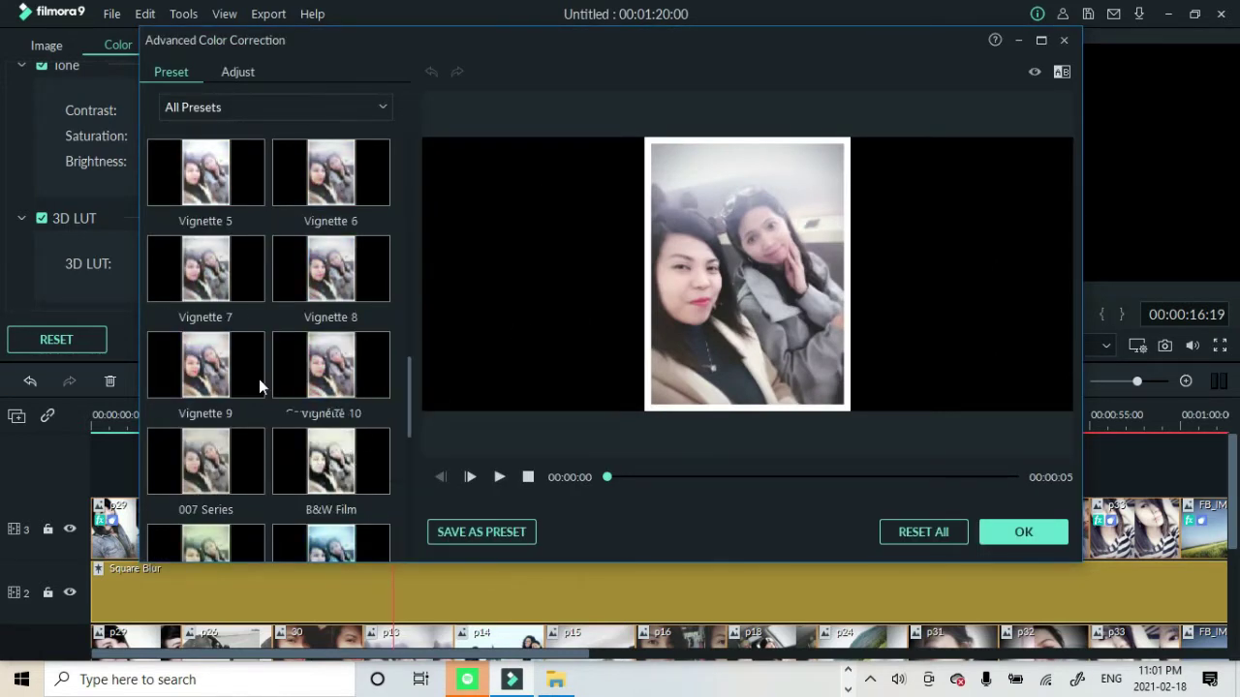
{"action": "scroll", "coordinate": [408, 476], "scroll_direction": "down", "scroll_amount": 5}
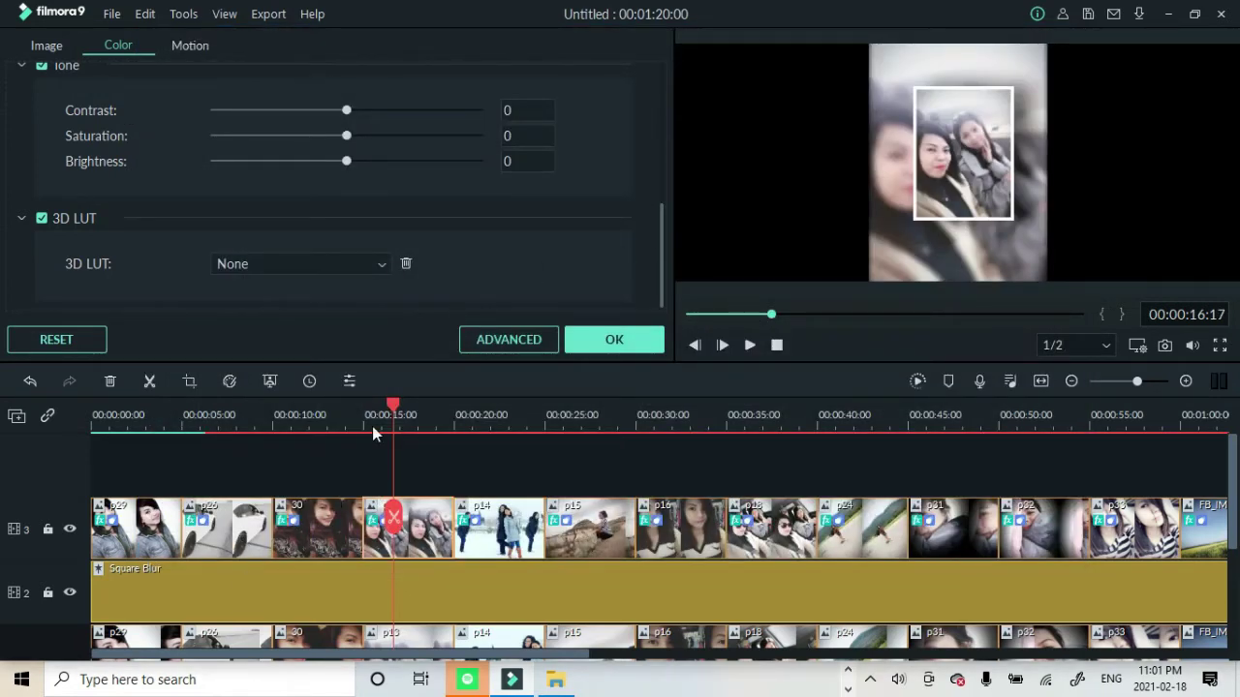
Turn on a black Drop Shadow and Auto Enhance for photo p29 at the start of track 3.
{"action": "left_click_drag", "start_coordinate": [392, 405], "coordinate": [109, 476]}
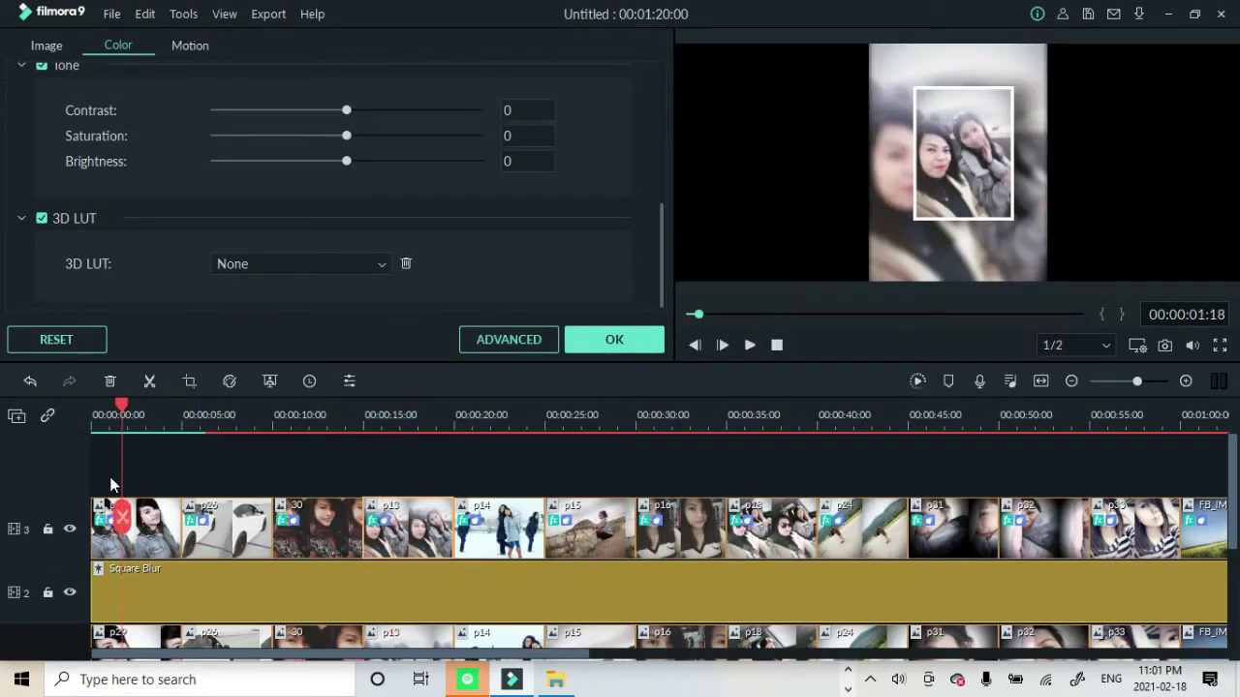
{"action": "left_click", "coordinate": [126, 542]}
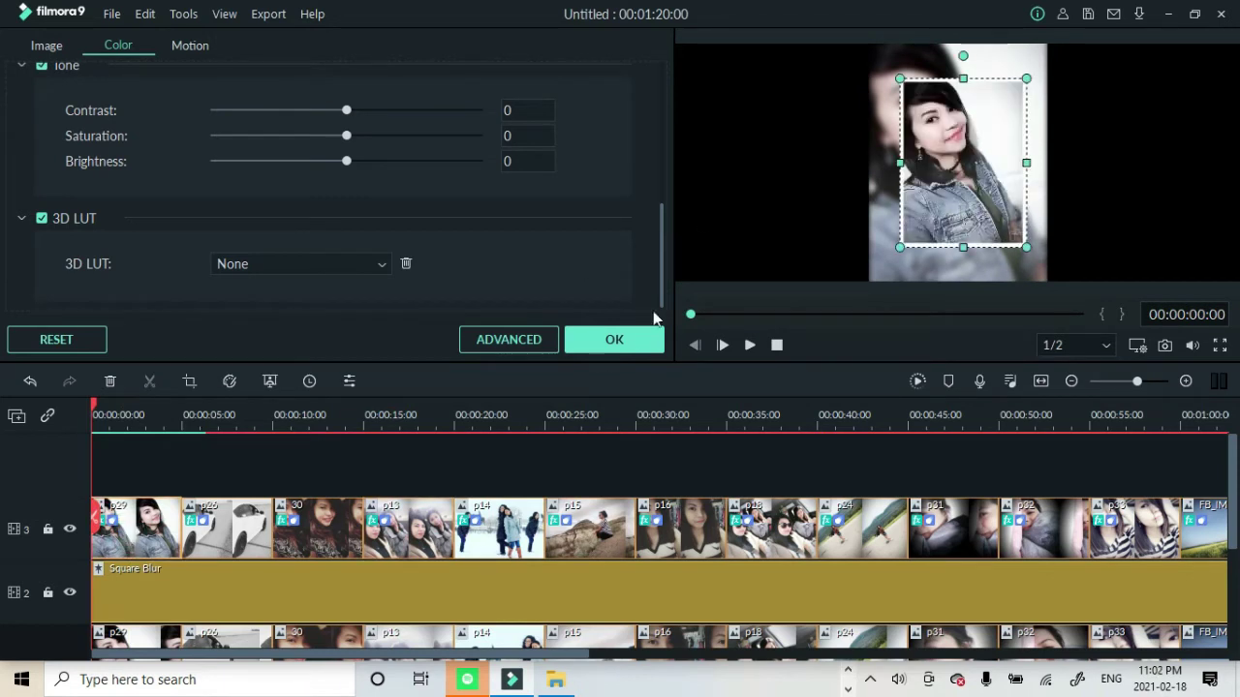
{"action": "left_click", "coordinate": [43, 46]}
{"action": "left_click", "coordinate": [40, 218]}
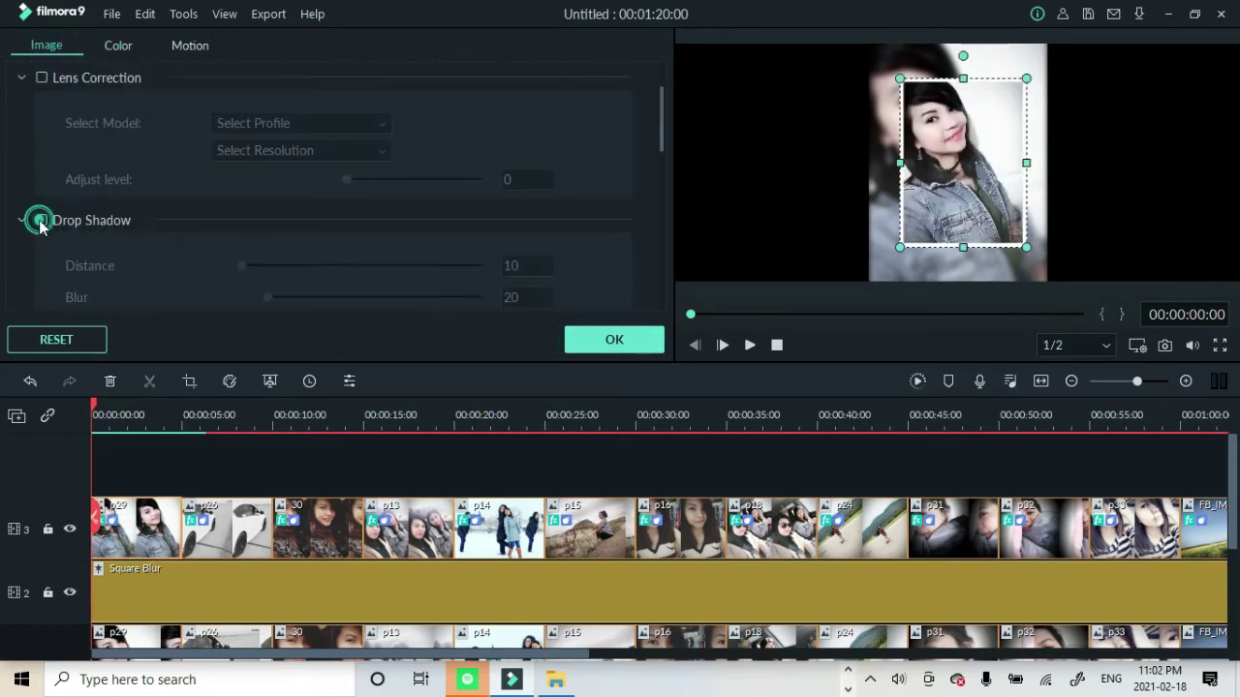
{"action": "scroll", "coordinate": [155, 232], "scroll_direction": "down", "scroll_amount": 3}
{"action": "left_click", "coordinate": [223, 198]}
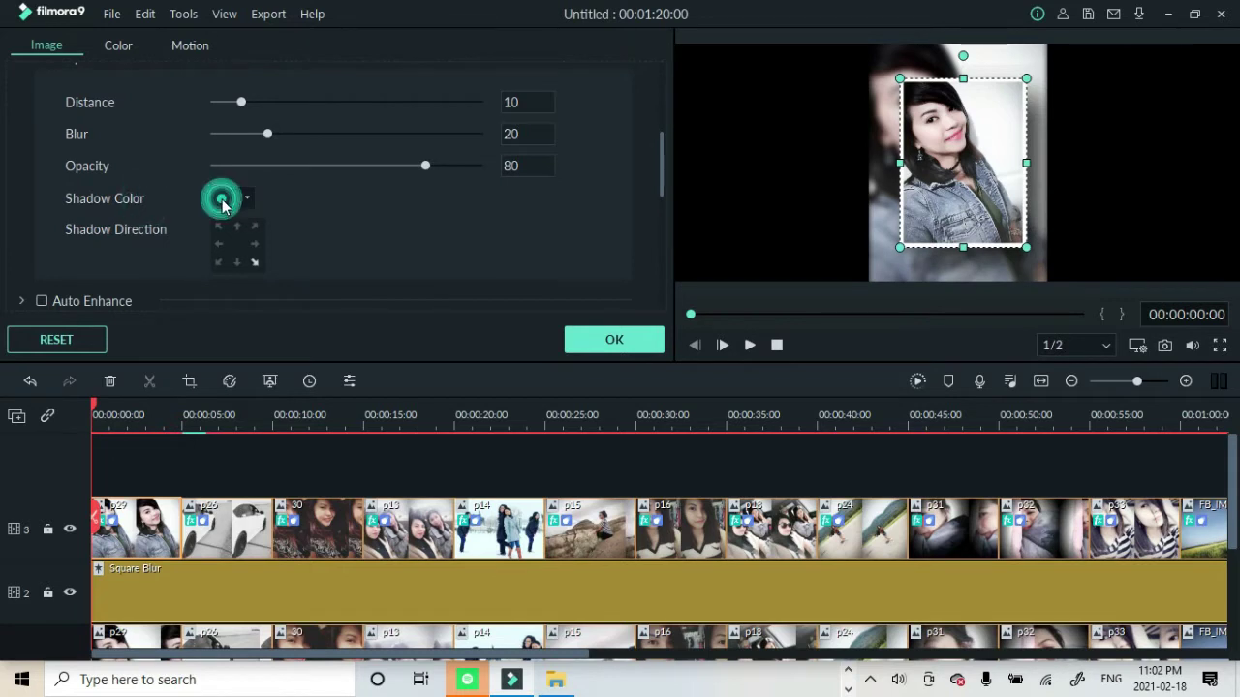
{"action": "left_click", "coordinate": [228, 264]}
{"action": "scroll", "coordinate": [242, 257], "scroll_direction": "down", "scroll_amount": 1}
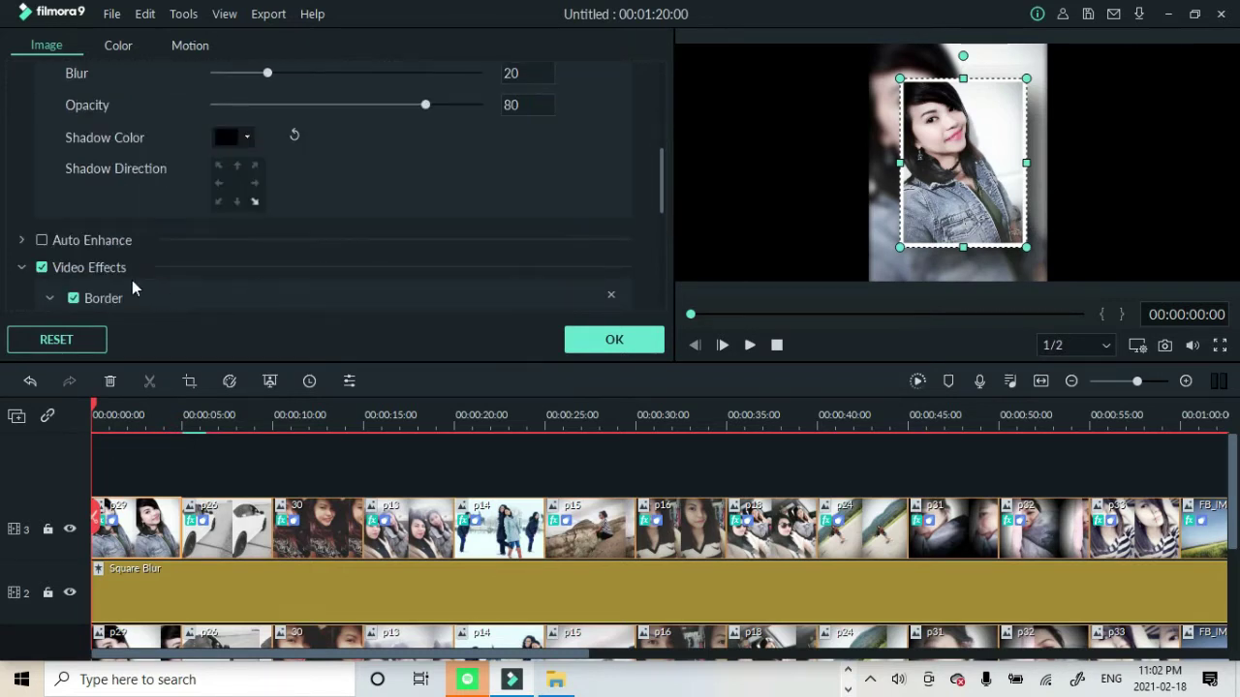
{"action": "left_click", "coordinate": [41, 240]}
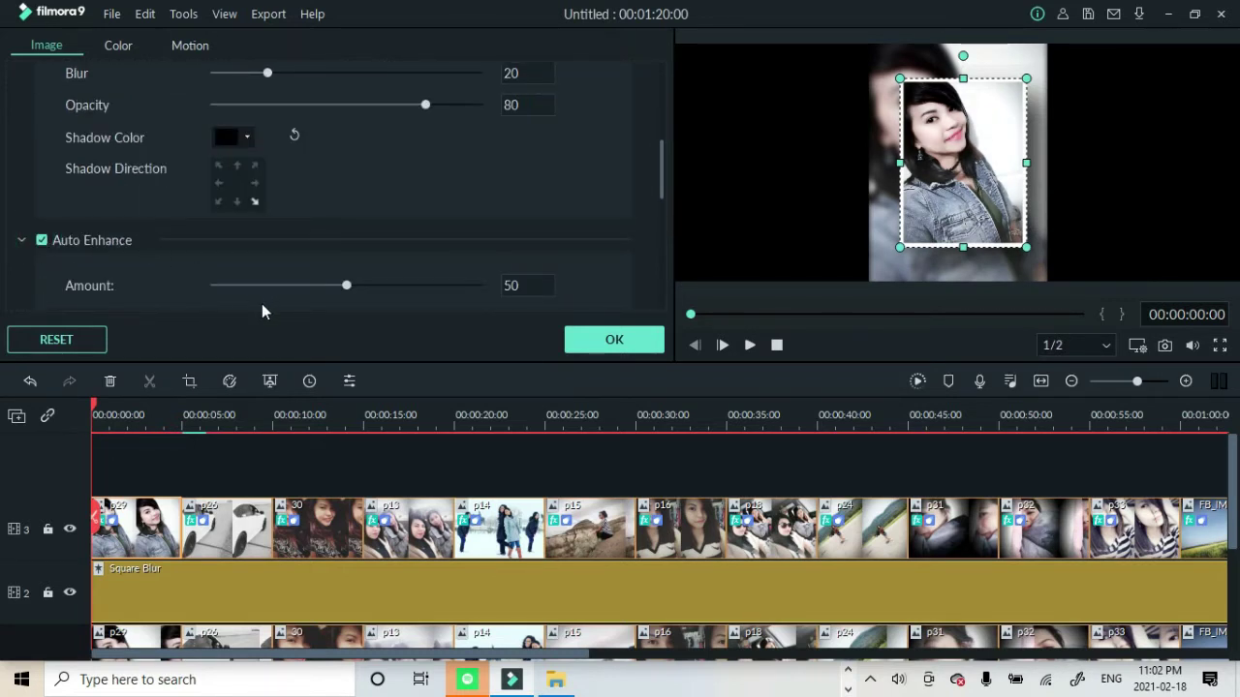
Set the blur of photo p29's Border effect to 5.
{"action": "scroll", "coordinate": [261, 305], "scroll_direction": "down", "scroll_amount": 3}
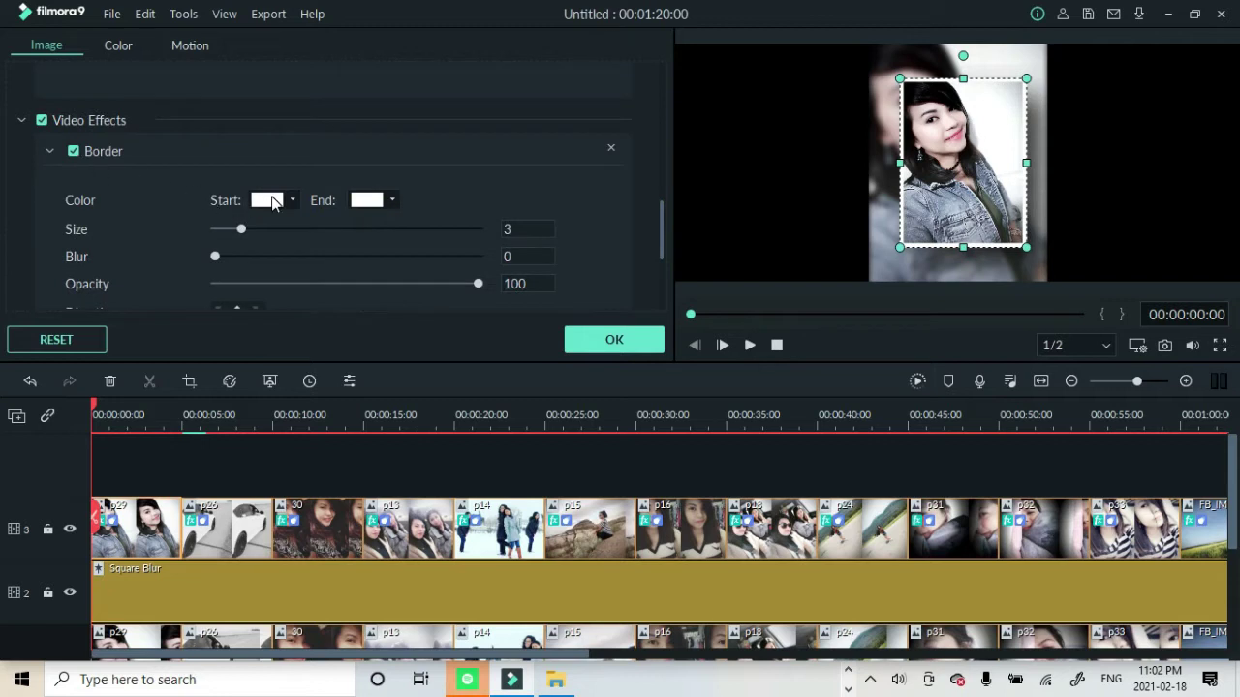
{"action": "left_click_drag", "start_coordinate": [241, 228], "coordinate": [264, 259]}
{"action": "left_click", "coordinate": [230, 255]}
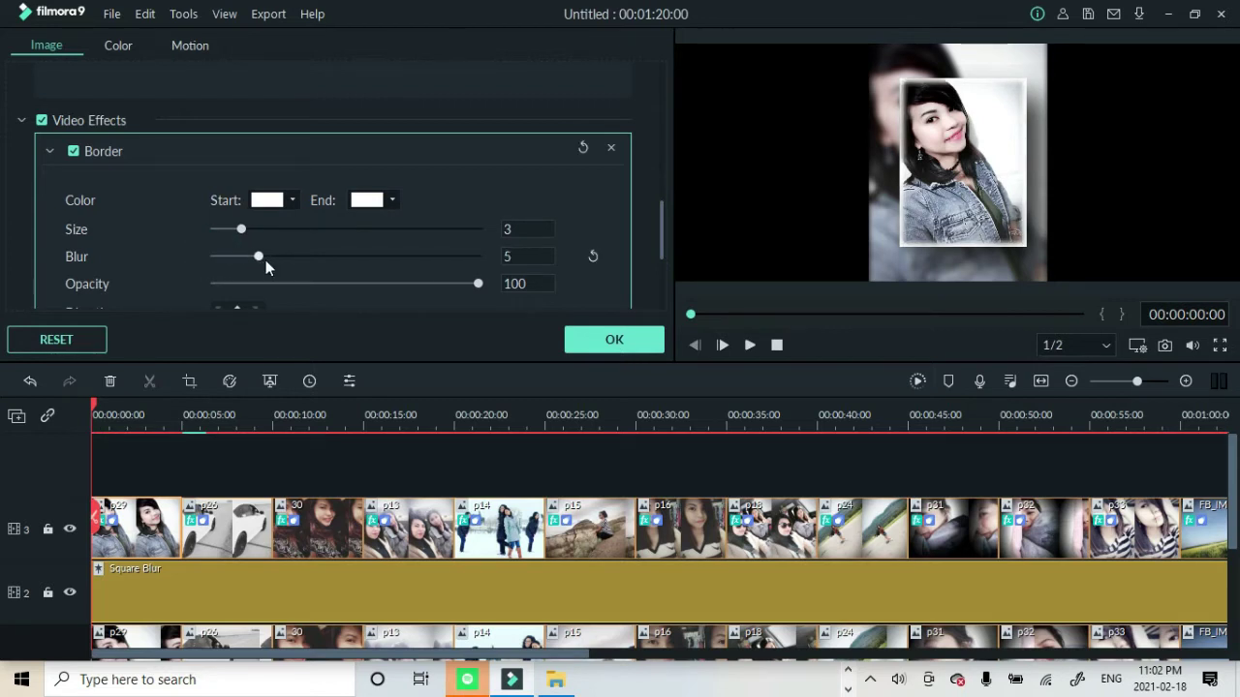
{"action": "scroll", "coordinate": [326, 285], "scroll_direction": "down", "scroll_amount": 1}
{"action": "scroll", "coordinate": [452, 252], "scroll_direction": "up", "scroll_amount": 1}
Set both the start and end colors of p29's border to black.
{"action": "left_click", "coordinate": [285, 202]}
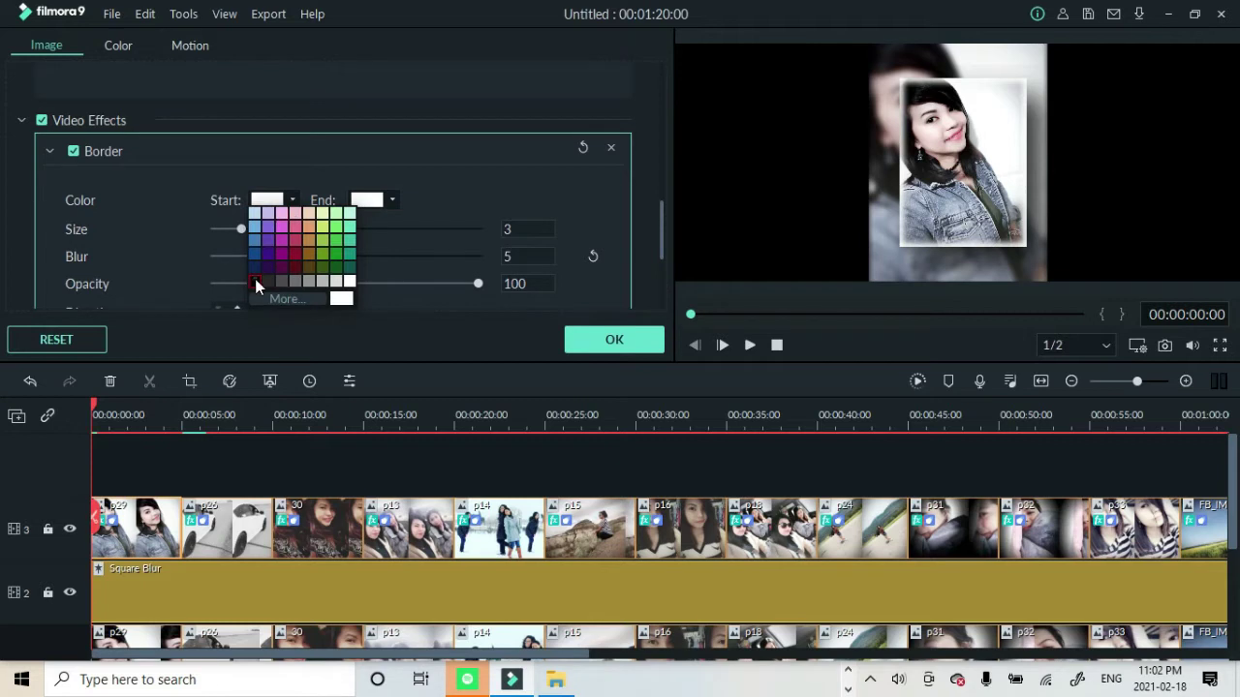
{"action": "left_click", "coordinate": [256, 282]}
{"action": "left_click", "coordinate": [385, 201]}
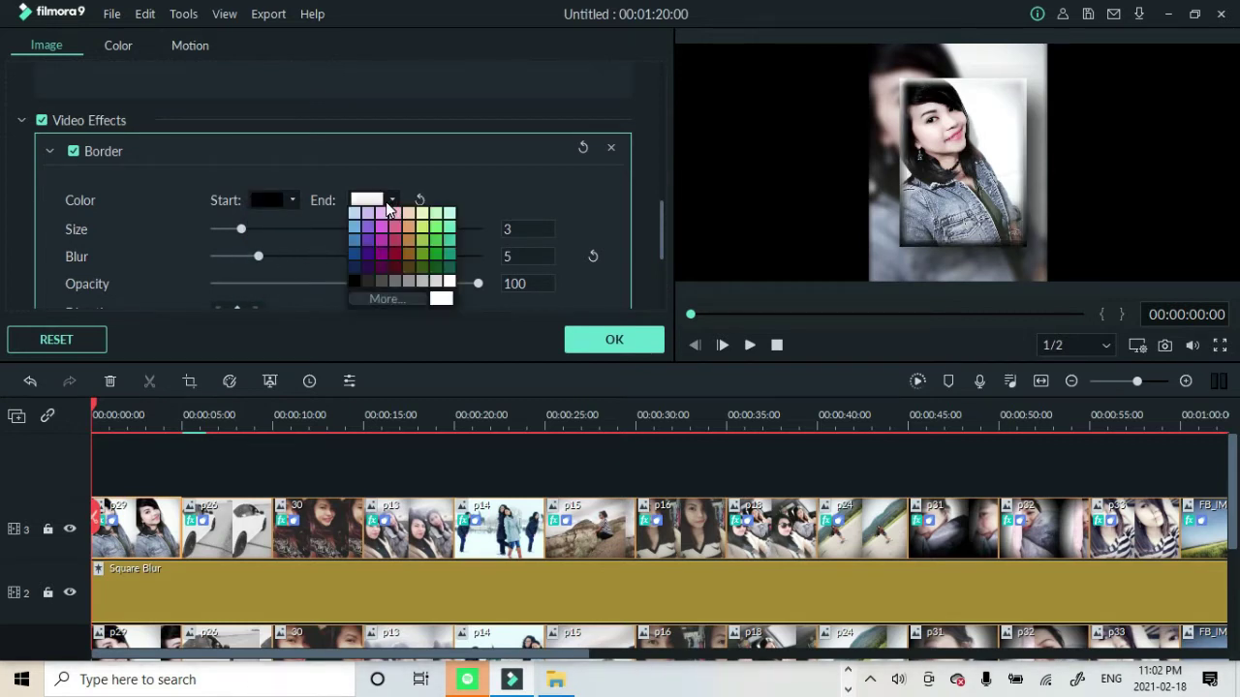
{"action": "left_click", "coordinate": [353, 281]}
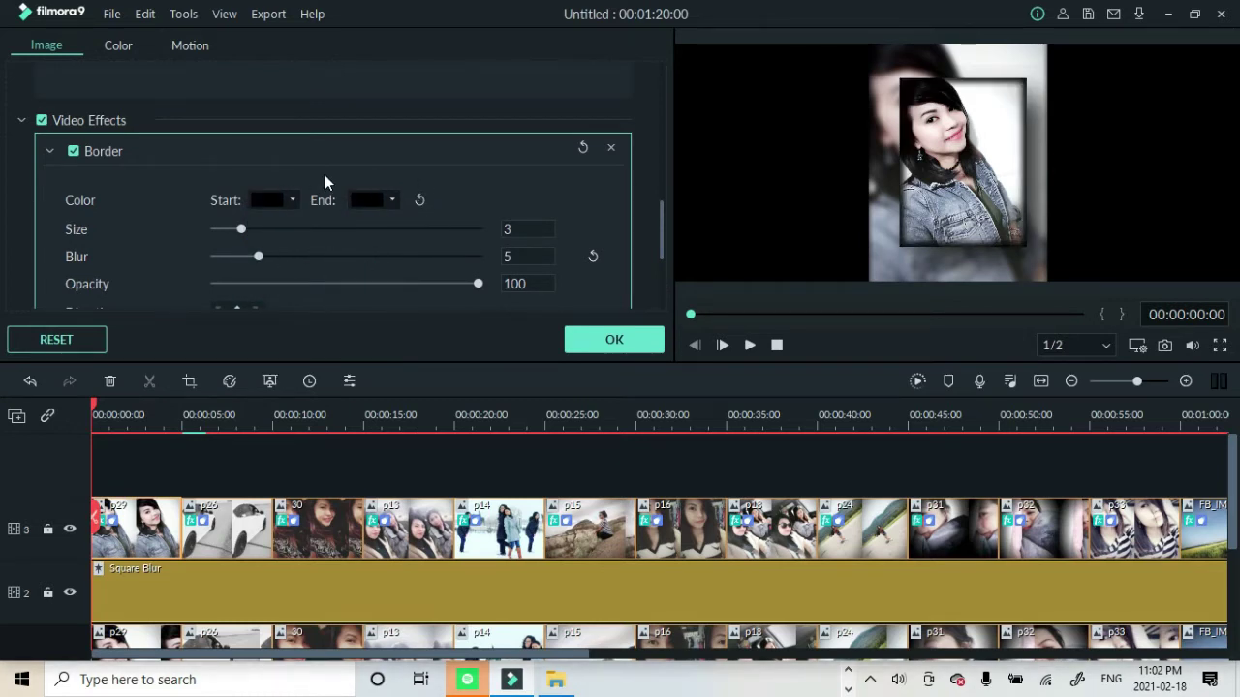
Try magenta and green as the end color of p29's border.
{"action": "left_click", "coordinate": [387, 202]}
{"action": "left_click", "coordinate": [383, 226]}
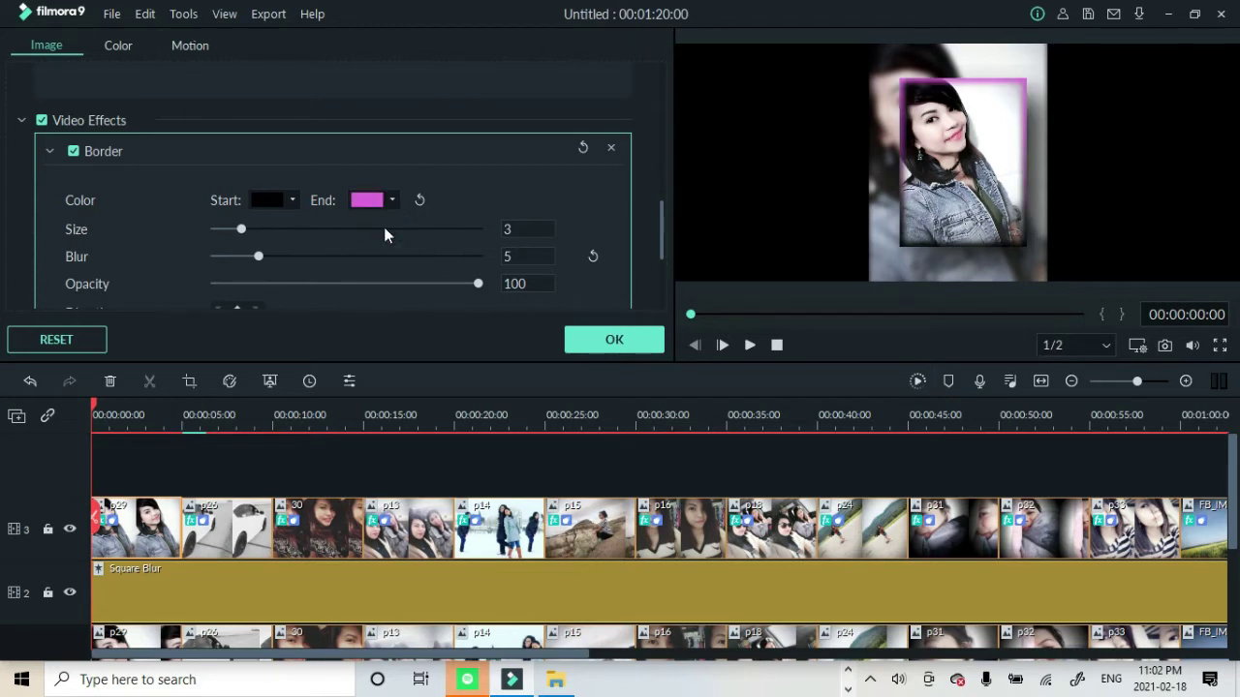
{"action": "left_click", "coordinate": [393, 201]}
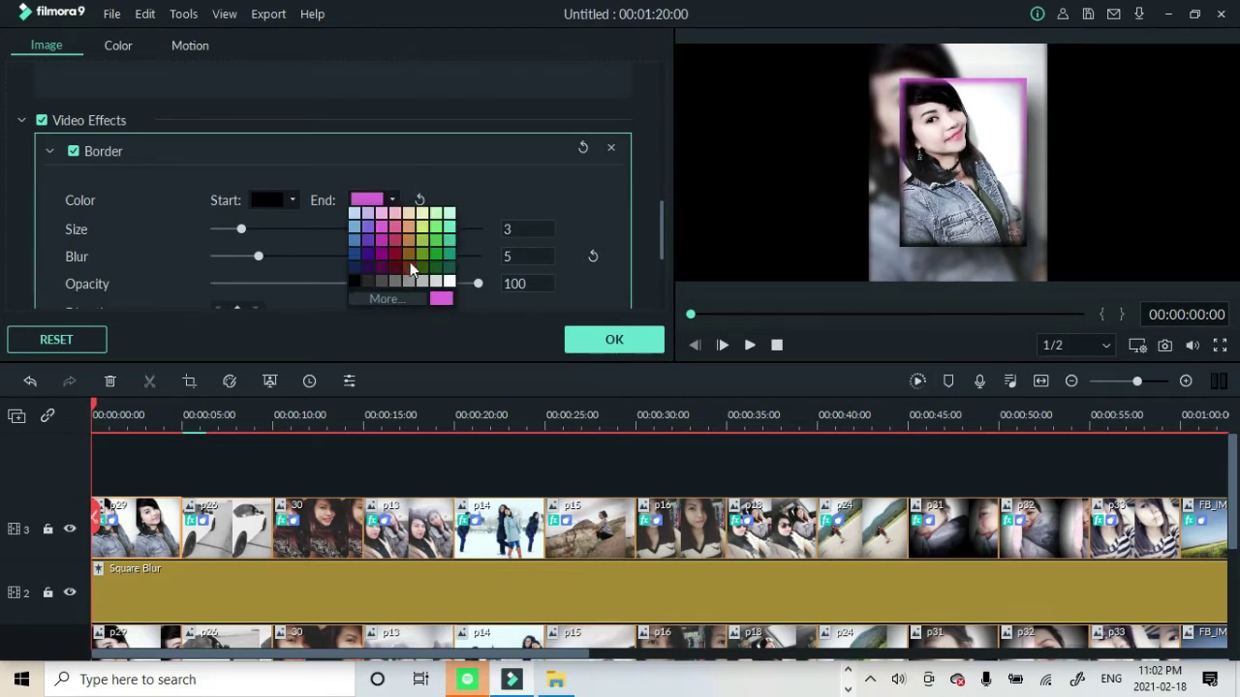
{"action": "left_click", "coordinate": [436, 227]}
Set the end color of p29's border to light pink and apply the photo settings.
{"action": "left_click", "coordinate": [385, 201]}
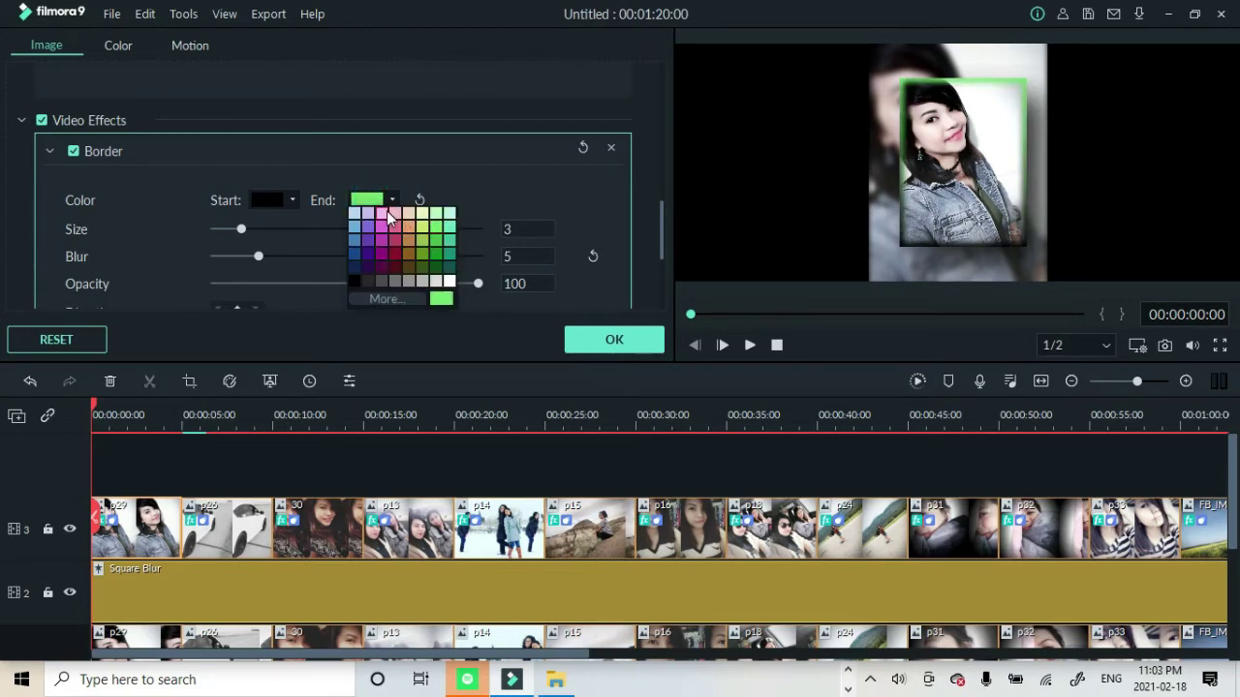
{"action": "left_click", "coordinate": [384, 214]}
{"action": "left_click", "coordinate": [571, 341]}
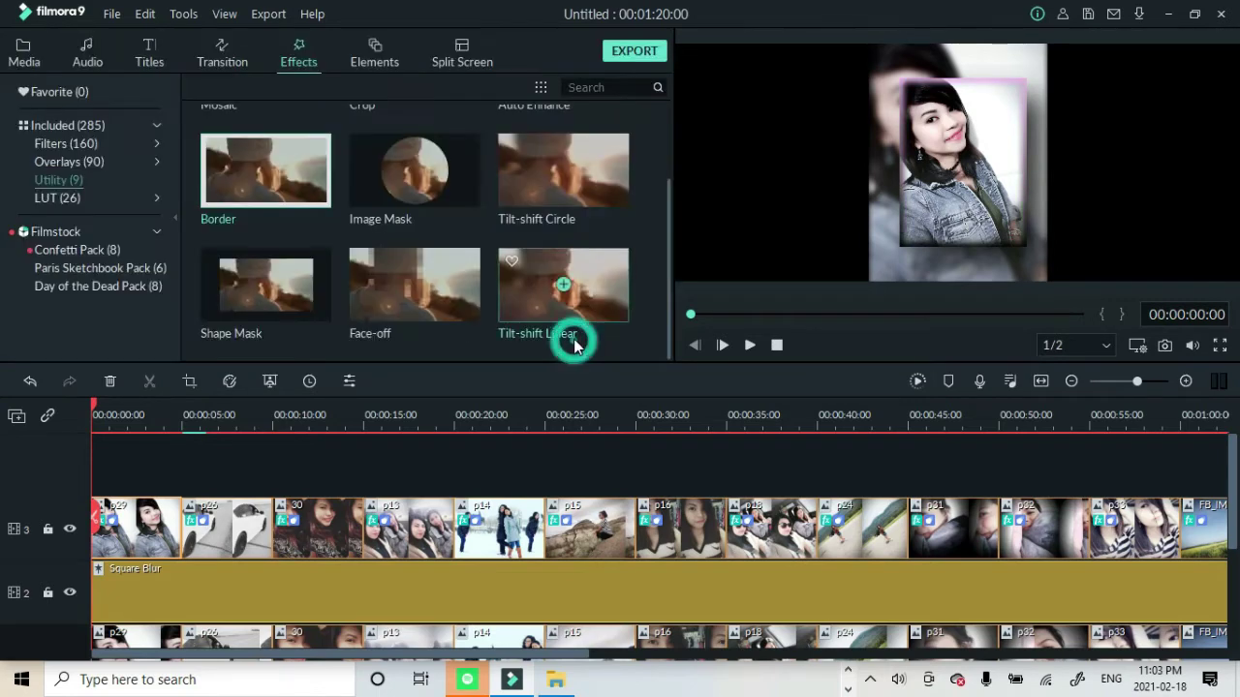
Copy photo p29's effects on track 3, paste them onto p26, and open p26's settings to check.
{"action": "right_click", "coordinate": [151, 531]}
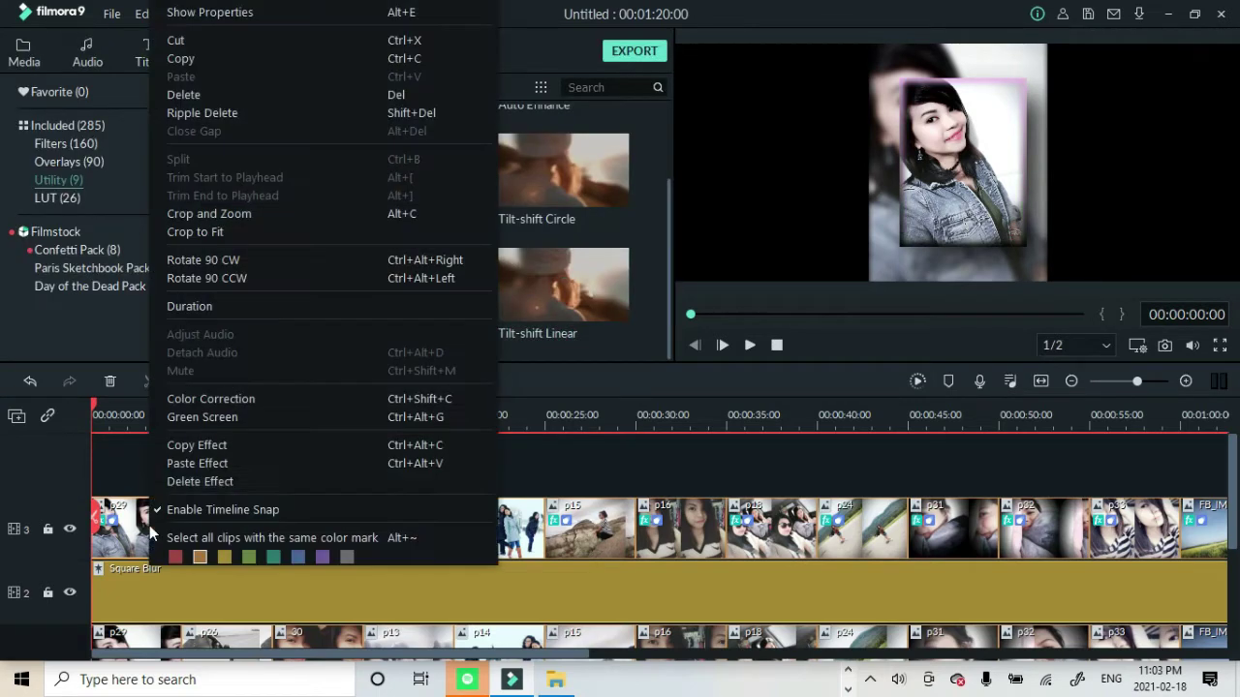
{"action": "left_click", "coordinate": [202, 448]}
{"action": "right_click", "coordinate": [215, 533]}
{"action": "left_click", "coordinate": [242, 463]}
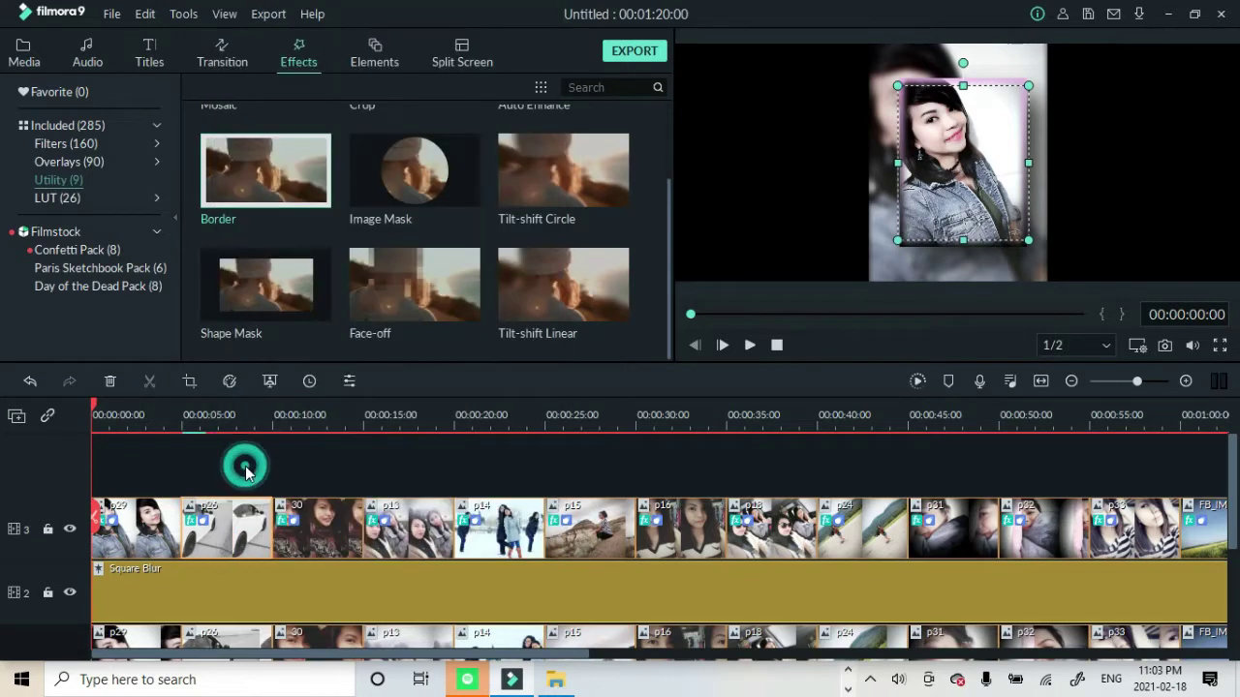
{"action": "double_click", "coordinate": [226, 515]}
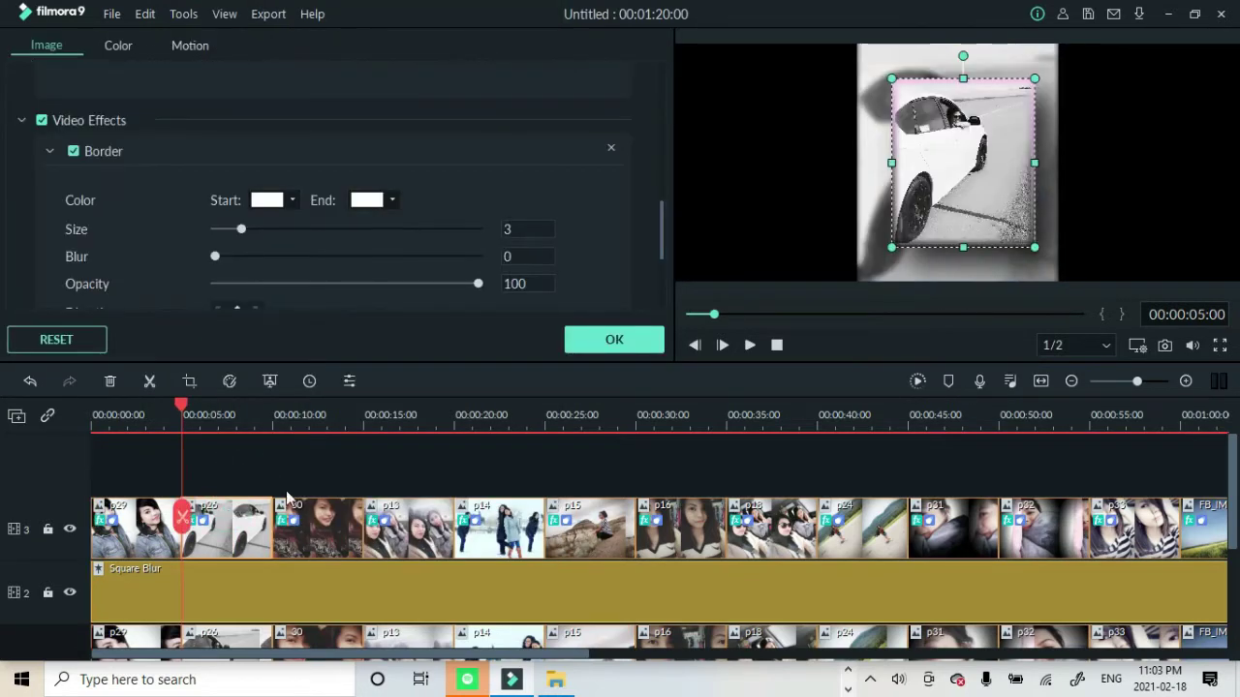
Copy p29's effects again and paste them onto photo 30 on track 3.
{"action": "left_click", "coordinate": [315, 515]}
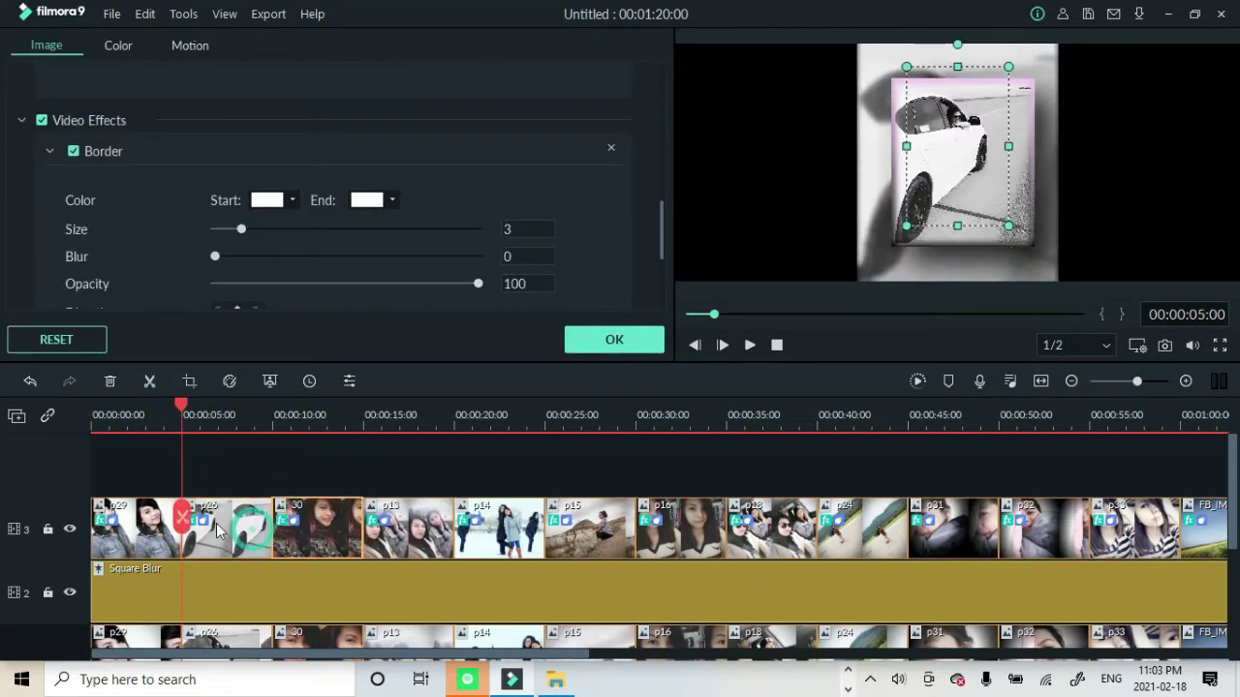
{"action": "left_click", "coordinate": [146, 523]}
{"action": "right_click", "coordinate": [145, 523]}
{"action": "left_click", "coordinate": [196, 444]}
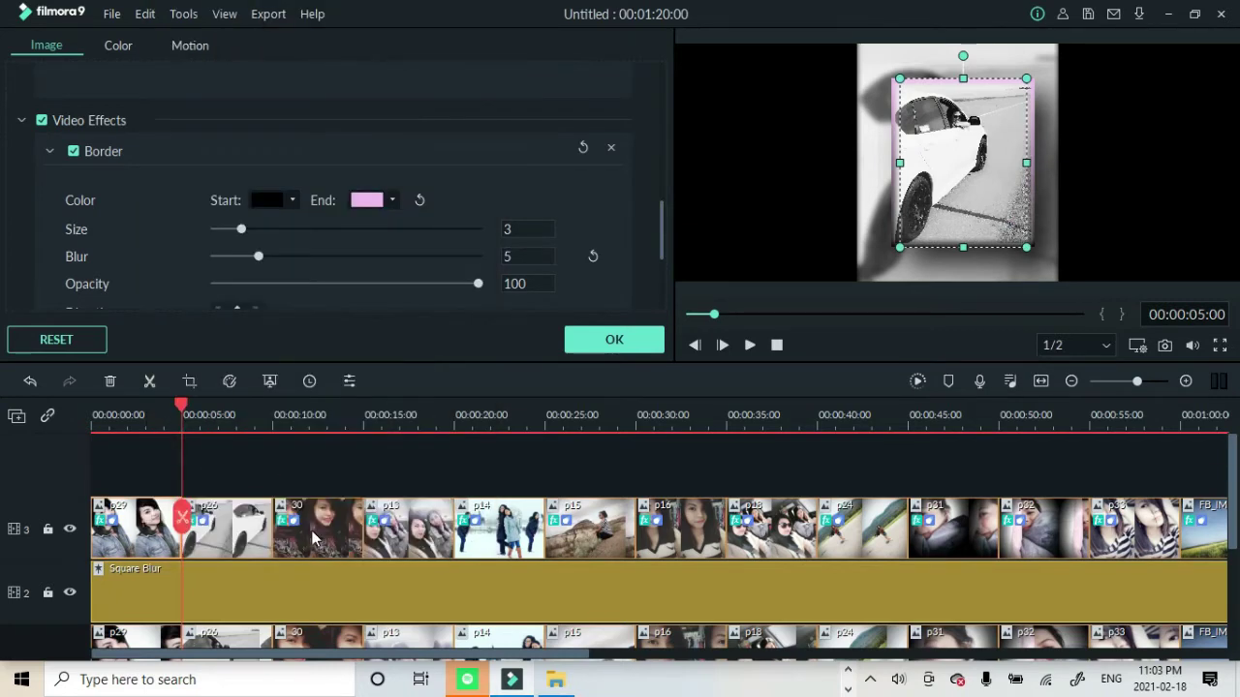
{"action": "right_click", "coordinate": [313, 539]}
{"action": "left_click", "coordinate": [346, 461]}
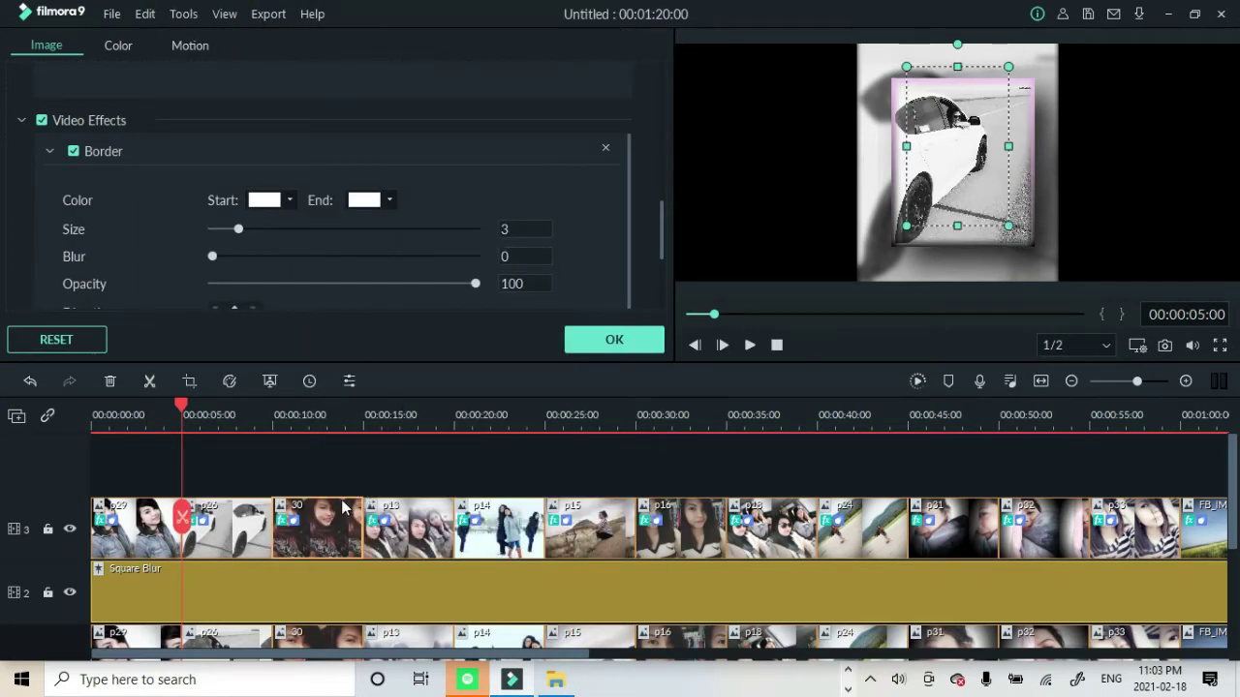
{"action": "left_click", "coordinate": [339, 502]}
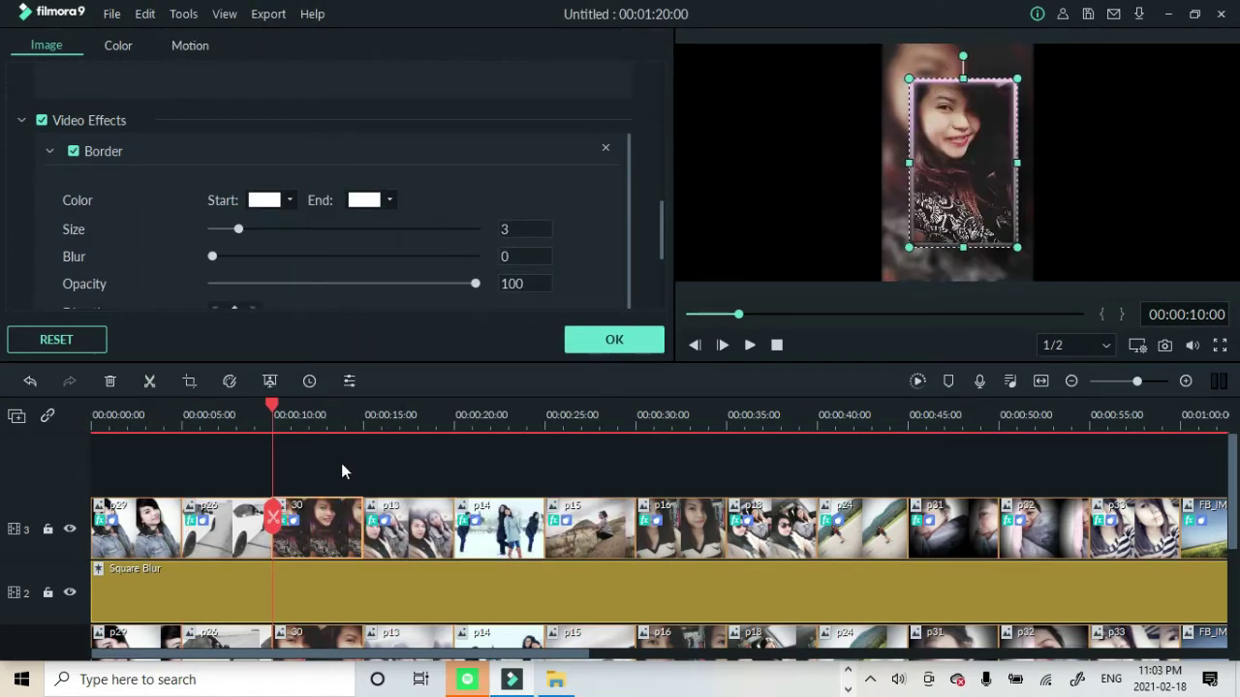
Set the end color of p29's border to white and apply the photo settings.
{"action": "left_click", "coordinate": [145, 528]}
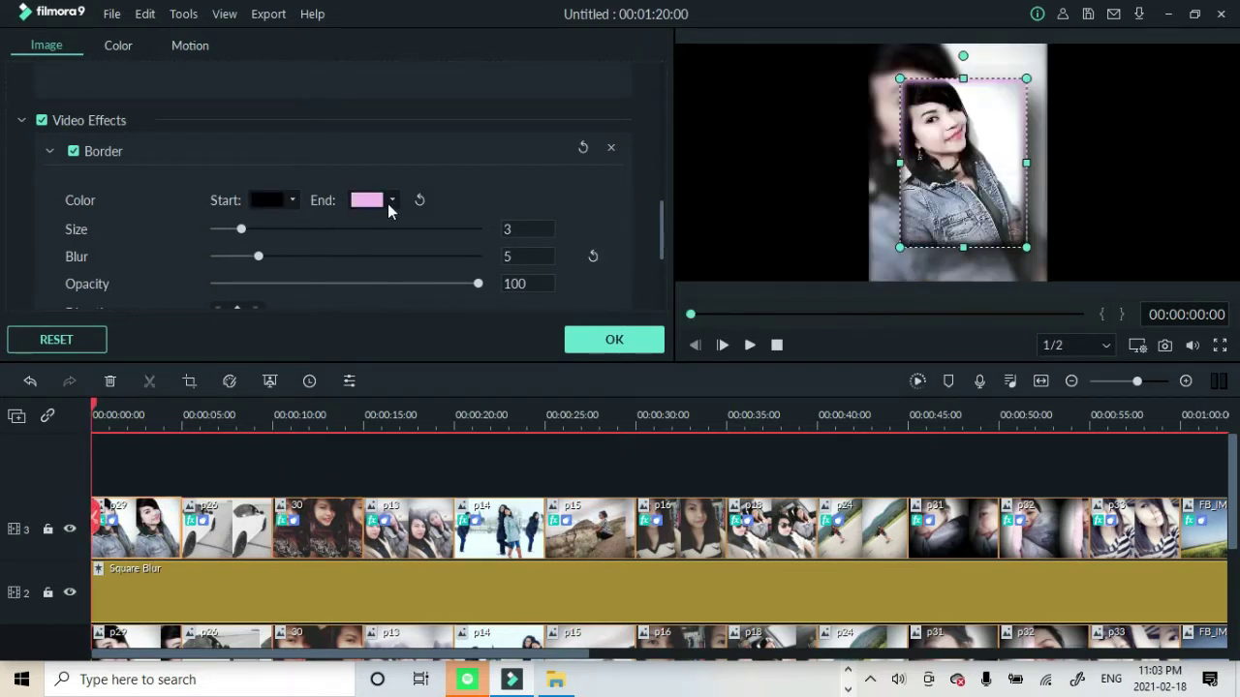
{"action": "left_click", "coordinate": [386, 203]}
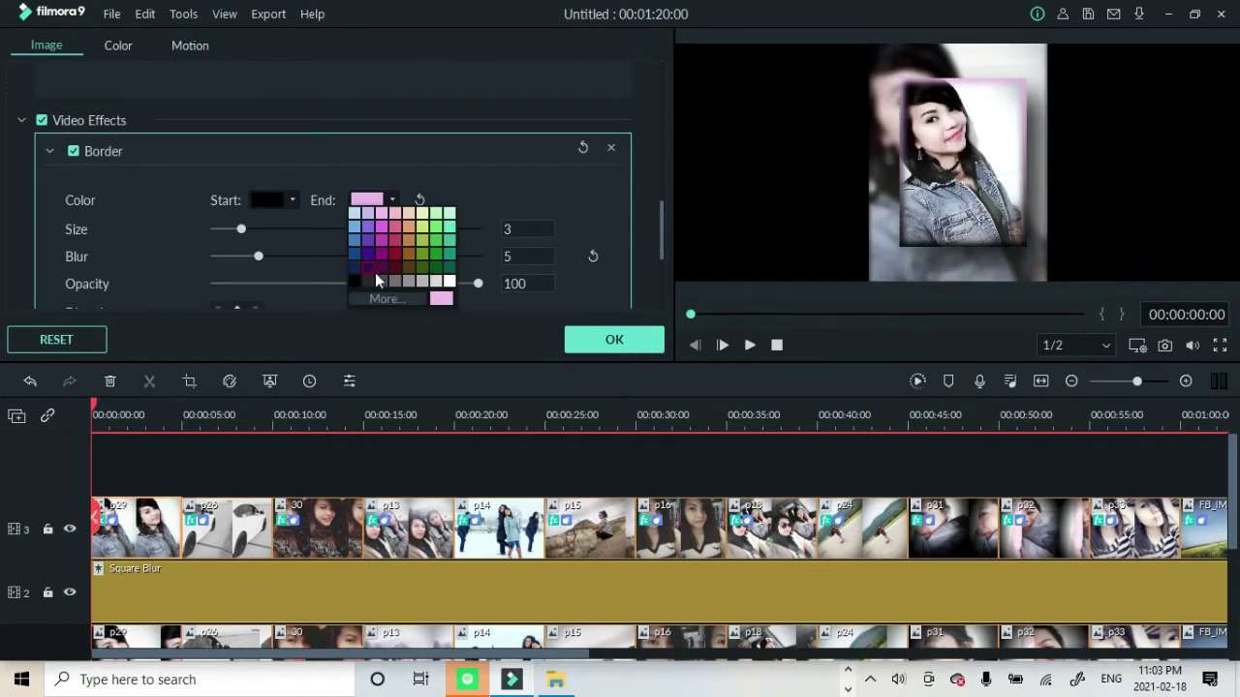
{"action": "left_click", "coordinate": [447, 281]}
{"action": "left_click", "coordinate": [569, 341]}
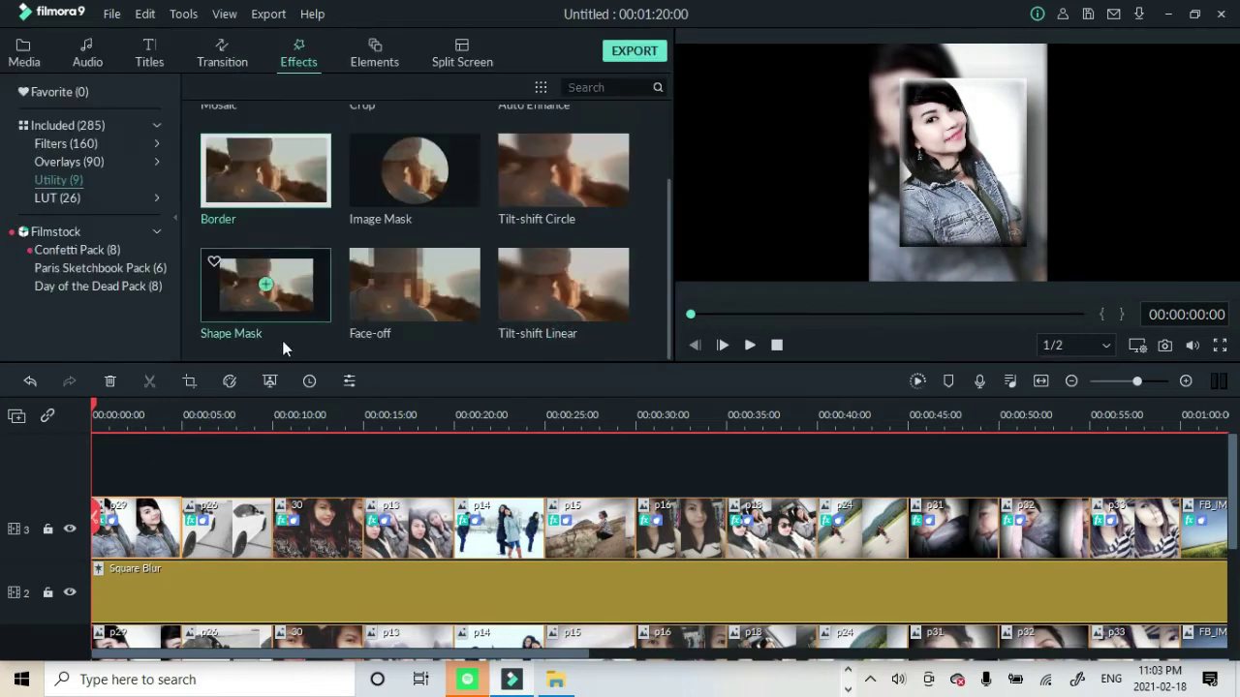
Copy p29's updated border effects and paste them onto photo p26.
{"action": "right_click", "coordinate": [145, 528]}
{"action": "left_click", "coordinate": [182, 448]}
{"action": "right_click", "coordinate": [244, 535]}
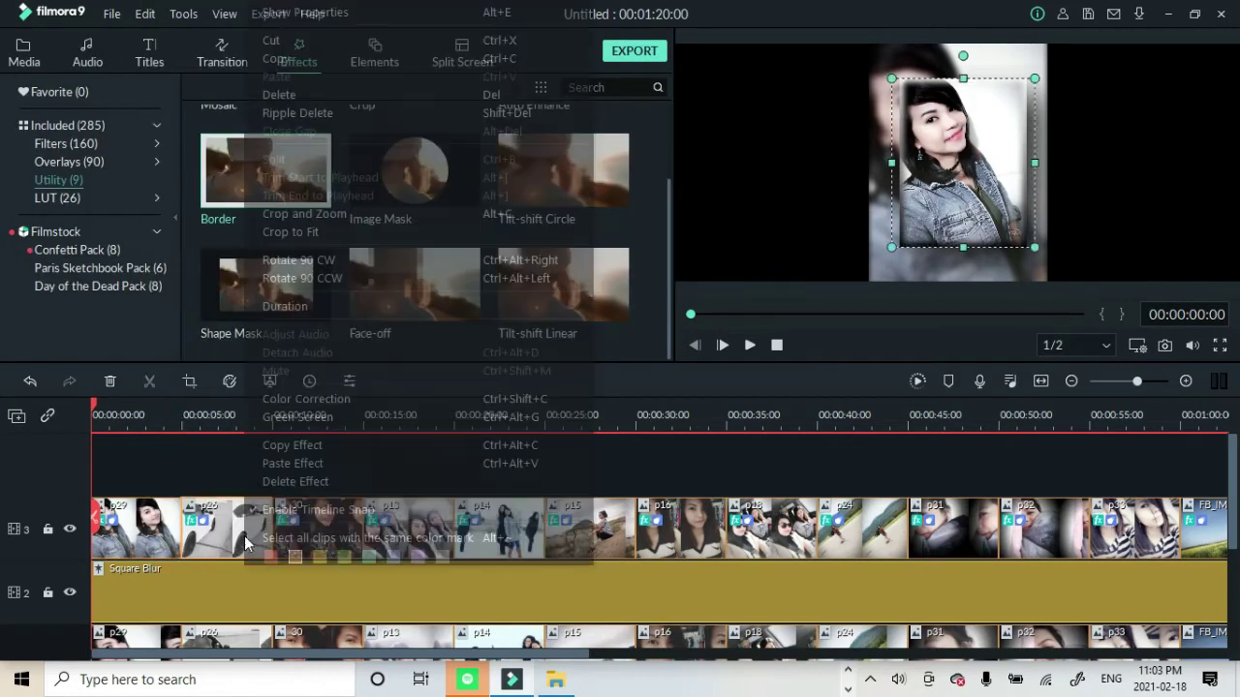
{"action": "left_click", "coordinate": [277, 463]}
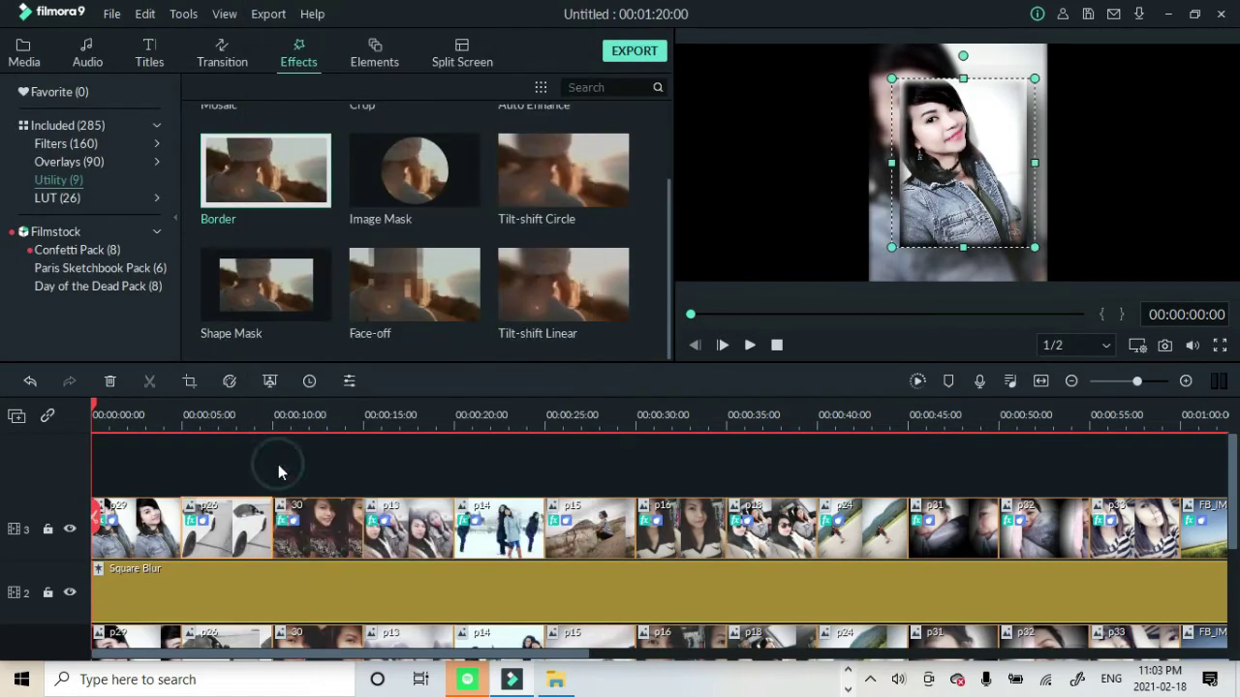
Copy p29's updated effects onto photo 30 and open its settings to check the border.
{"action": "right_click", "coordinate": [146, 538]}
{"action": "left_click", "coordinate": [201, 445]}
{"action": "right_click", "coordinate": [321, 526]}
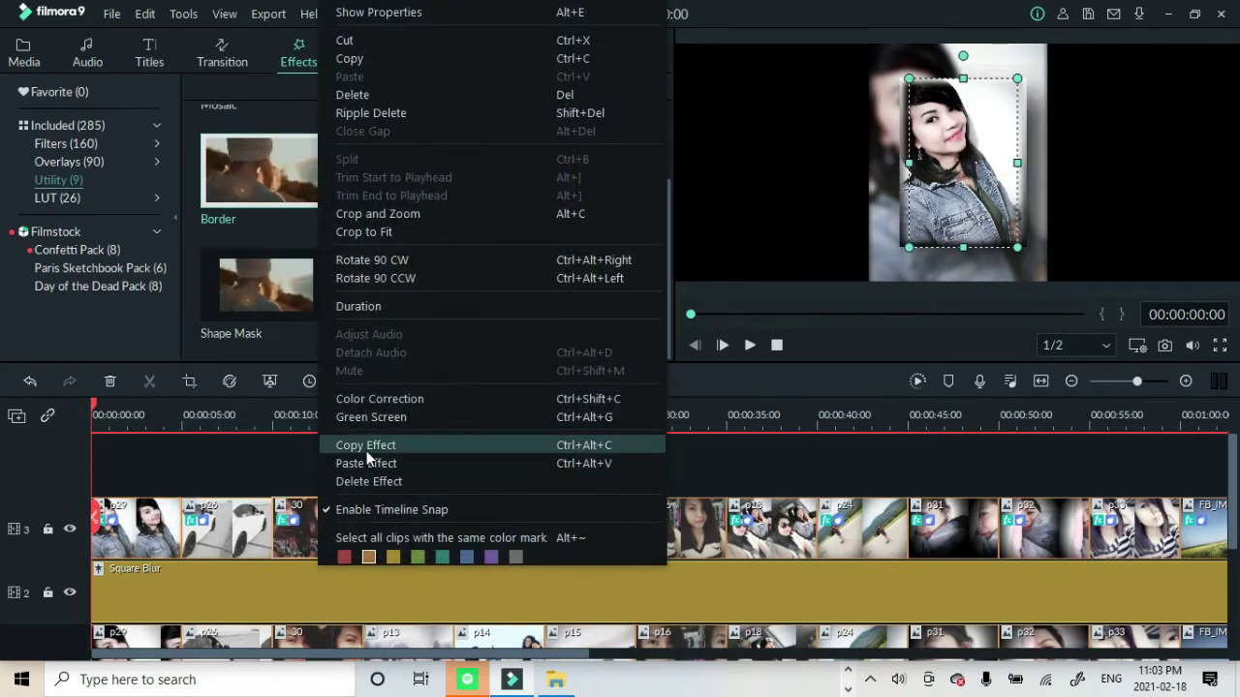
{"action": "left_click", "coordinate": [365, 463]}
{"action": "double_click", "coordinate": [329, 535]}
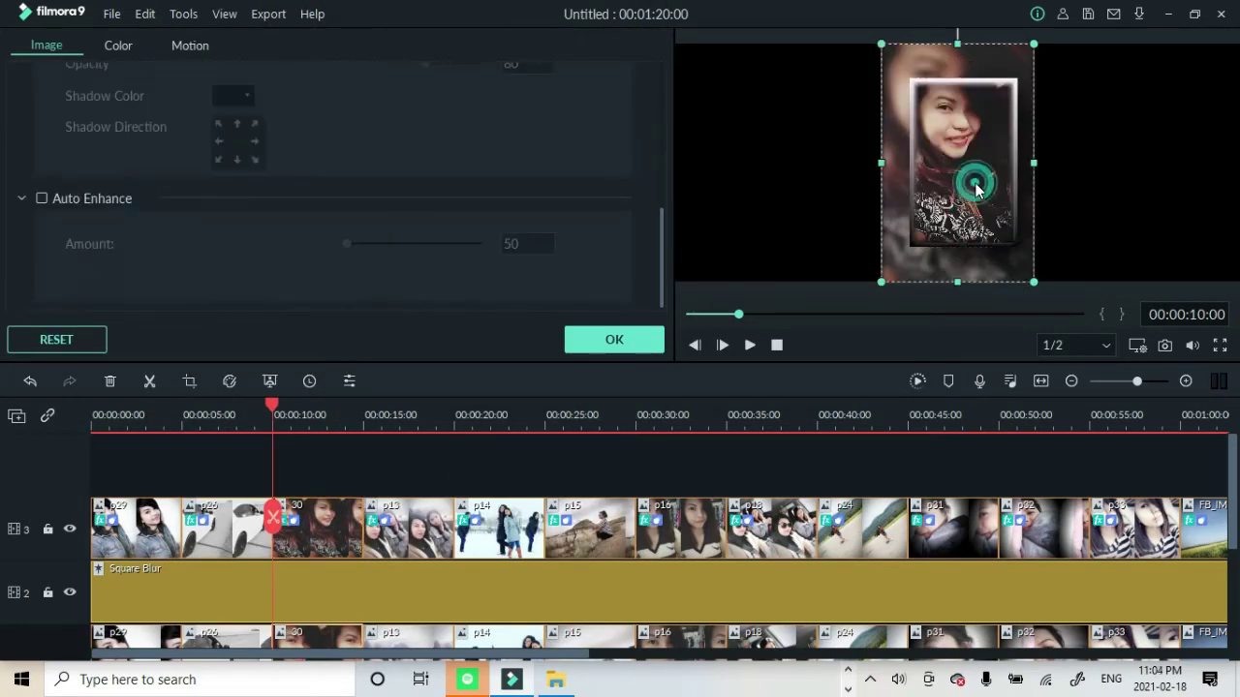
Paste the copied effects onto photo p13 and open its settings to check the border.
{"action": "right_click", "coordinate": [417, 531]}
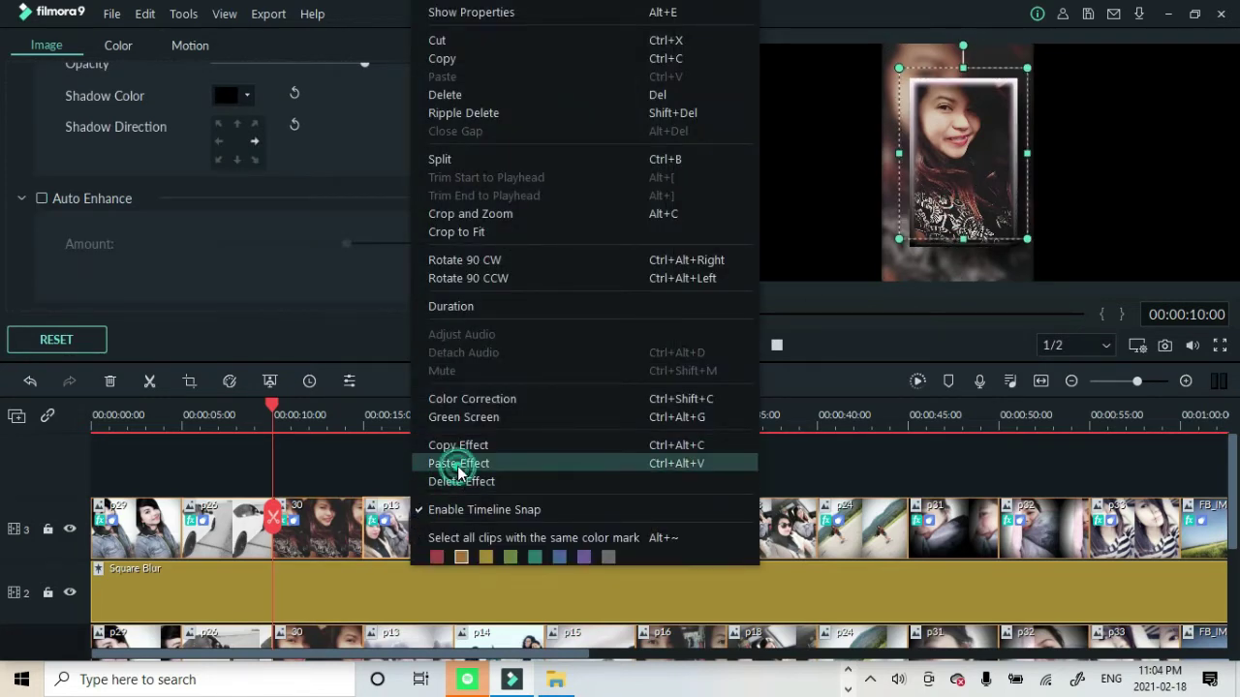
{"action": "left_click", "coordinate": [456, 463]}
{"action": "double_click", "coordinate": [423, 528]}
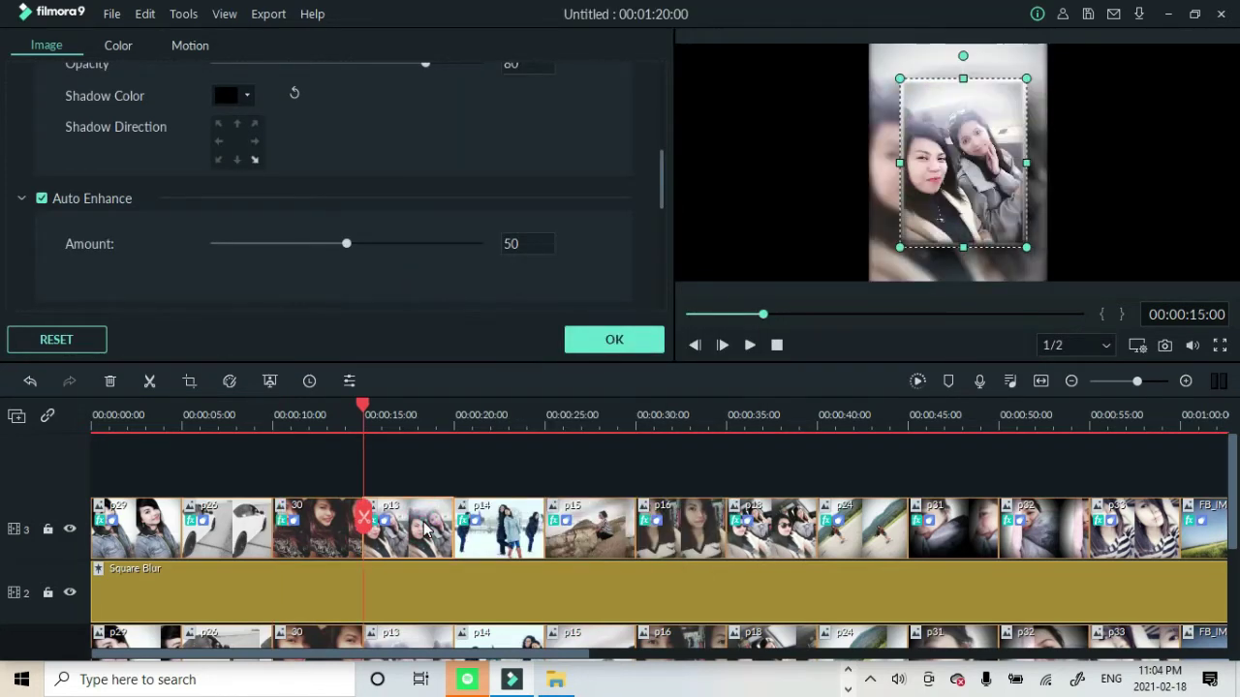
{"action": "left_click", "coordinate": [884, 274]}
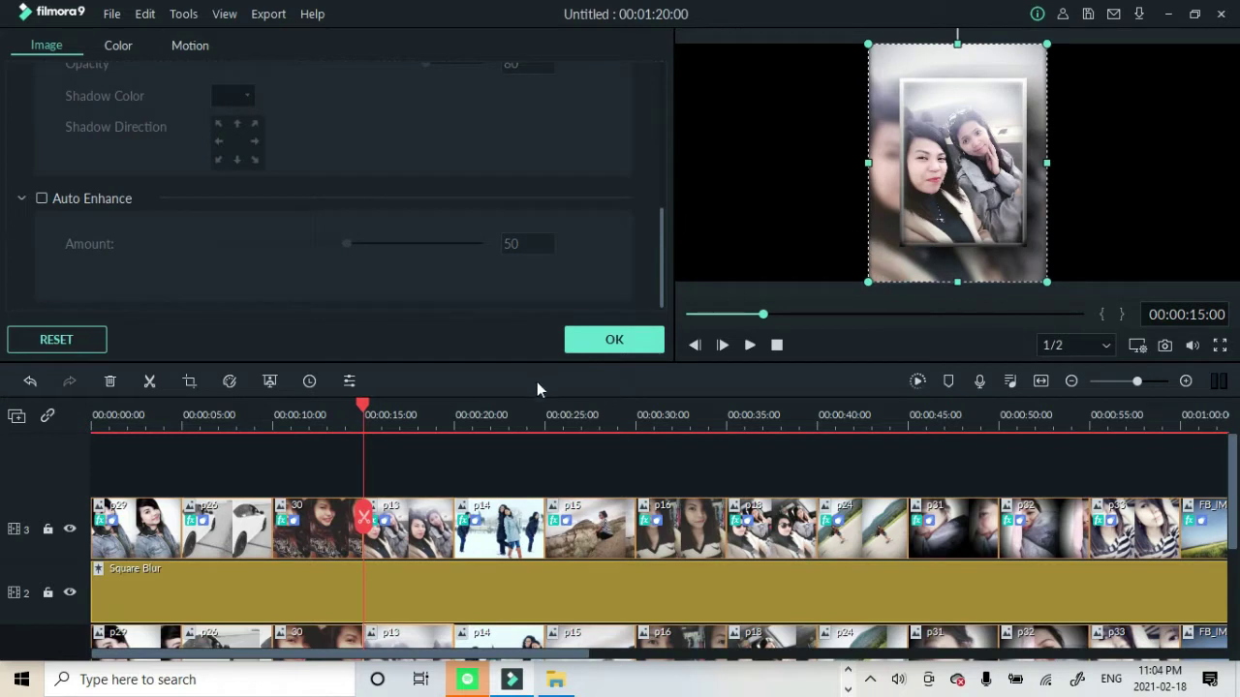
Set the start color of p13's border to black, soften the border and apply the photo settings.
{"action": "left_click", "coordinate": [426, 533]}
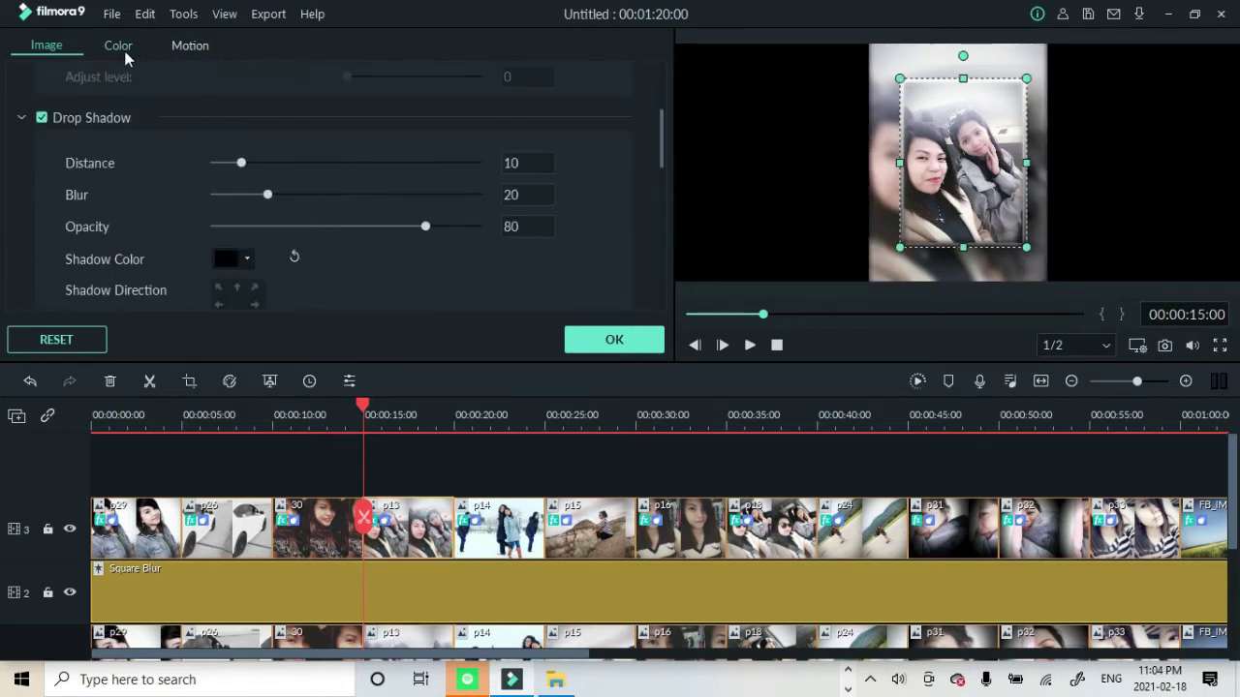
{"action": "scroll", "coordinate": [184, 161], "scroll_direction": "down", "scroll_amount": 5}
{"action": "left_click", "coordinate": [41, 199]}
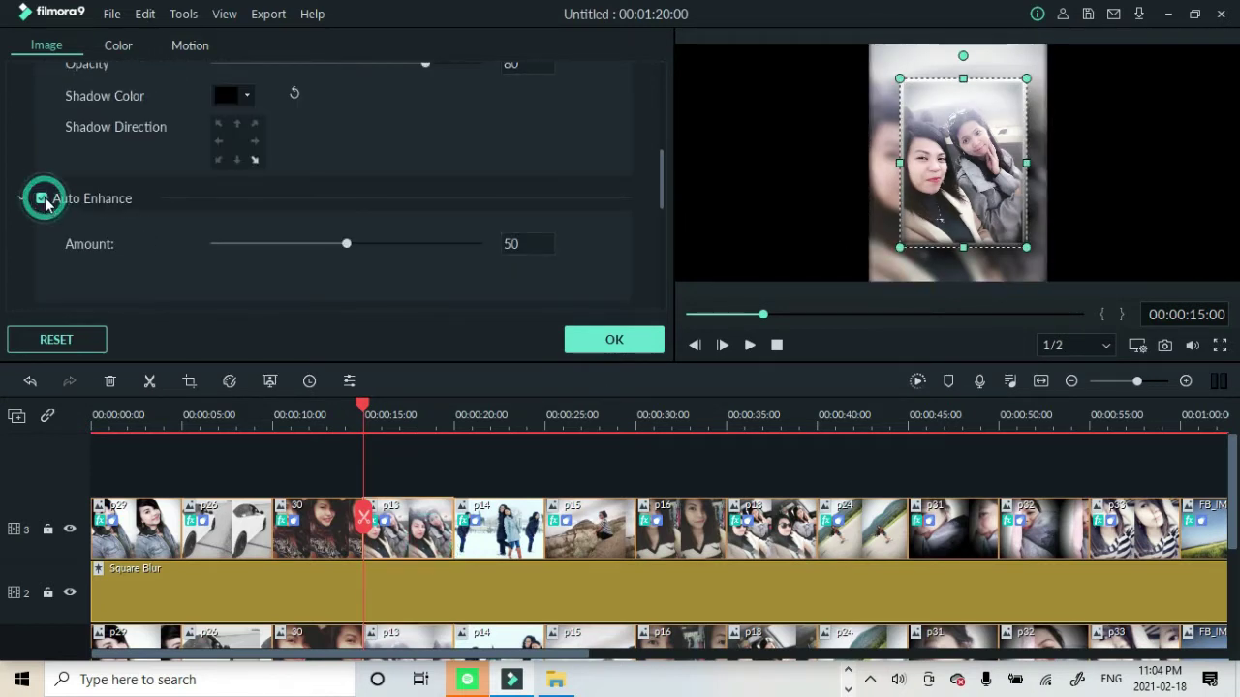
{"action": "scroll", "coordinate": [188, 233], "scroll_direction": "down", "scroll_amount": 4}
{"action": "left_click", "coordinate": [268, 241]}
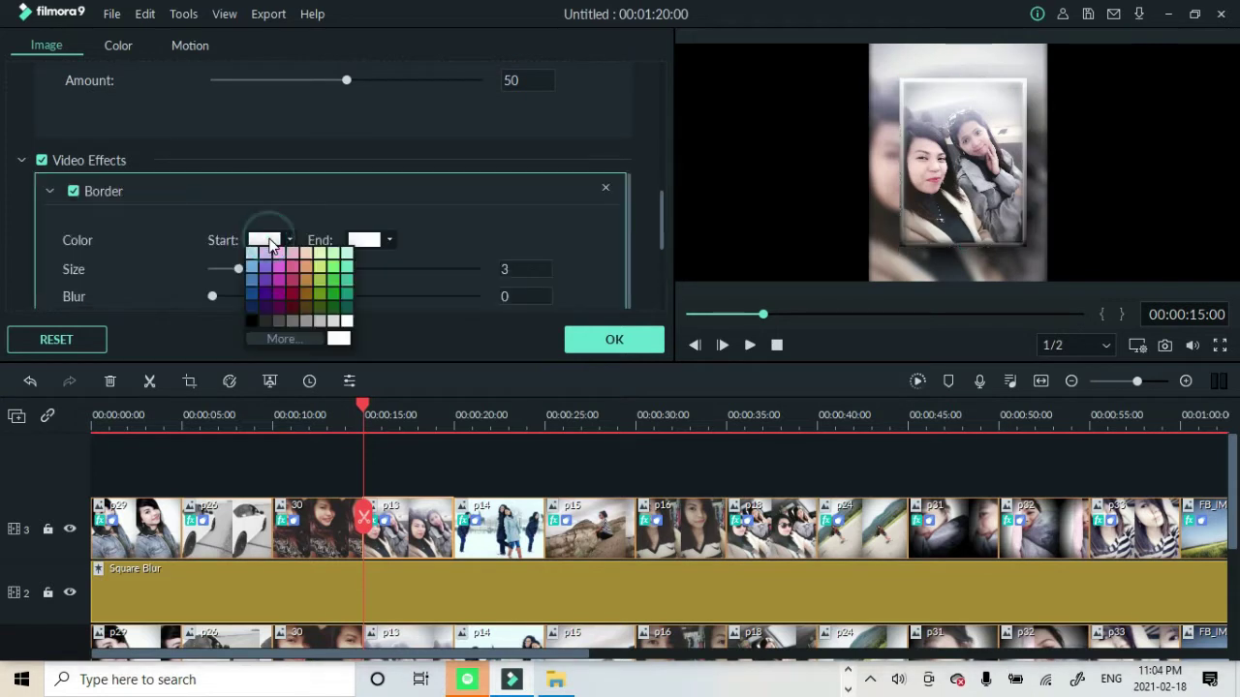
{"action": "left_click", "coordinate": [251, 320]}
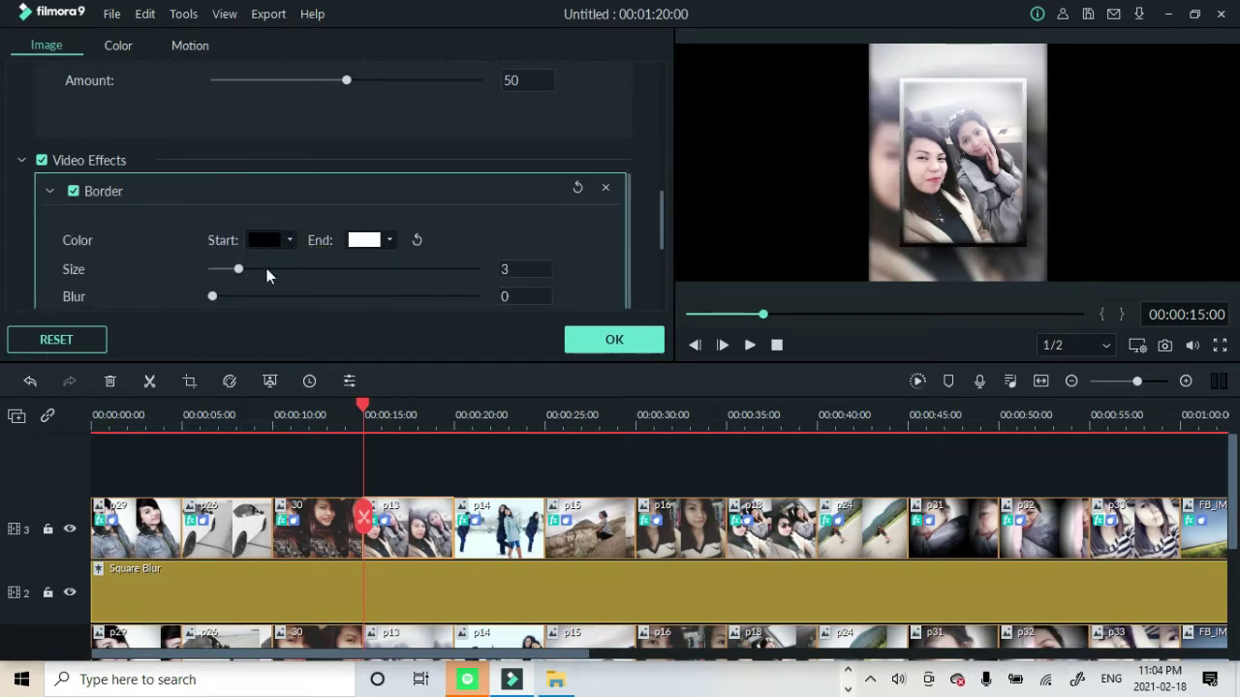
{"action": "left_click_drag", "start_coordinate": [242, 274], "coordinate": [306, 307]}
{"action": "scroll", "coordinate": [427, 306], "scroll_direction": "up", "scroll_amount": 1}
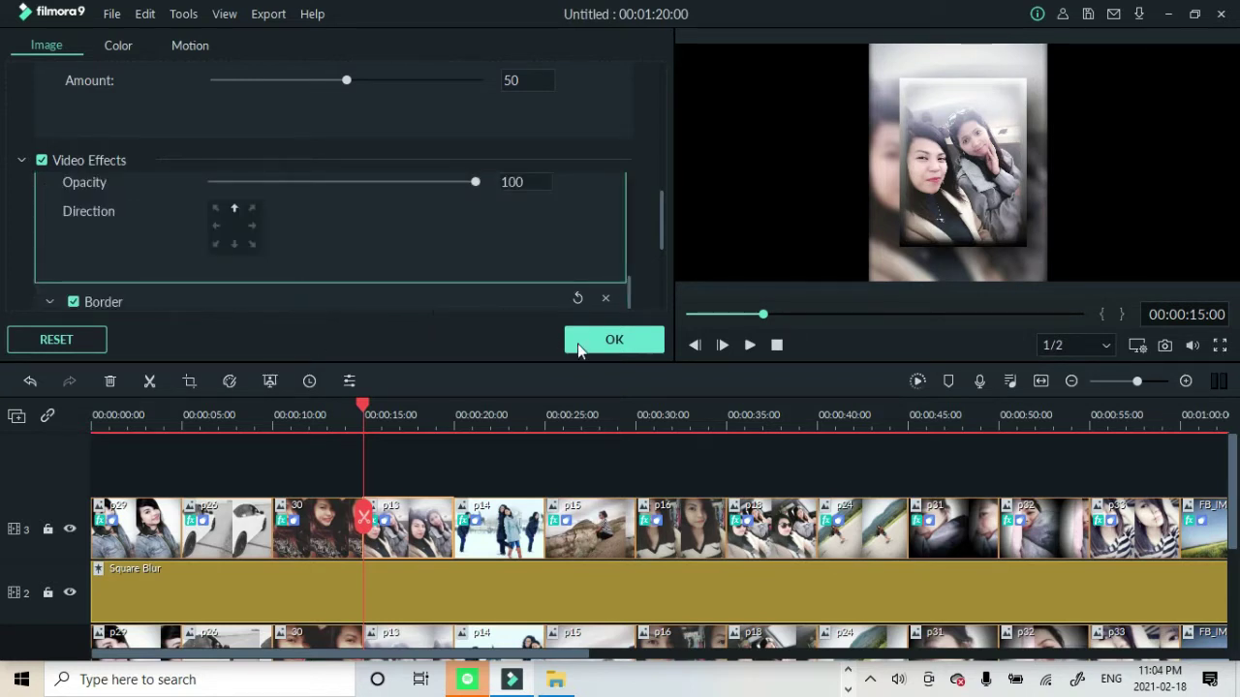
{"action": "left_click", "coordinate": [614, 340]}
Give photo 30's border a black start color, size 4 and blur 2, and apply the settings.
{"action": "left_click", "coordinate": [309, 538]}
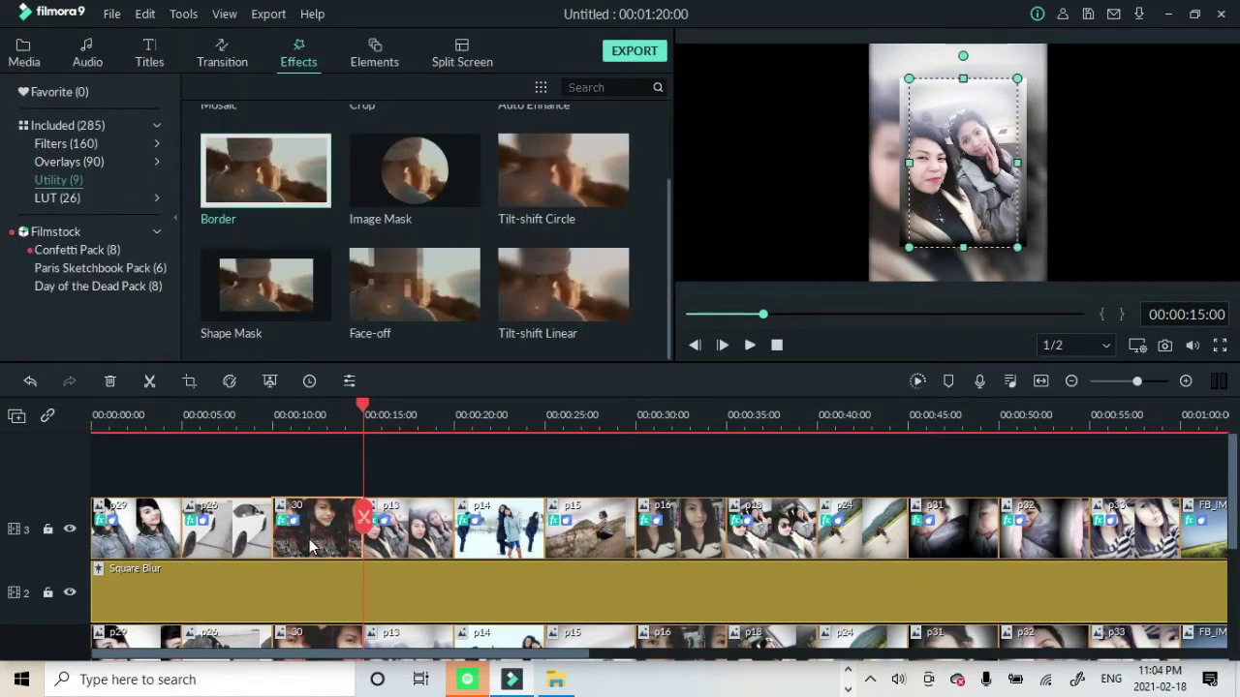
{"action": "double_click", "coordinate": [309, 539]}
{"action": "left_click", "coordinate": [290, 241]}
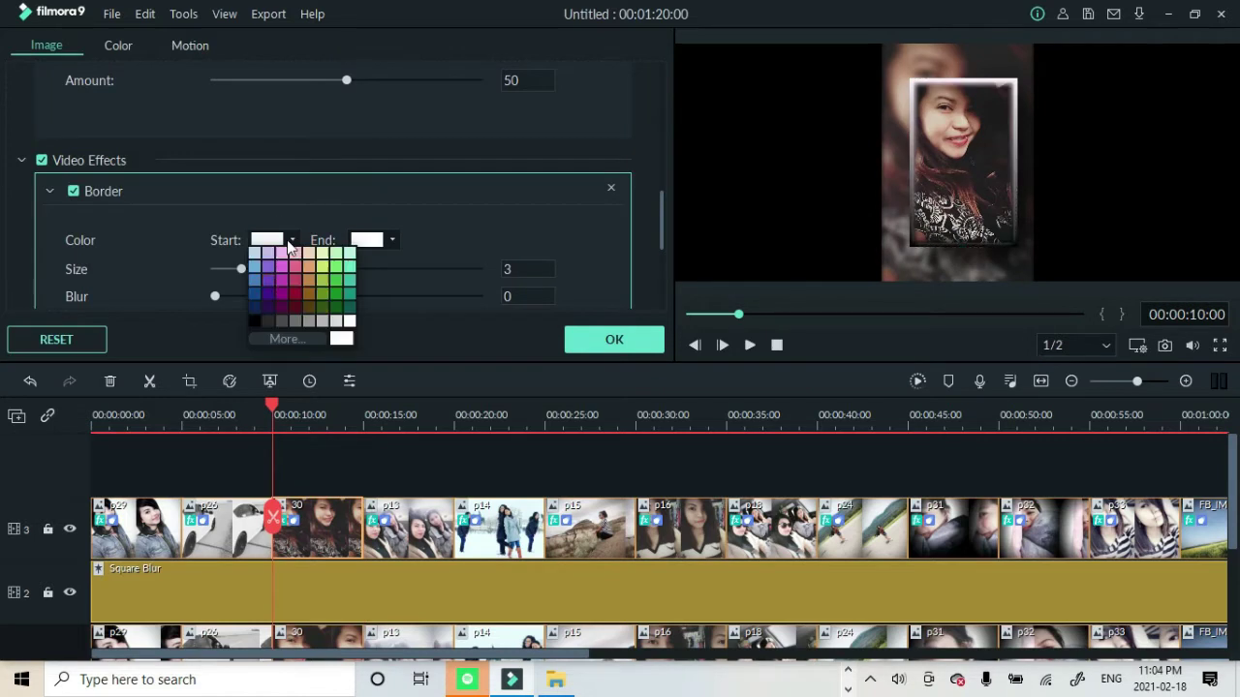
{"action": "left_click", "coordinate": [254, 322]}
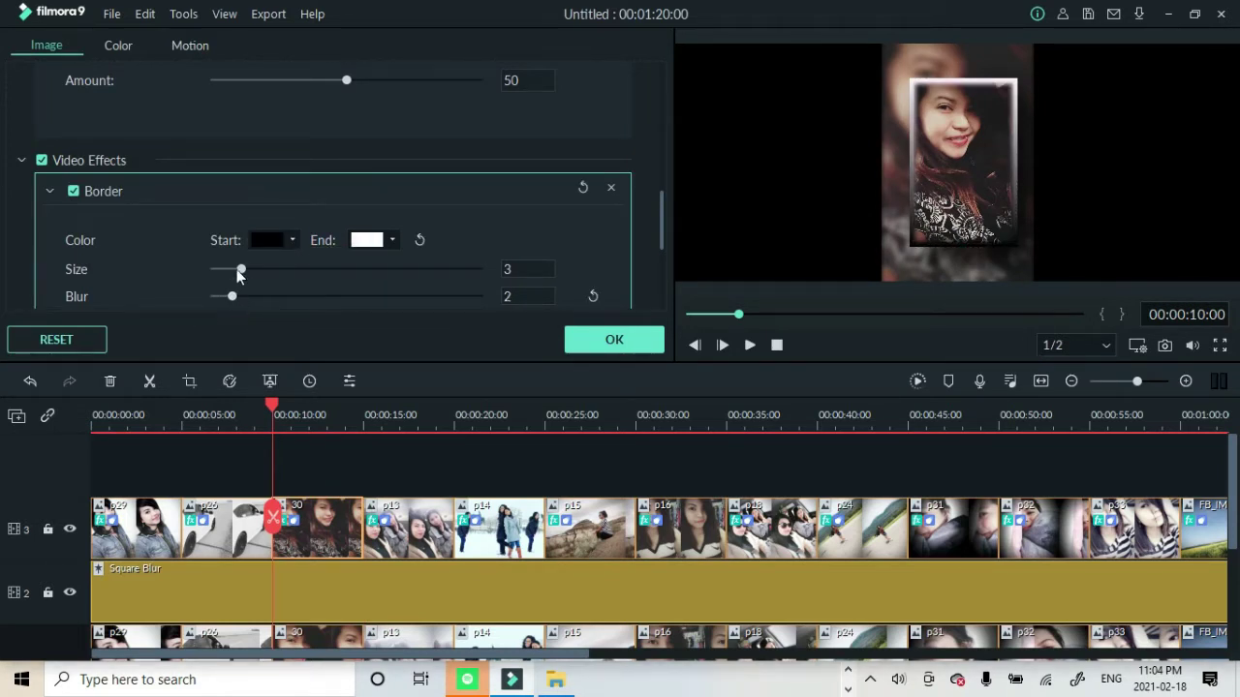
{"action": "left_click_drag", "start_coordinate": [241, 269], "coordinate": [249, 270]}
{"action": "scroll", "coordinate": [287, 288], "scroll_direction": "down", "scroll_amount": 1}
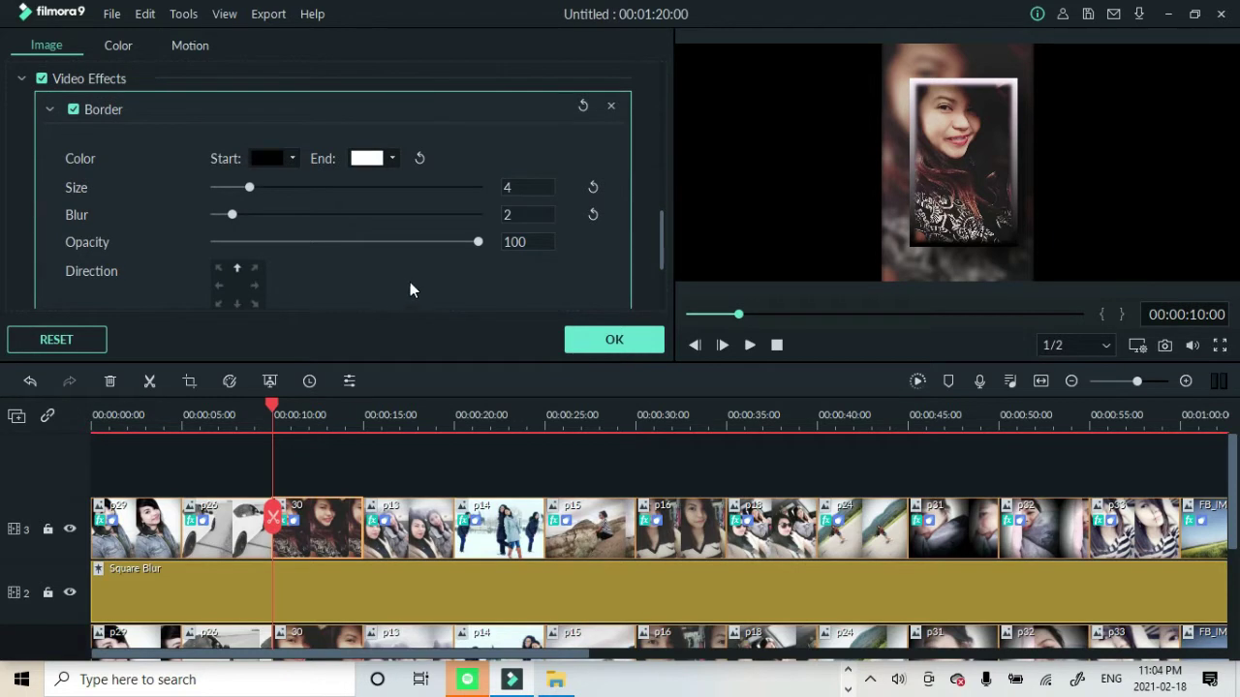
{"action": "left_click", "coordinate": [614, 339]}
Give p26's border a black start color and a blur of 1, and apply the settings.
{"action": "double_click", "coordinate": [181, 528]}
{"action": "left_click", "coordinate": [292, 158]}
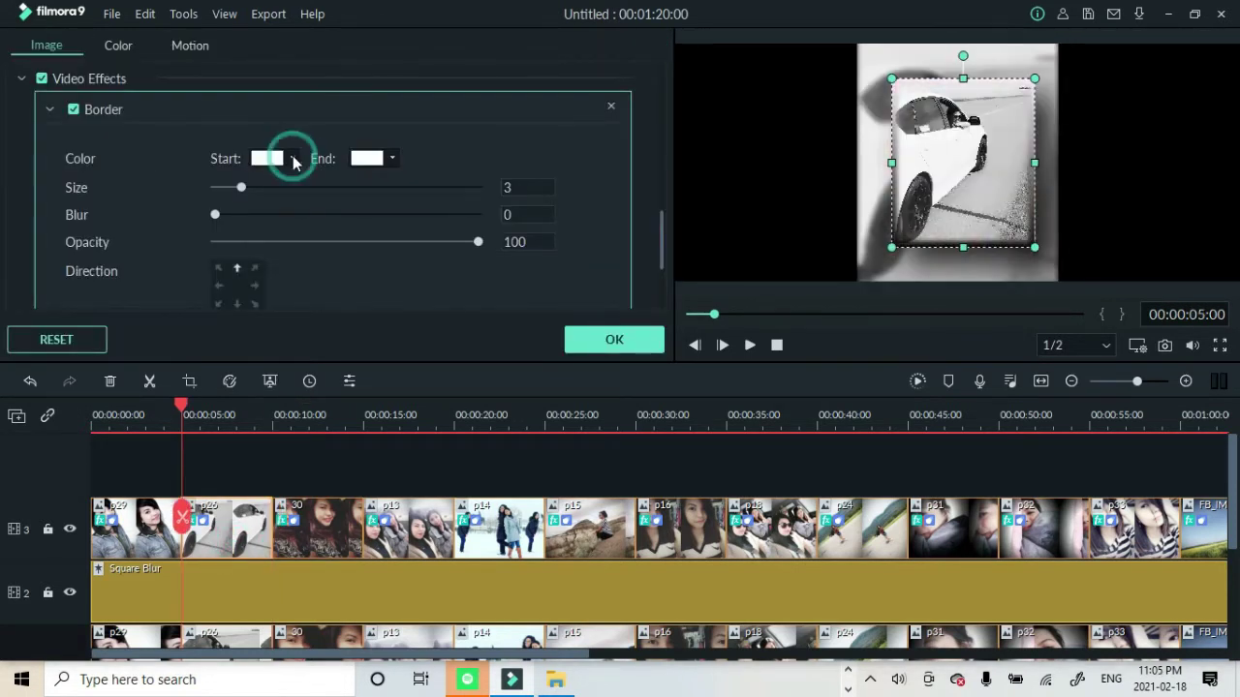
{"action": "left_click", "coordinate": [254, 242]}
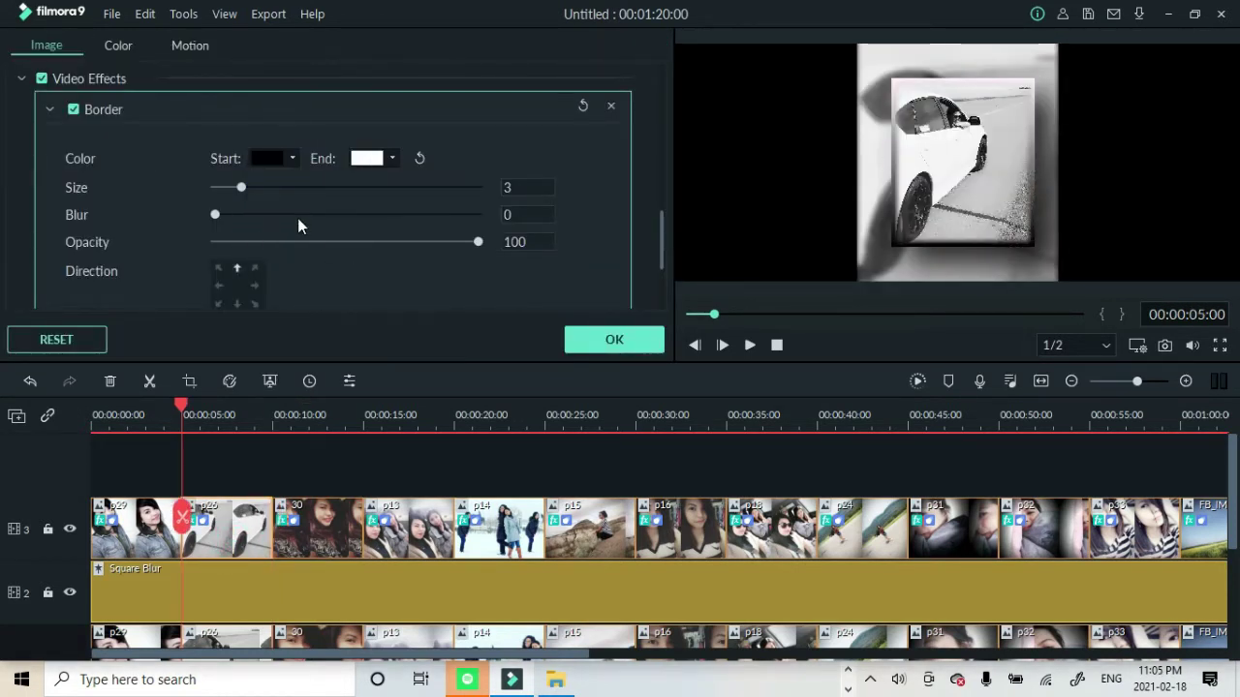
{"action": "left_click", "coordinate": [202, 554]}
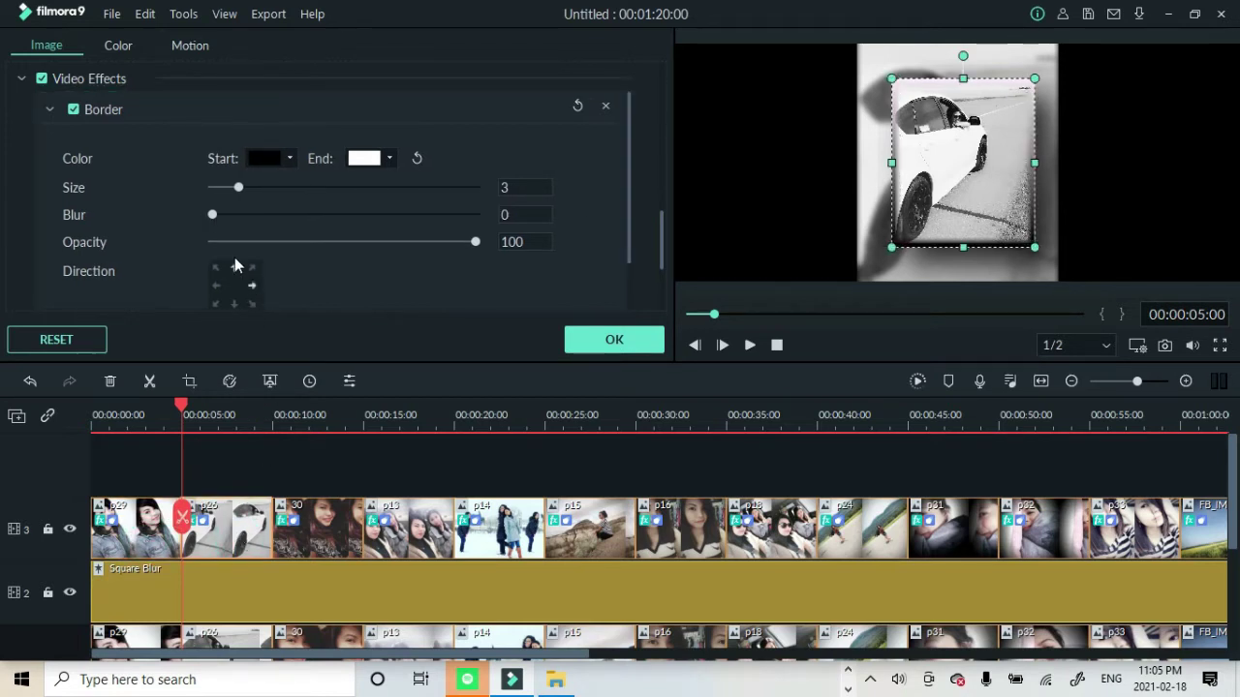
{"action": "left_click_drag", "start_coordinate": [215, 215], "coordinate": [227, 218]}
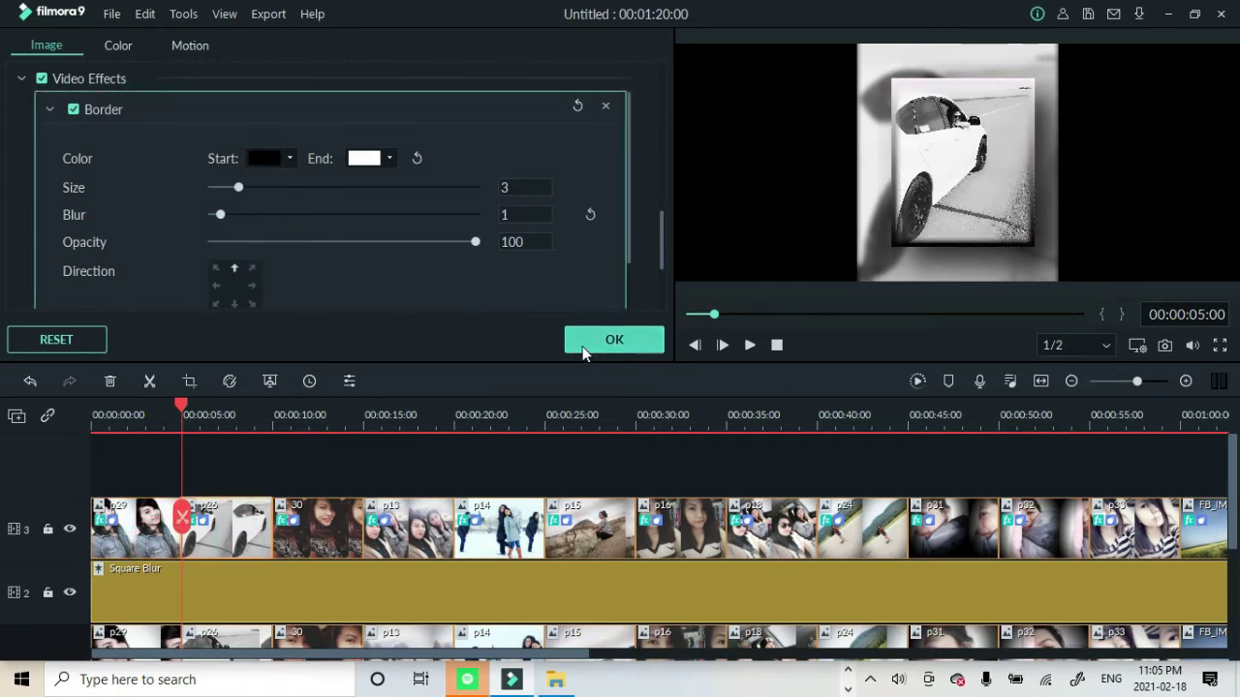
{"action": "left_click", "coordinate": [581, 341]}
Copy p26's effects onto the track 3 photos from p13 through p18 and open p14's settings to check.
{"action": "right_click", "coordinate": [233, 527]}
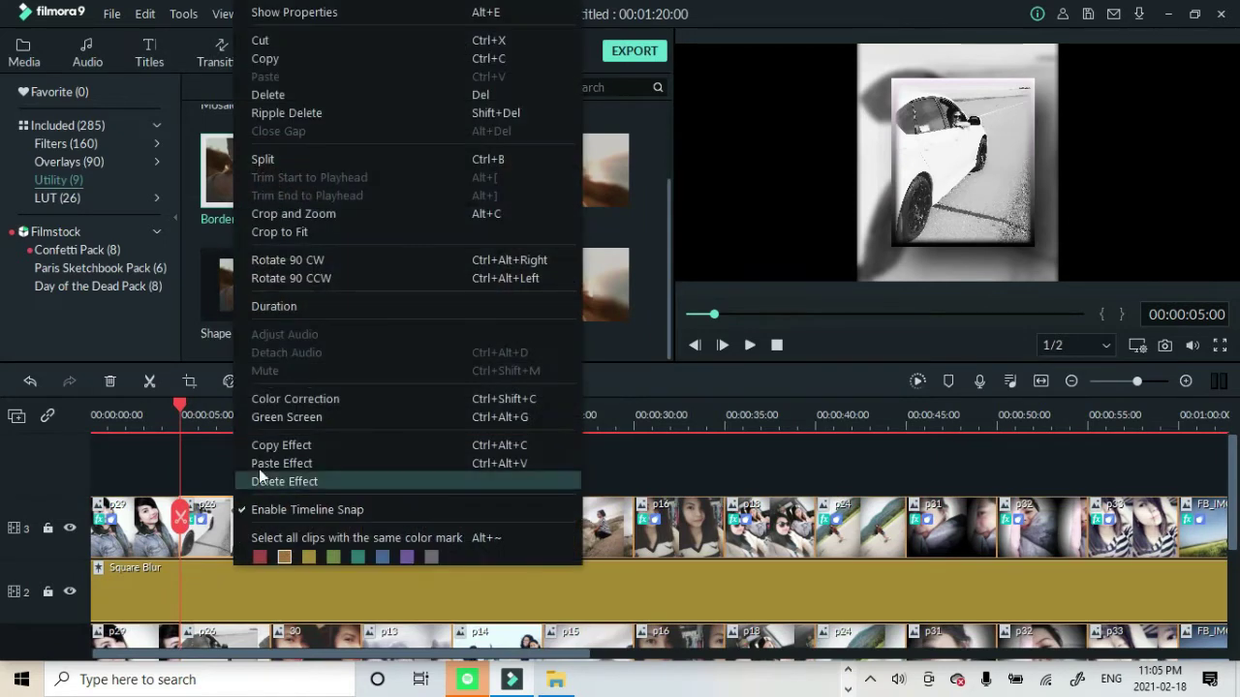
{"action": "left_click", "coordinate": [259, 444]}
{"action": "left_click", "coordinate": [375, 540]}
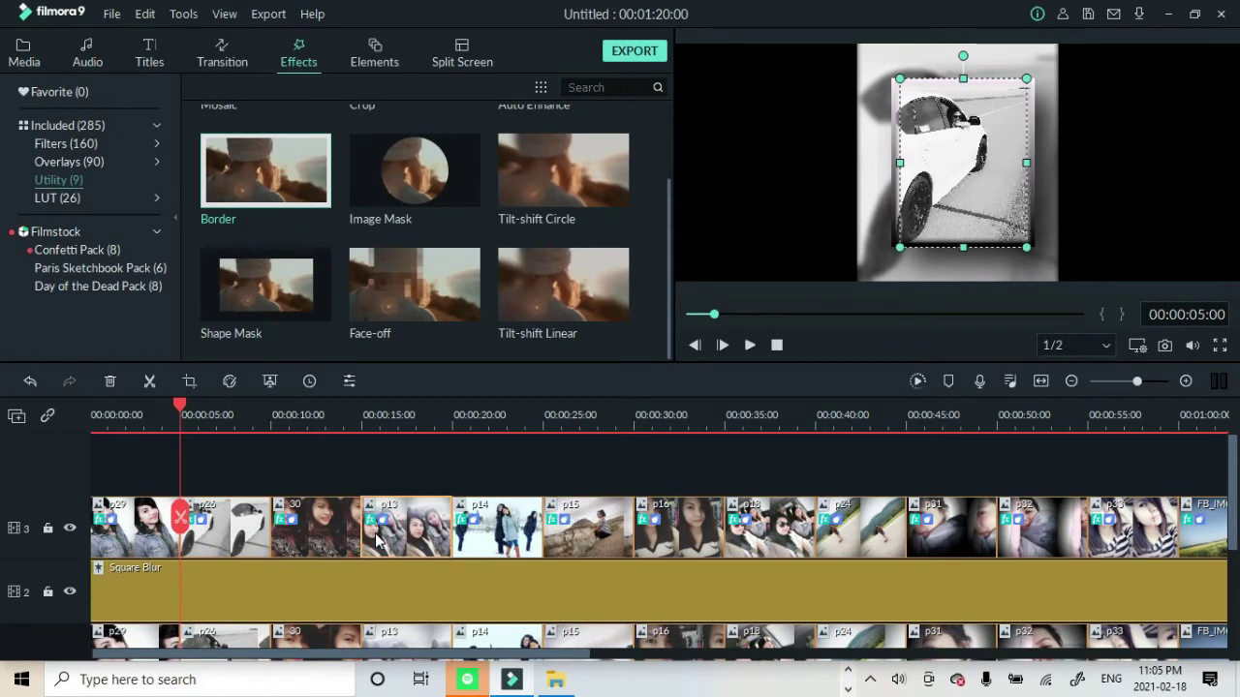
{"action": "left_click", "coordinate": [770, 533], "text": "shift"}
{"action": "right_click", "coordinate": [429, 547]}
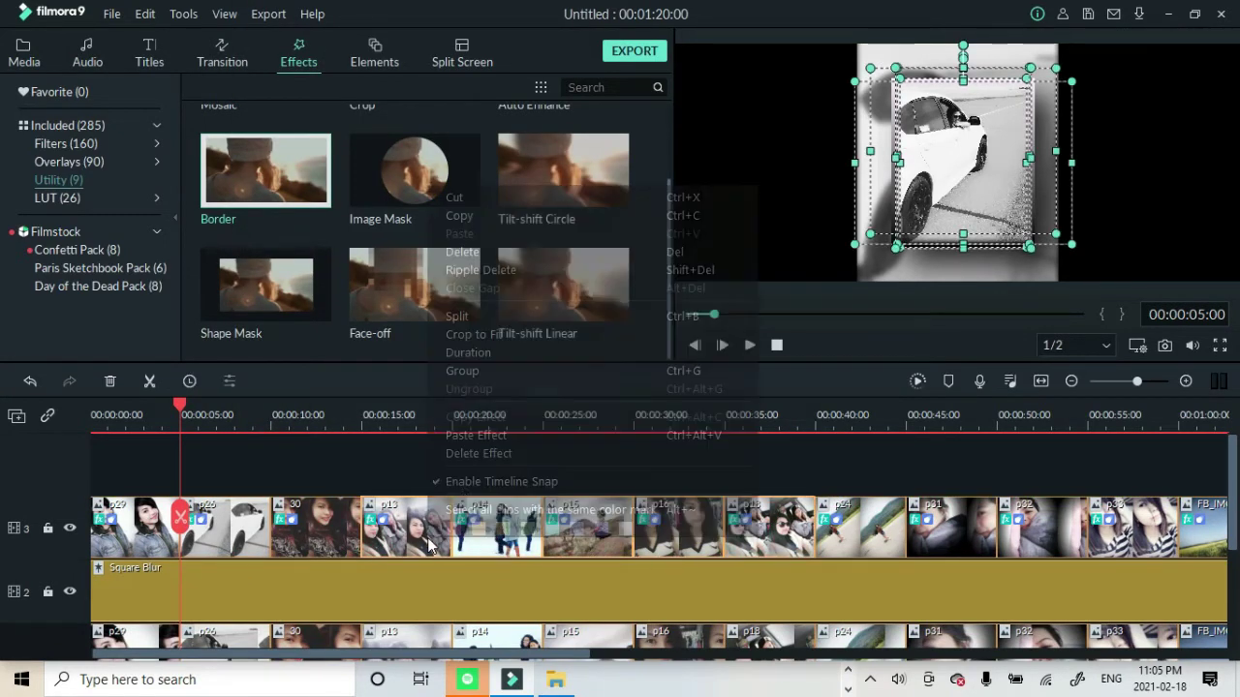
{"action": "left_click", "coordinate": [473, 435]}
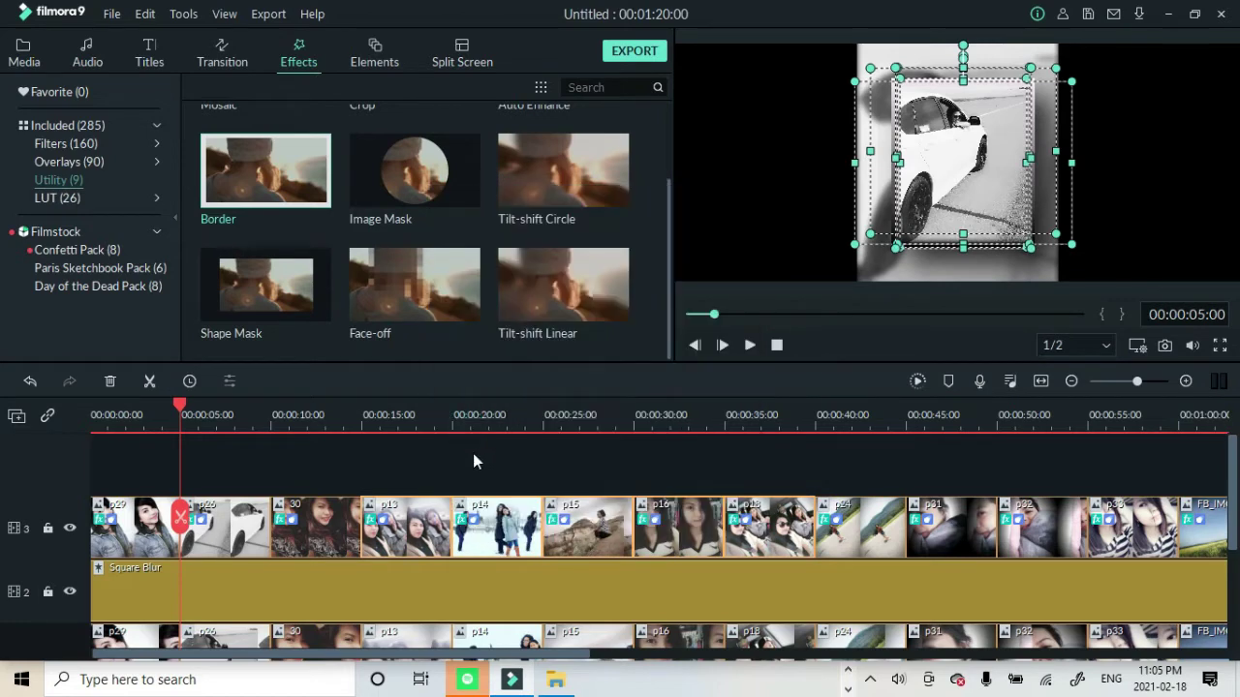
{"action": "double_click", "coordinate": [489, 543]}
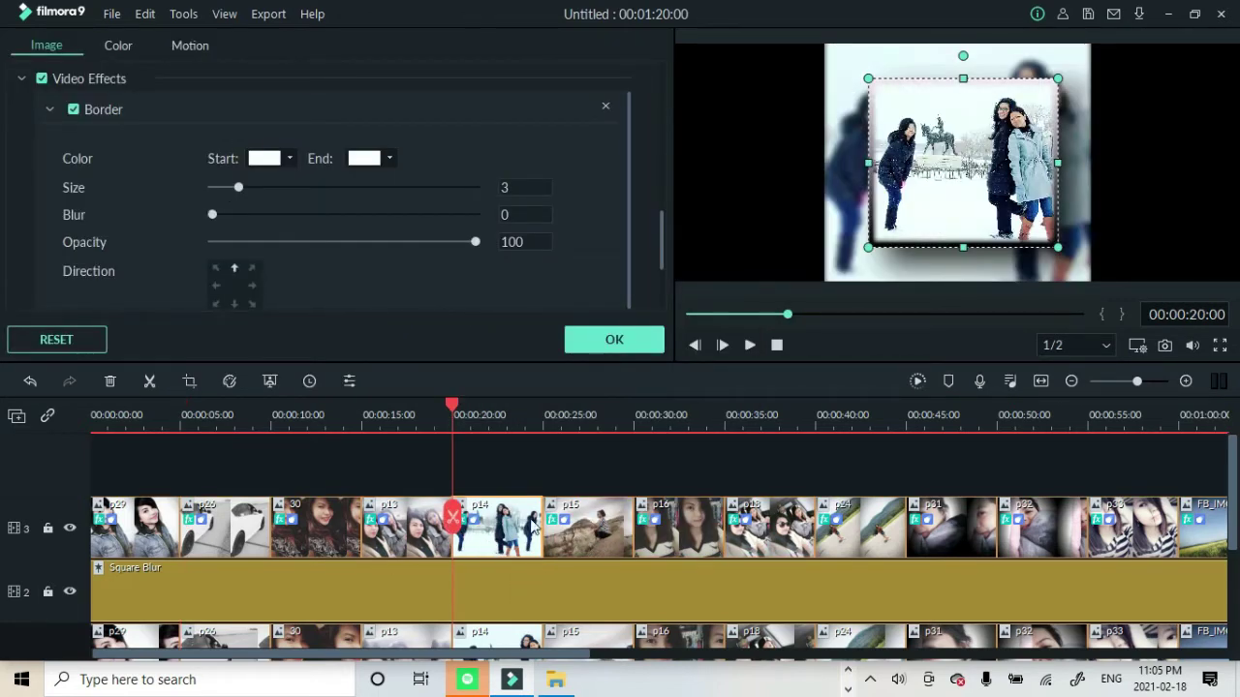
Check the copied border settings on the track 3 photos p14, p15, p16 and p18.
{"action": "left_click", "coordinate": [591, 536]}
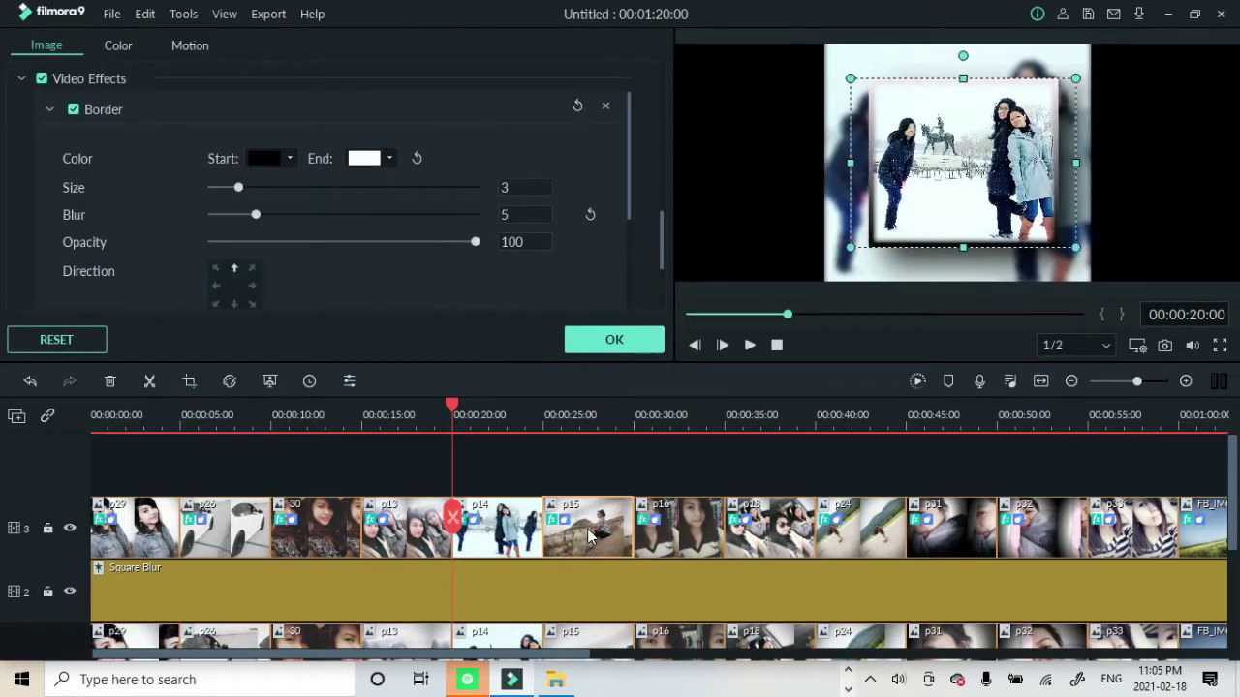
{"action": "left_click", "coordinate": [501, 544]}
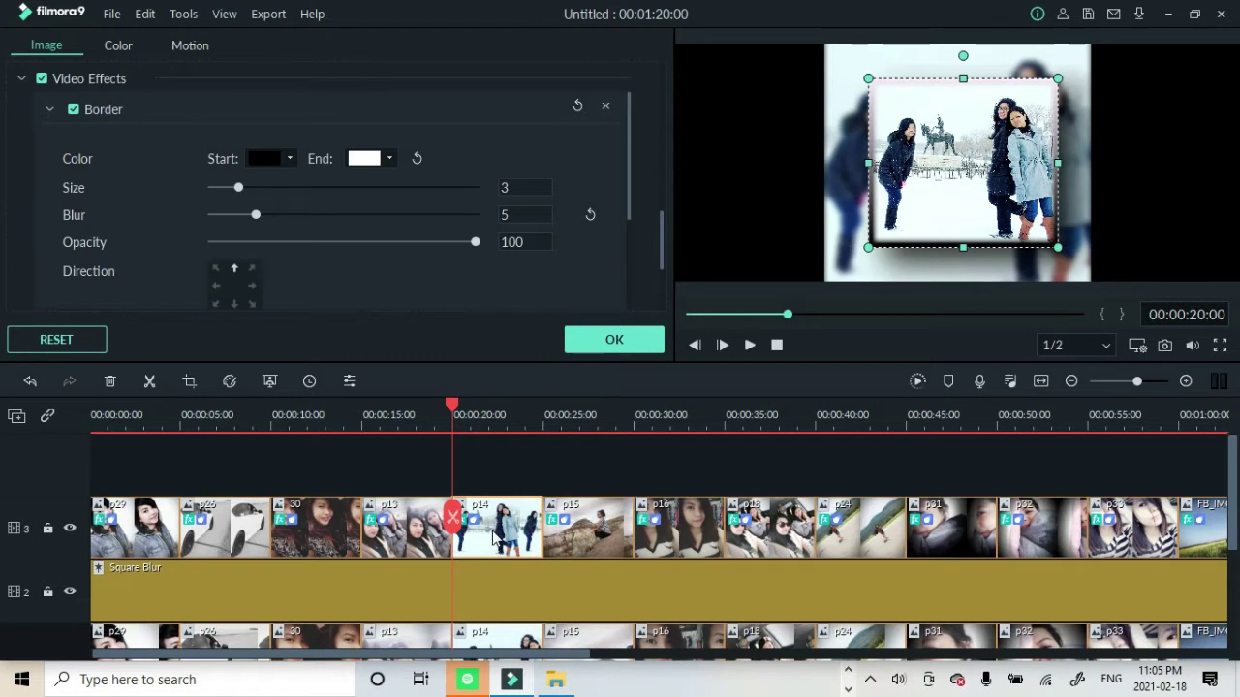
{"action": "left_click", "coordinate": [600, 539]}
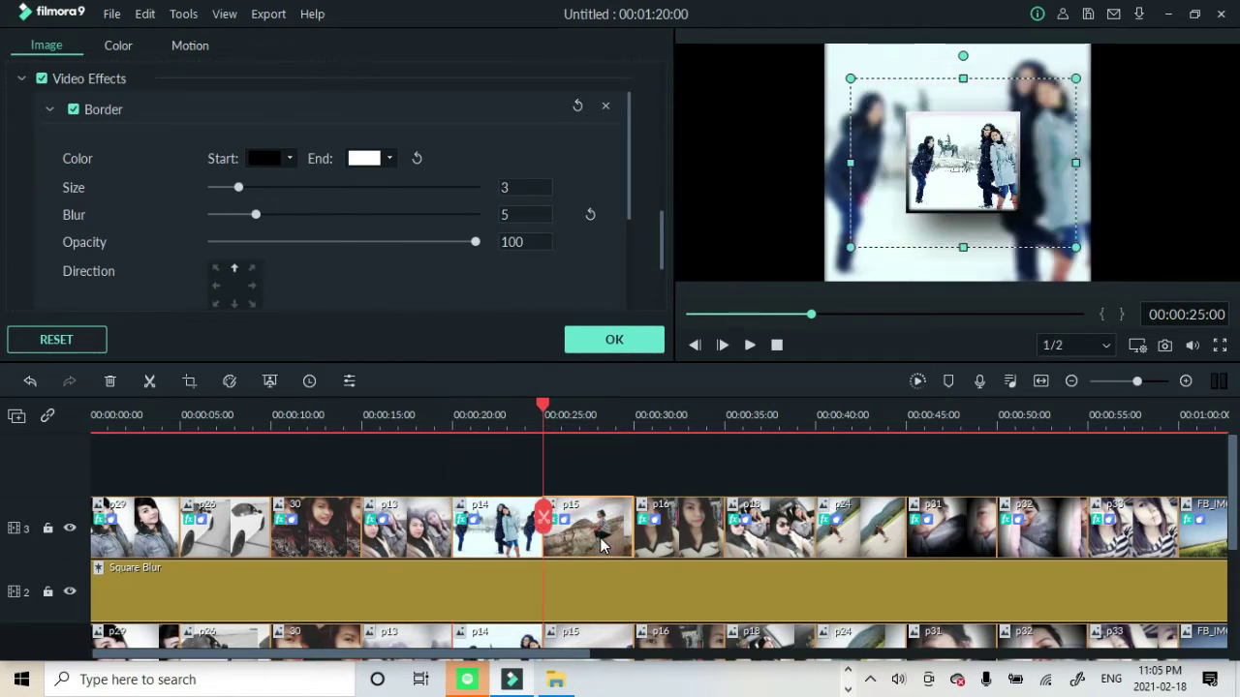
{"action": "left_click", "coordinate": [698, 527]}
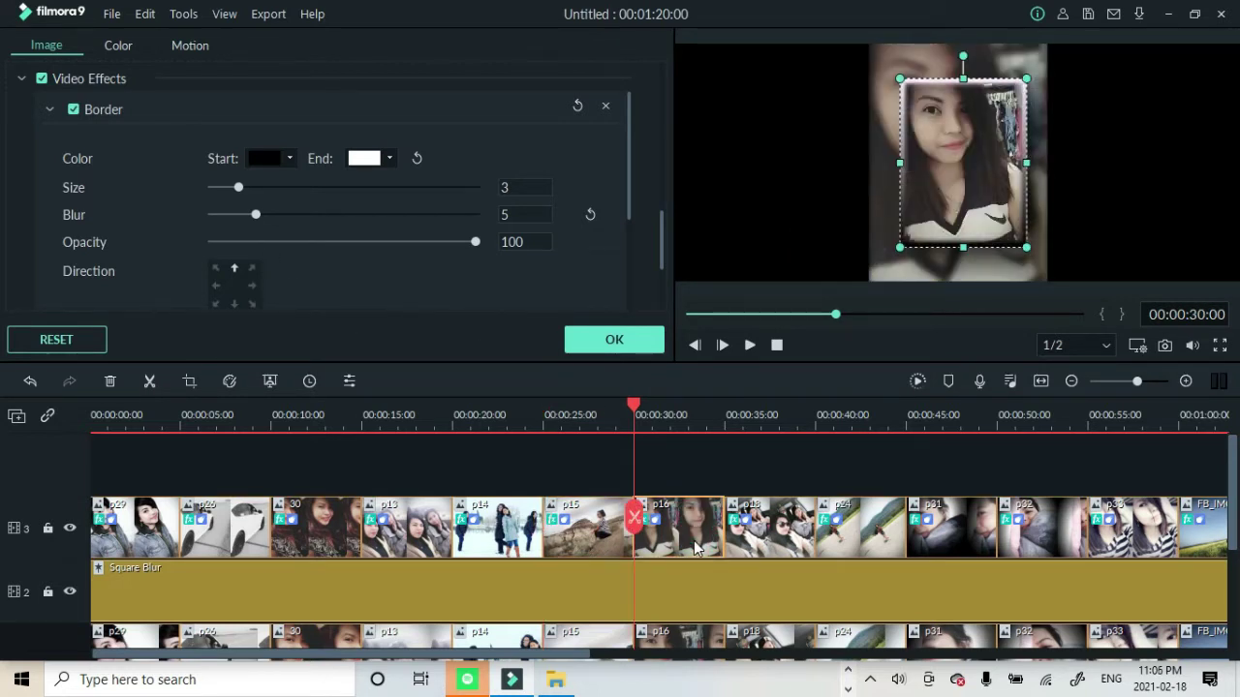
{"action": "left_click", "coordinate": [761, 549]}
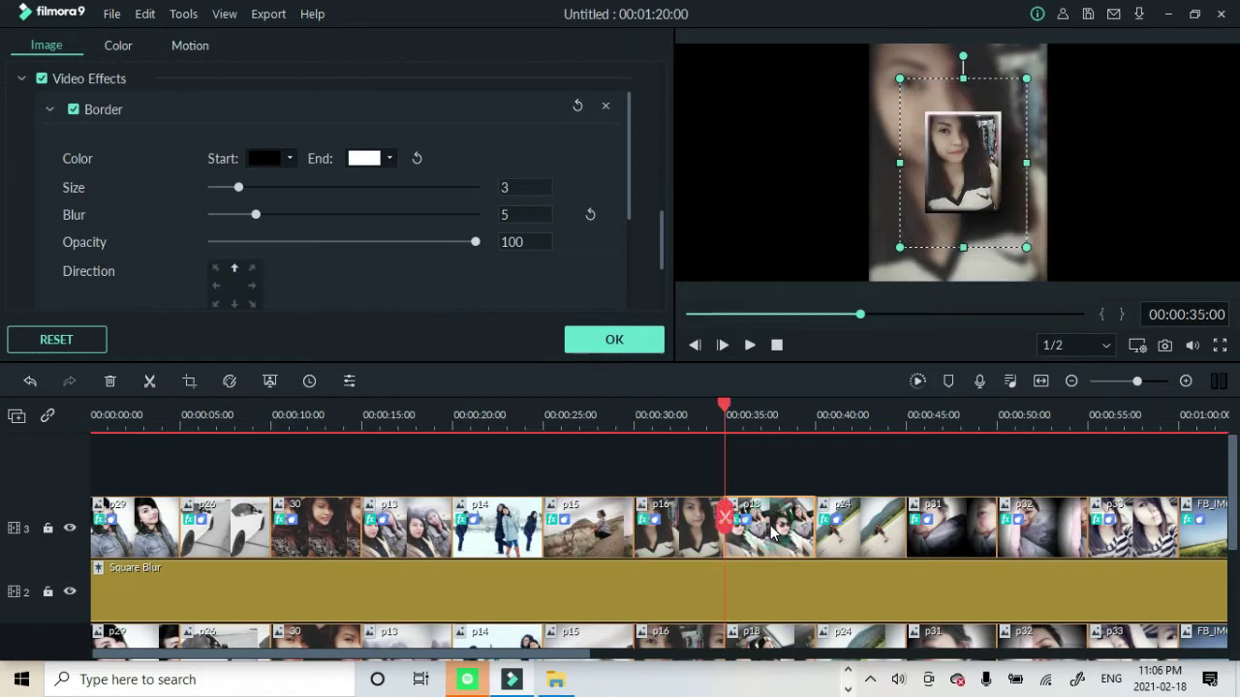
Give p24's border on track 3 a black start color, size 5 and blur 2.
{"action": "left_click", "coordinate": [823, 528]}
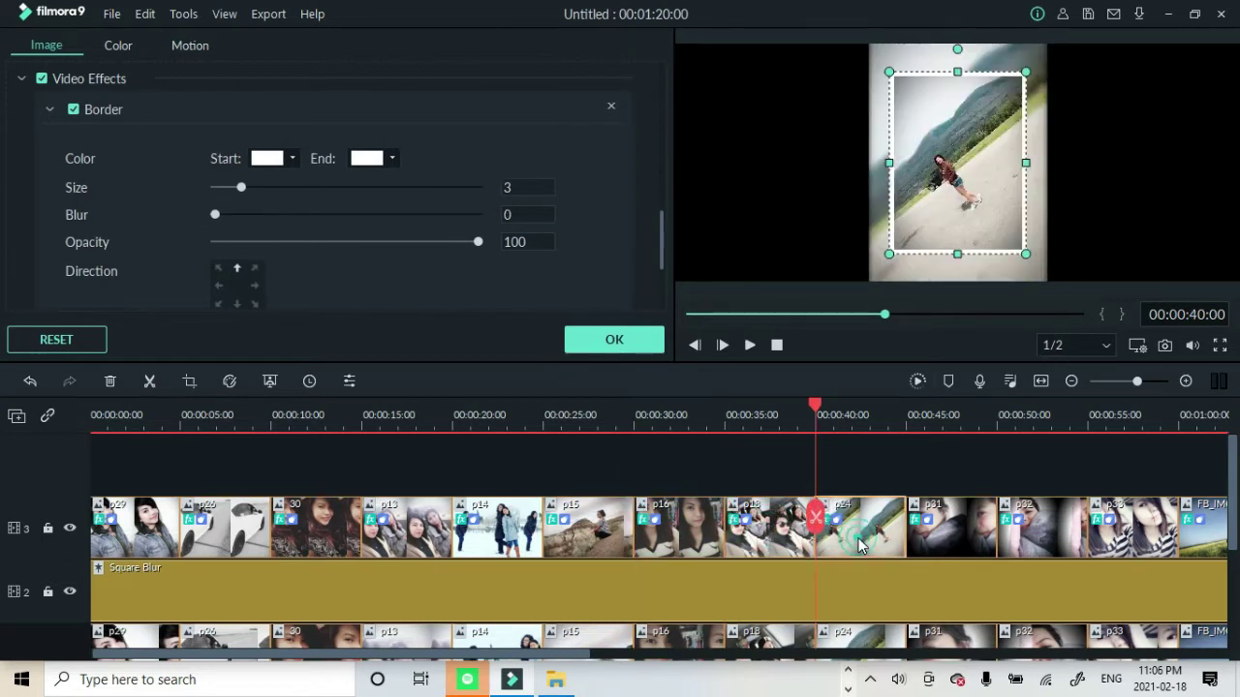
{"action": "left_click", "coordinate": [275, 160]}
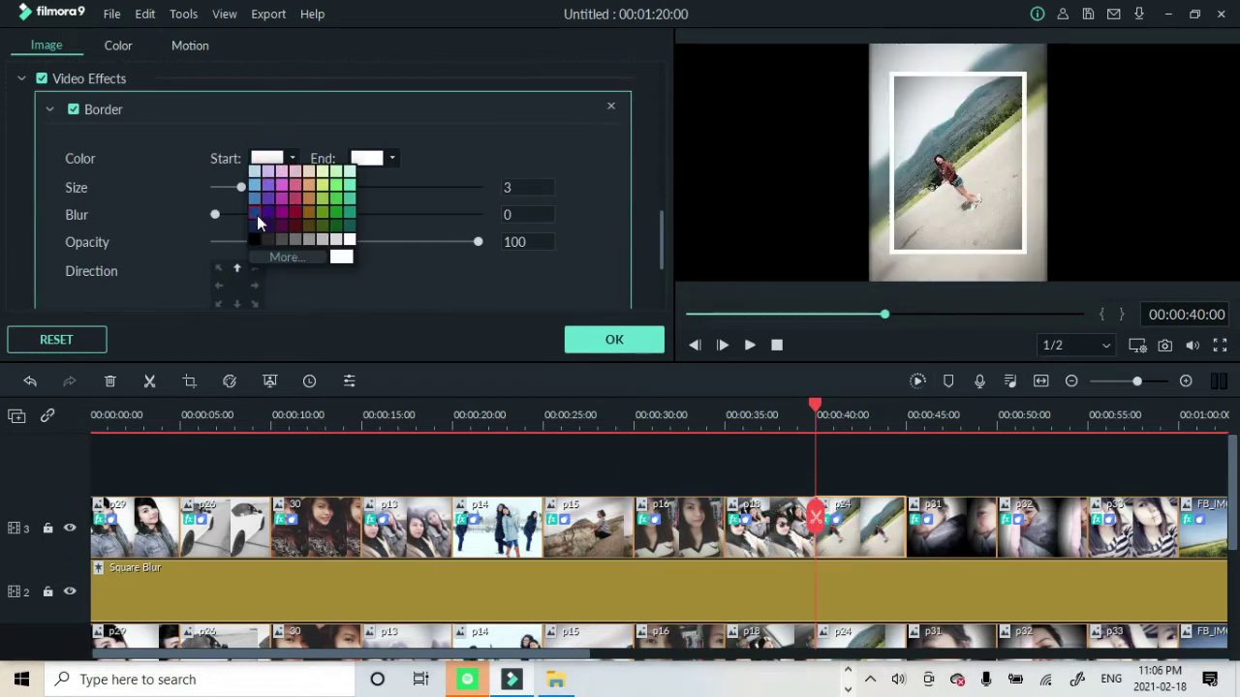
{"action": "left_click", "coordinate": [257, 233]}
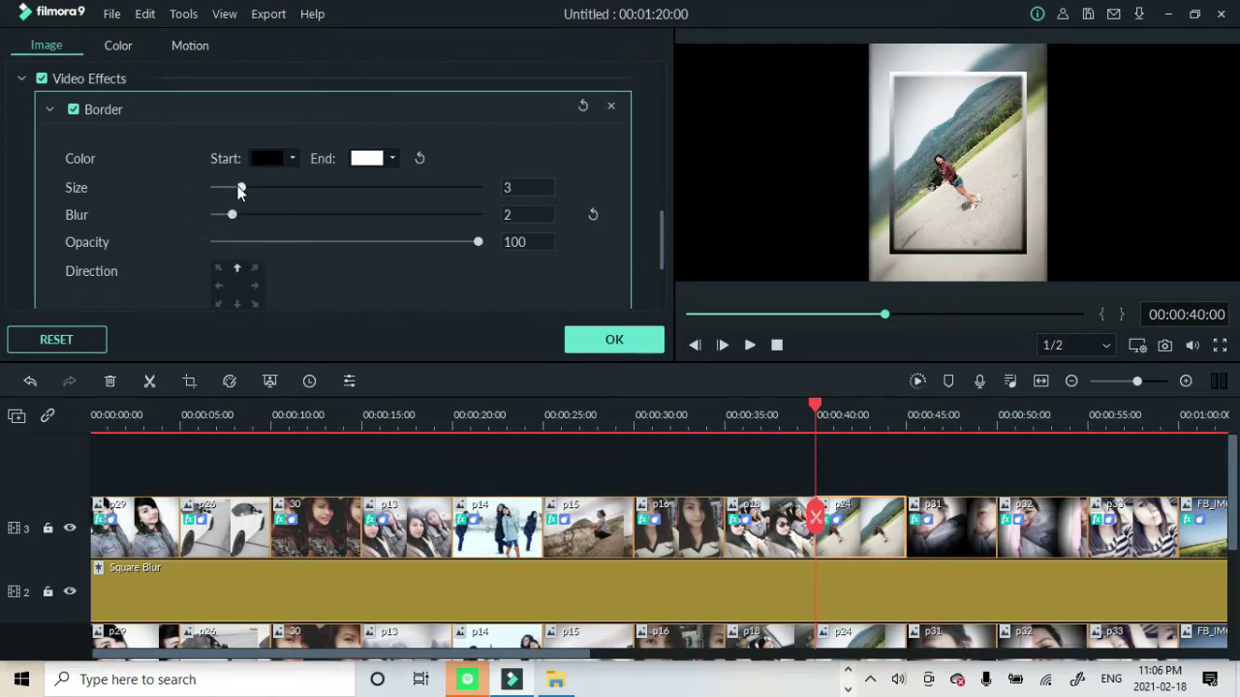
{"action": "left_click_drag", "start_coordinate": [249, 188], "coordinate": [257, 188]}
{"action": "scroll", "coordinate": [293, 286], "scroll_direction": "down", "scroll_amount": 1}
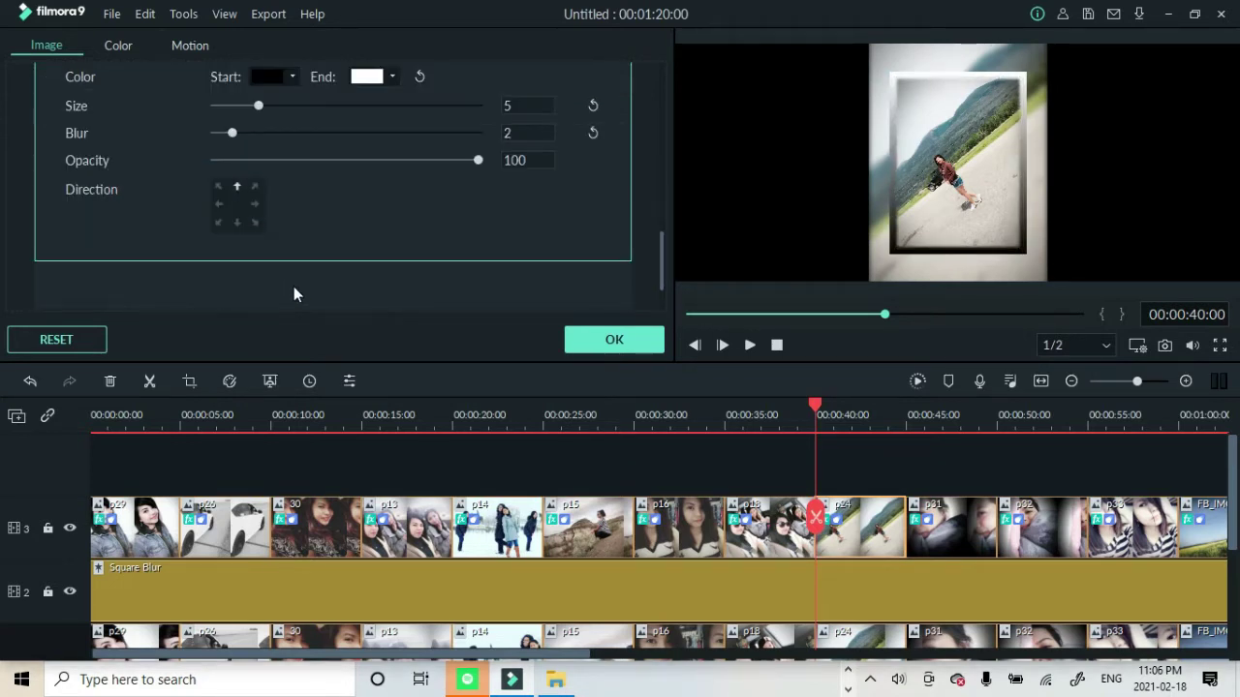
Enable the drop shadow on p24 and apply the photo settings.
{"action": "scroll", "coordinate": [181, 155], "scroll_direction": "up", "scroll_amount": 2}
{"action": "scroll", "coordinate": [192, 209], "scroll_direction": "up", "scroll_amount": 2}
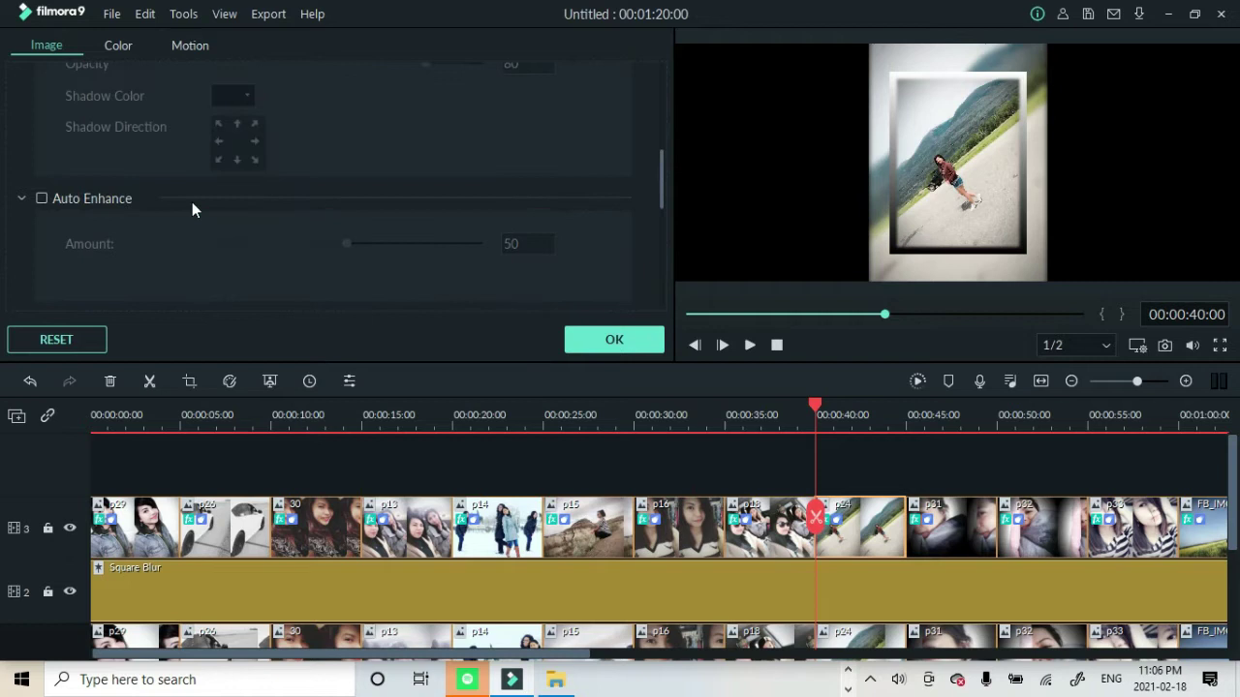
{"action": "left_click", "coordinate": [41, 199]}
{"action": "scroll", "coordinate": [228, 223], "scroll_direction": "up", "scroll_amount": 2}
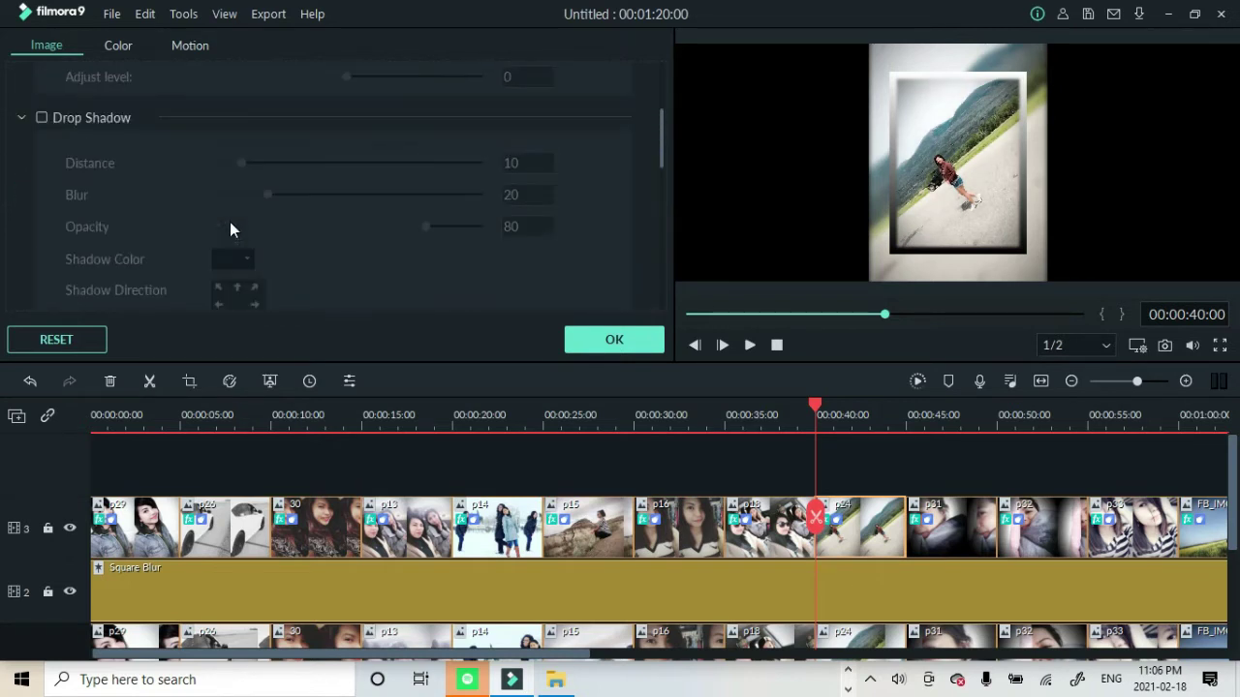
{"action": "left_click", "coordinate": [42, 117]}
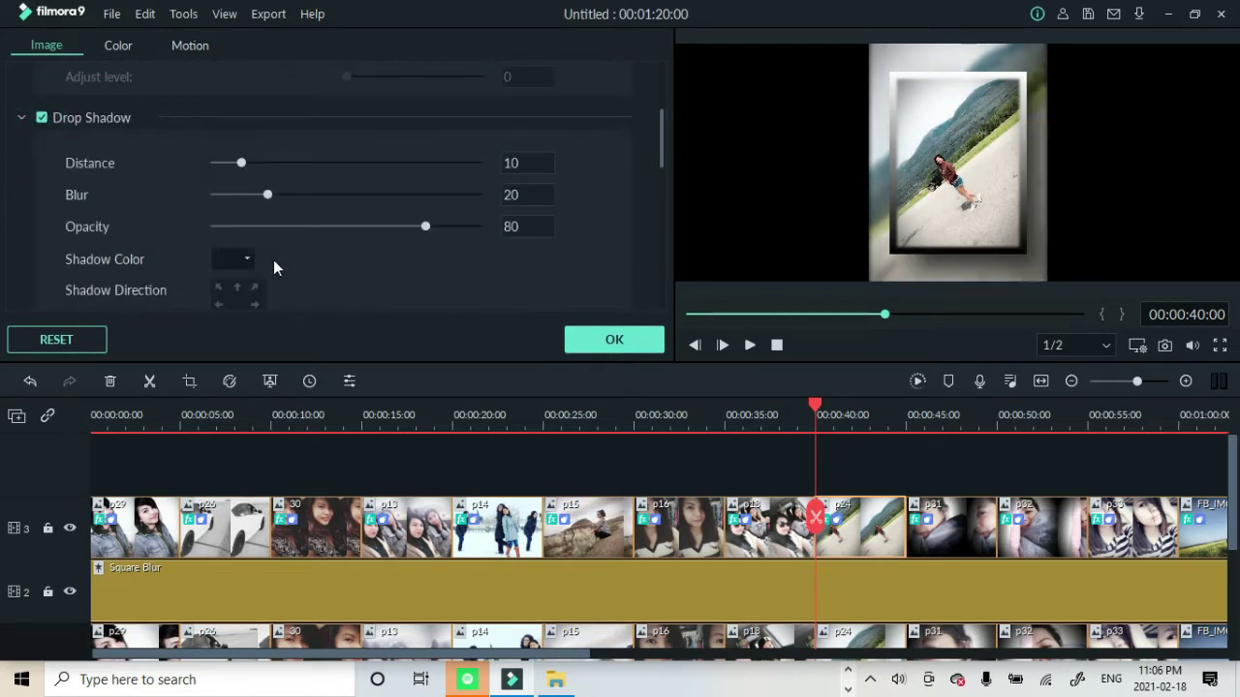
{"action": "scroll", "coordinate": [281, 264], "scroll_direction": "down", "scroll_amount": 1}
{"action": "scroll", "coordinate": [404, 246], "scroll_direction": "down", "scroll_amount": 5}
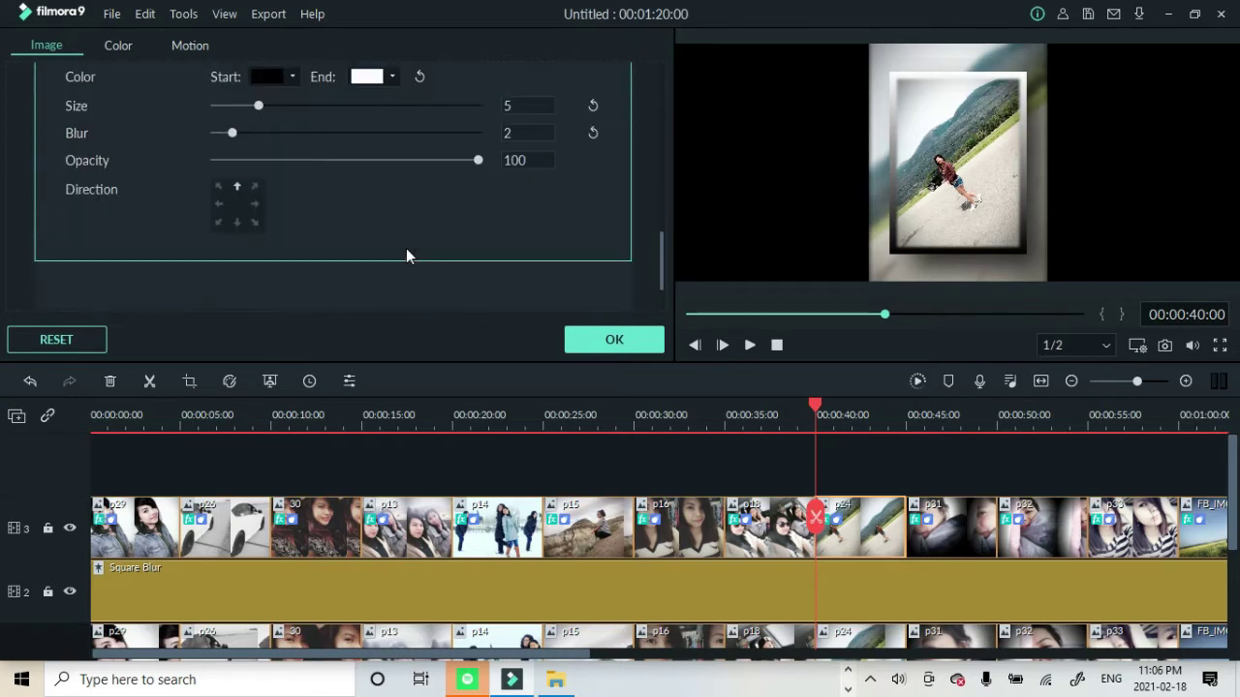
{"action": "left_click", "coordinate": [592, 337]}
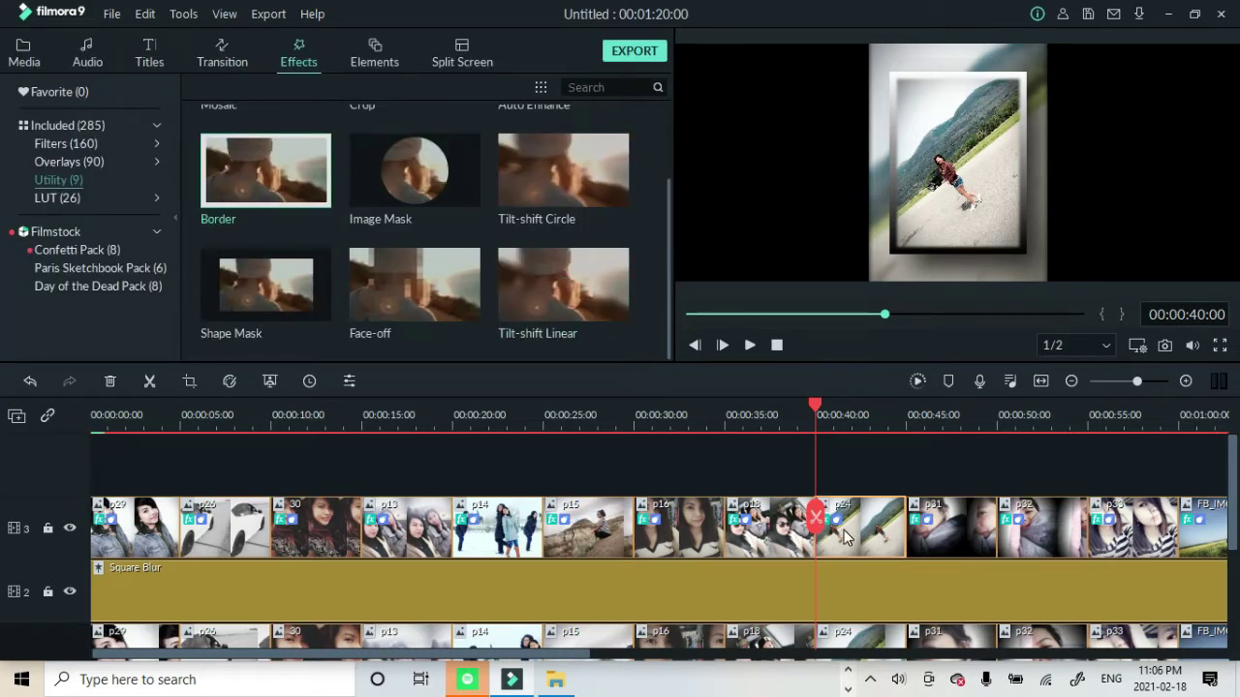
Give p31's border on track 3 a black start color, size 4 and blur 1.
{"action": "double_click", "coordinate": [976, 548]}
{"action": "scroll", "coordinate": [302, 123], "scroll_direction": "up", "scroll_amount": 1}
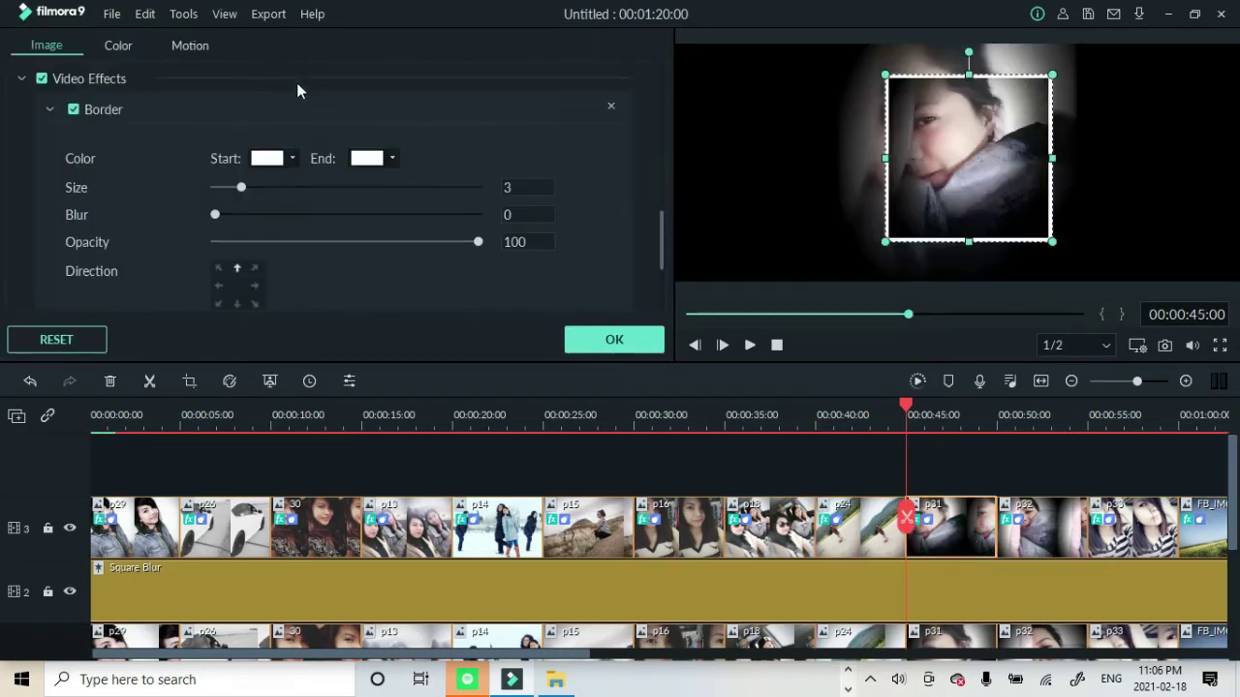
{"action": "left_click", "coordinate": [292, 159]}
{"action": "left_click", "coordinate": [238, 225]}
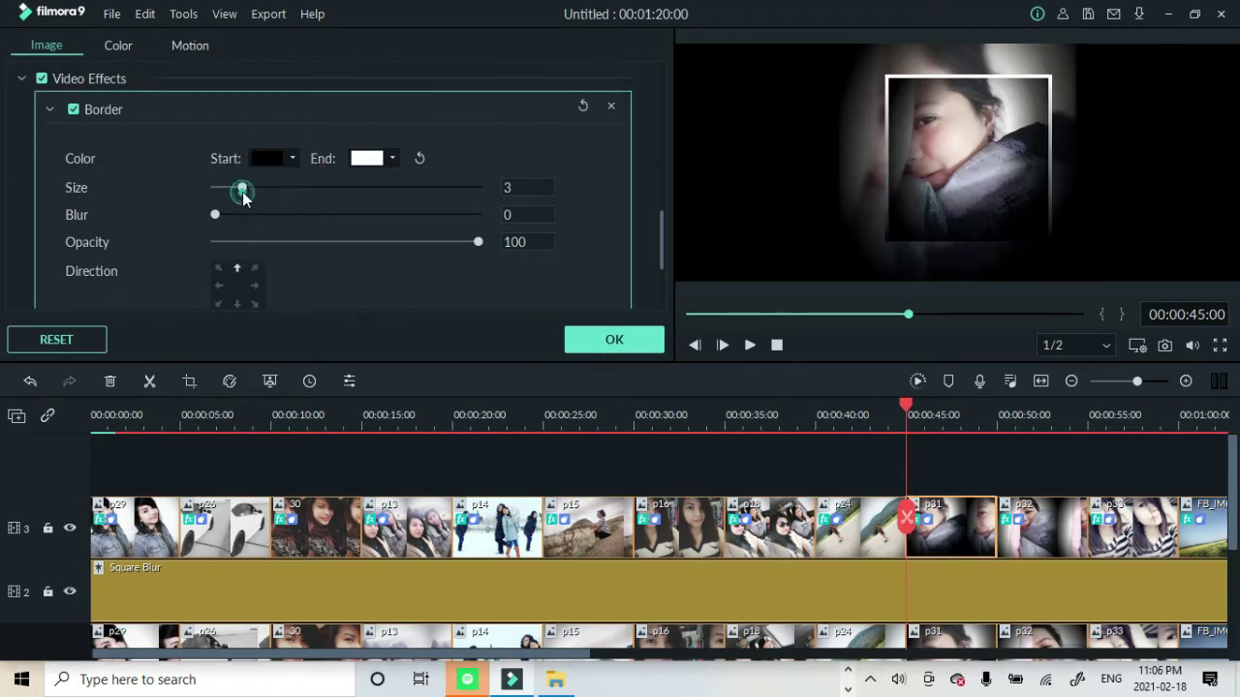
{"action": "left_click_drag", "start_coordinate": [242, 194], "coordinate": [223, 216]}
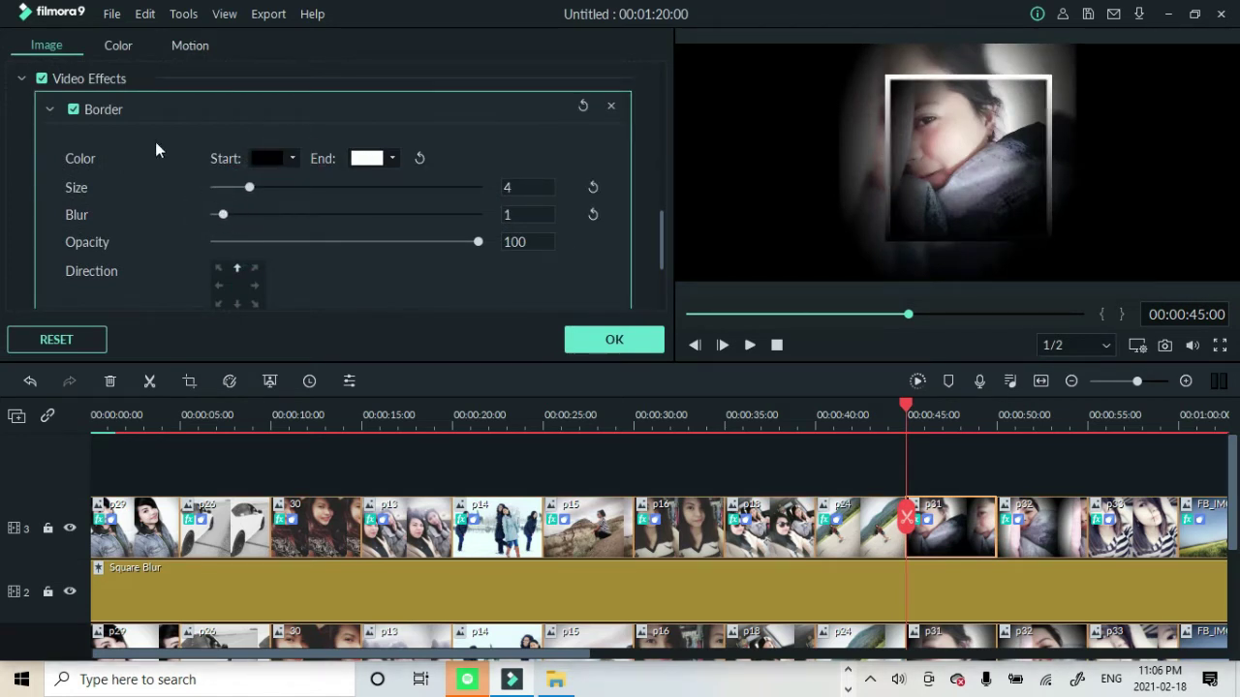
Enable the drop shadow on p31 and apply the photo settings.
{"action": "scroll", "coordinate": [96, 239], "scroll_direction": "up", "scroll_amount": 2}
{"action": "left_click", "coordinate": [40, 118]}
{"action": "scroll", "coordinate": [242, 171], "scroll_direction": "up", "scroll_amount": 4}
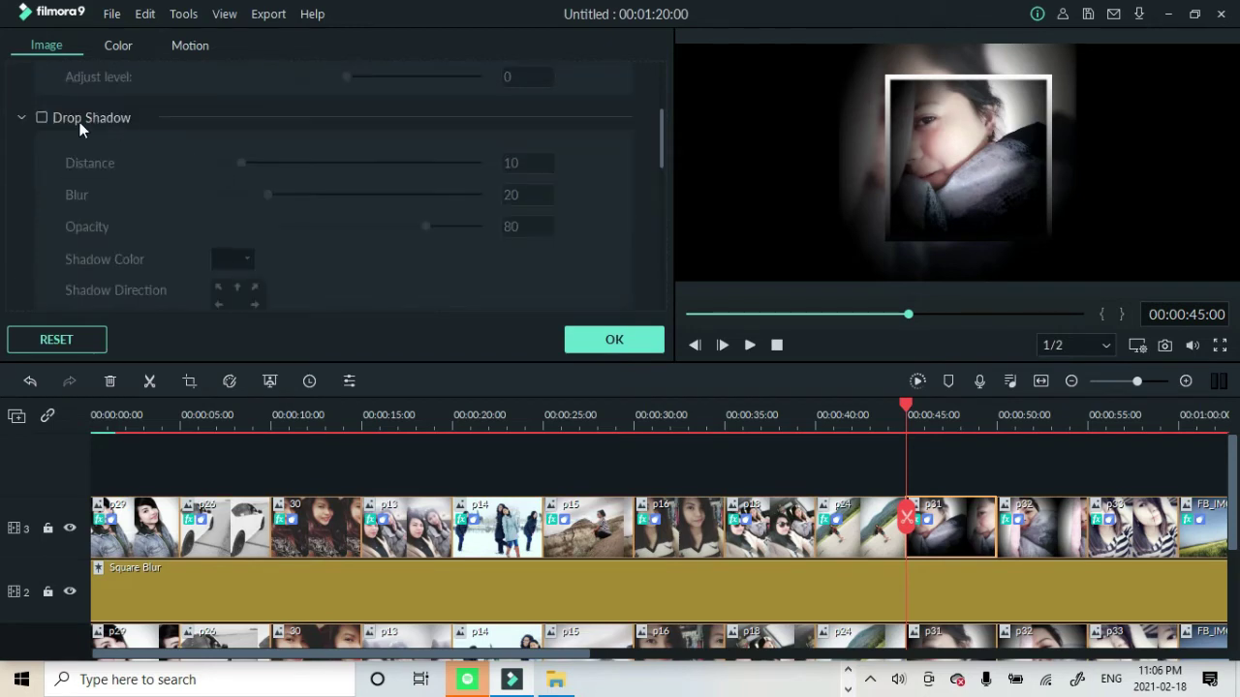
{"action": "left_click", "coordinate": [41, 117]}
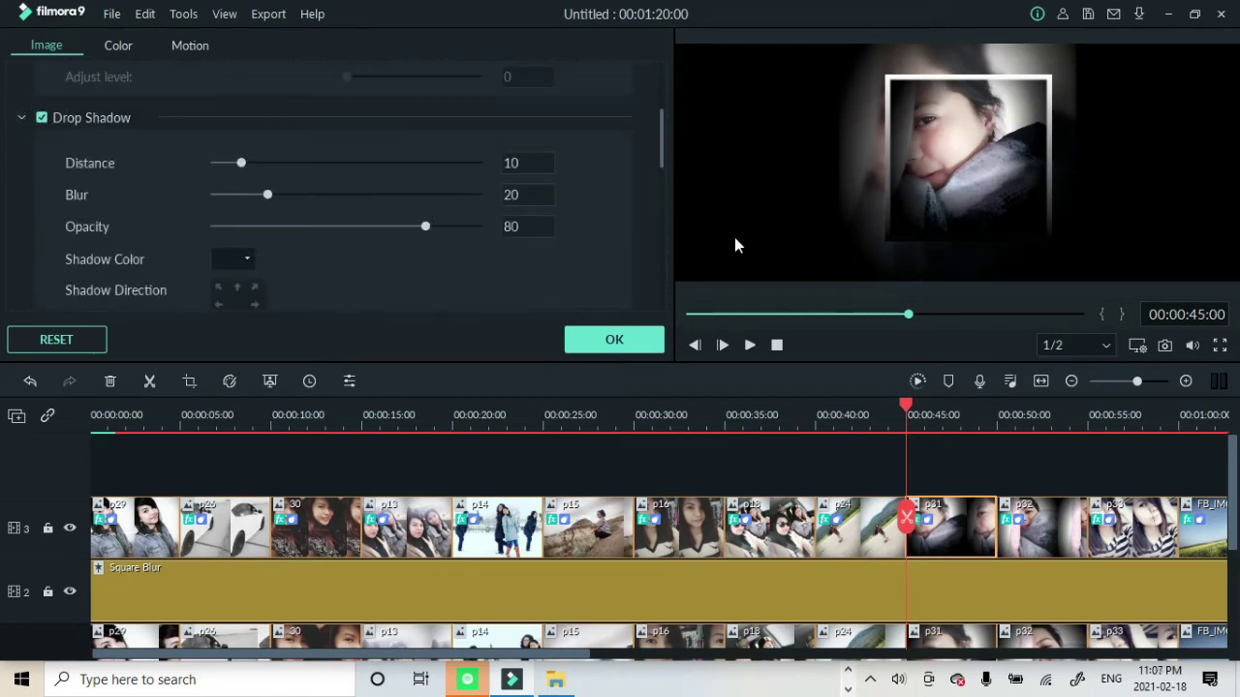
{"action": "left_click", "coordinate": [614, 339]}
Copy p24's effects onto p32 on track 3 and open p32's settings to check them.
{"action": "left_click", "coordinate": [874, 531]}
{"action": "right_click", "coordinate": [874, 531]}
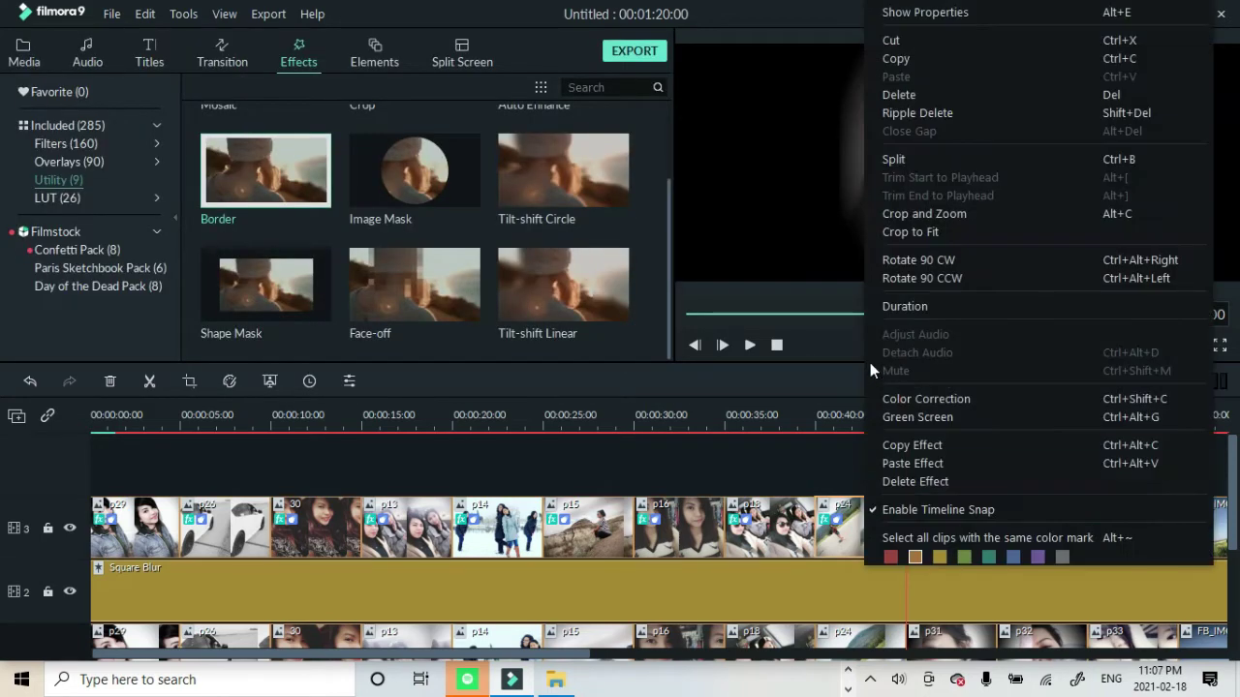
{"action": "left_click", "coordinate": [912, 447]}
{"action": "right_click", "coordinate": [1074, 542]}
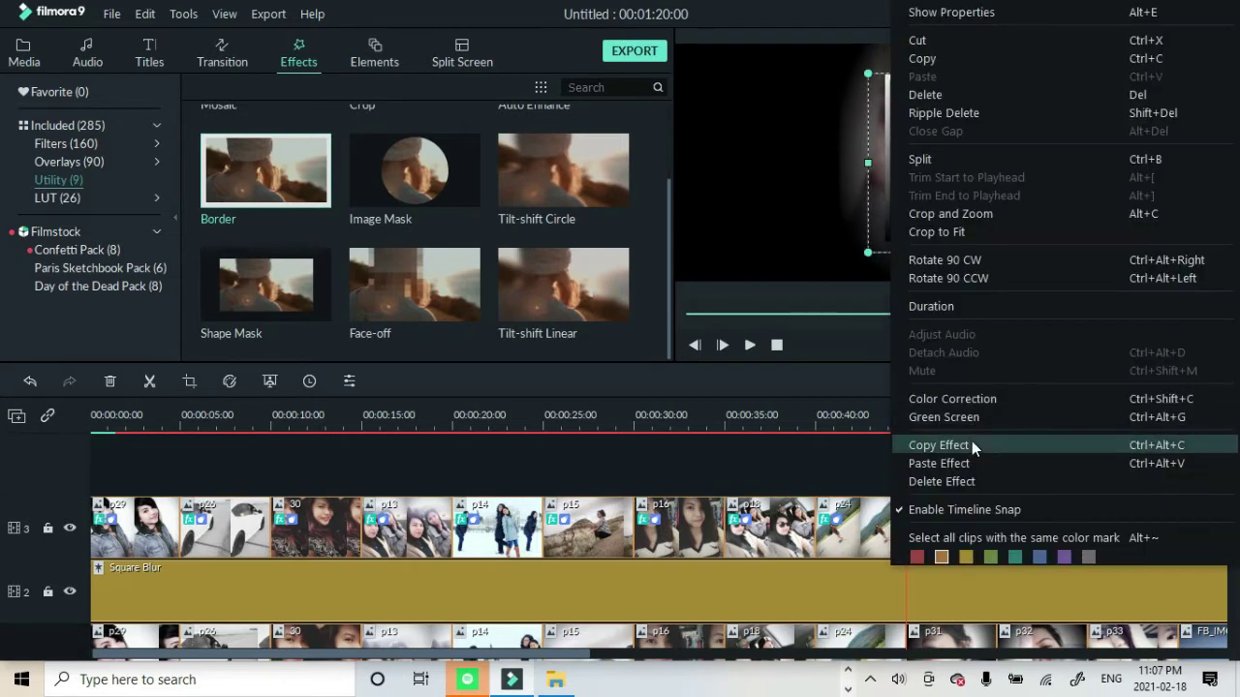
{"action": "left_click", "coordinate": [966, 463]}
{"action": "double_click", "coordinate": [1038, 539]}
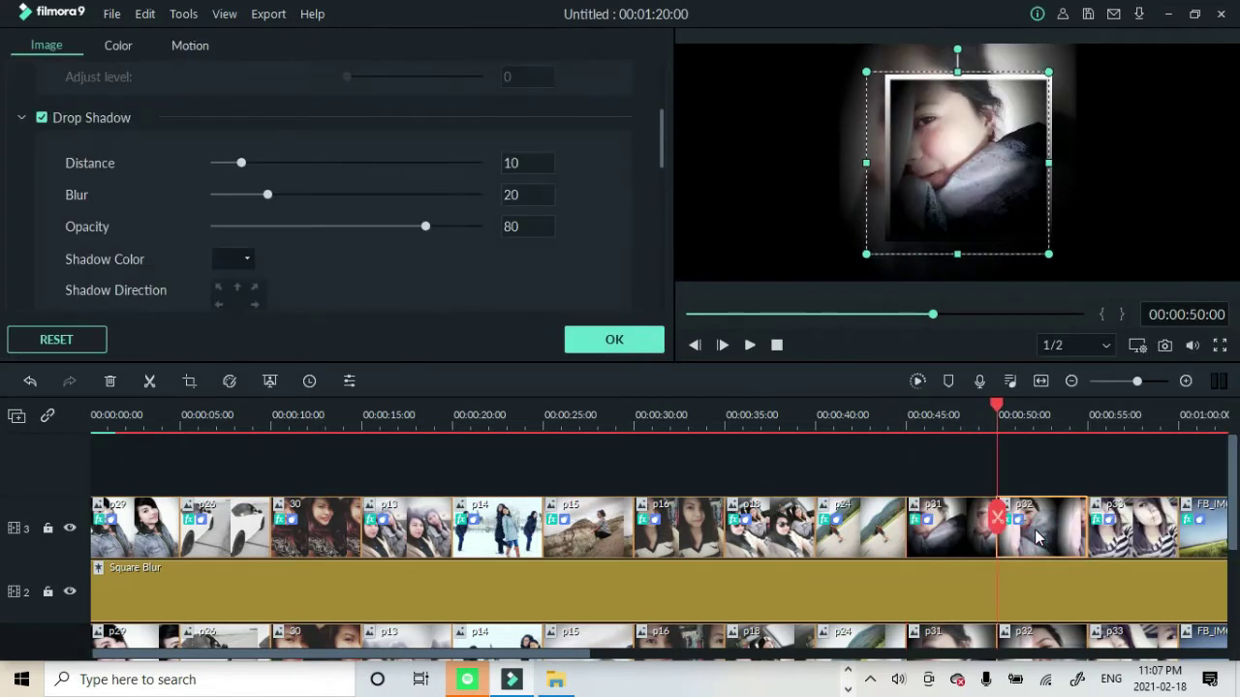
{"action": "scroll", "coordinate": [371, 210], "scroll_direction": "up", "scroll_amount": 3}
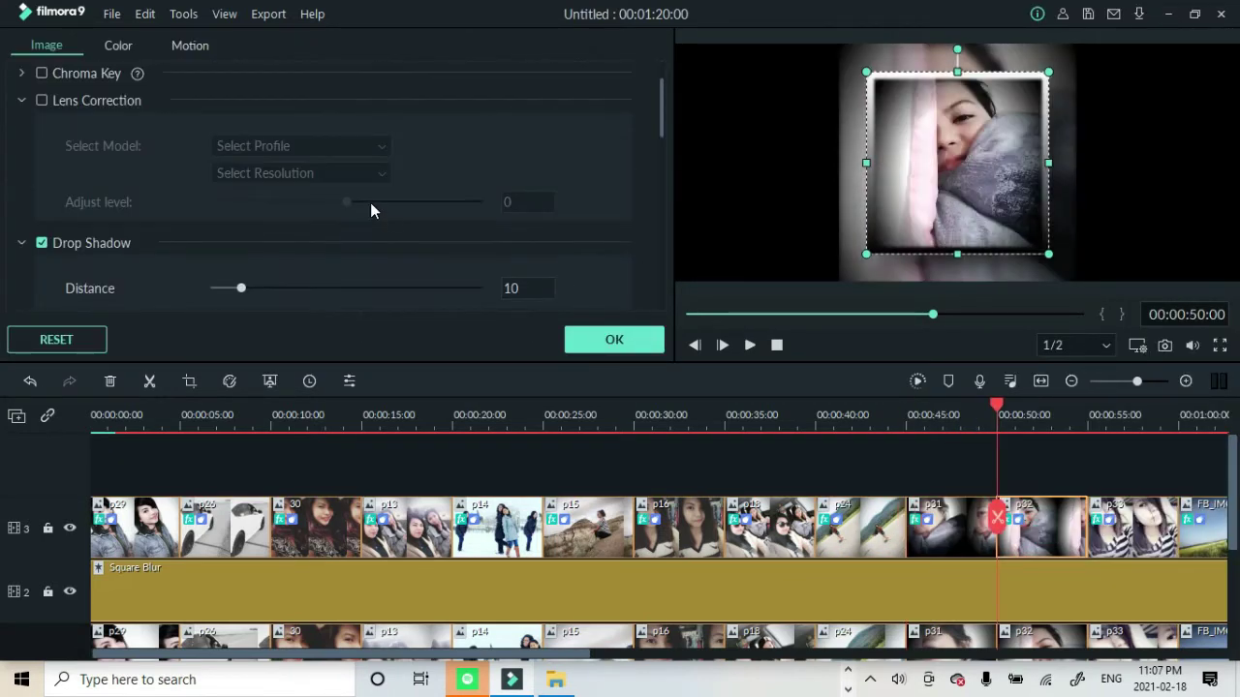
{"action": "scroll", "coordinate": [346, 165], "scroll_direction": "up", "scroll_amount": 1}
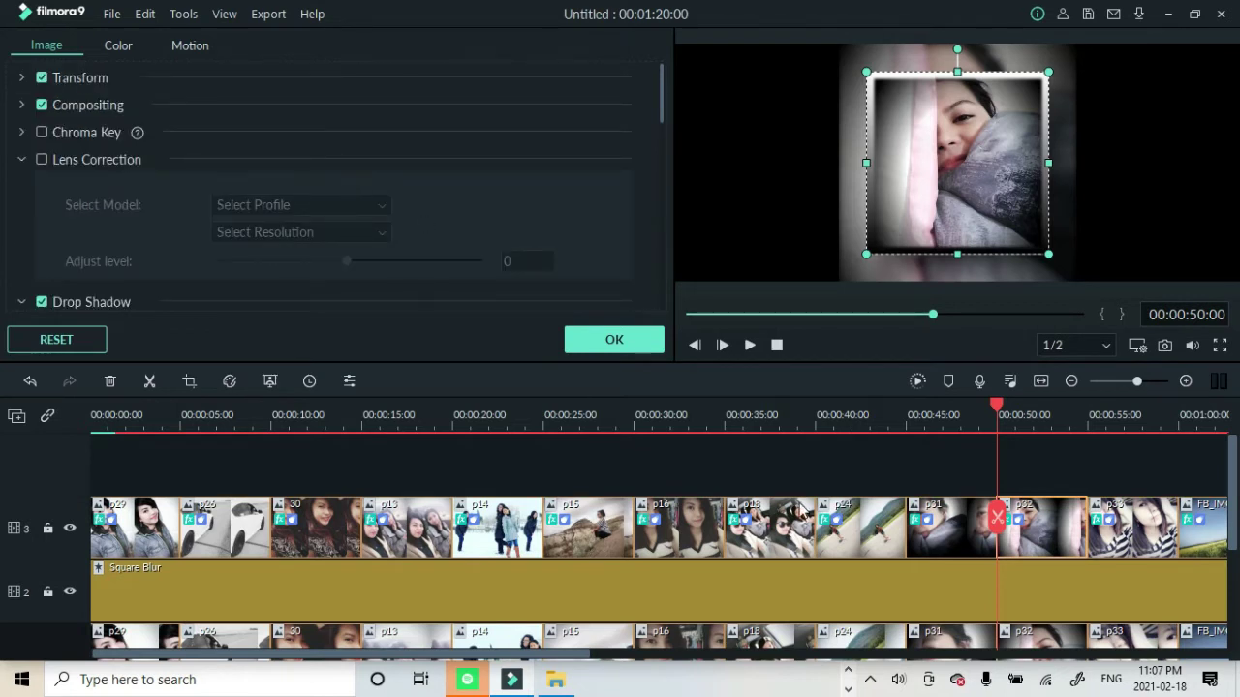
Copy p24's effects onto the track 3 photos p33 and FB_IMG_159517.
{"action": "left_click_drag", "start_coordinate": [524, 658], "coordinate": [736, 678]}
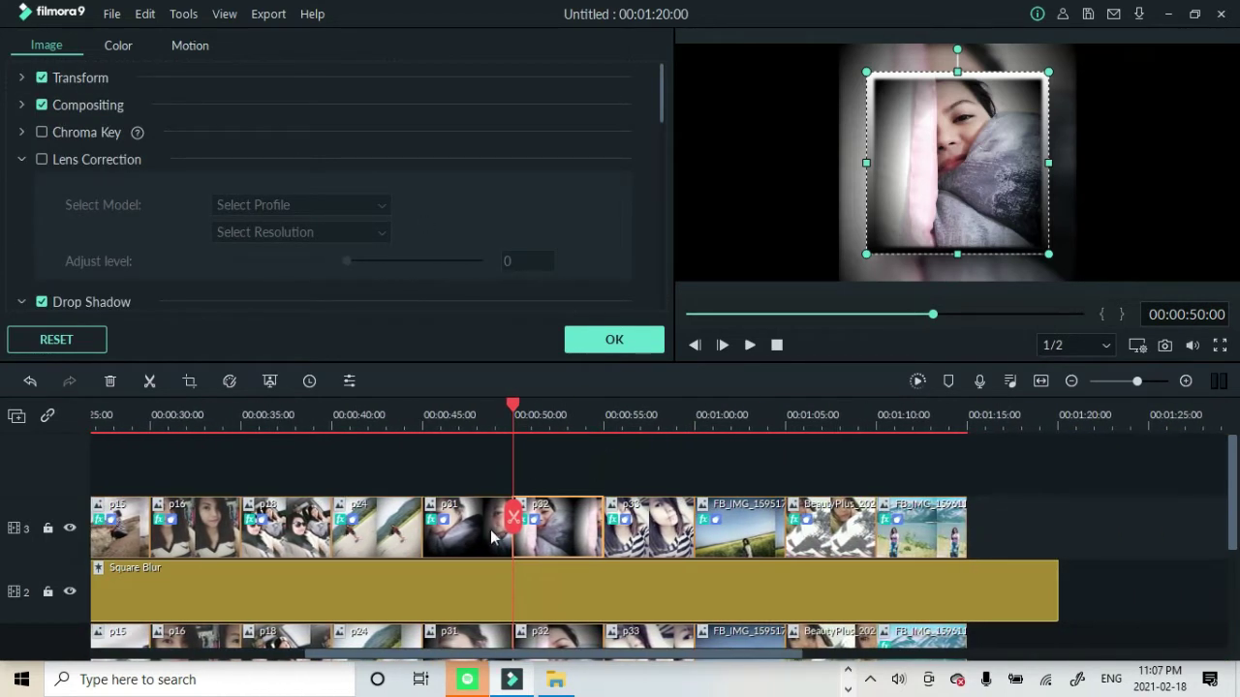
{"action": "double_click", "coordinate": [397, 532]}
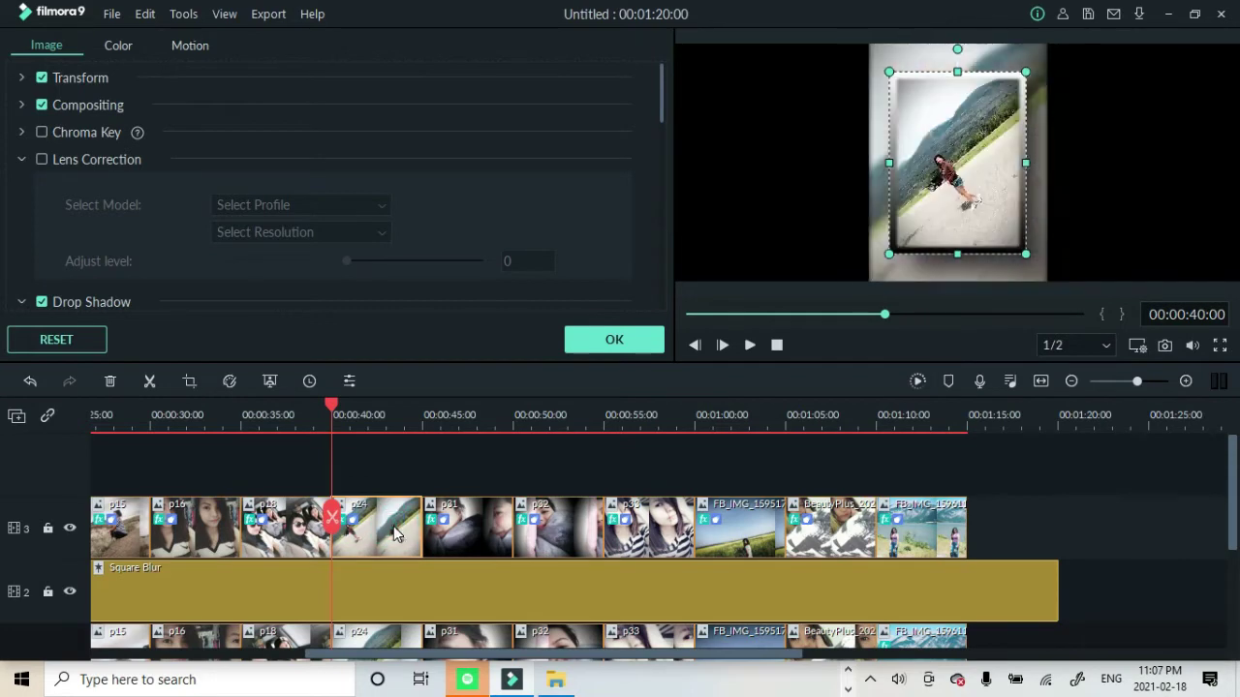
{"action": "right_click", "coordinate": [394, 533]}
{"action": "left_click", "coordinate": [441, 442]}
{"action": "right_click", "coordinate": [665, 531]}
{"action": "left_click", "coordinate": [684, 463]}
{"action": "right_click", "coordinate": [377, 544]}
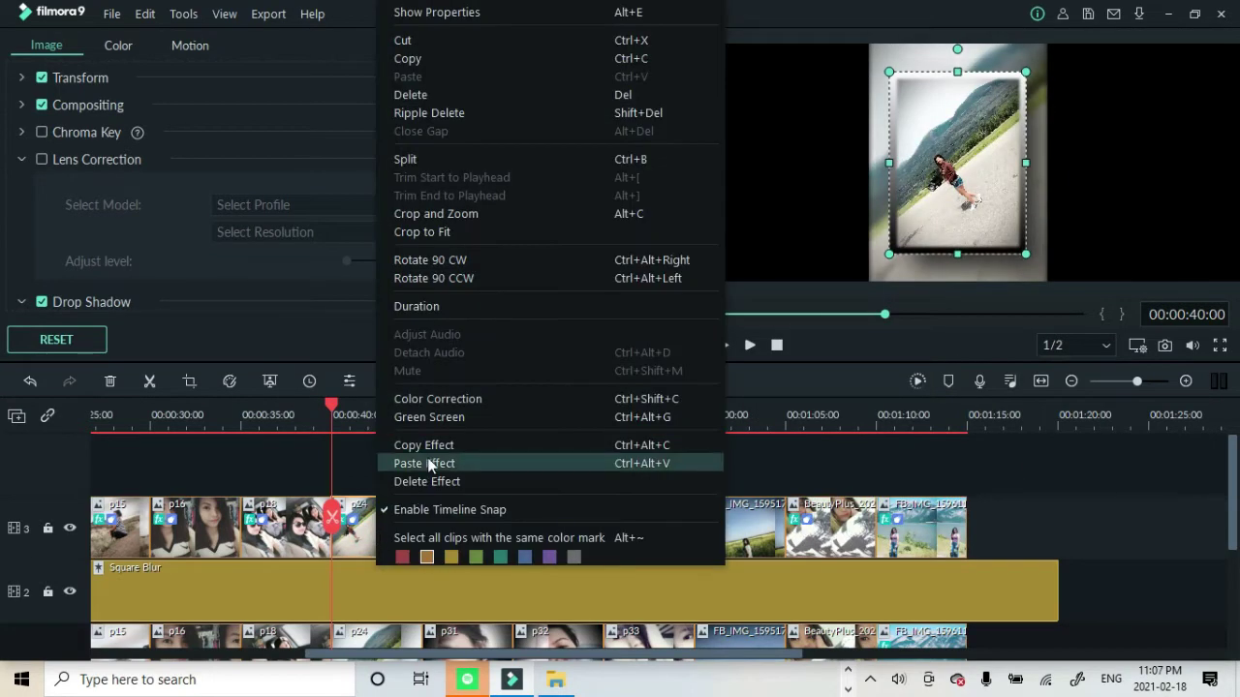
{"action": "left_click", "coordinate": [434, 464]}
{"action": "right_click", "coordinate": [754, 540]}
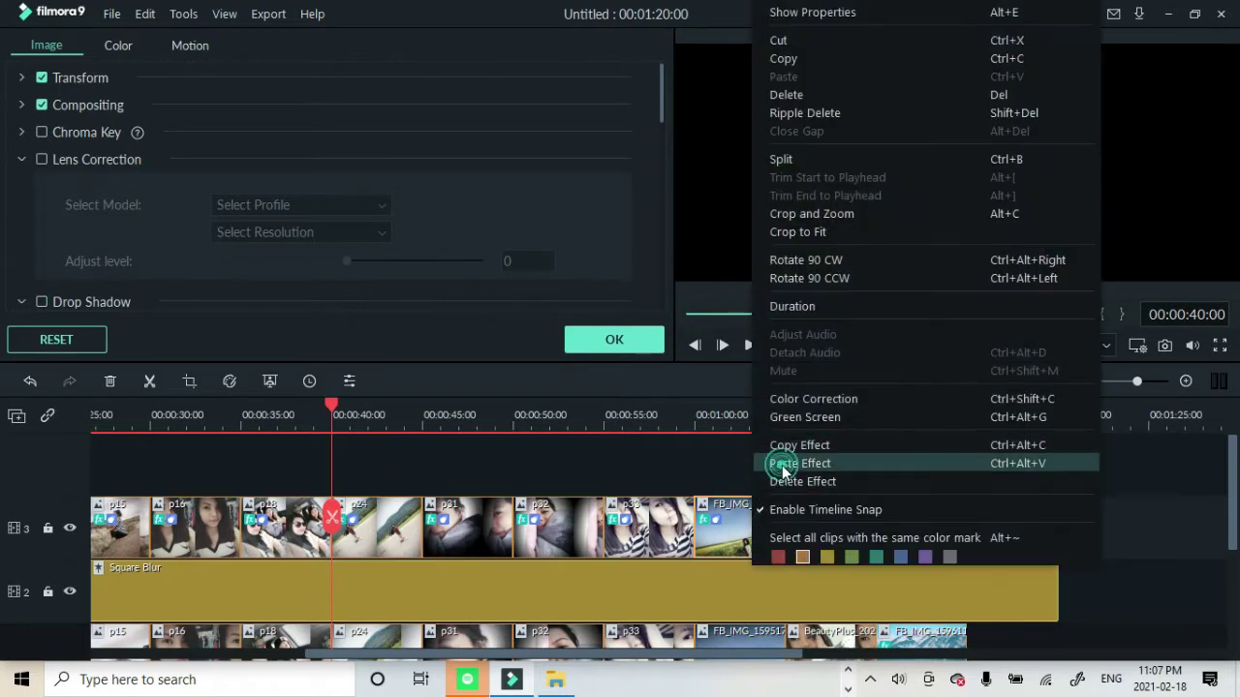
{"action": "left_click", "coordinate": [783, 463]}
Copy p24's effects onto the BeautyPlus photo and the last FB_IMG photo on track 3, and close the photo settings.
{"action": "right_click", "coordinate": [362, 544]}
{"action": "left_click", "coordinate": [399, 463]}
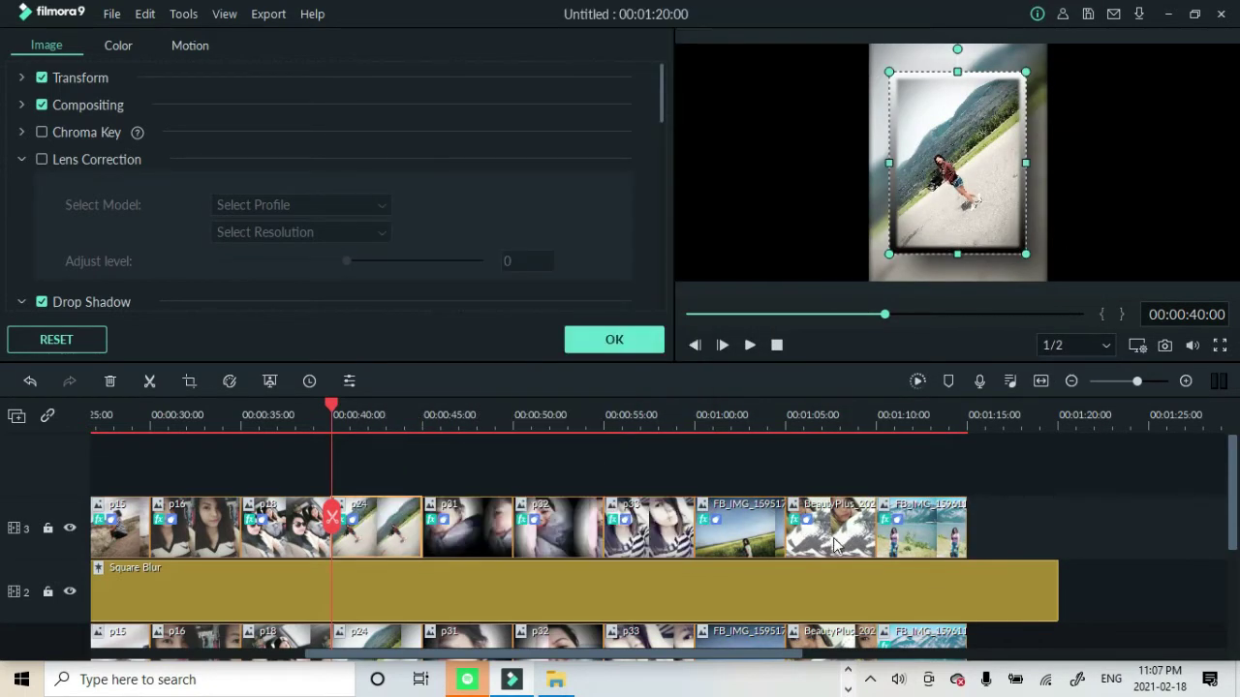
{"action": "right_click", "coordinate": [856, 540]}
{"action": "left_click", "coordinate": [874, 459]}
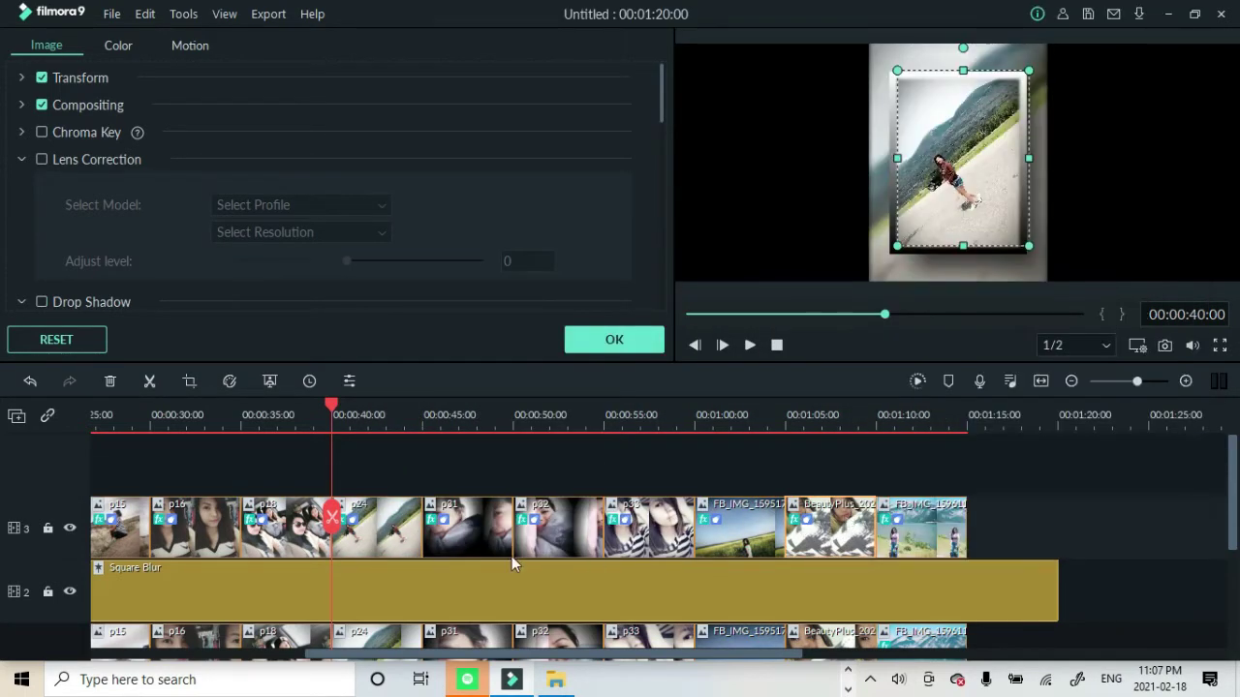
{"action": "right_click", "coordinate": [381, 535]}
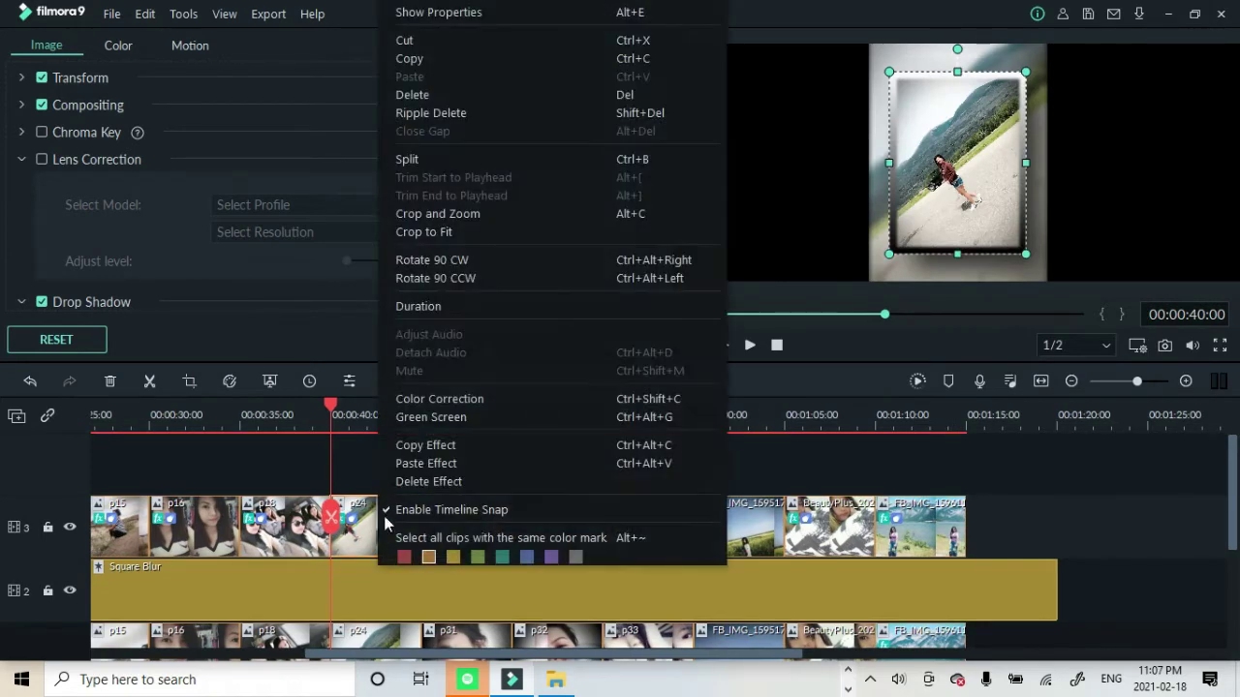
{"action": "left_click", "coordinate": [399, 463]}
{"action": "right_click", "coordinate": [890, 542]}
{"action": "left_click", "coordinate": [918, 463]}
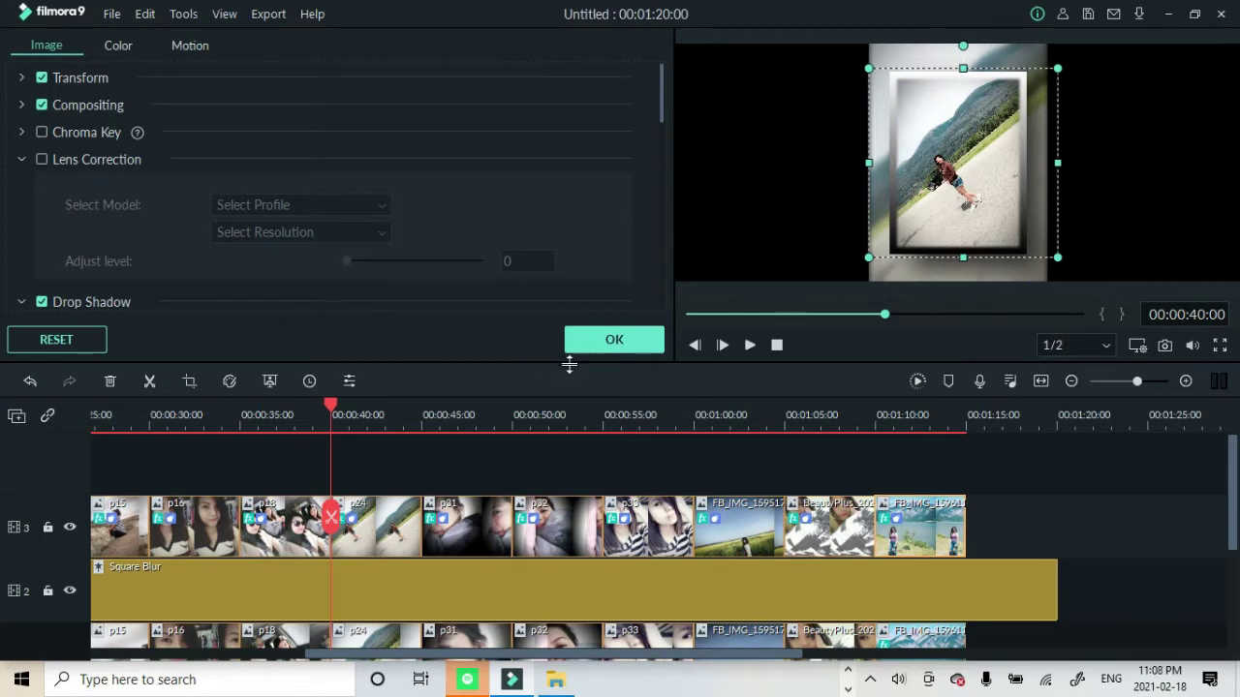
{"action": "left_click", "coordinate": [590, 335]}
Return the playhead to the start of the timeline and import the iNTRO video from the Vlog folder into the project media.
{"action": "left_click_drag", "start_coordinate": [330, 406], "coordinate": [82, 428]}
{"action": "left_click", "coordinate": [24, 53]}
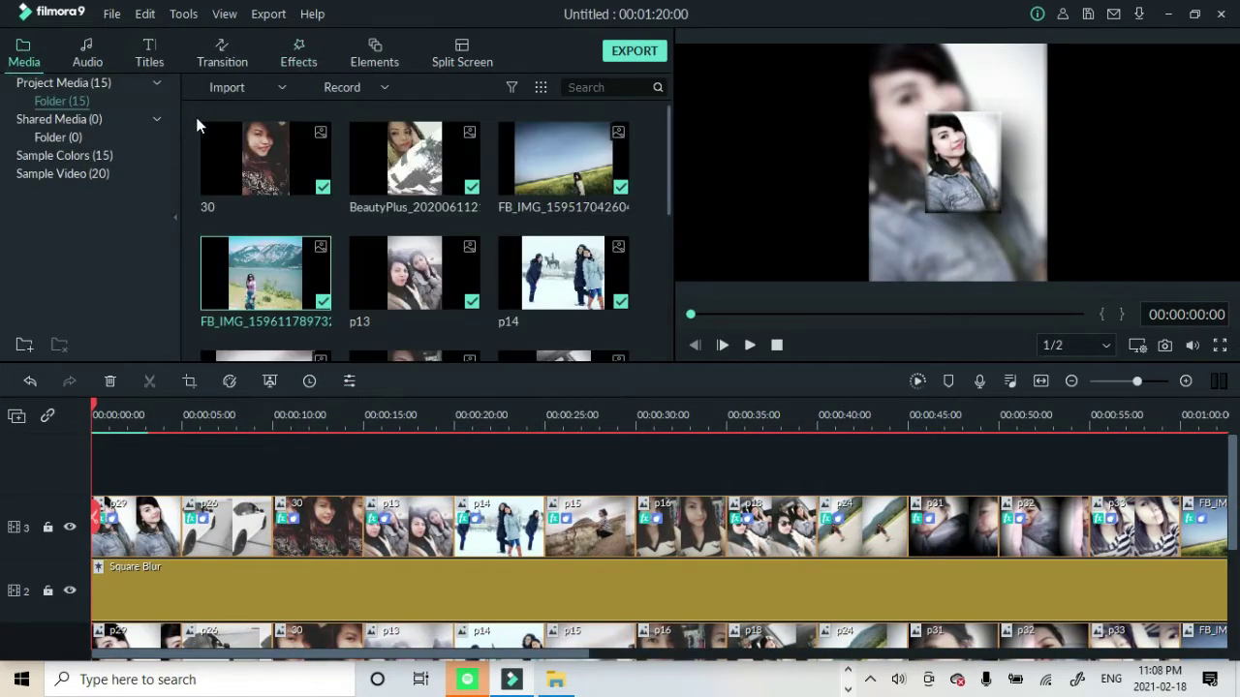
{"action": "left_click", "coordinate": [221, 88]}
{"action": "left_click", "coordinate": [232, 107]}
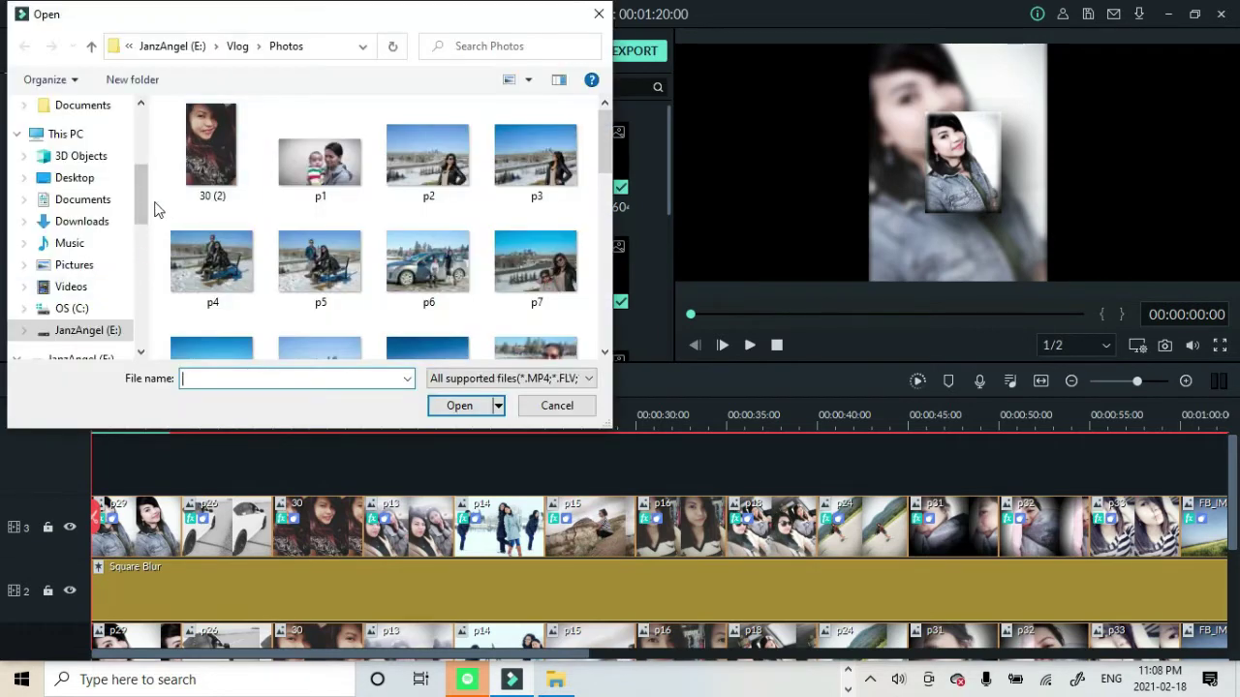
{"action": "left_click_drag", "start_coordinate": [141, 224], "coordinate": [141, 334]}
{"action": "left_click", "coordinate": [66, 236]}
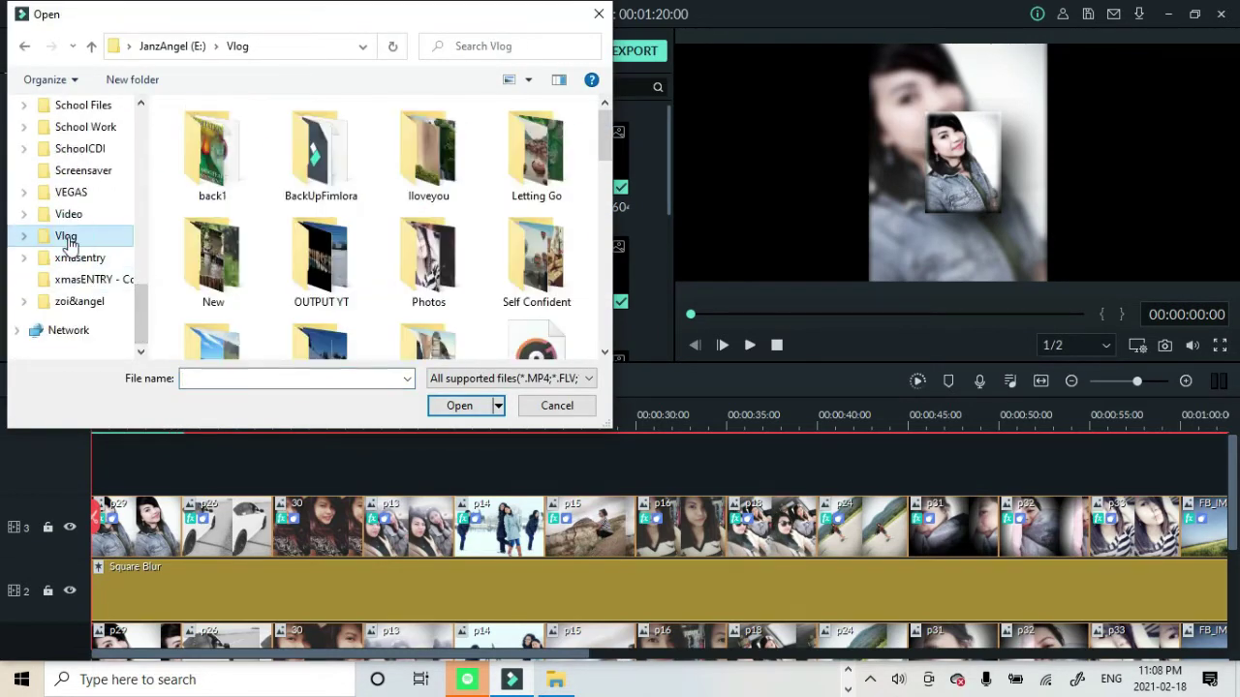
{"action": "scroll", "coordinate": [448, 252], "scroll_direction": "down", "scroll_amount": 10}
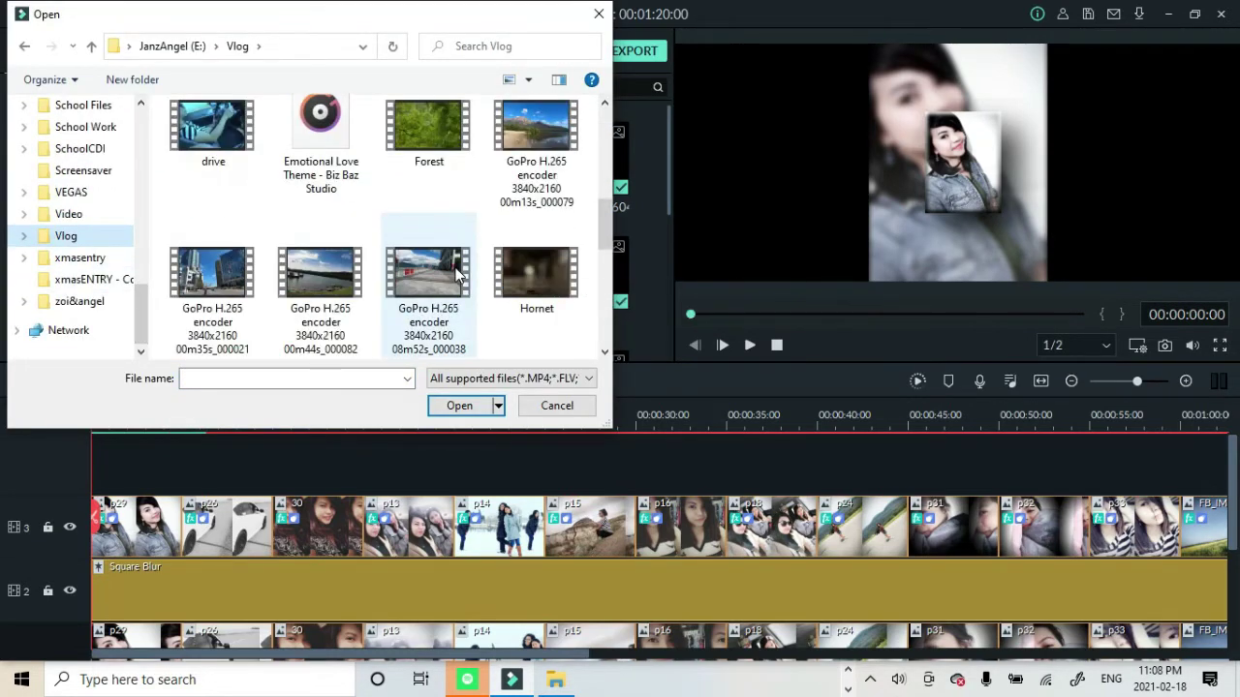
{"action": "scroll", "coordinate": [414, 315], "scroll_direction": "down", "scroll_amount": 5}
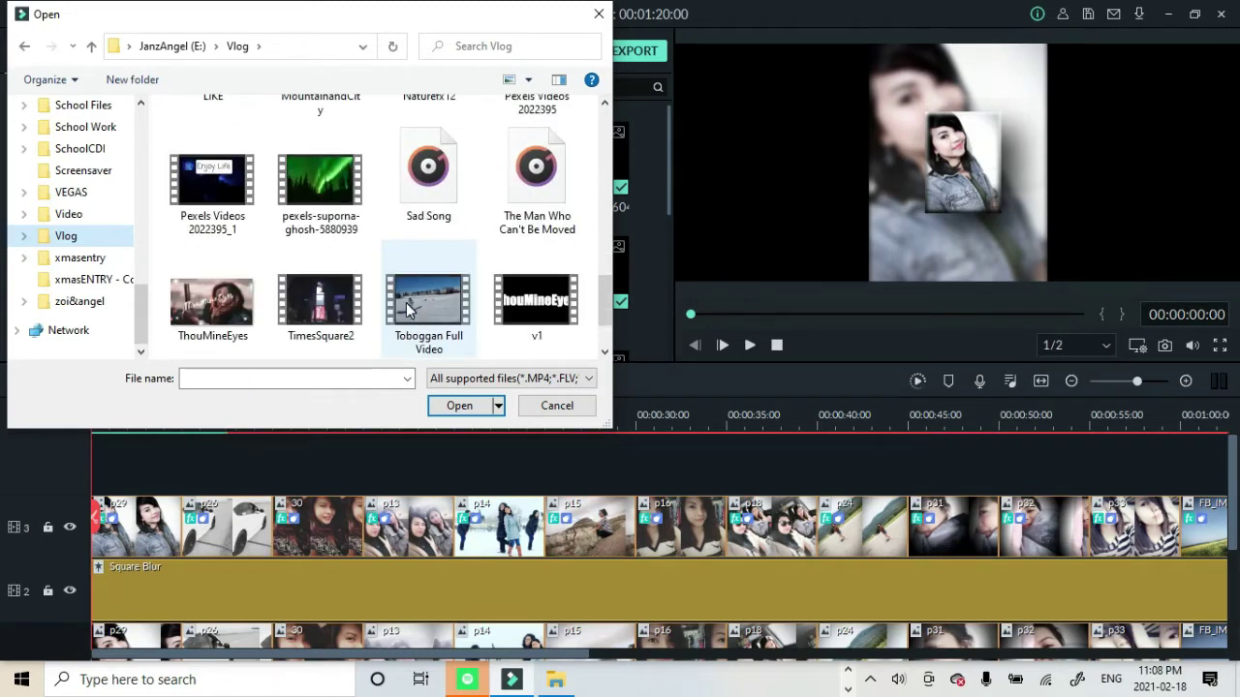
{"action": "scroll", "coordinate": [441, 290], "scroll_direction": "up", "scroll_amount": 4}
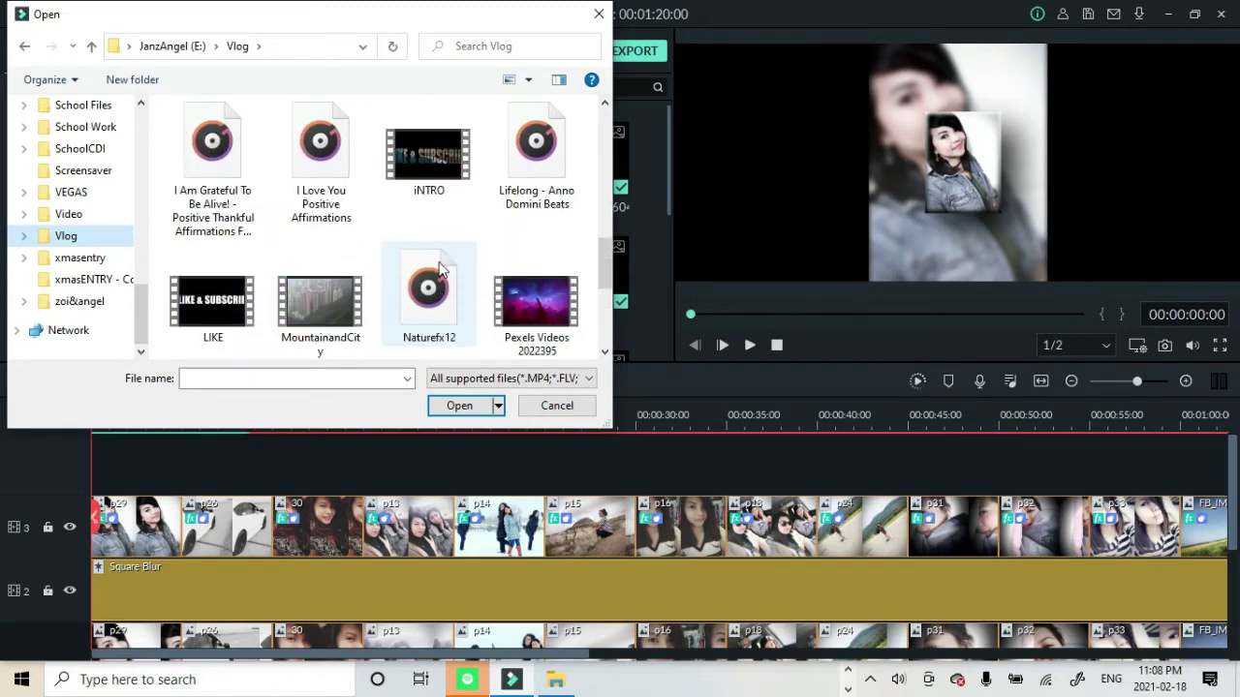
{"action": "double_click", "coordinate": [415, 174]}
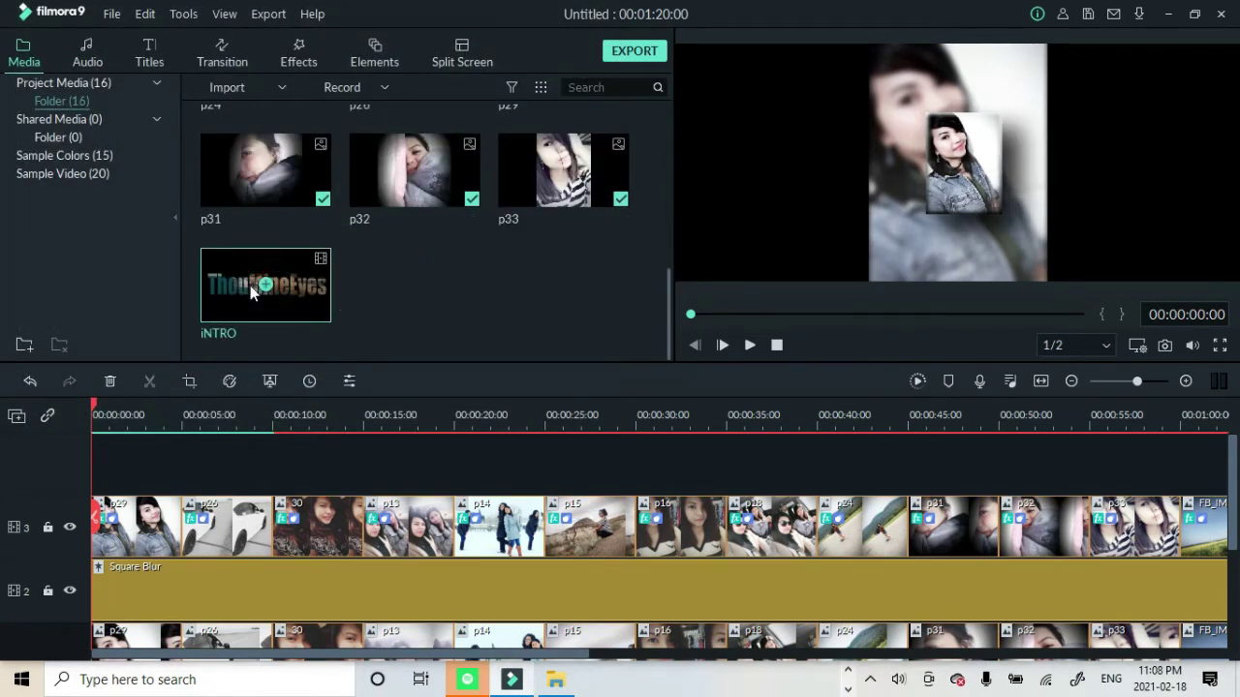
Insert the iNTRO video at the start of track 1, shifting the slideshow clips on all tracks after it.
{"action": "left_click", "coordinate": [263, 286]}
{"action": "left_click", "coordinate": [557, 378]}
{"action": "scroll", "coordinate": [254, 536], "scroll_direction": "down", "scroll_amount": 2}
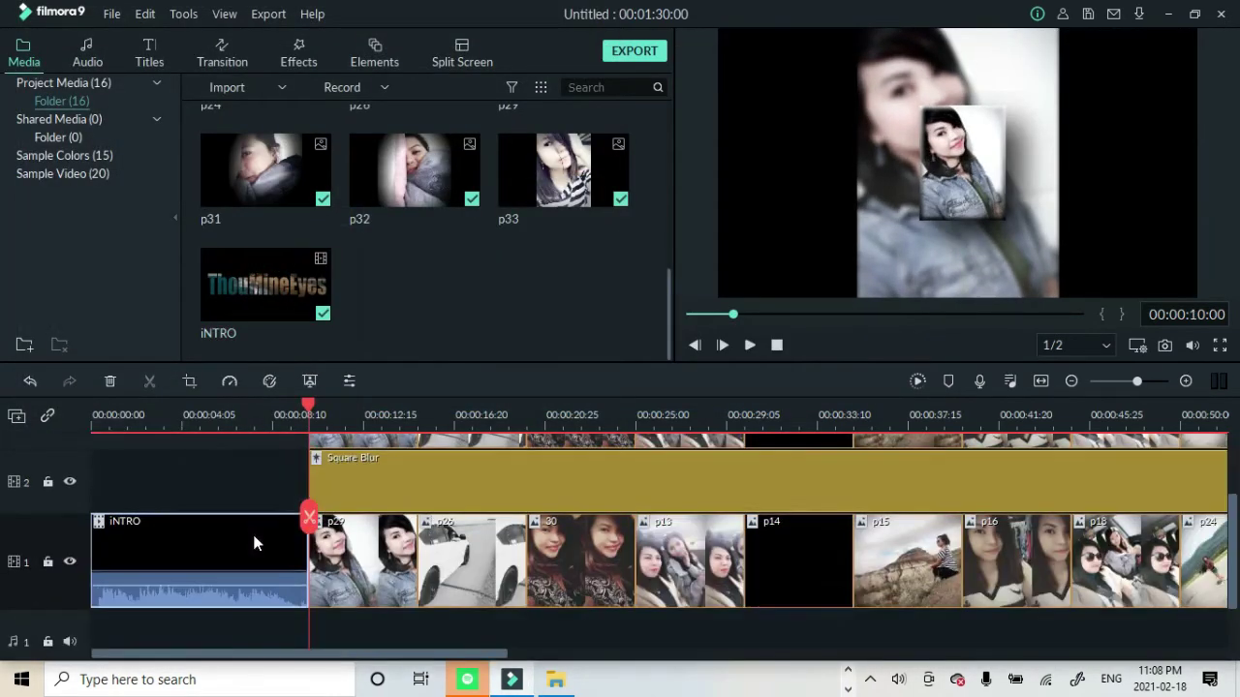
Add Title 2 at the start of track 2 and shift the iNTRO clip to begin where the title ends.
{"action": "left_click_drag", "start_coordinate": [308, 405], "coordinate": [93, 407]}
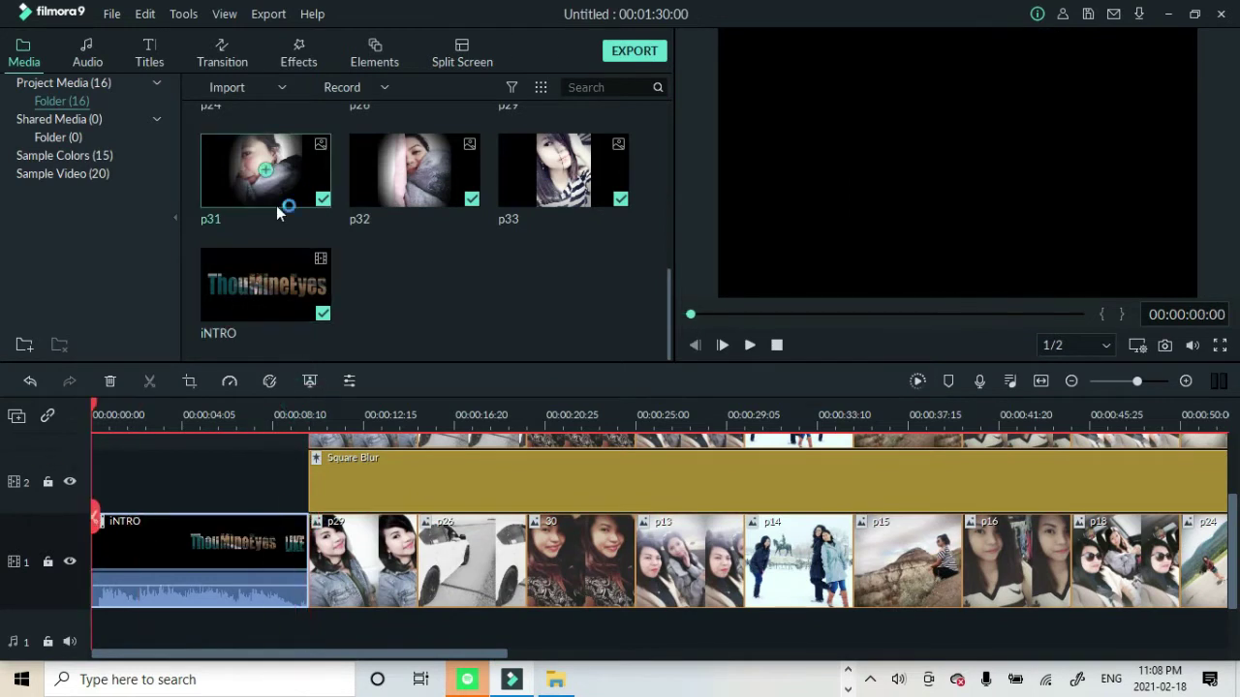
{"action": "left_click", "coordinate": [147, 56]}
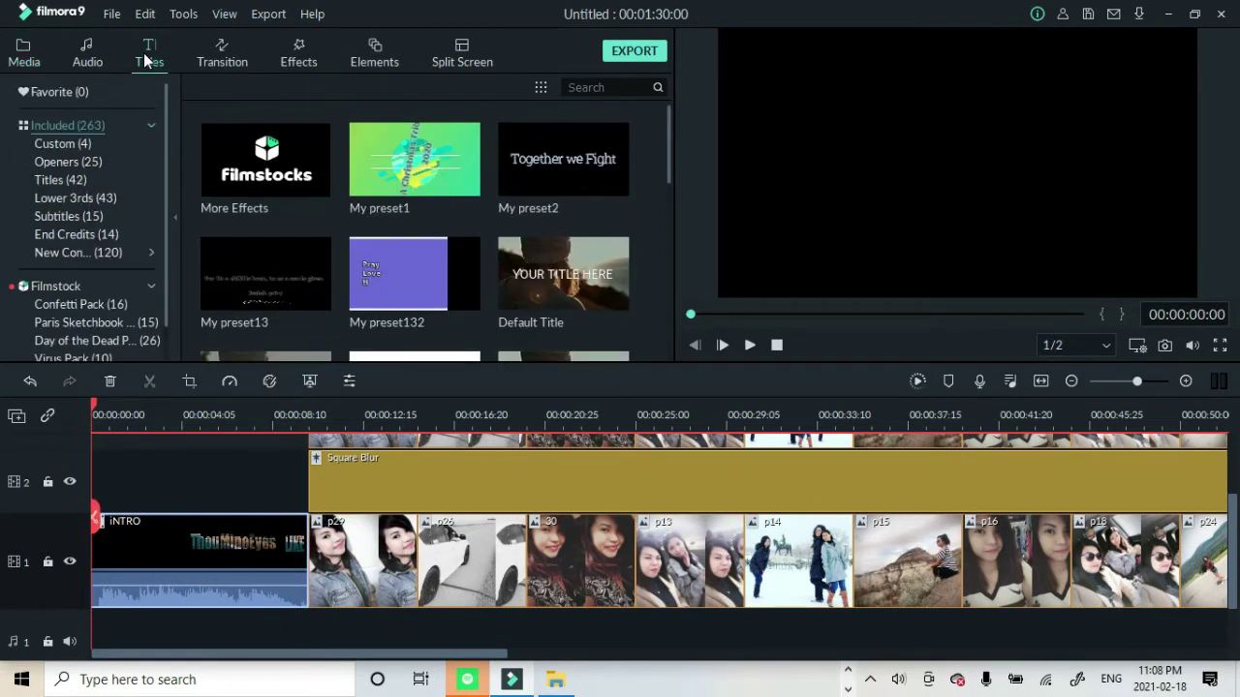
{"action": "left_click", "coordinate": [66, 178]}
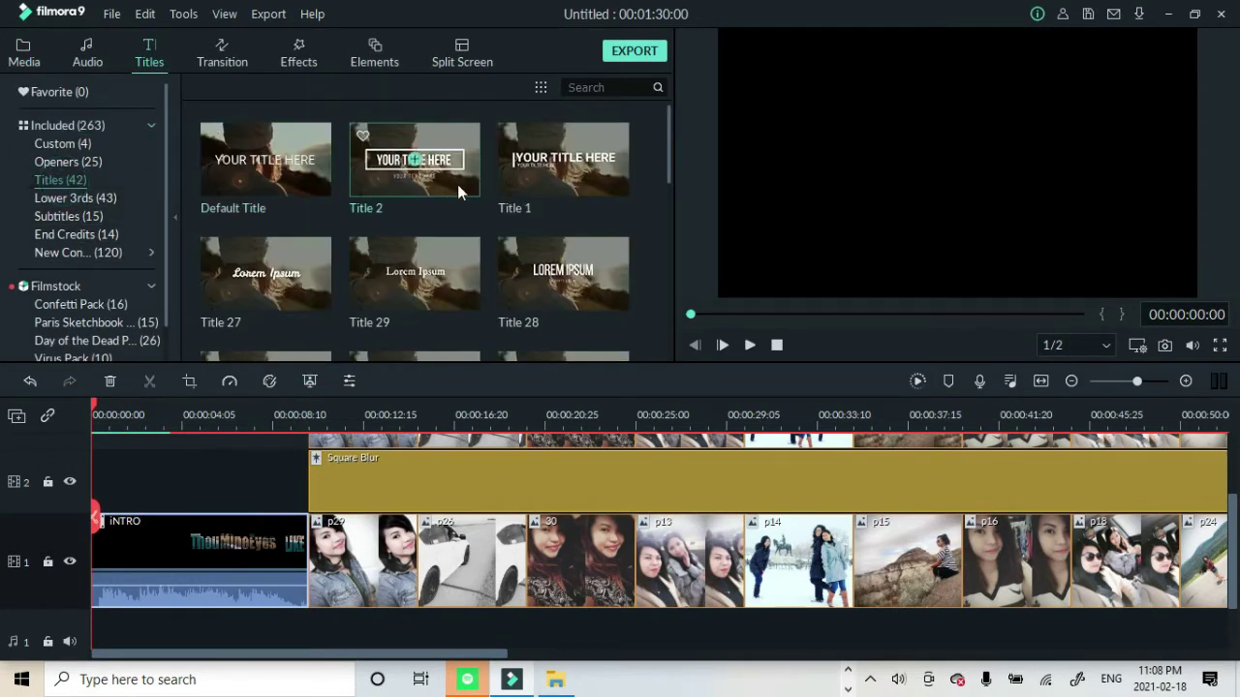
{"action": "left_click", "coordinate": [414, 161]}
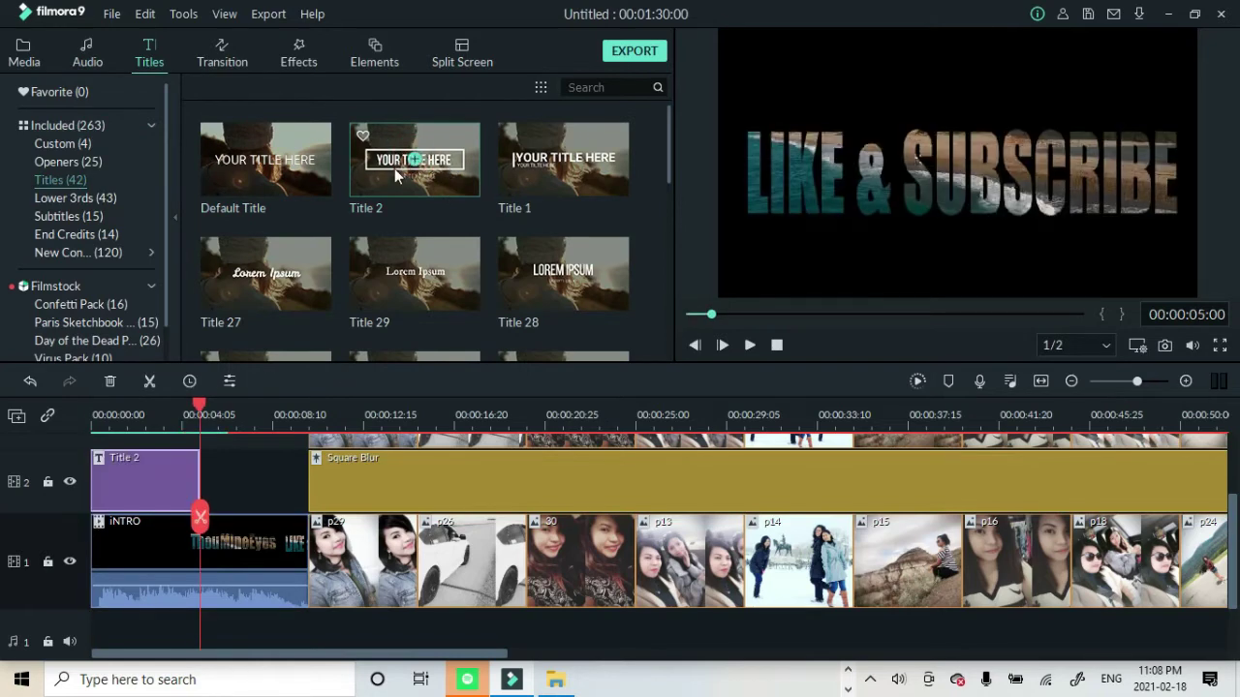
{"action": "double_click", "coordinate": [152, 474]}
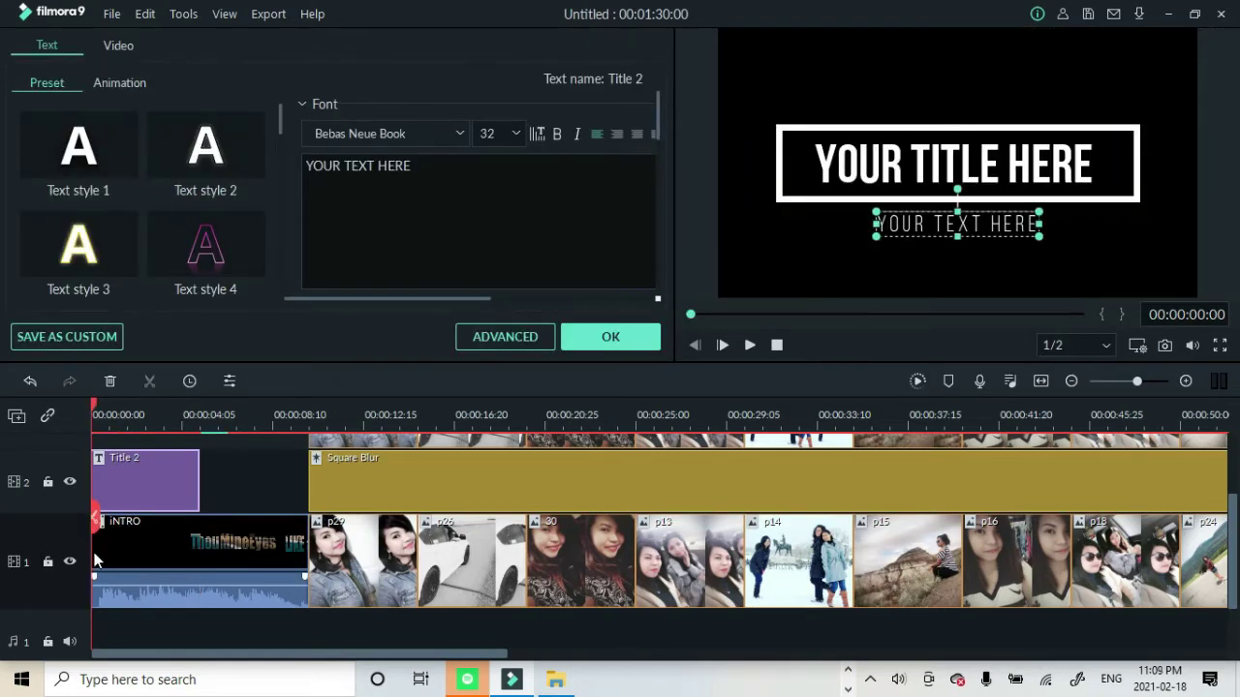
{"action": "left_click_drag", "start_coordinate": [122, 554], "coordinate": [184, 558]}
Delete Title 2's YOUR TEXT HERE line and realign the main title text vertically inside its white frame.
{"action": "double_click", "coordinate": [150, 494]}
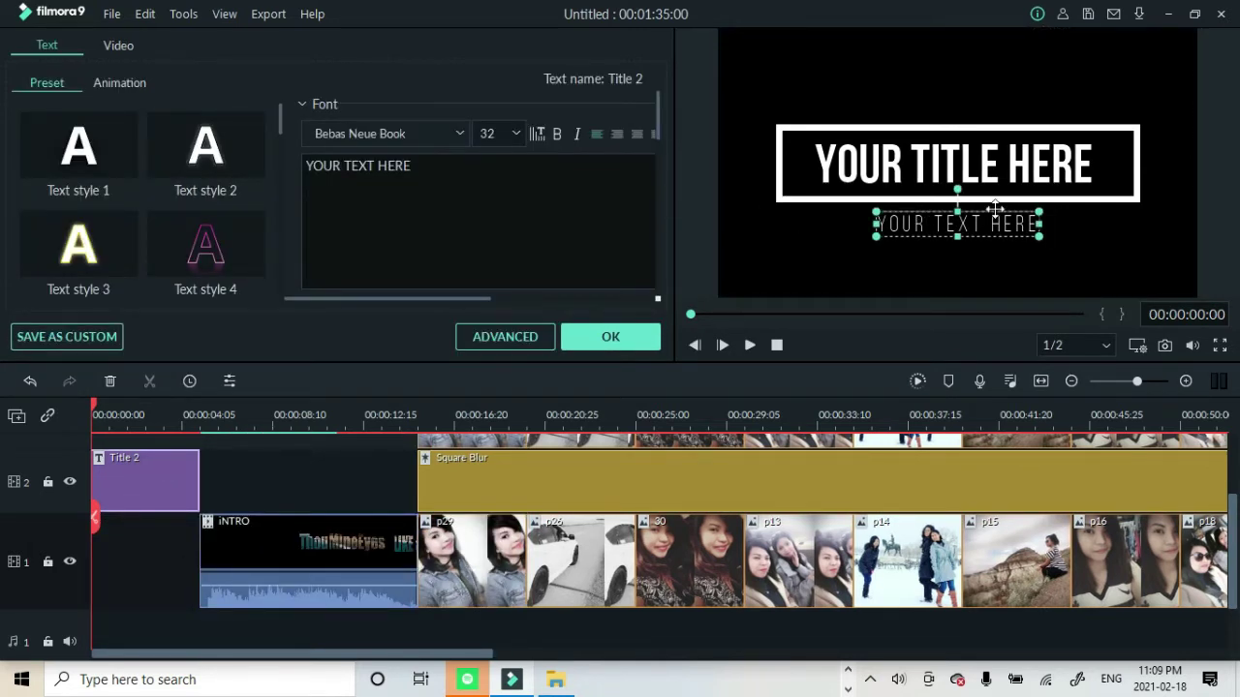
{"action": "left_click_drag", "start_coordinate": [308, 166], "coordinate": [429, 166]}
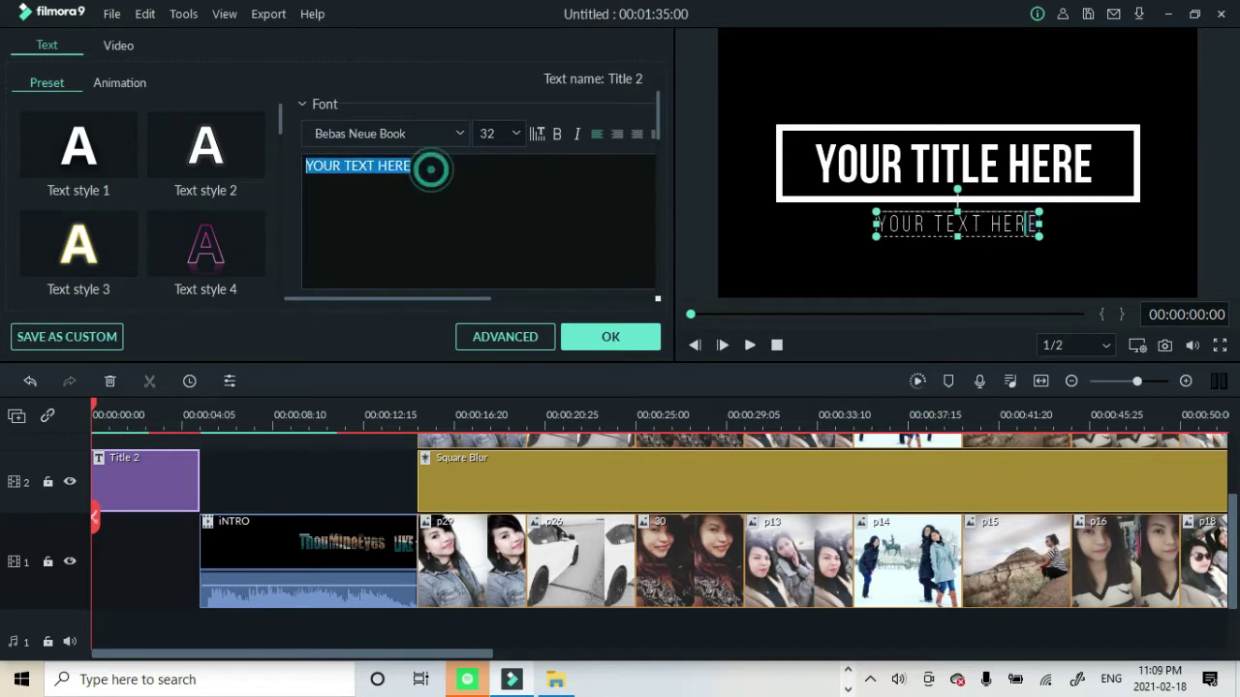
{"action": "key", "text": "BackSpace"}
{"action": "left_click", "coordinate": [881, 163]}
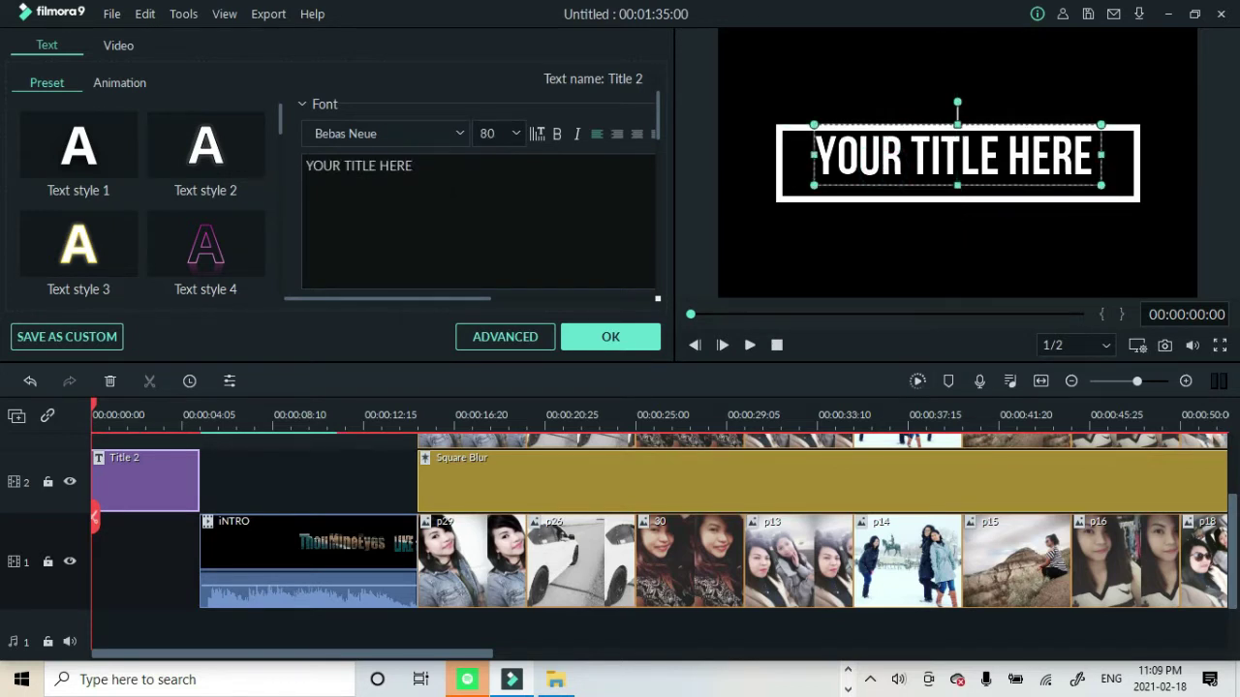
{"action": "left_click", "coordinate": [923, 160]}
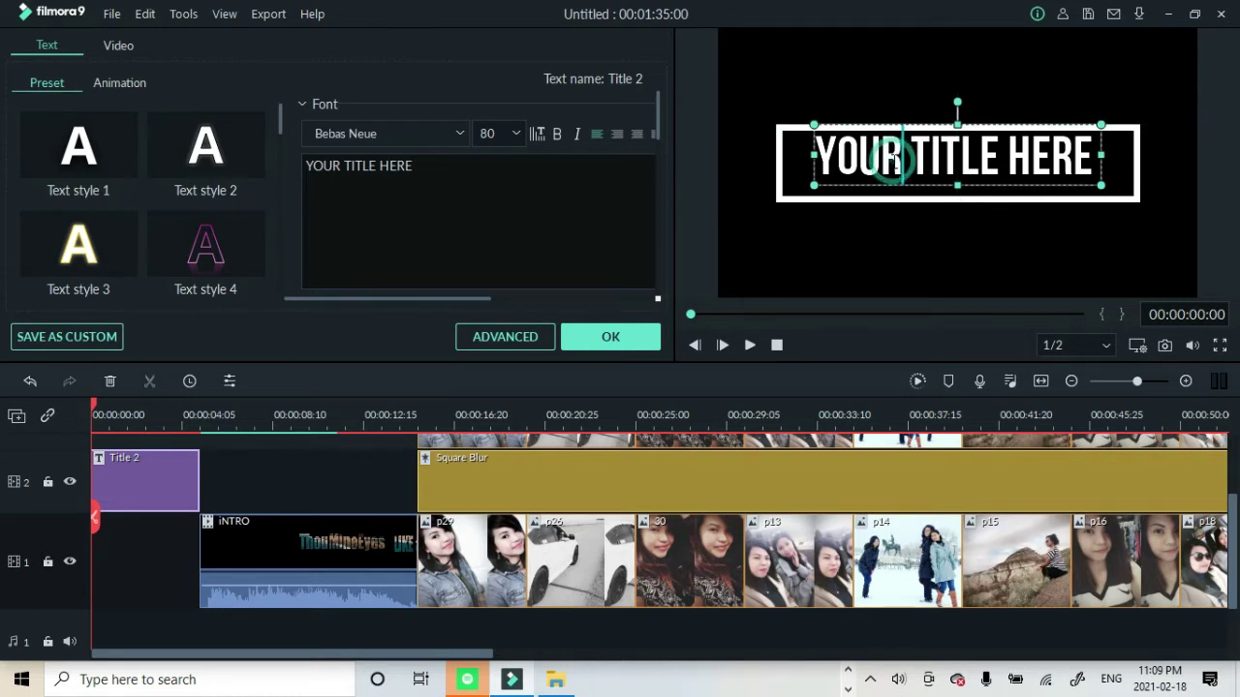
{"action": "left_click", "coordinate": [786, 172]}
{"action": "left_click_drag", "start_coordinate": [846, 159], "coordinate": [846, 167]}
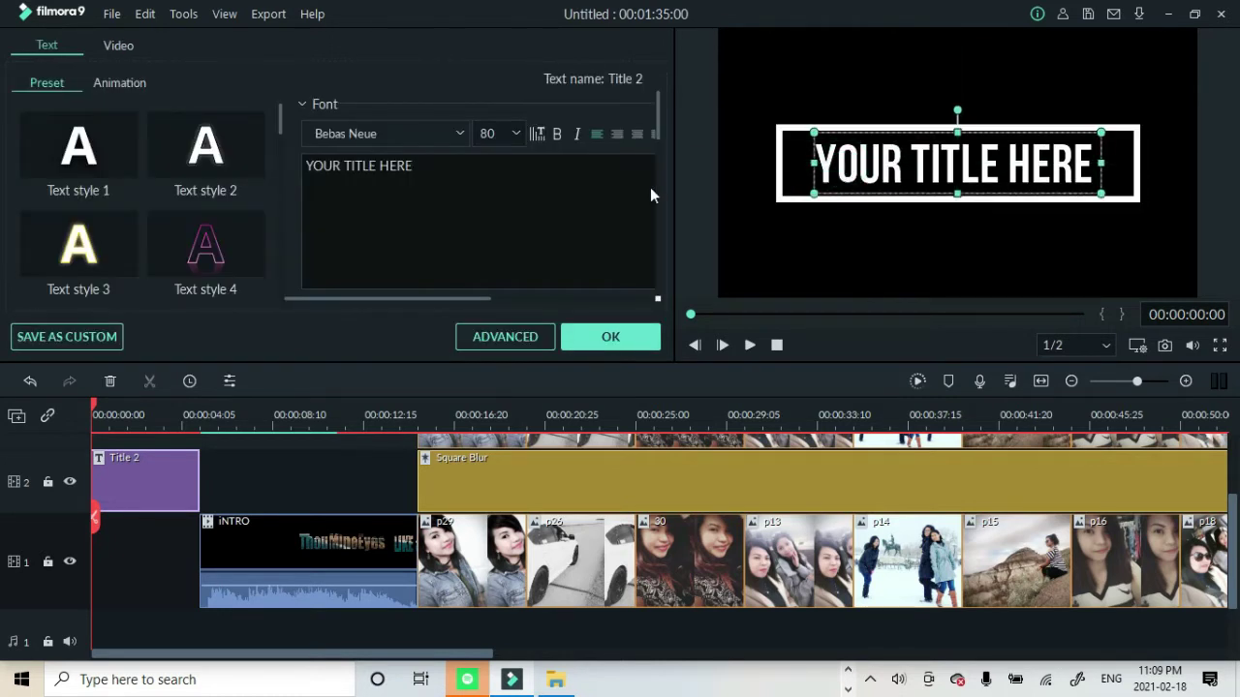
Change the main title text to PhotoSlide, give it Text style 3 and apply the title settings.
{"action": "left_click_drag", "start_coordinate": [417, 166], "coordinate": [286, 163]}
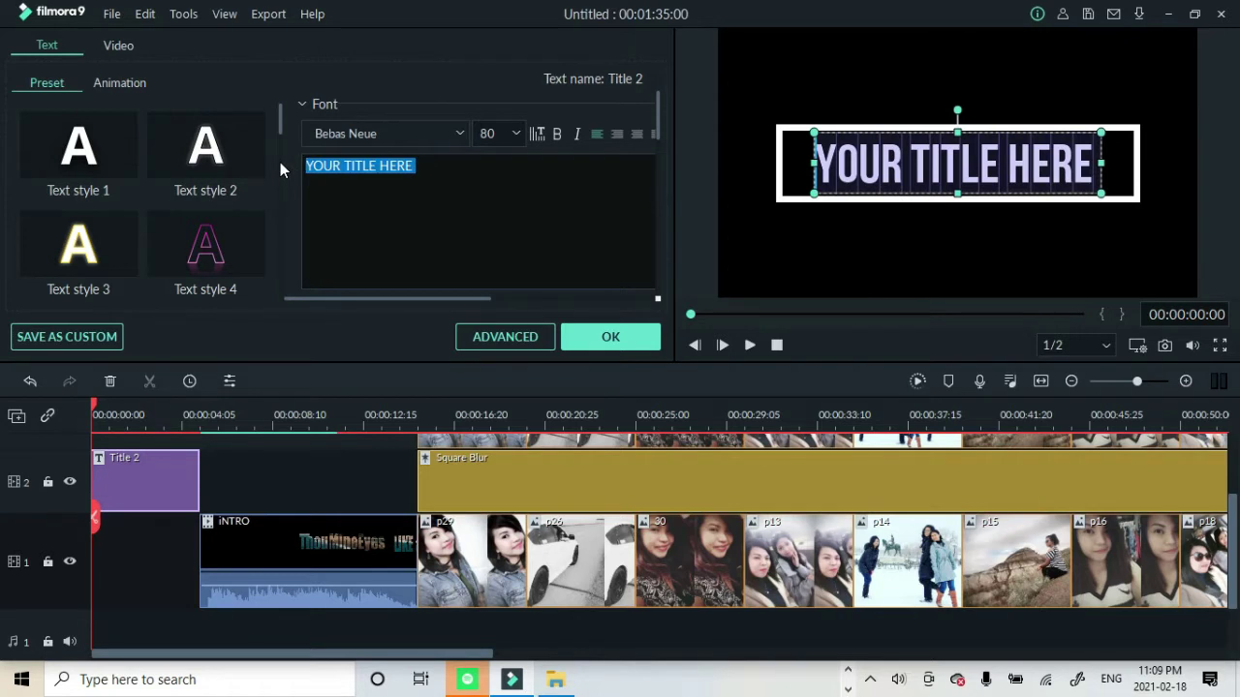
{"action": "type", "text": "PhotoSlide"}
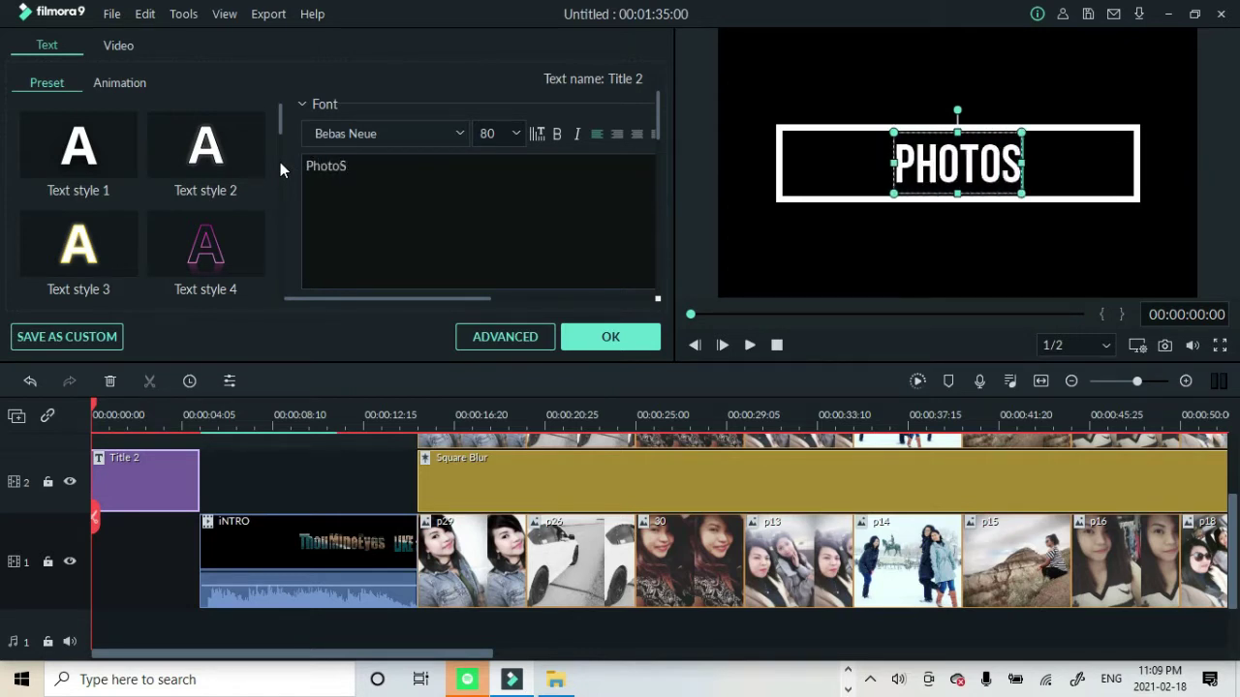
{"action": "left_click", "coordinate": [79, 244]}
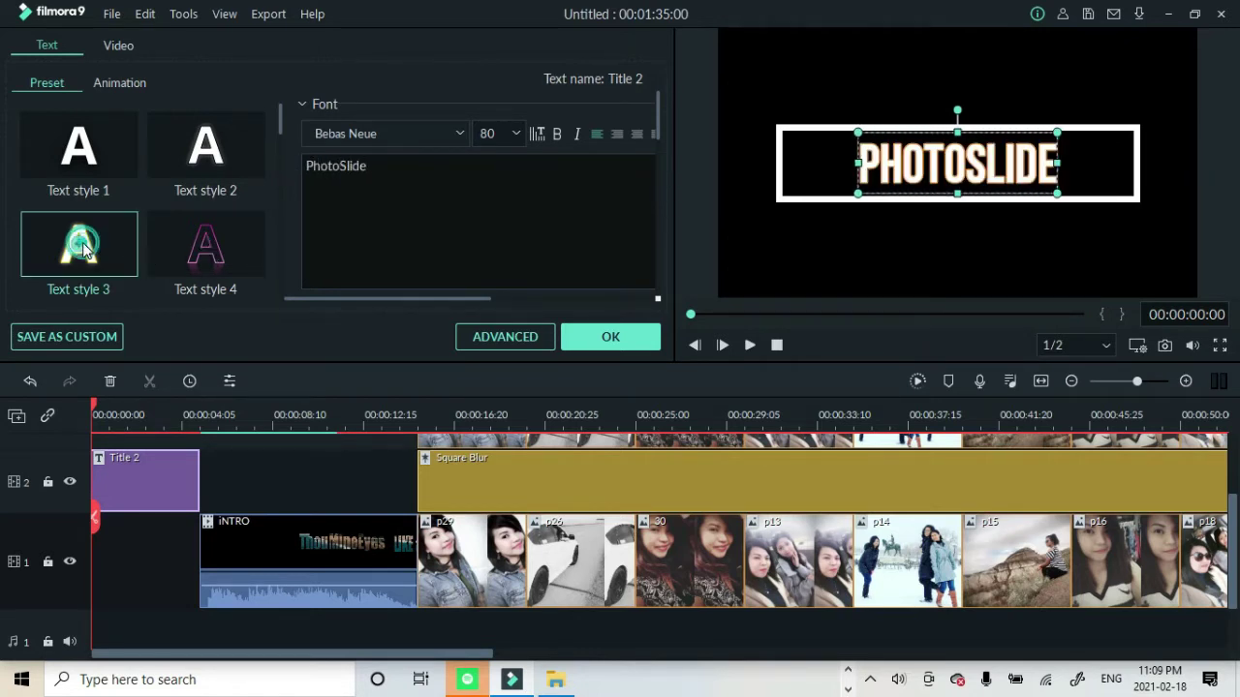
{"action": "left_click", "coordinate": [588, 337]}
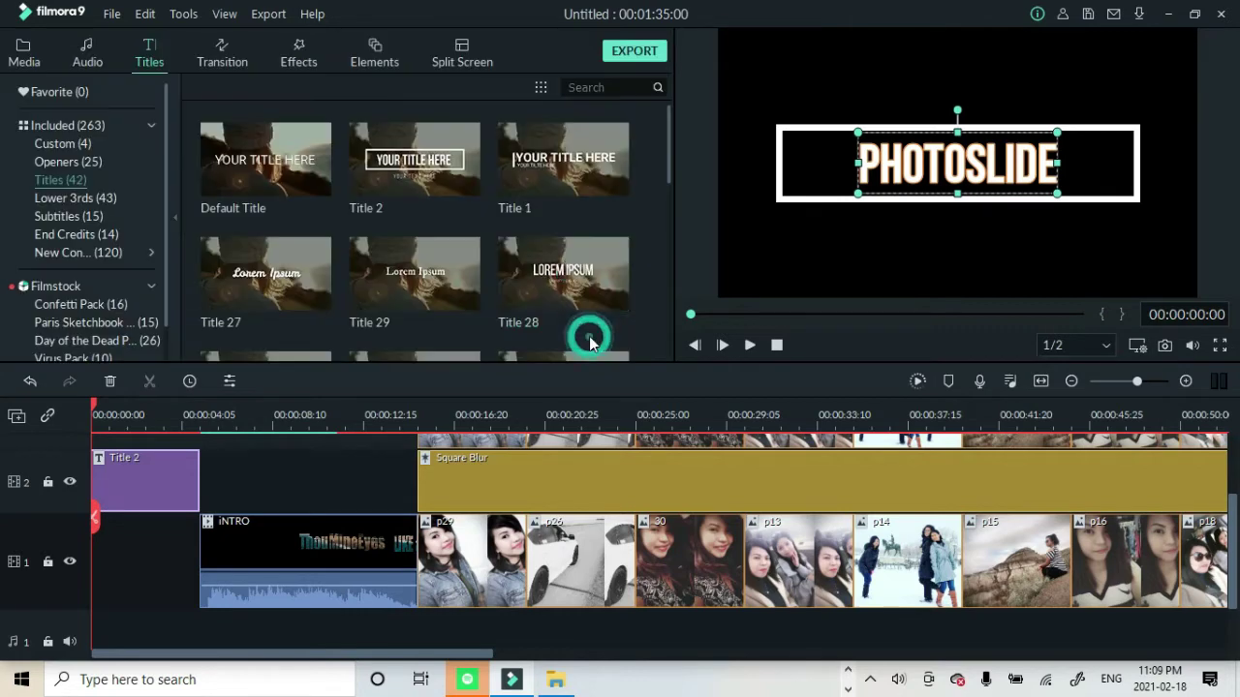
Find the Bokeh Paralax filter among the effects and place it at the start of track 3, above Title 2.
{"action": "left_click", "coordinate": [224, 56]}
{"action": "left_click", "coordinate": [299, 43]}
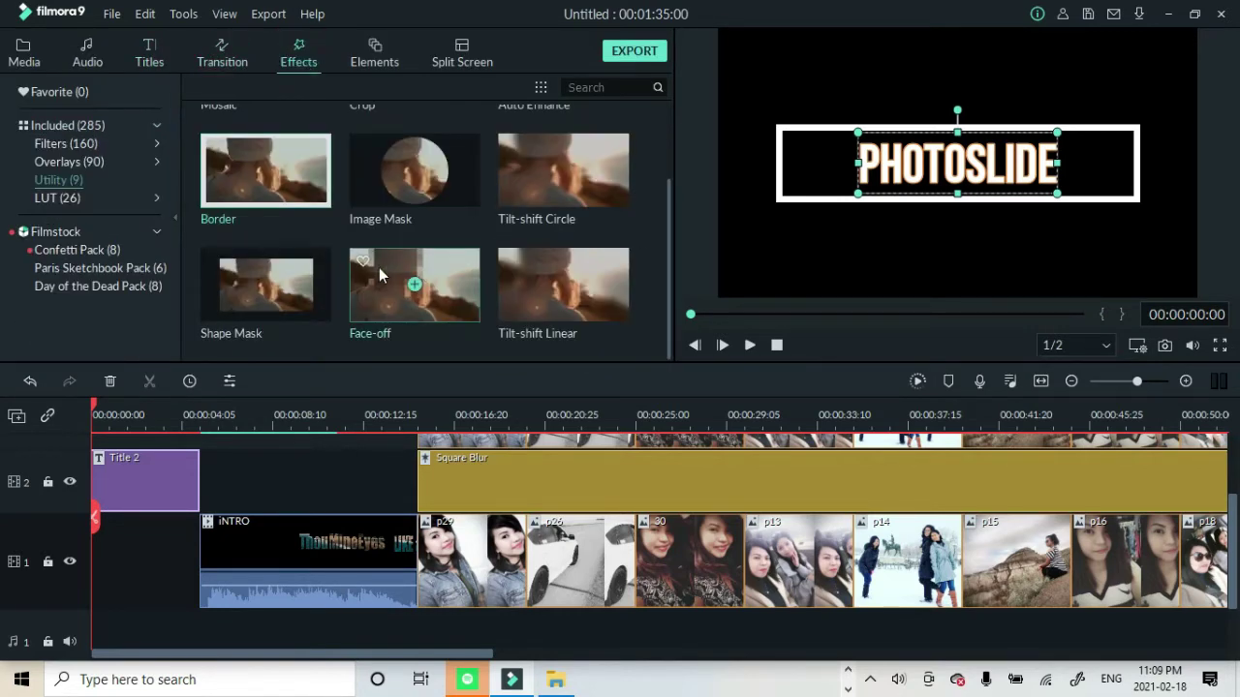
{"action": "scroll", "coordinate": [378, 253], "scroll_direction": "up", "scroll_amount": 2}
{"action": "scroll", "coordinate": [403, 249], "scroll_direction": "down", "scroll_amount": 2}
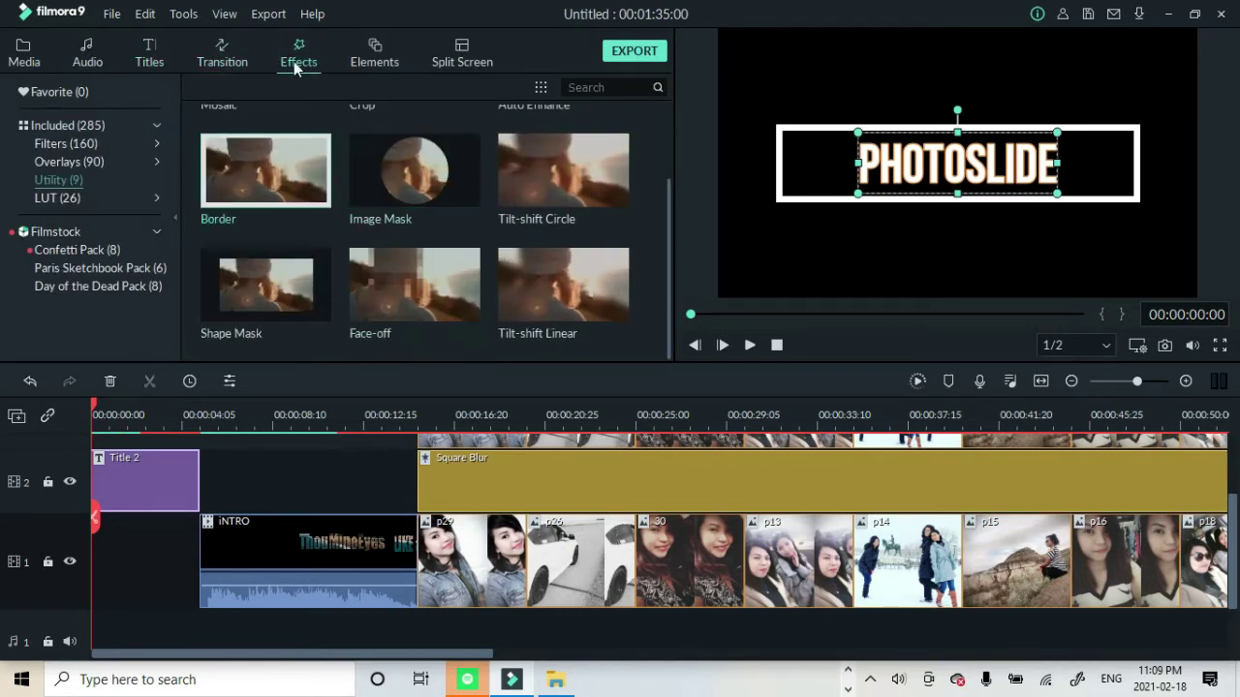
{"action": "left_click", "coordinate": [68, 143]}
{"action": "scroll", "coordinate": [446, 269], "scroll_direction": "down", "scroll_amount": 3}
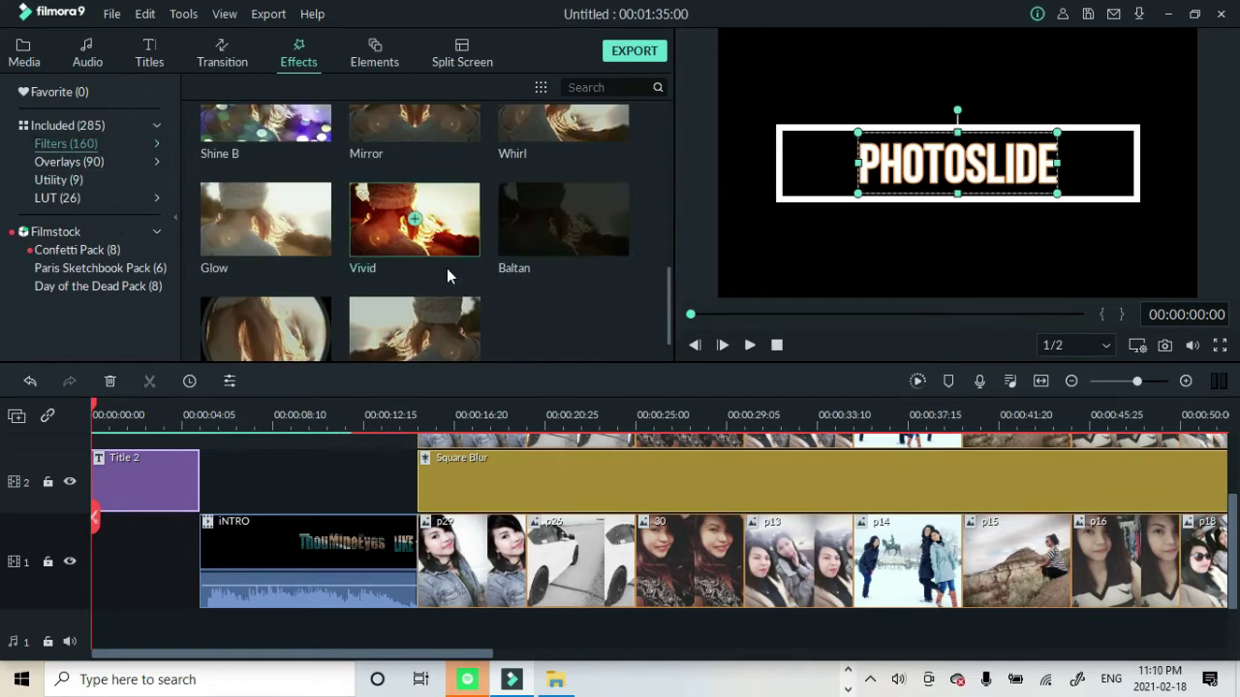
{"action": "scroll", "coordinate": [447, 268], "scroll_direction": "up", "scroll_amount": 3}
{"action": "scroll", "coordinate": [379, 286], "scroll_direction": "down", "scroll_amount": 15}
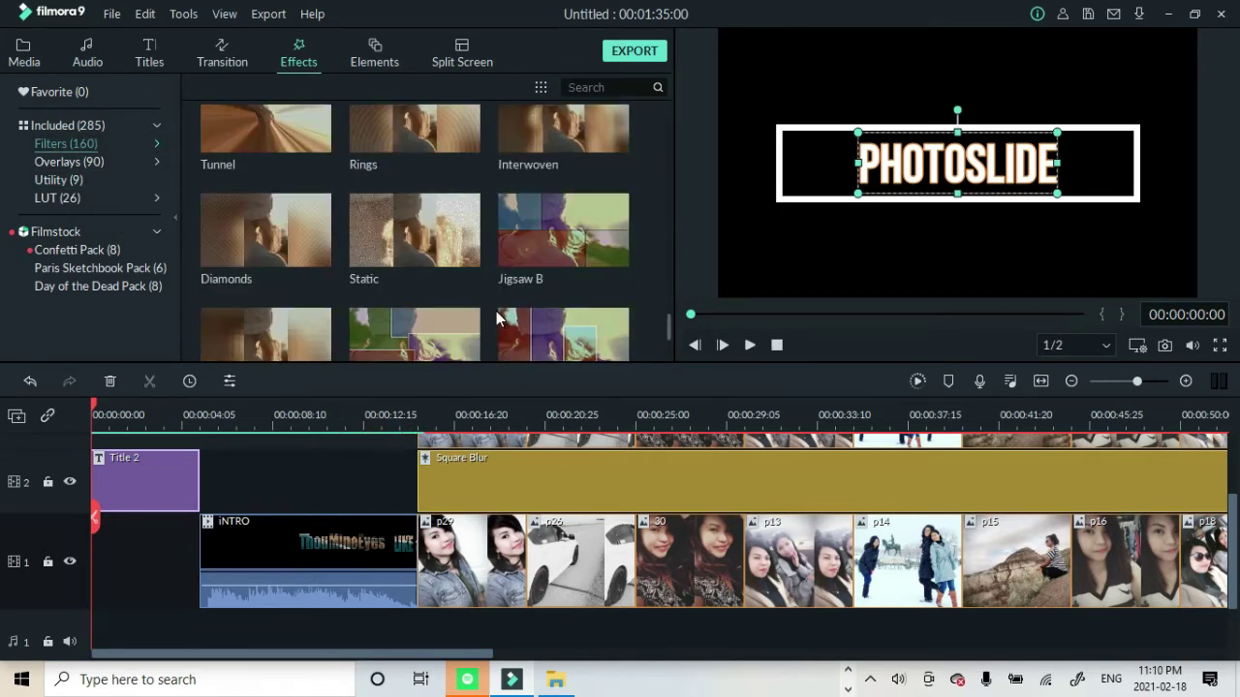
{"action": "scroll", "coordinate": [513, 310], "scroll_direction": "up", "scroll_amount": 5}
{"action": "scroll", "coordinate": [513, 310], "scroll_direction": "down", "scroll_amount": 2}
{"action": "scroll", "coordinate": [513, 309], "scroll_direction": "up", "scroll_amount": 2}
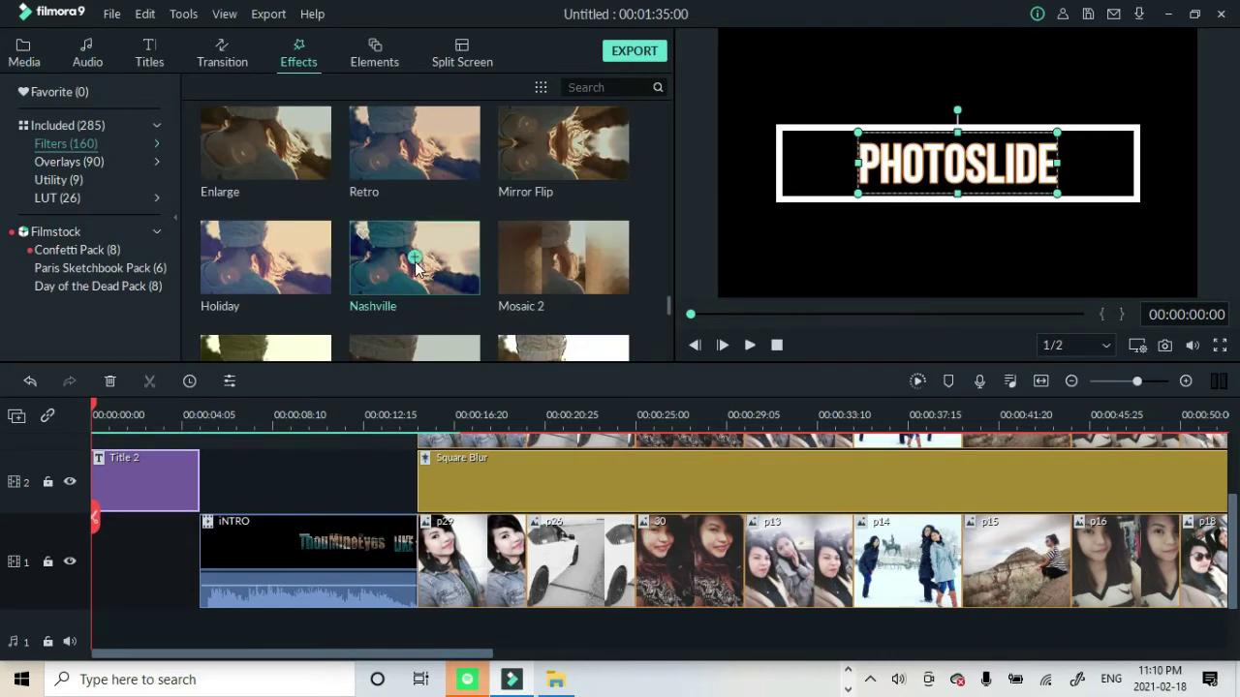
{"action": "scroll", "coordinate": [414, 263], "scroll_direction": "down", "scroll_amount": 10}
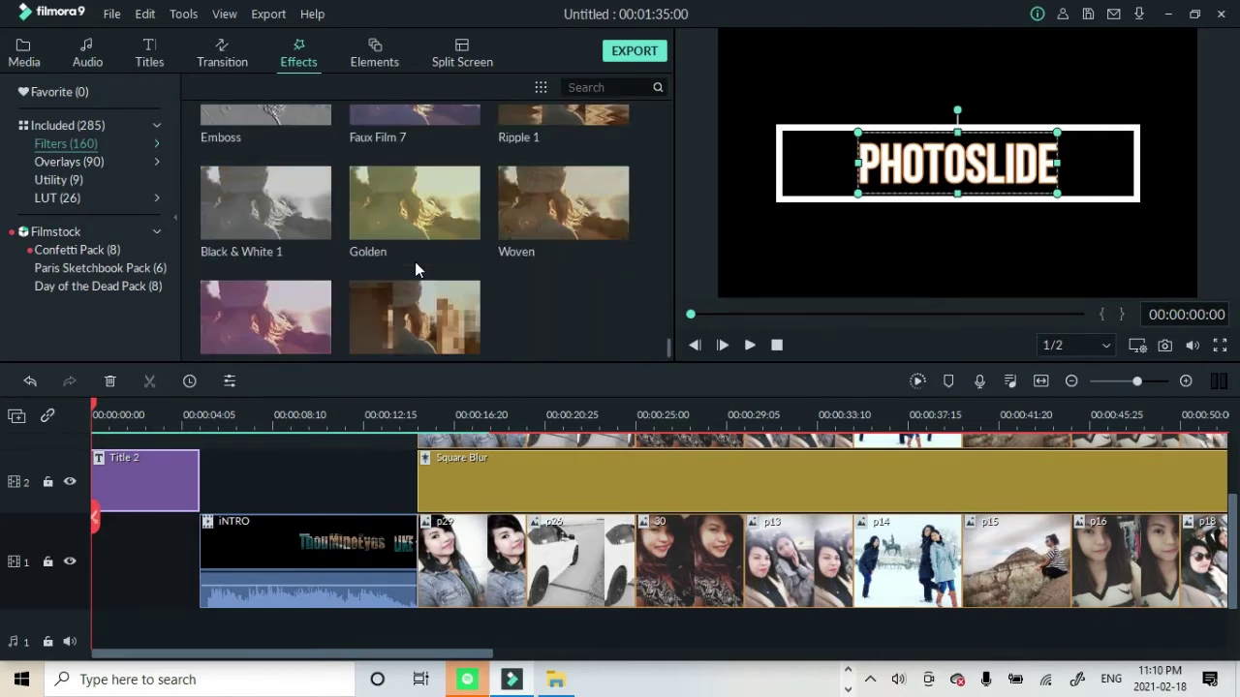
{"action": "scroll", "coordinate": [415, 261], "scroll_direction": "down", "scroll_amount": 6}
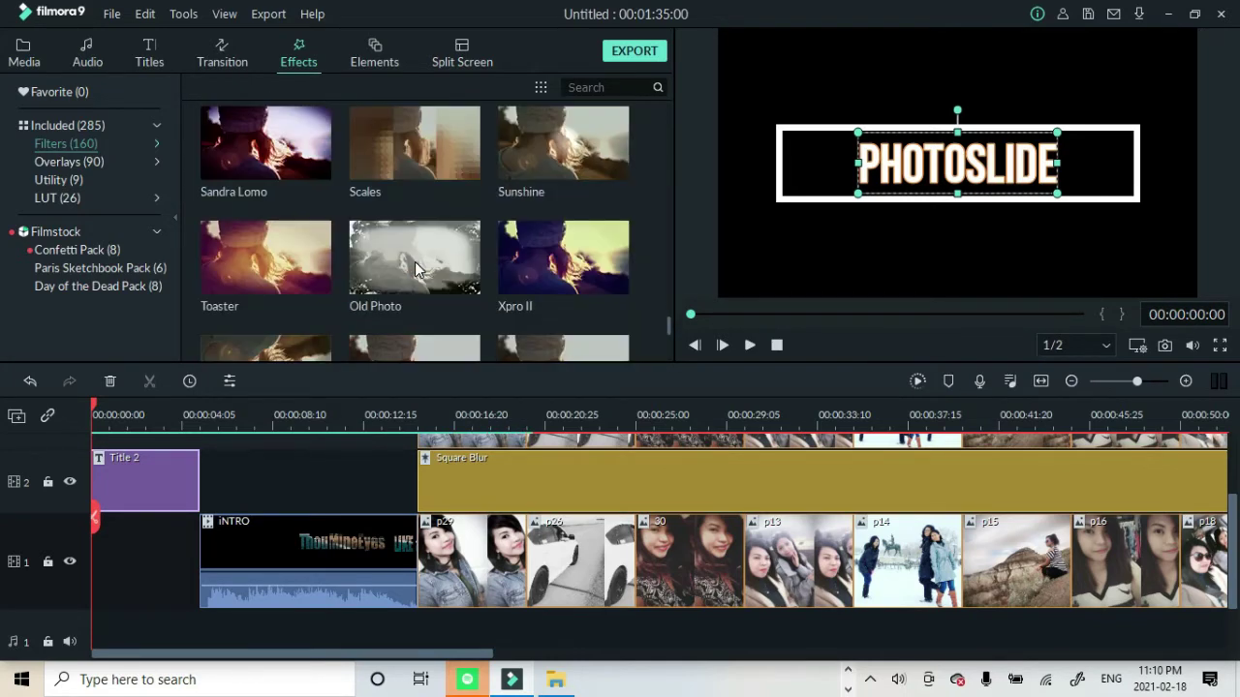
{"action": "scroll", "coordinate": [291, 291], "scroll_direction": "up", "scroll_amount": 5}
{"action": "left_click_drag", "start_coordinate": [171, 370], "coordinate": [80, 497]}
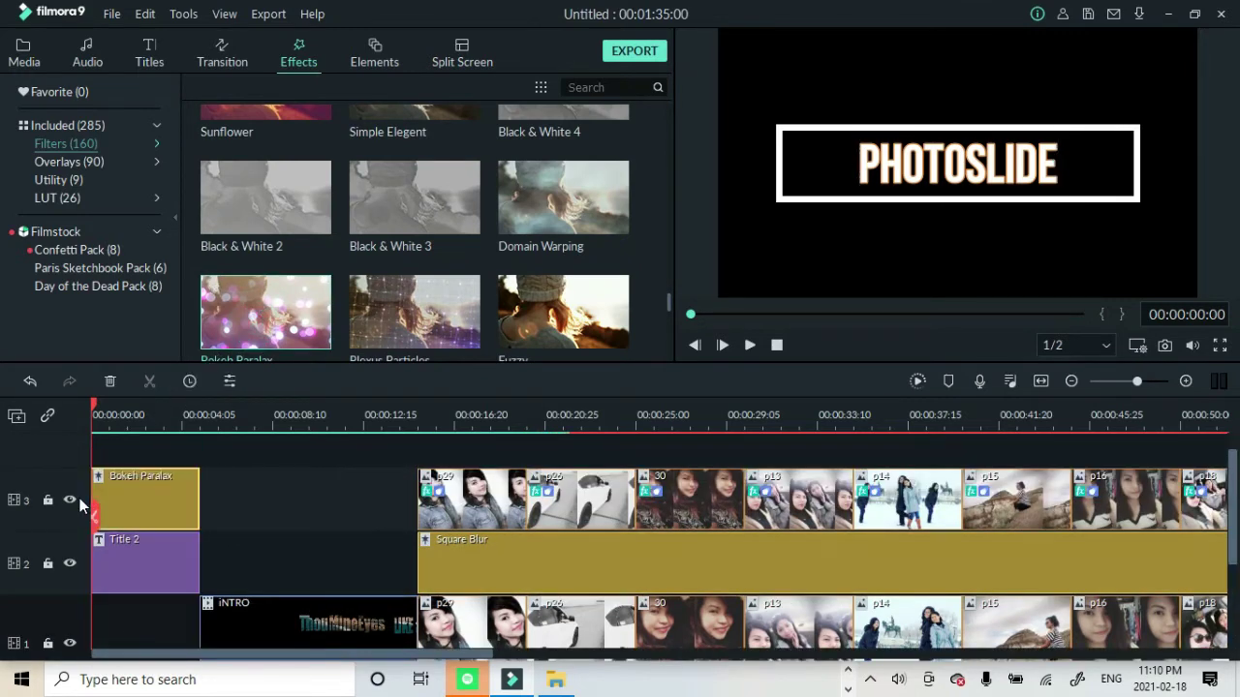
Play the title section, and move the Bokeh Paralax filter over the iNTRO clip, extending it to that clip's full length.
{"action": "left_click", "coordinate": [751, 345]}
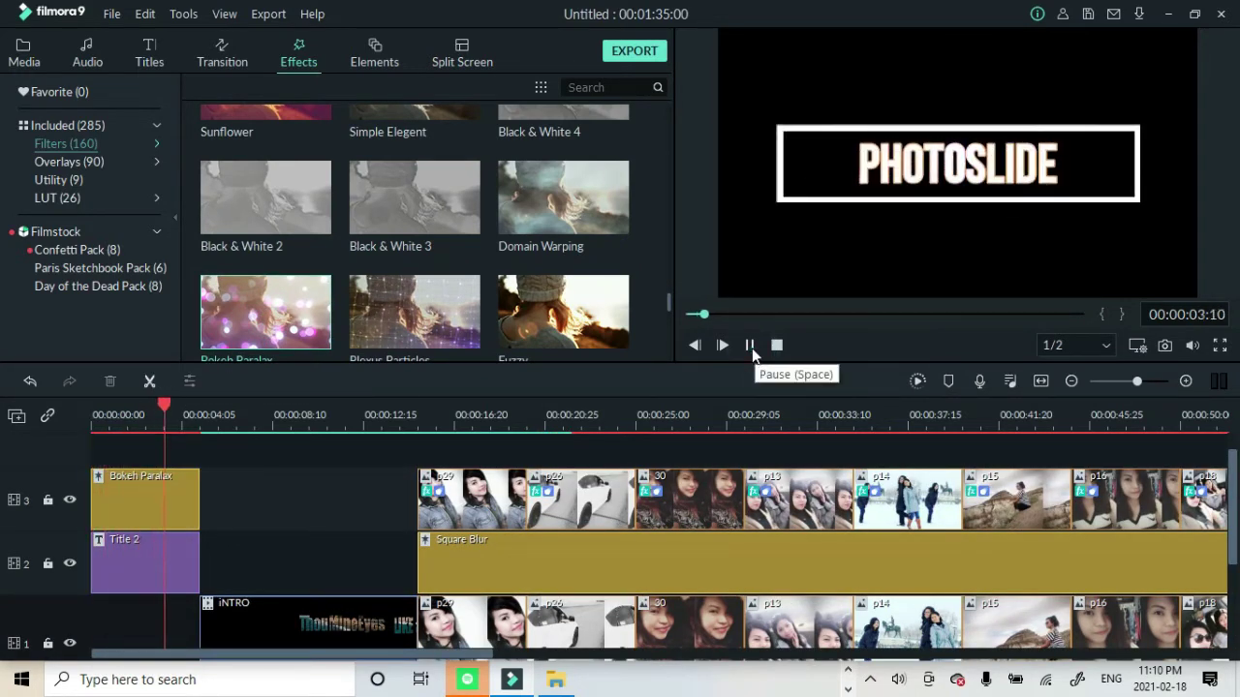
{"action": "left_click_drag", "start_coordinate": [116, 498], "coordinate": [417, 499]}
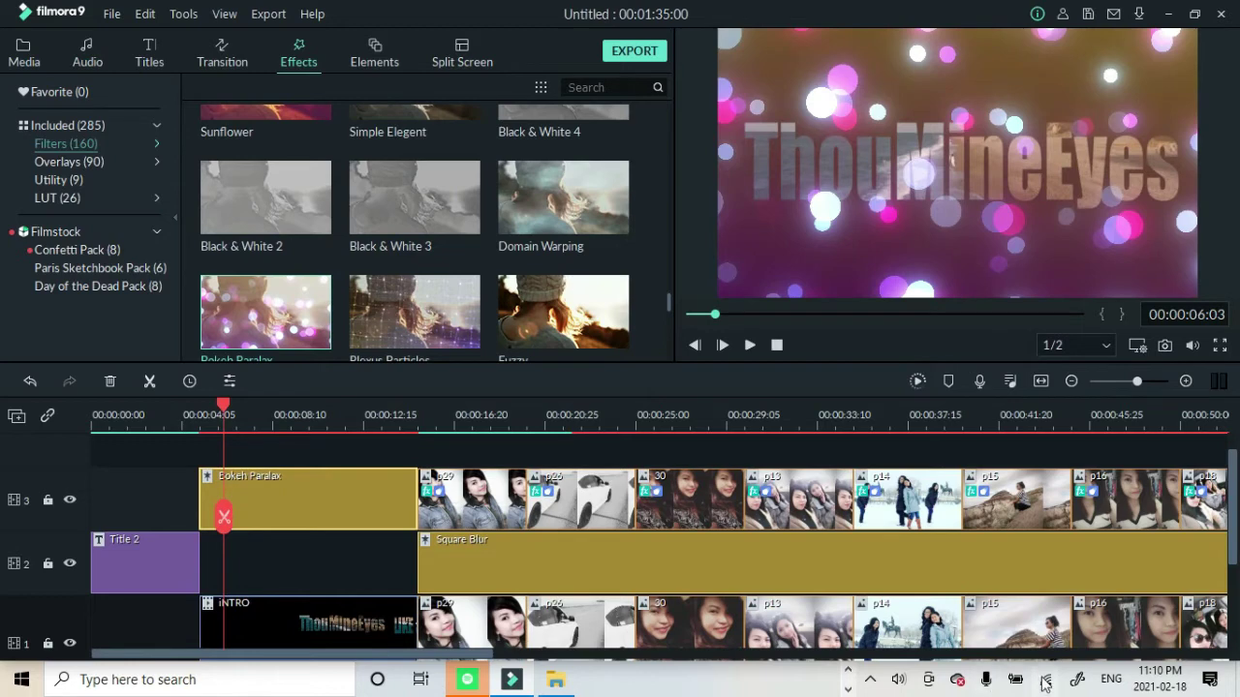
Set the speaker volume to 29 and preview the iNTRO clip with the Bokeh Paralax filter.
{"action": "left_click", "coordinate": [906, 682]}
{"action": "left_click_drag", "start_coordinate": [1059, 636], "coordinate": [1036, 636]}
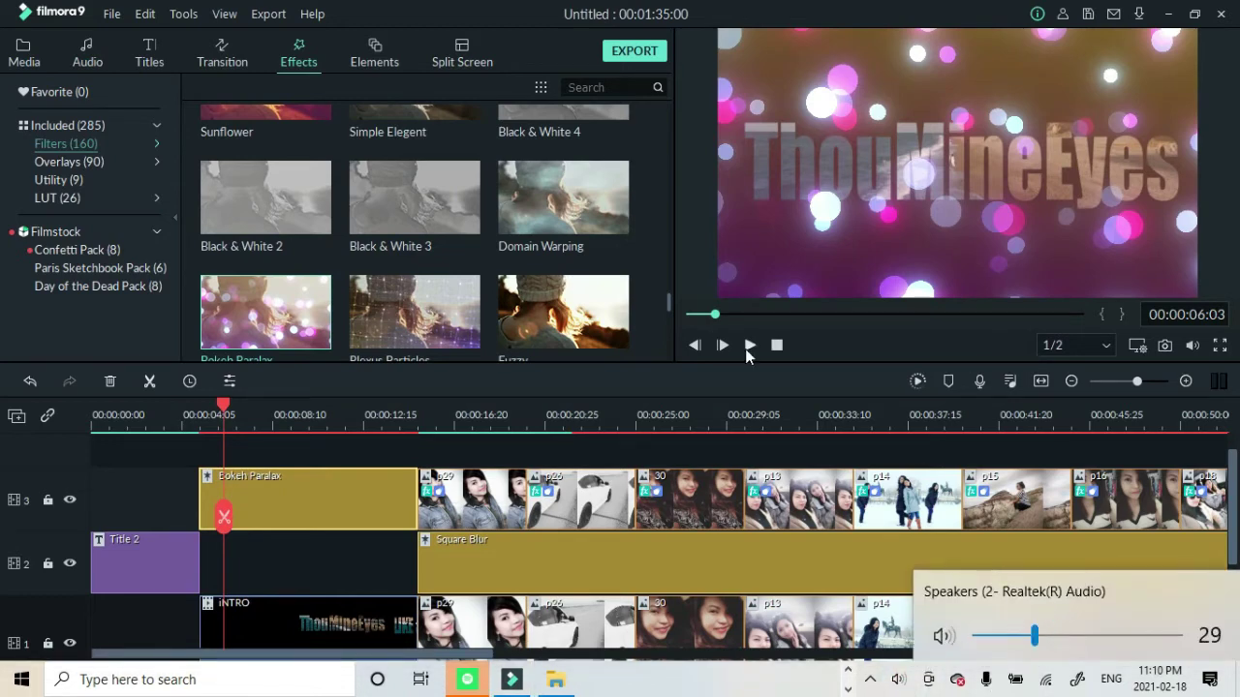
{"action": "left_click", "coordinate": [747, 351]}
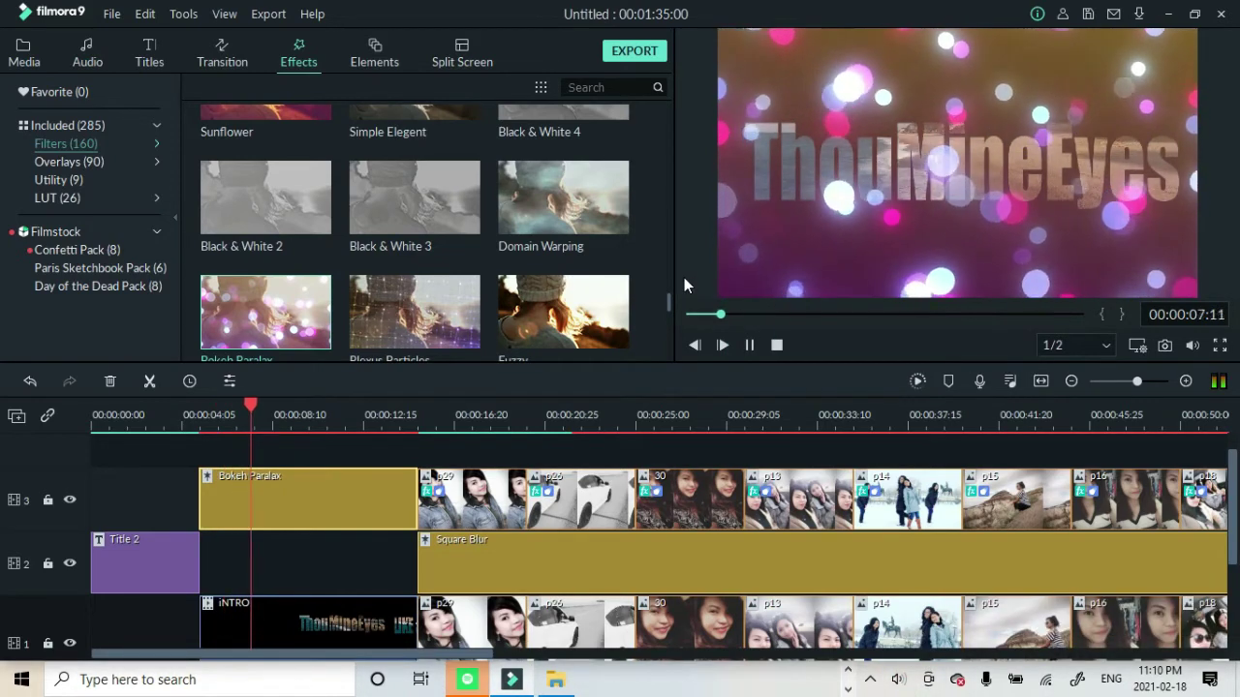
{"action": "left_click", "coordinate": [751, 346]}
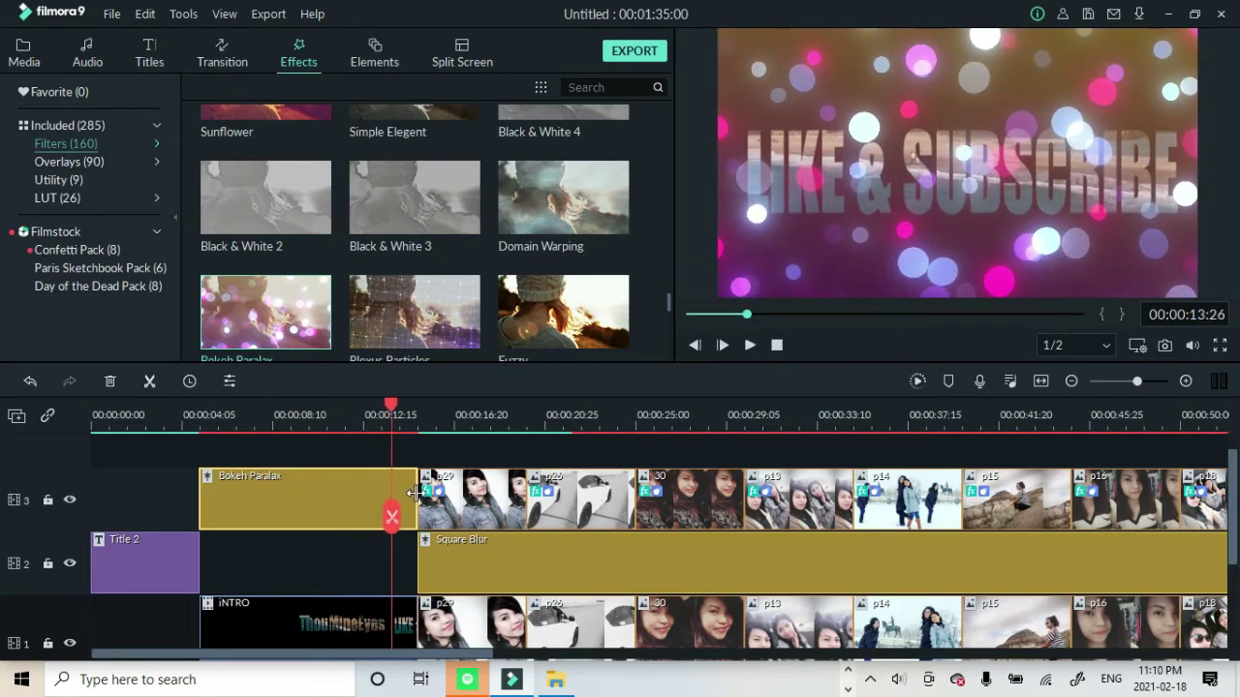
Add the Cube transition to both ends of the iNTRO clip on track 1 and preview that section.
{"action": "left_click", "coordinate": [408, 632]}
{"action": "left_click", "coordinate": [222, 53]}
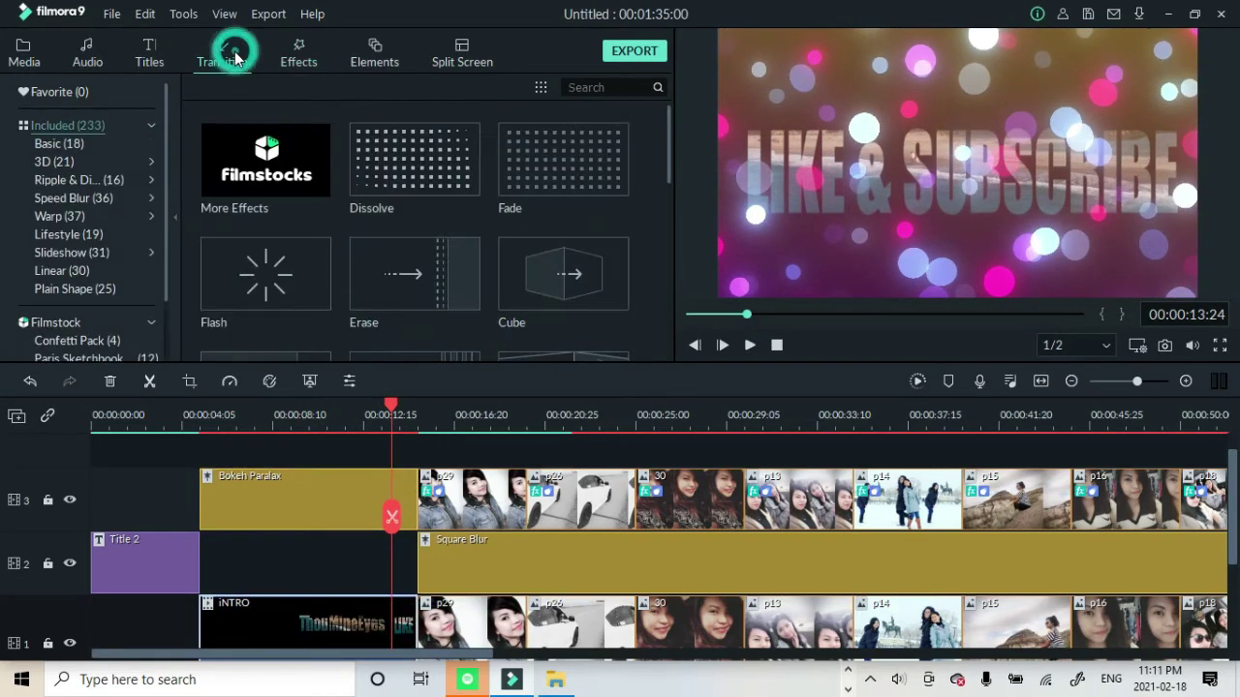
{"action": "left_click", "coordinate": [567, 274]}
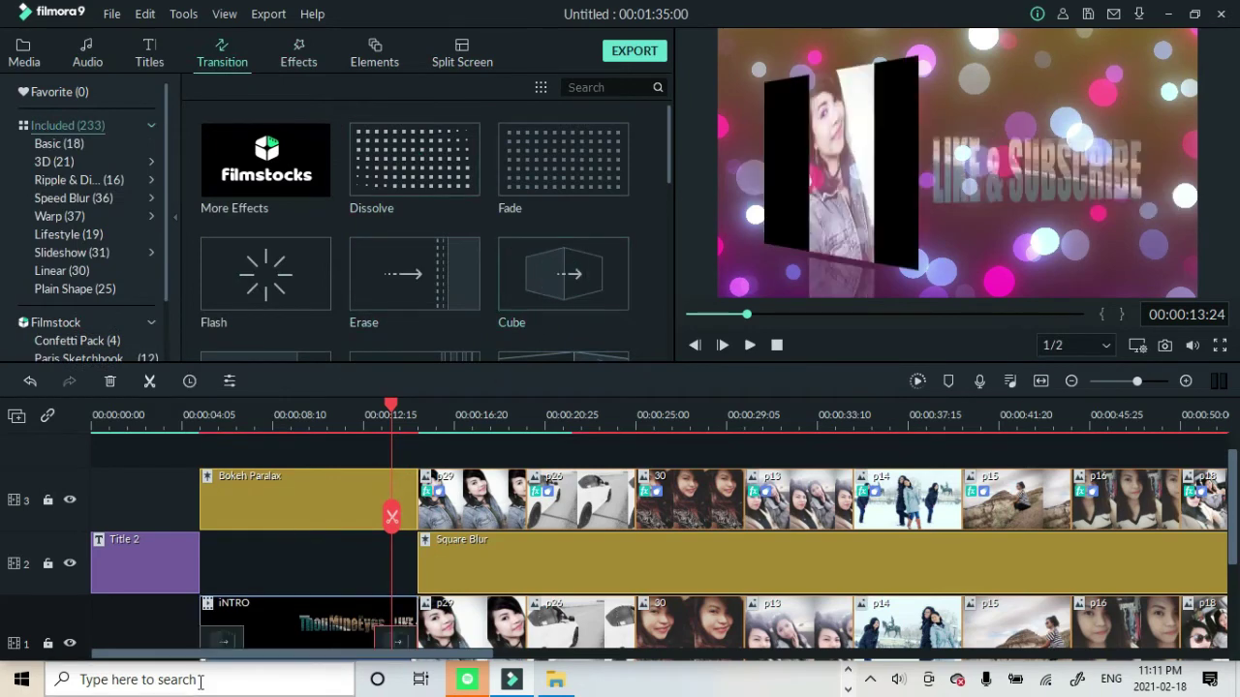
{"action": "left_click", "coordinate": [215, 638]}
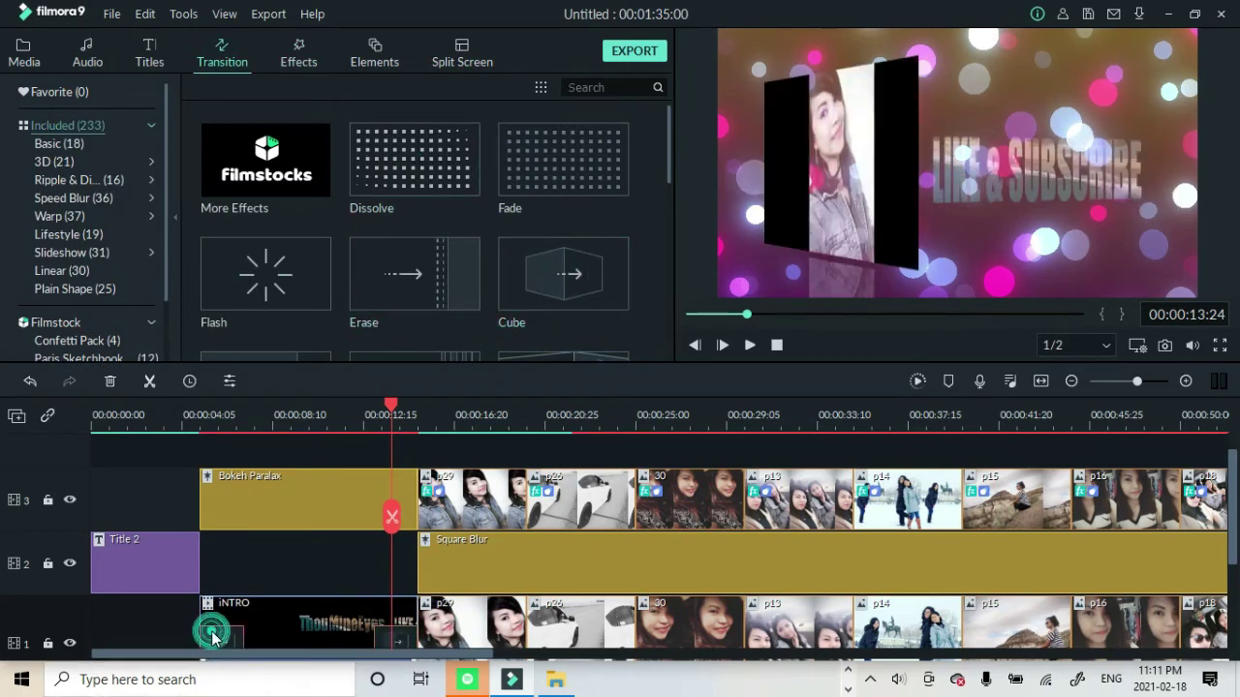
{"action": "left_click_drag", "start_coordinate": [387, 403], "coordinate": [192, 405]}
{"action": "left_click", "coordinate": [746, 346]}
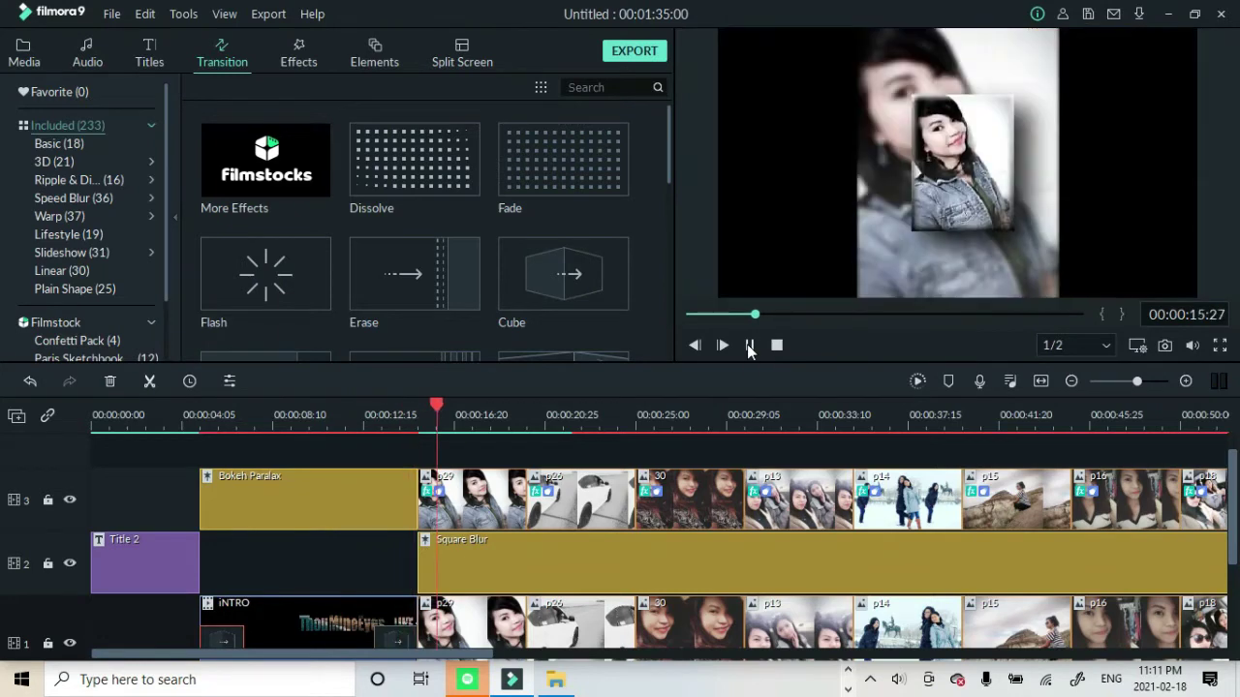
{"action": "left_click", "coordinate": [751, 345]}
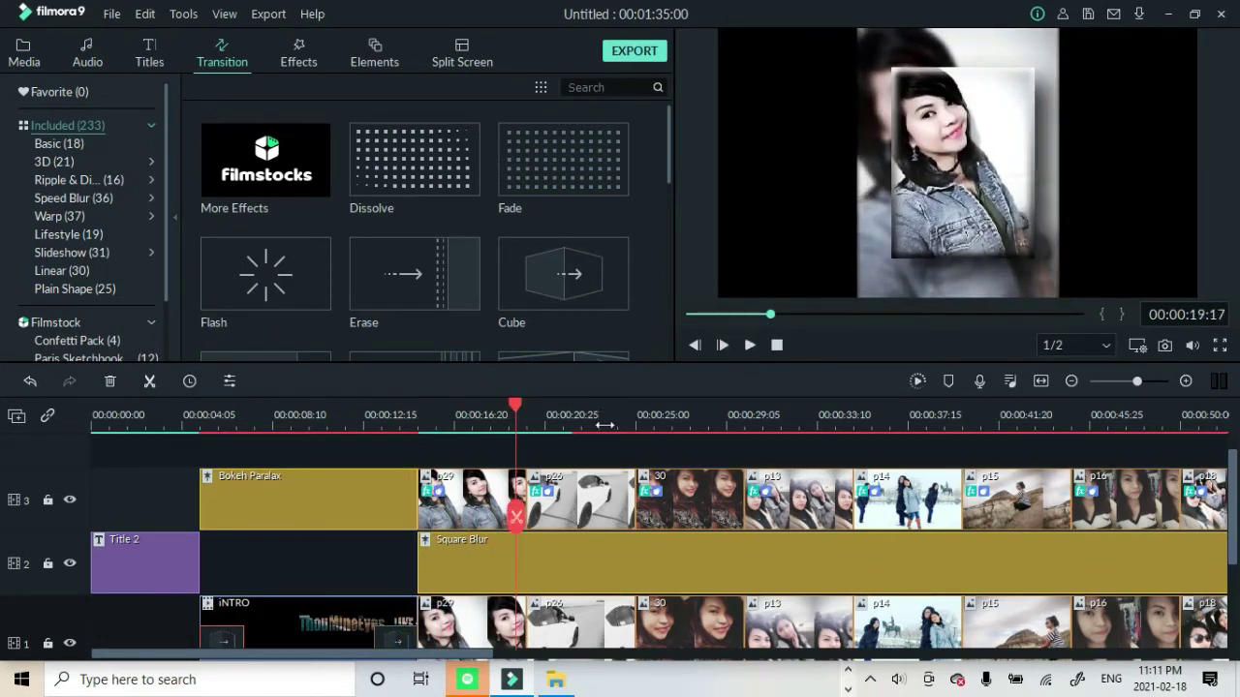
Add the Cube transition between photos p29 and p26 on track 1 and preview it.
{"action": "scroll", "coordinate": [603, 424], "scroll_direction": "down", "scroll_amount": 1}
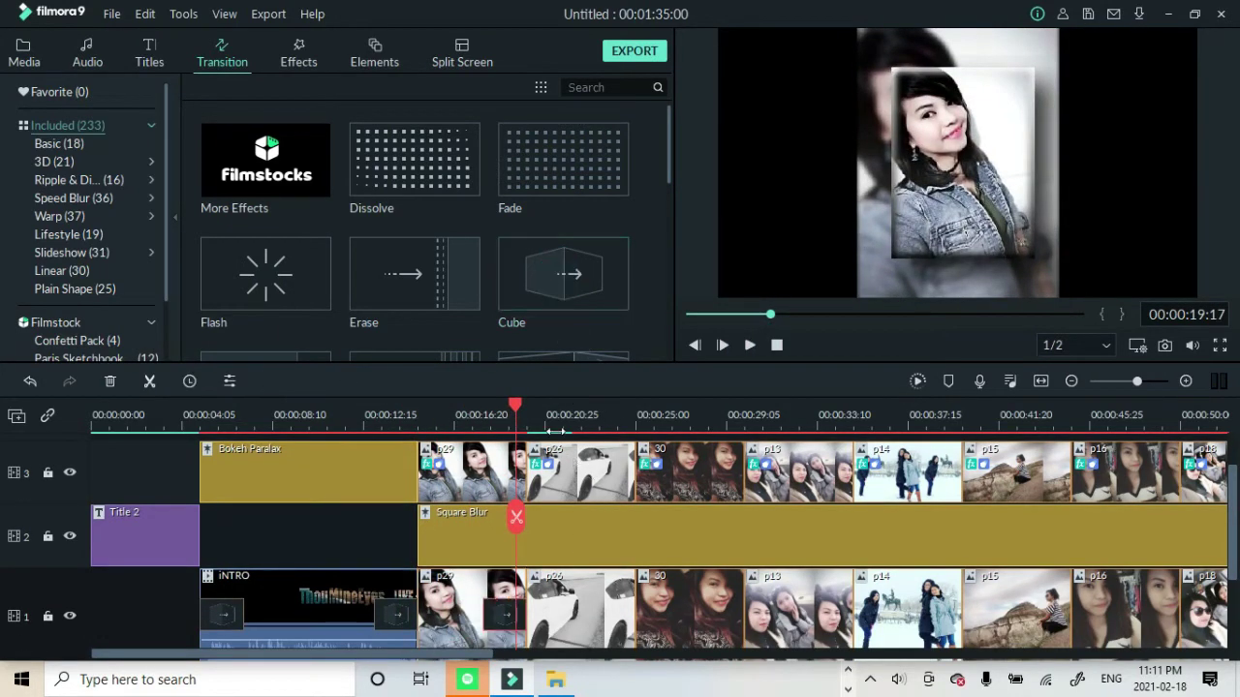
{"action": "left_click", "coordinate": [466, 417]}
{"action": "left_click", "coordinate": [749, 345]}
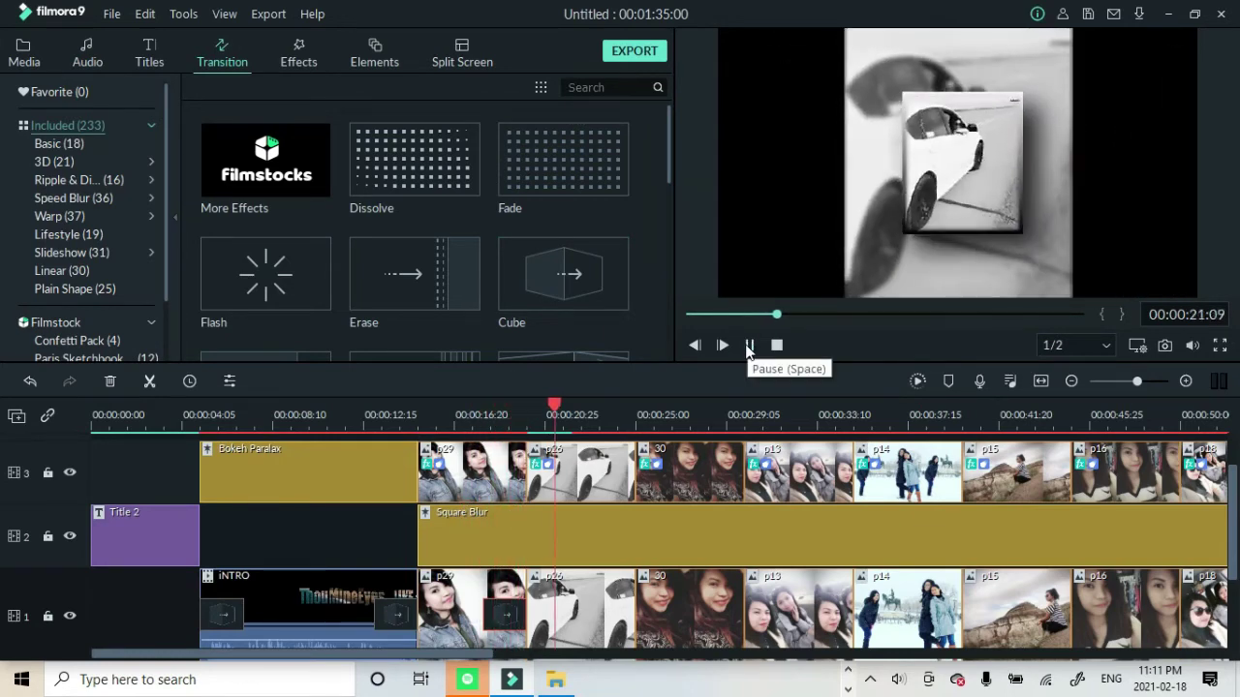
{"action": "left_click", "coordinate": [749, 345]}
Try the Box Turn 2 transition between photos p26 and 30 on track 1, preview it and delete it.
{"action": "scroll", "coordinate": [426, 270], "scroll_direction": "down", "scroll_amount": 4}
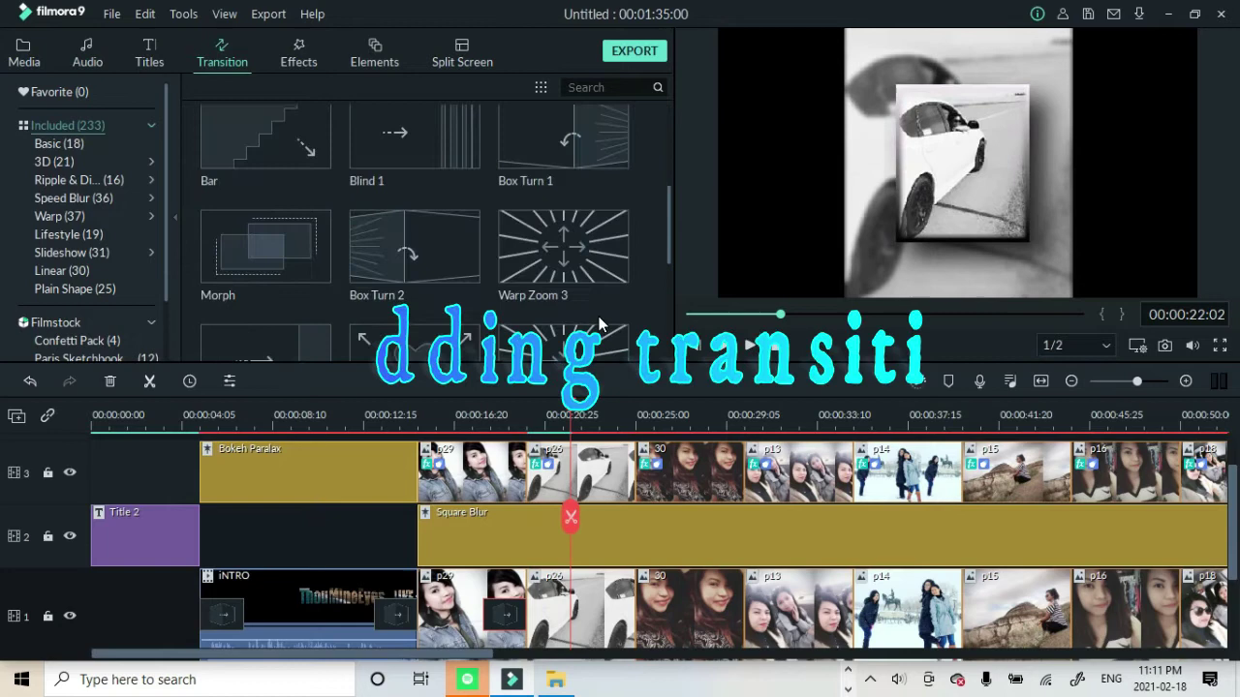
{"action": "left_click_drag", "start_coordinate": [415, 249], "coordinate": [594, 608]}
{"action": "left_click", "coordinate": [413, 248]}
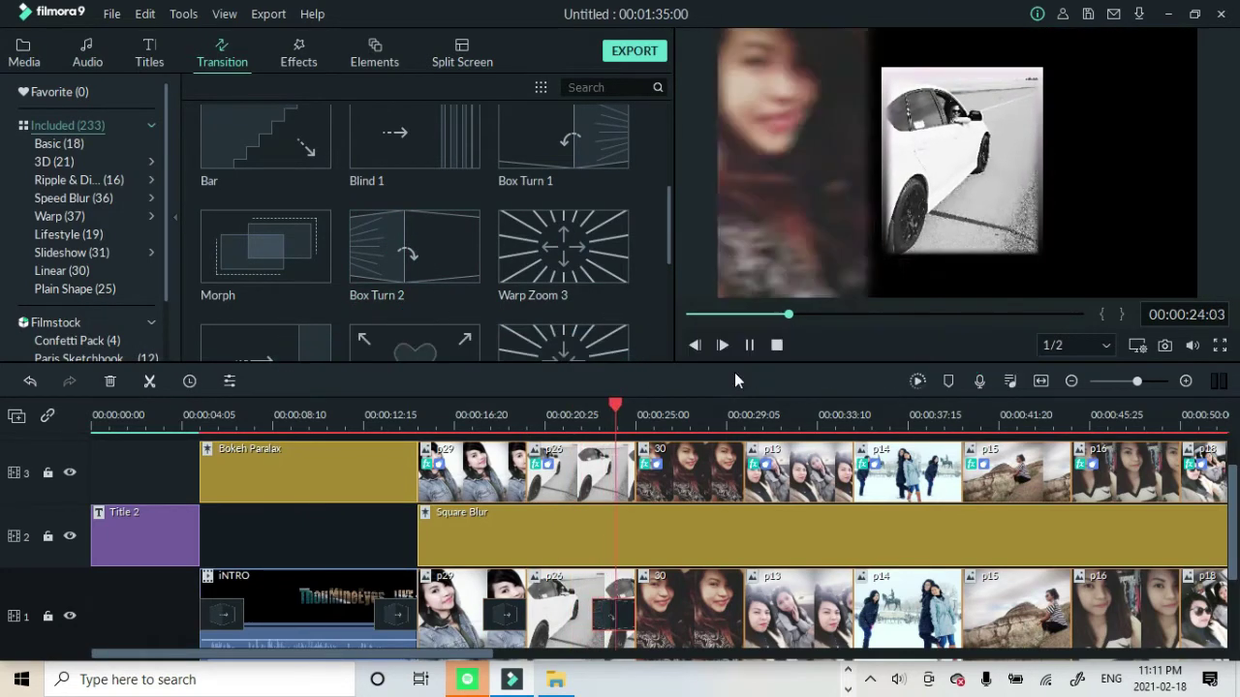
{"action": "left_click", "coordinate": [749, 344]}
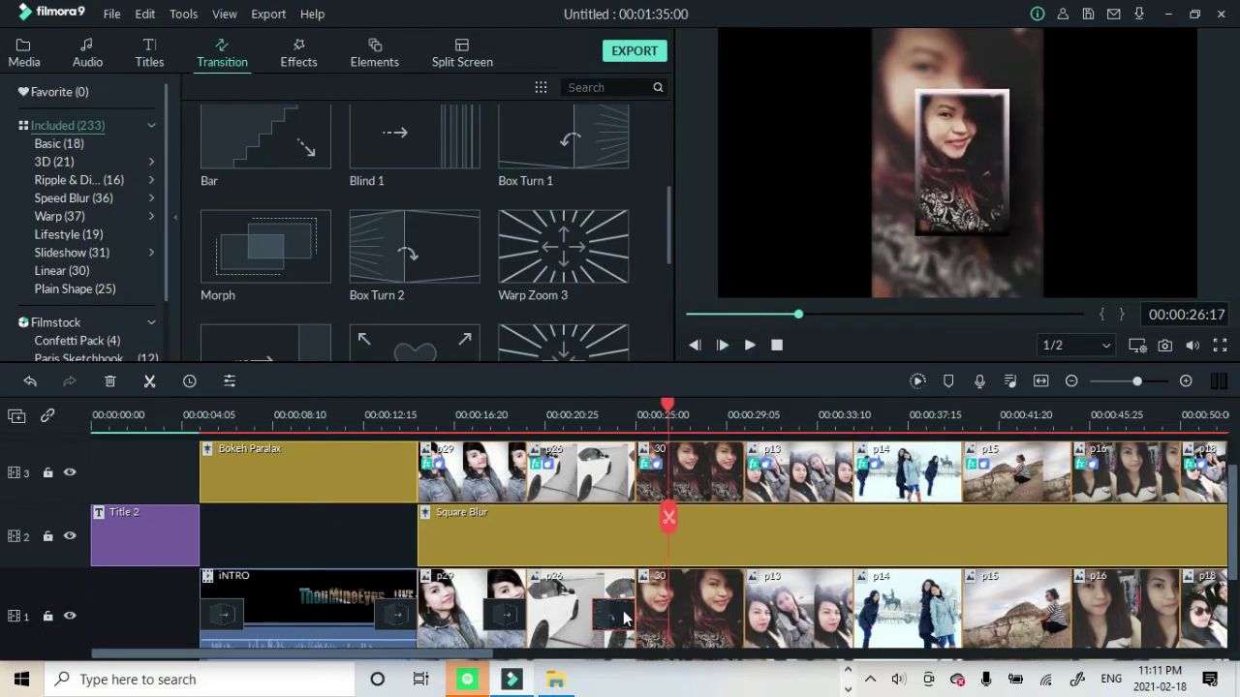
{"action": "key", "text": "Delete"}
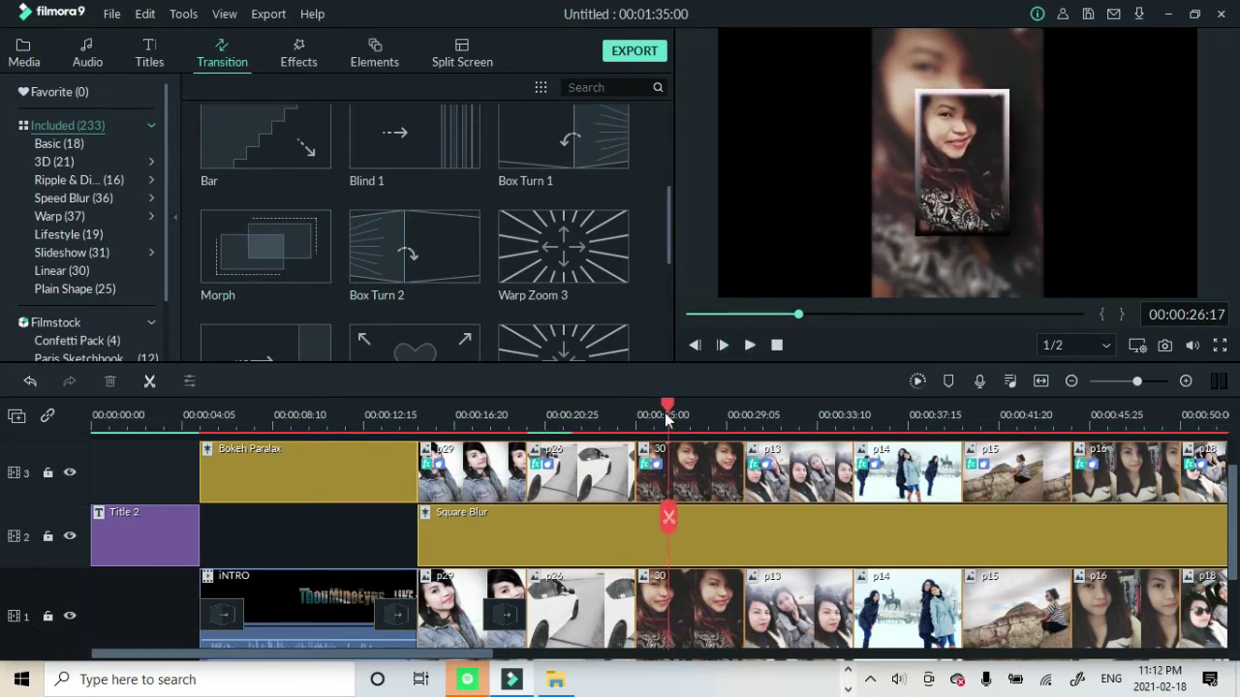
Try the Morph transition at the end of photo p26 on track 1, shorten it and preview the change to photo 30.
{"action": "left_click_drag", "start_coordinate": [668, 413], "coordinate": [567, 413]}
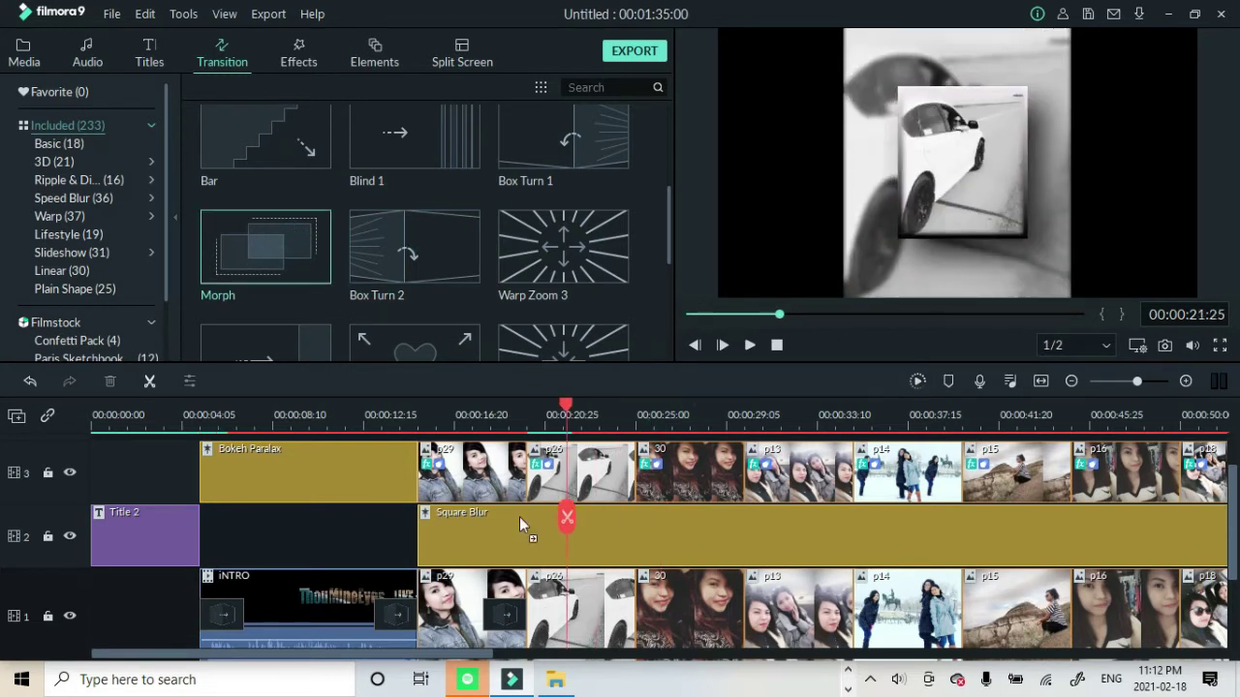
{"action": "left_click_drag", "start_coordinate": [519, 523], "coordinate": [613, 610]}
{"action": "left_click", "coordinate": [749, 345]}
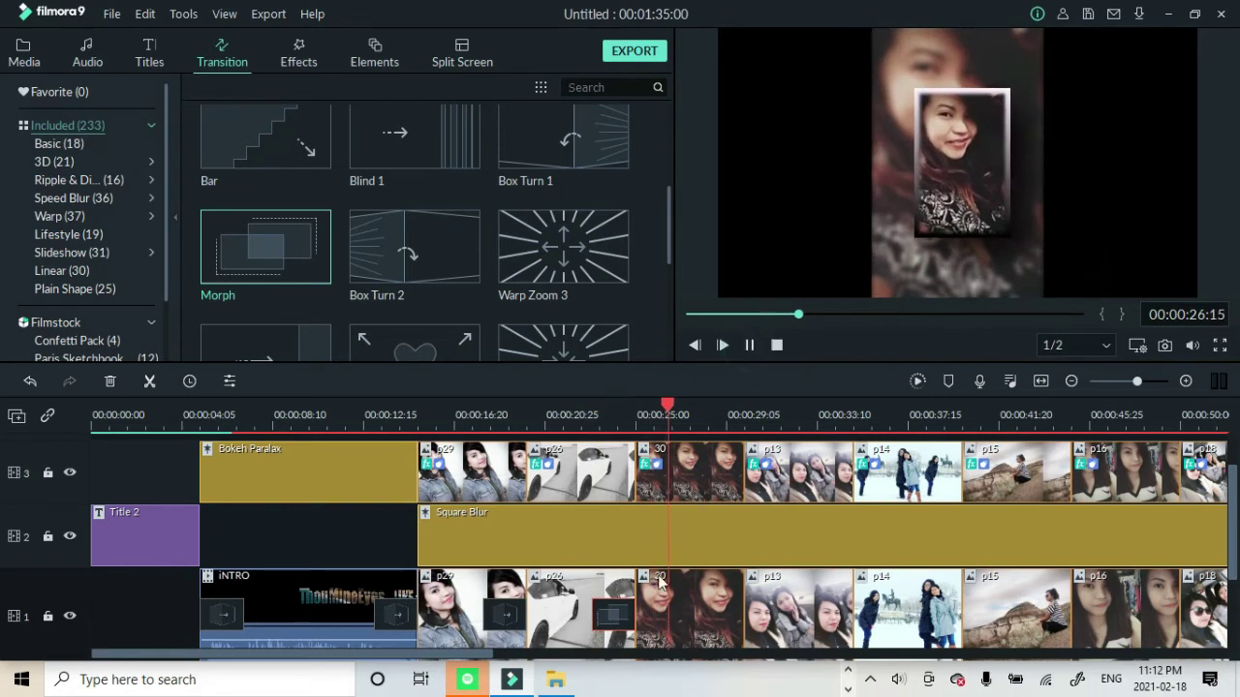
{"action": "key", "text": "space"}
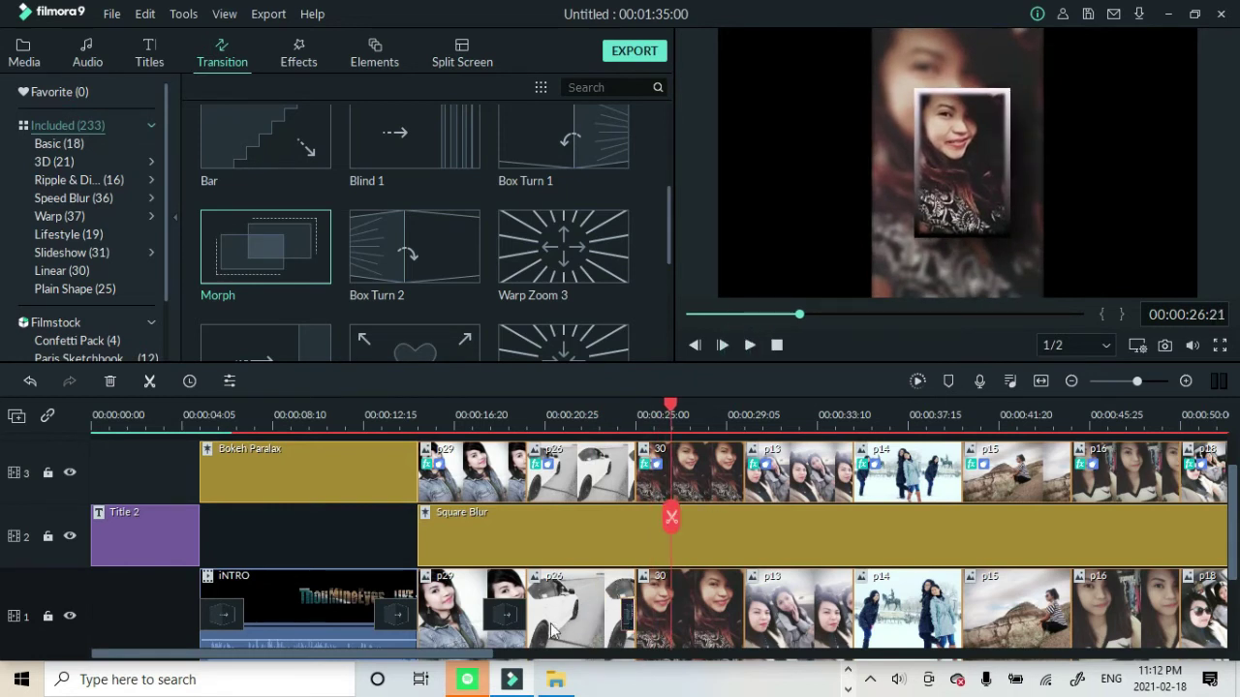
{"action": "left_click_drag", "start_coordinate": [666, 411], "coordinate": [608, 411]}
{"action": "left_click", "coordinate": [750, 345]}
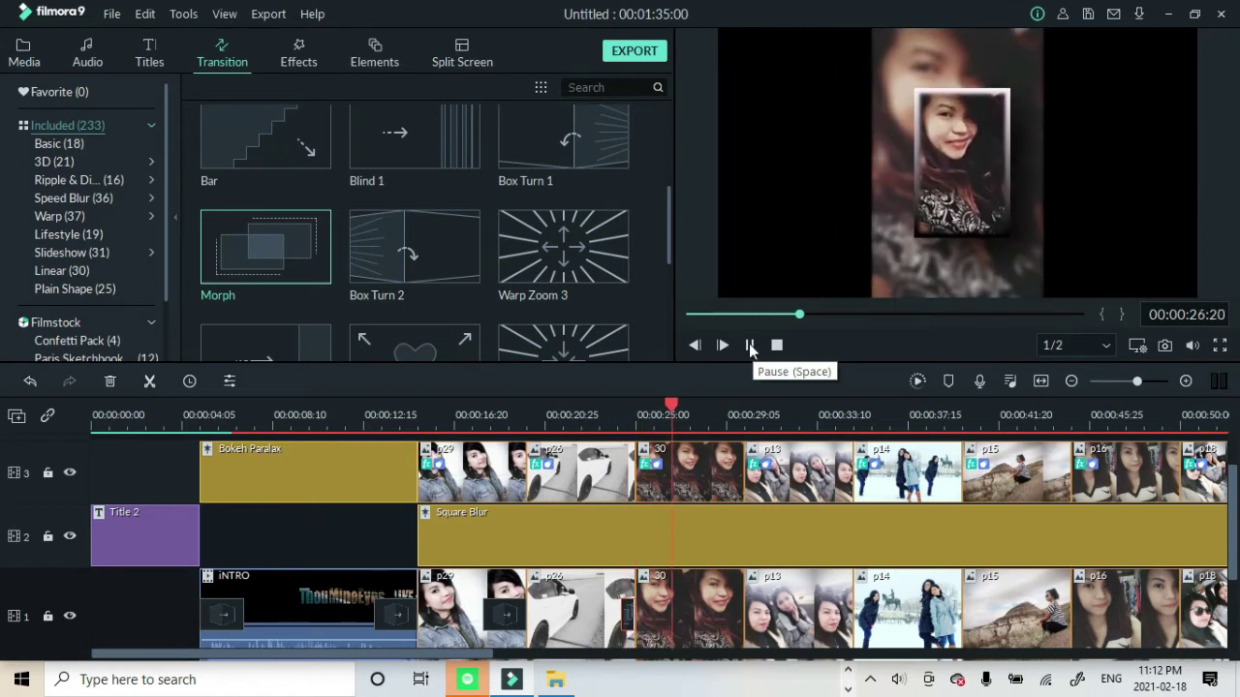
{"action": "left_click", "coordinate": [750, 345]}
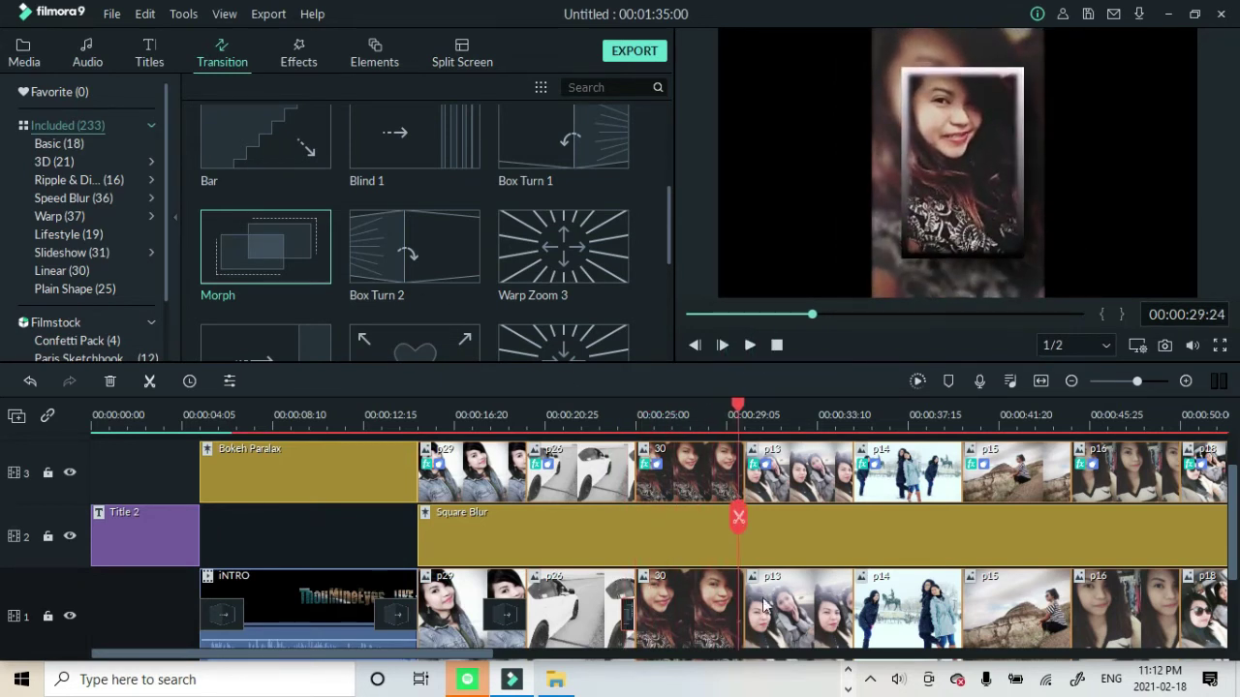
Try the basic Colour Distance transition between photos 30 and p13 on track 1 and preview it.
{"action": "left_click_drag", "start_coordinate": [738, 406], "coordinate": [687, 407]}
{"action": "left_click", "coordinate": [78, 145]}
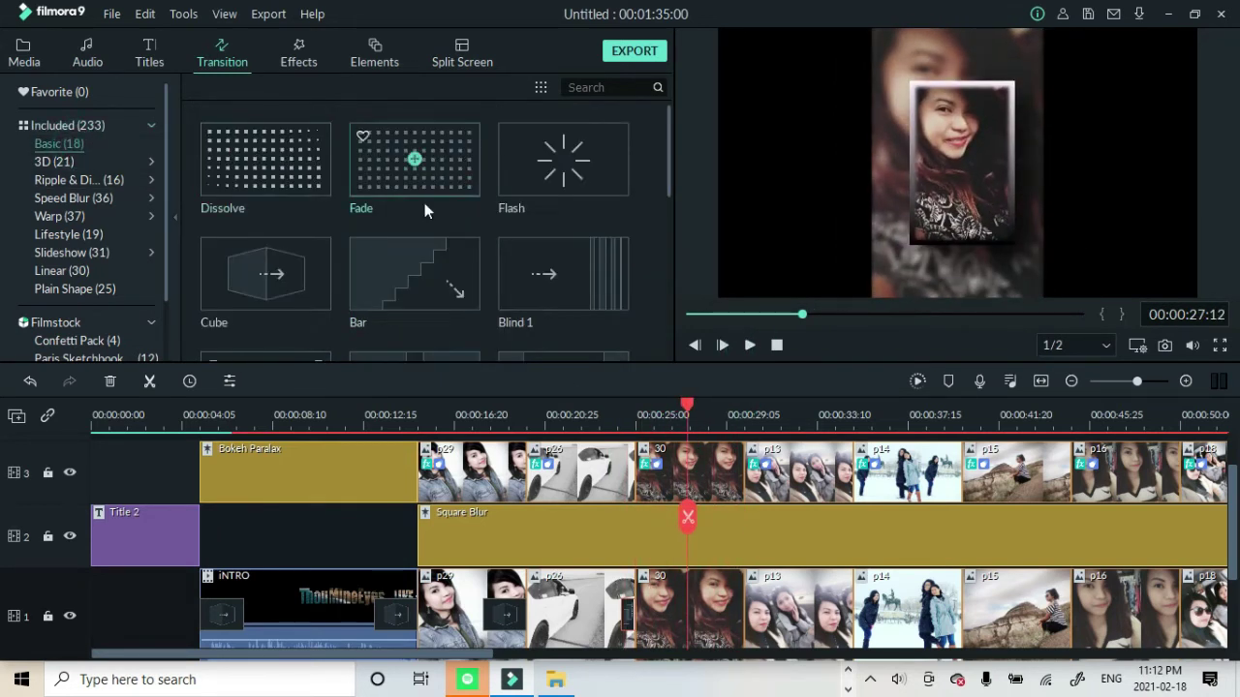
{"action": "scroll", "coordinate": [424, 204], "scroll_direction": "down", "scroll_amount": 3}
{"action": "scroll", "coordinate": [434, 243], "scroll_direction": "up", "scroll_amount": 3}
{"action": "scroll", "coordinate": [395, 233], "scroll_direction": "down", "scroll_amount": 3}
{"action": "scroll", "coordinate": [392, 239], "scroll_direction": "down", "scroll_amount": 3}
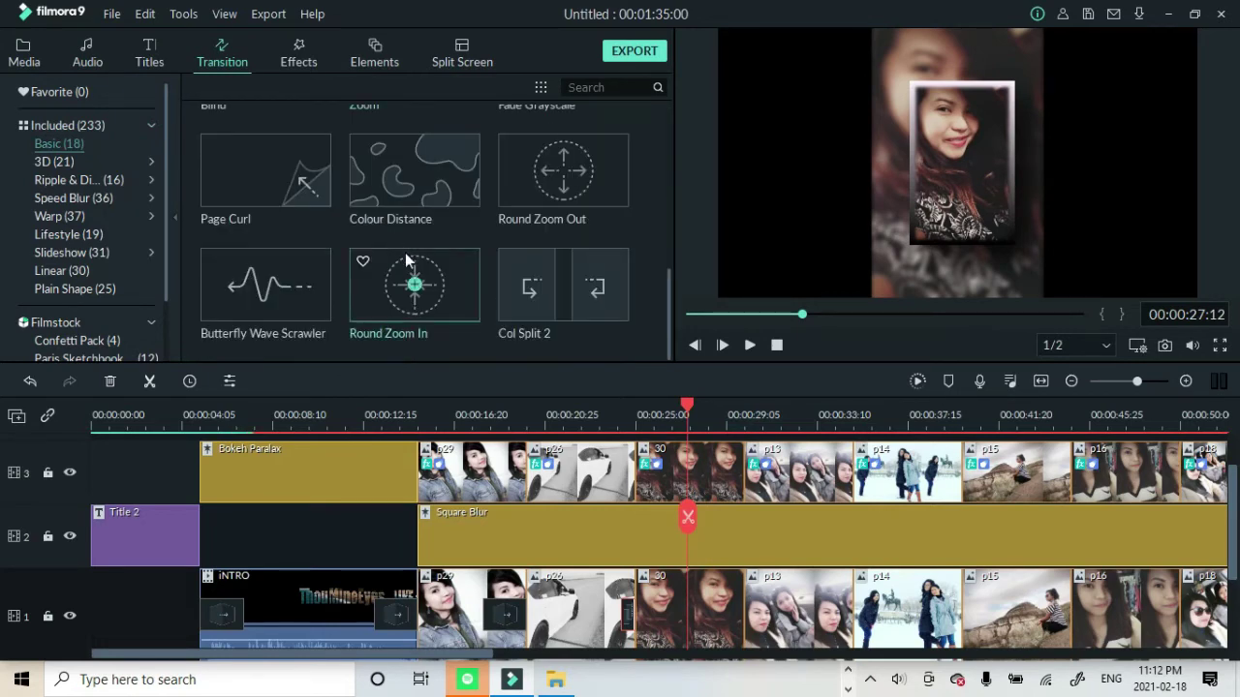
{"action": "left_click_drag", "start_coordinate": [415, 170], "coordinate": [722, 615]}
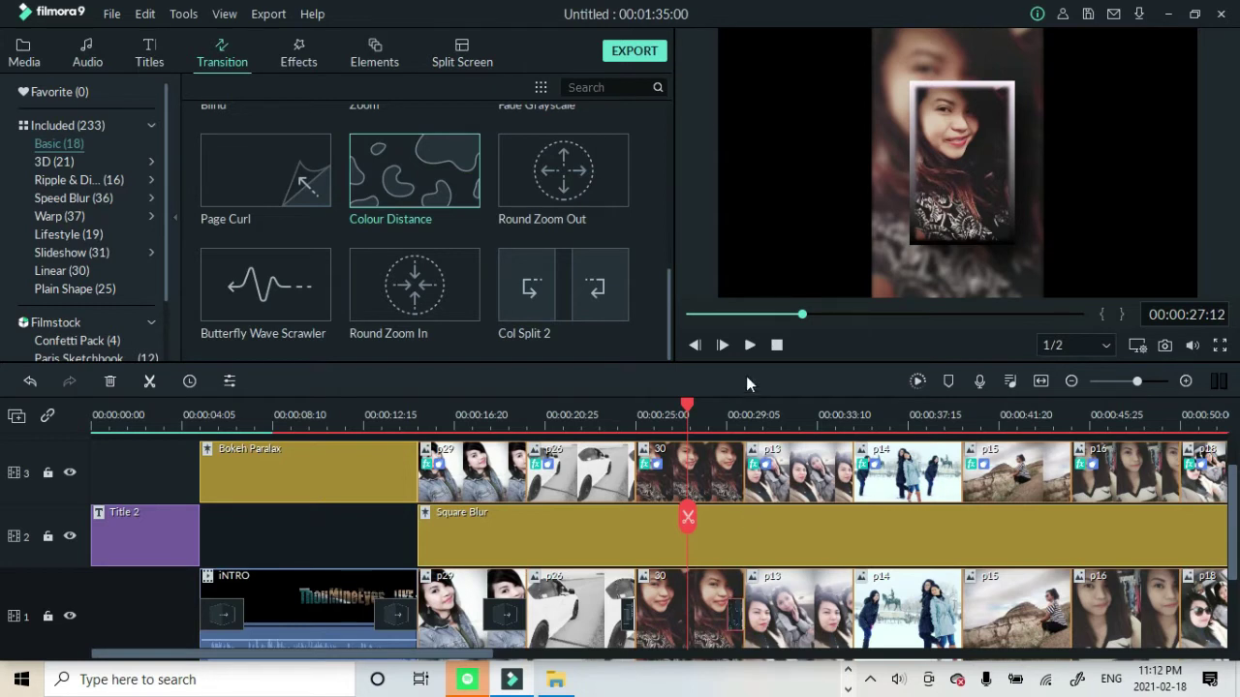
{"action": "left_click", "coordinate": [750, 345]}
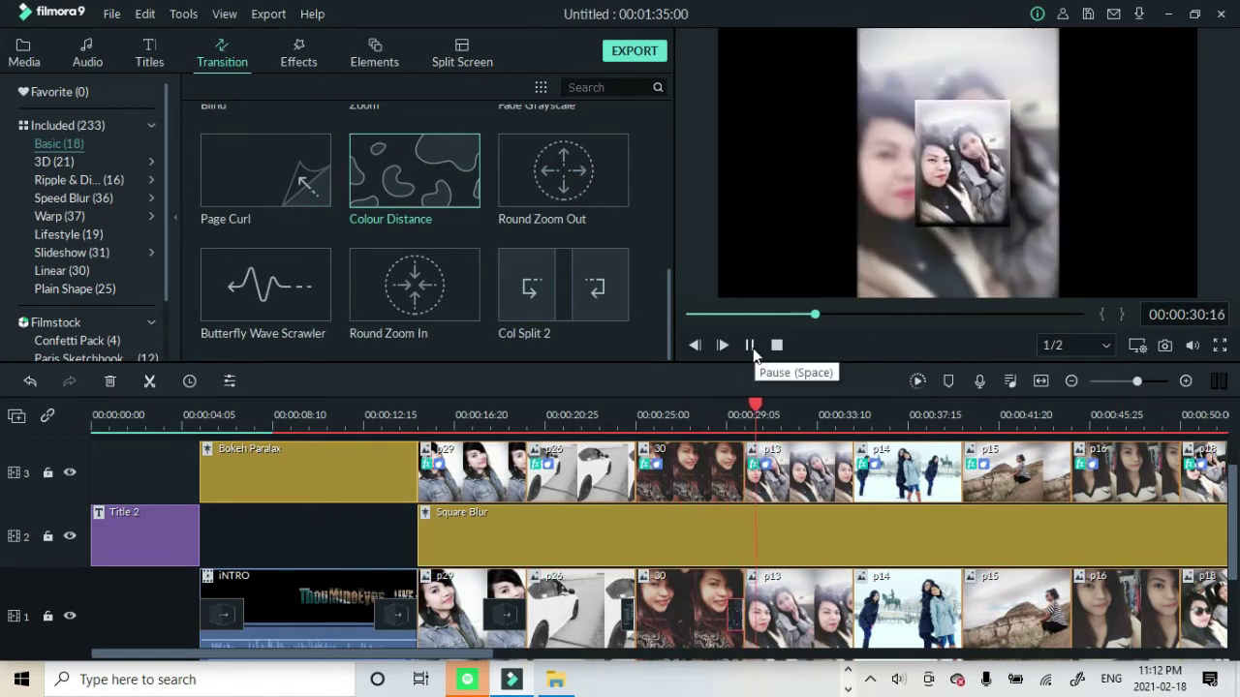
{"action": "left_click", "coordinate": [750, 344]}
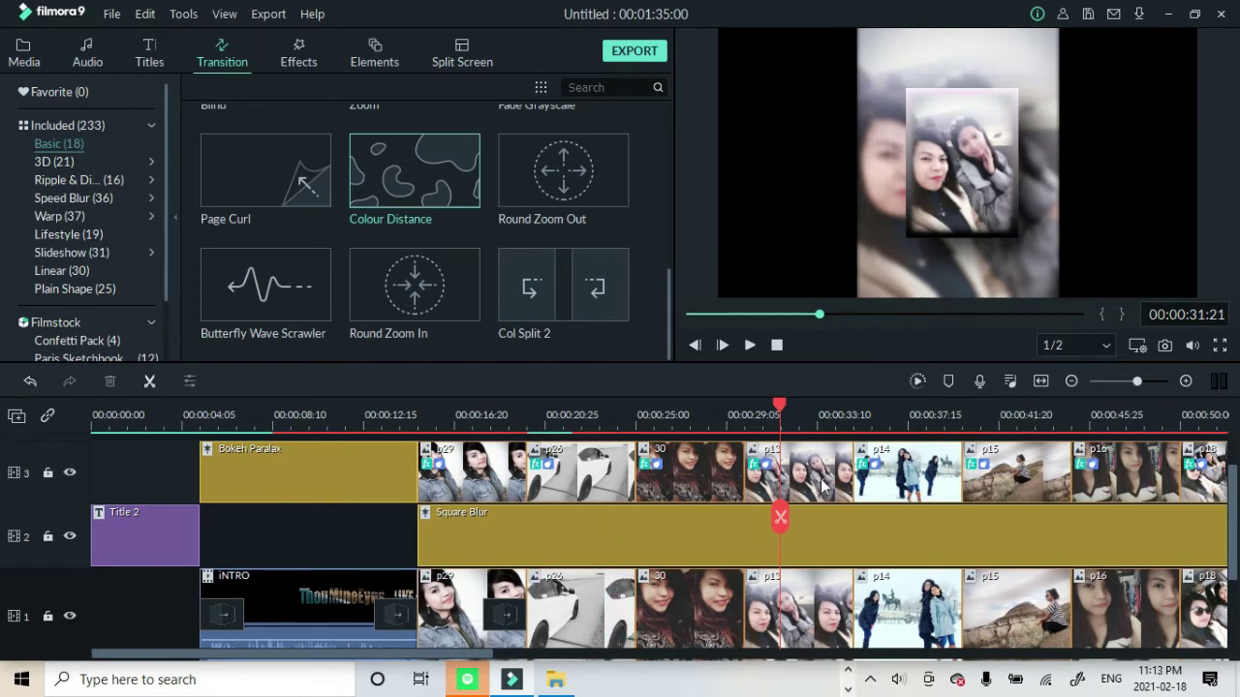
Try the Col Split 2 transition between photos p26 and 30 on track 1 and preview it.
{"action": "left_click_drag", "start_coordinate": [616, 473], "coordinate": [620, 612]}
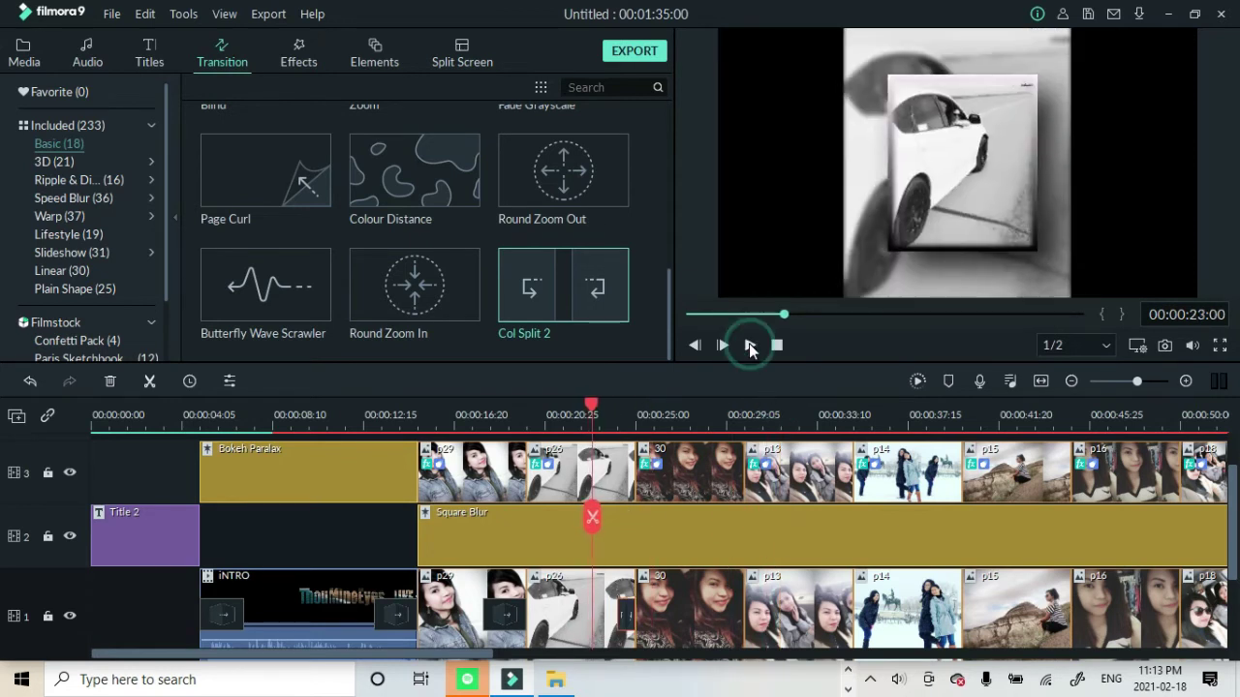
{"action": "left_click", "coordinate": [750, 345]}
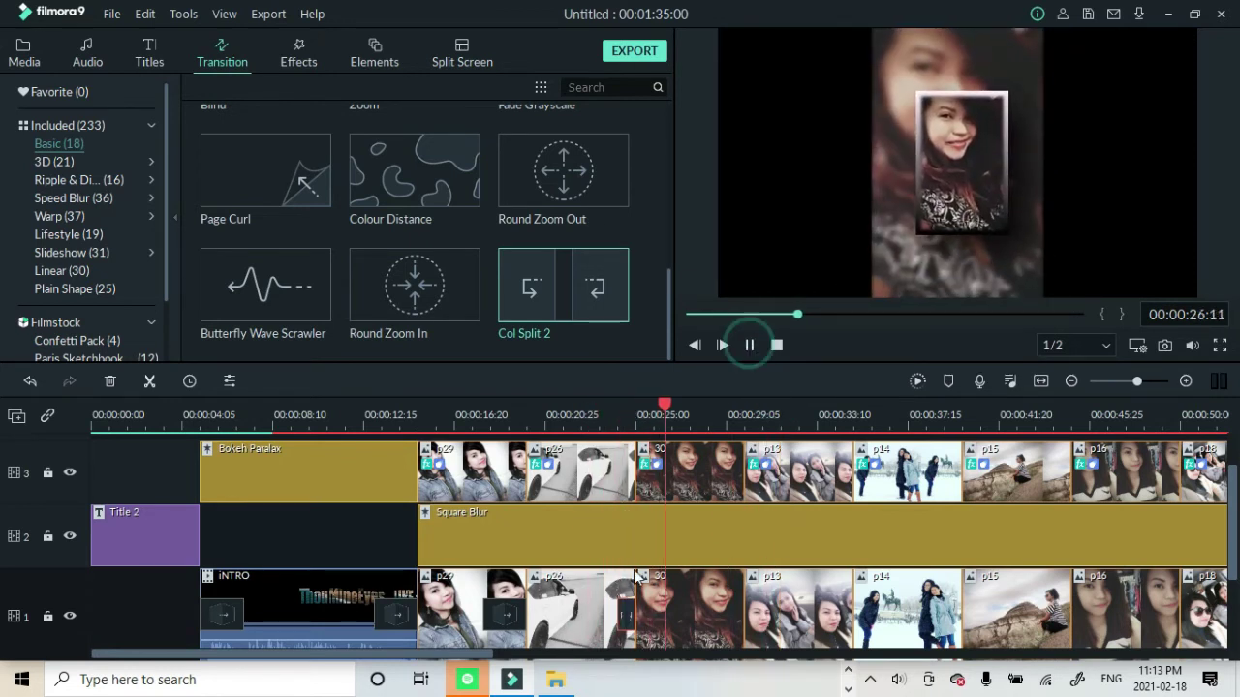
{"action": "left_click", "coordinate": [750, 344]}
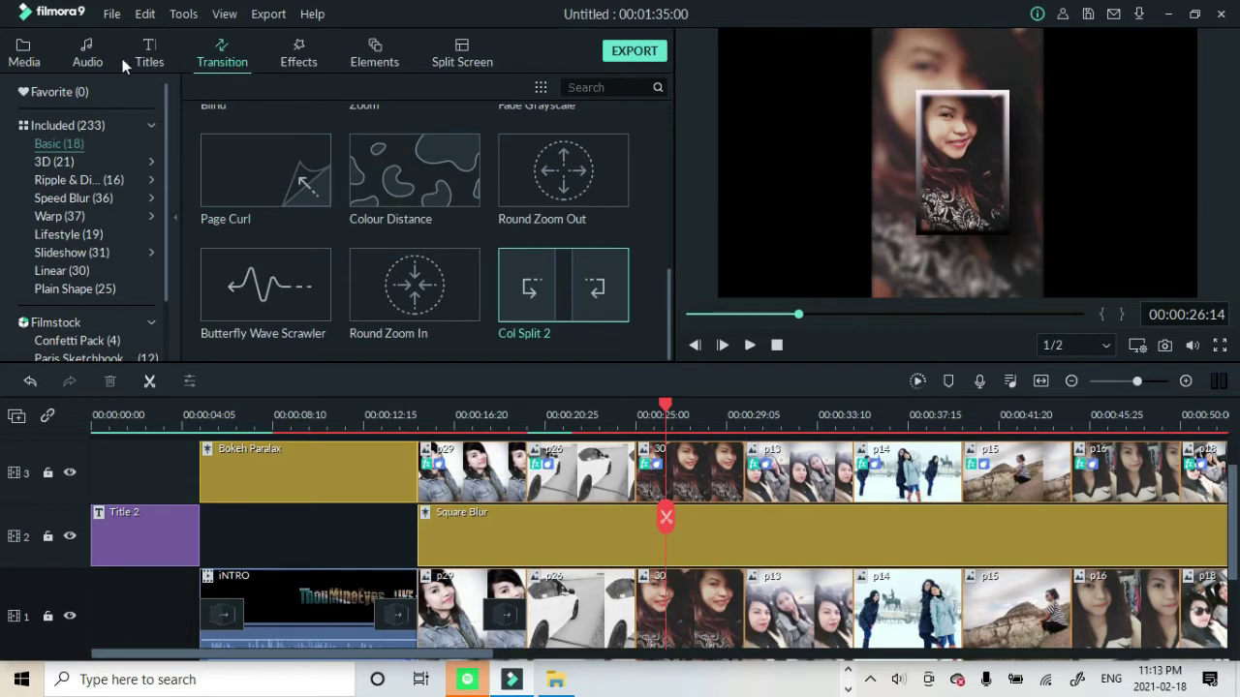
Try Before I Go - RKVC as background music from the start of photo p29, preview it and delete it.
{"action": "left_click", "coordinate": [91, 56]}
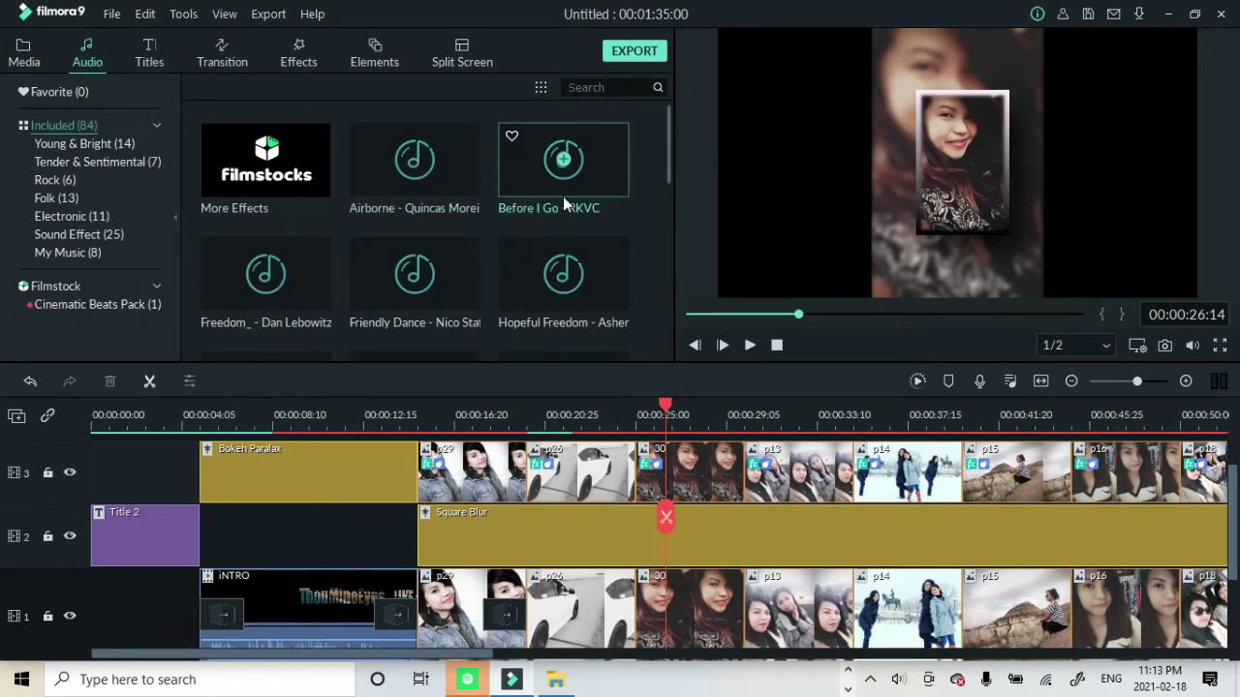
{"action": "left_click_drag", "start_coordinate": [678, 411], "coordinate": [417, 411]}
{"action": "left_click_drag", "start_coordinate": [561, 191], "coordinate": [436, 578]}
{"action": "left_click_drag", "start_coordinate": [640, 445], "coordinate": [640, 448]}
{"action": "left_click", "coordinate": [749, 345]}
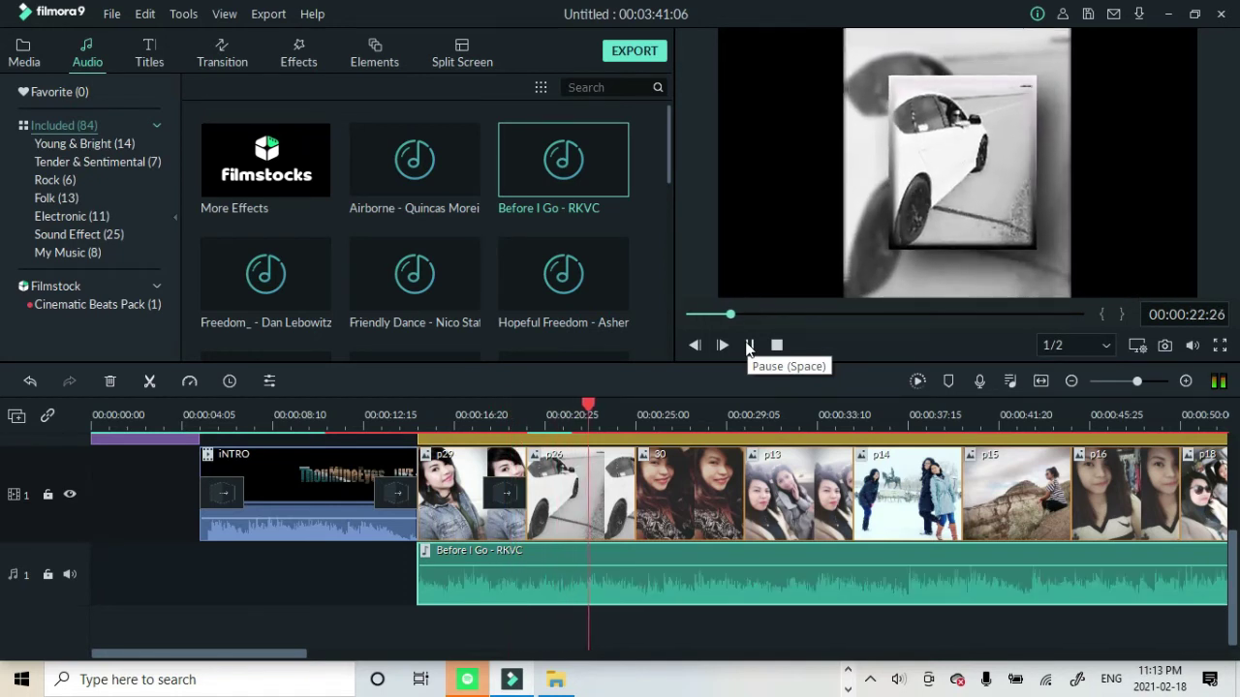
{"action": "left_click", "coordinate": [748, 346]}
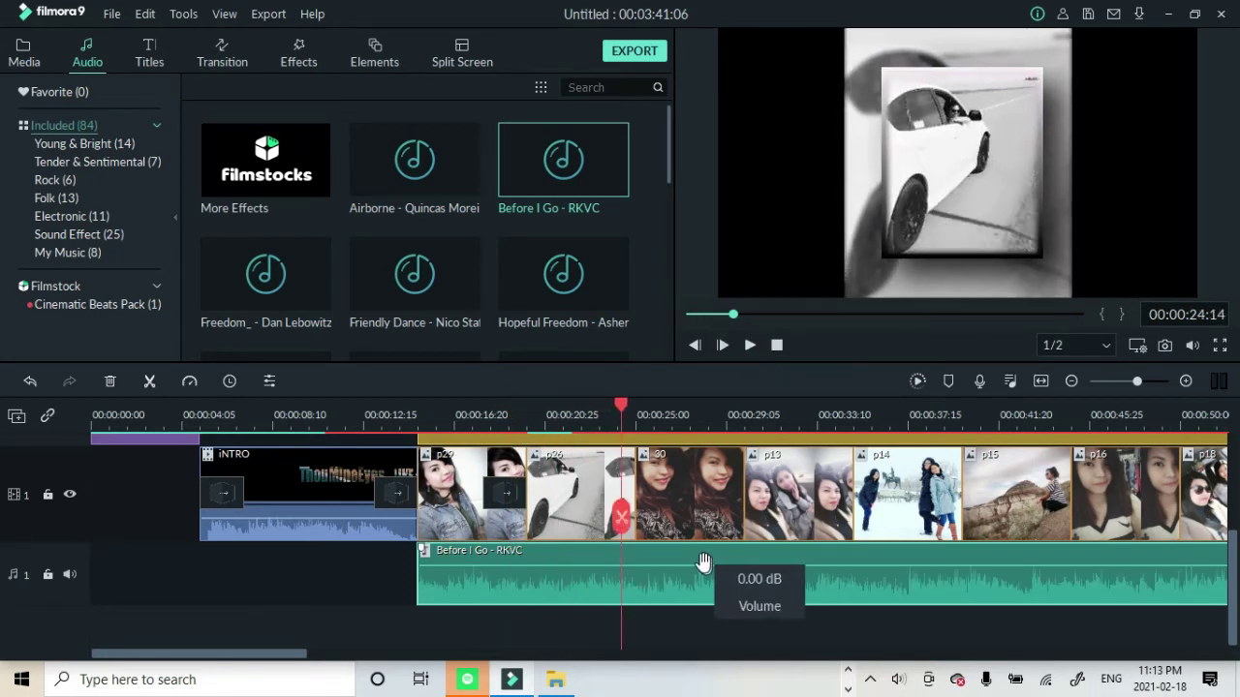
{"action": "key", "text": "Delete"}
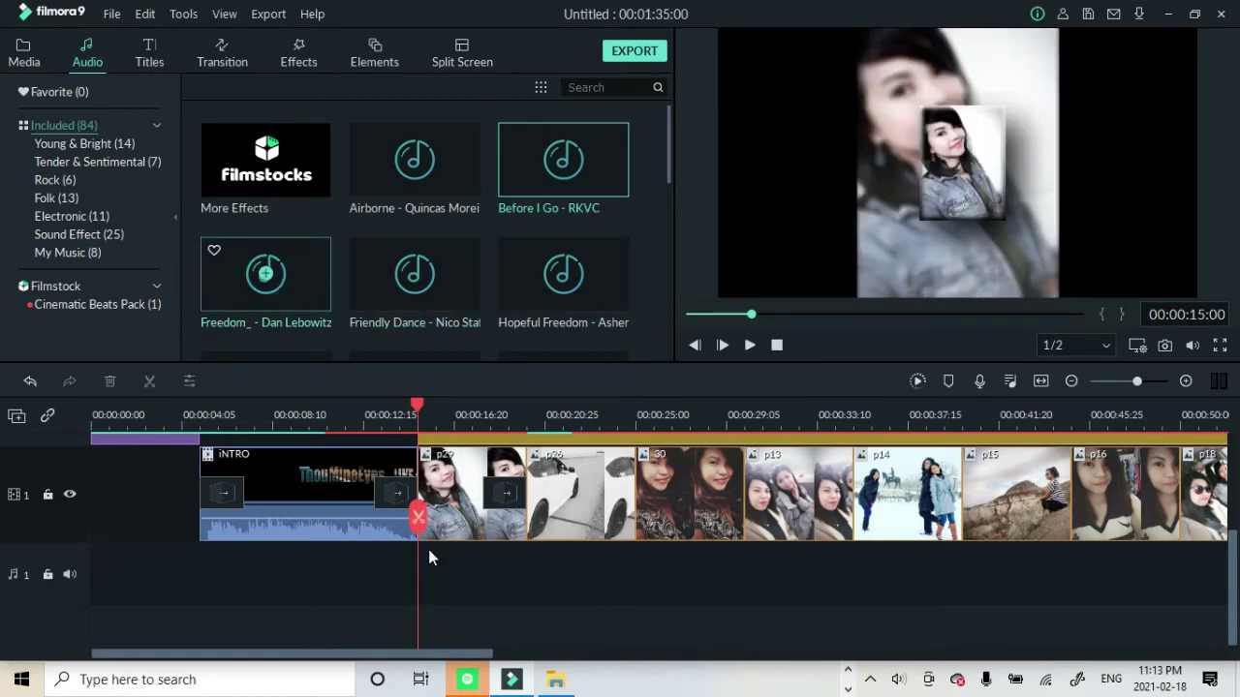
Try the music tracks Freedom_, Always Dreaming - Same Town Forever and Feet On Water - Unexpected Moment under the photos from 00:00:15:00.
{"action": "left_click_drag", "start_coordinate": [308, 280], "coordinate": [432, 578]}
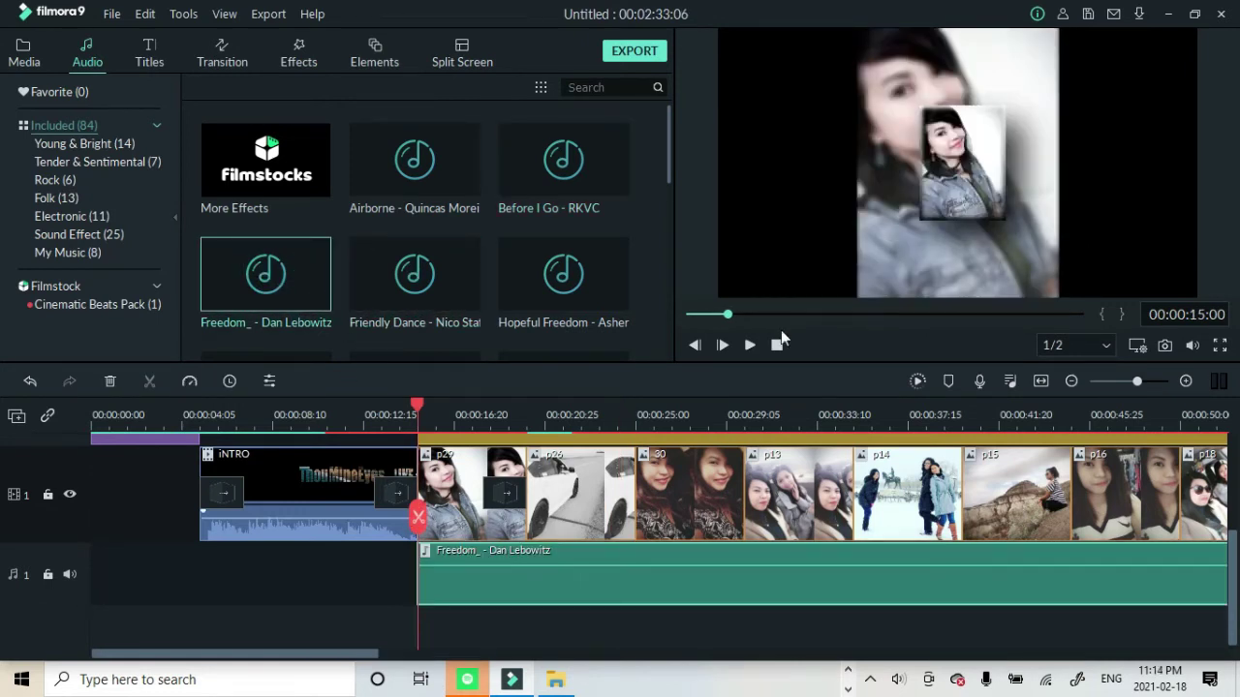
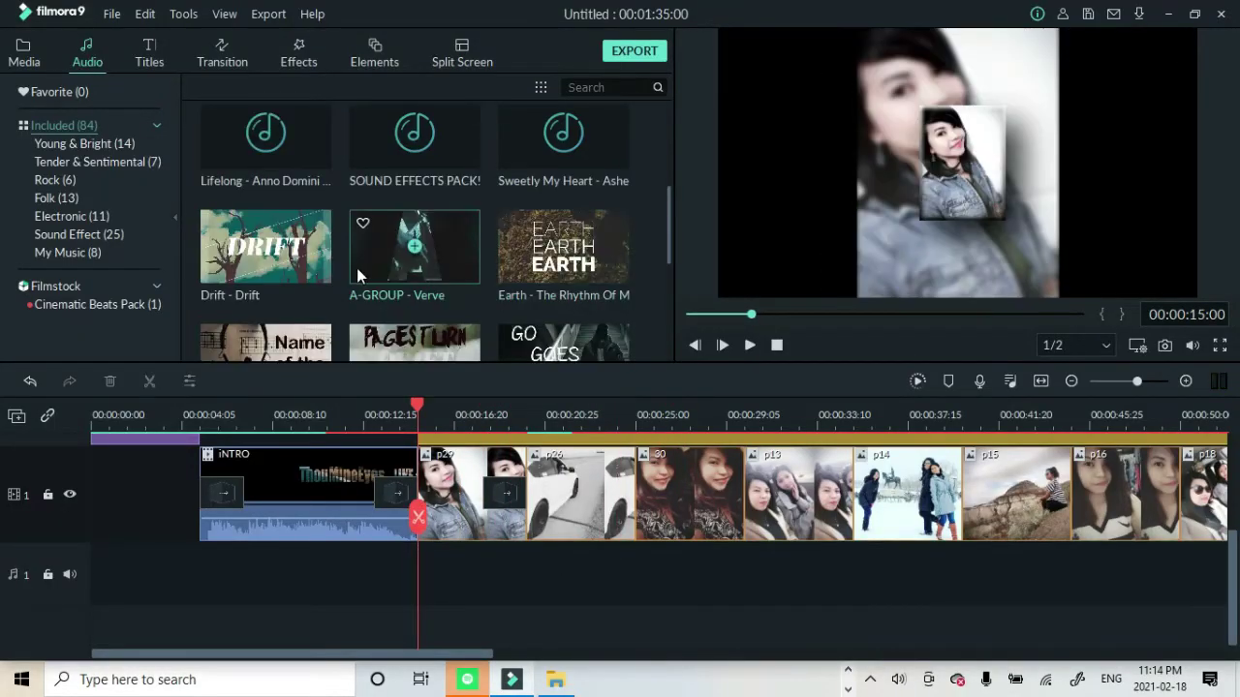
{"action": "scroll", "coordinate": [356, 267], "scroll_direction": "down", "scroll_amount": 3}
{"action": "left_click", "coordinate": [266, 327]}
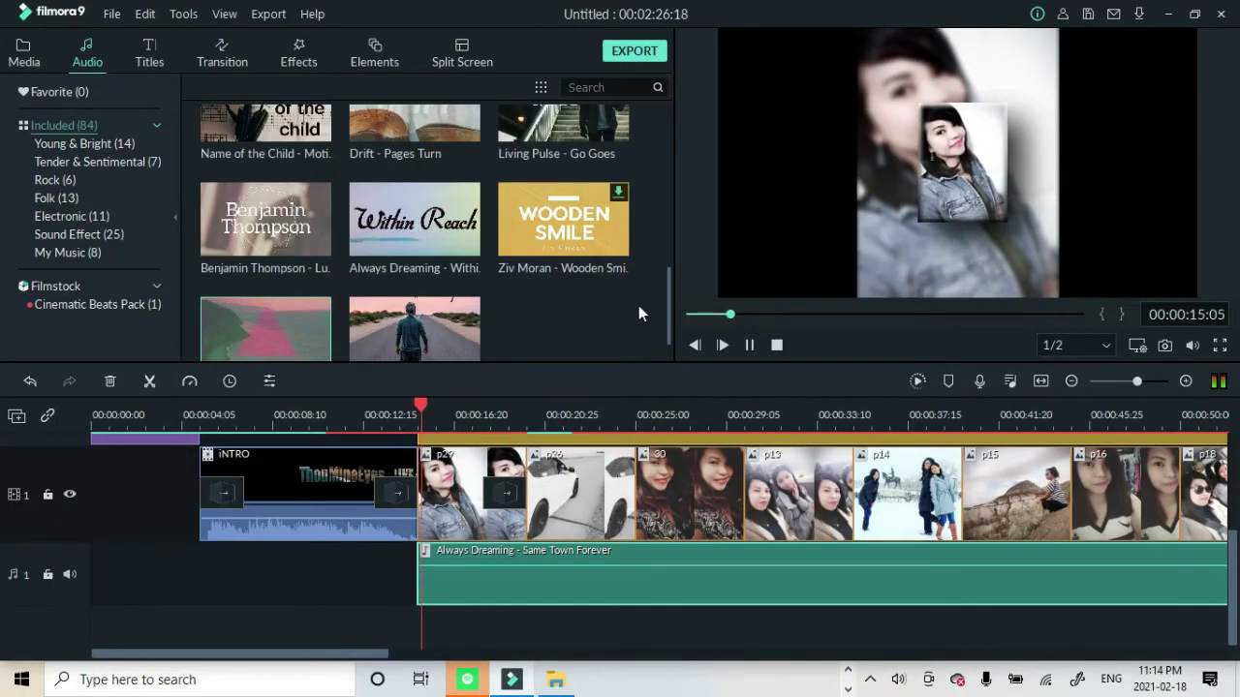
{"action": "left_click", "coordinate": [748, 345]}
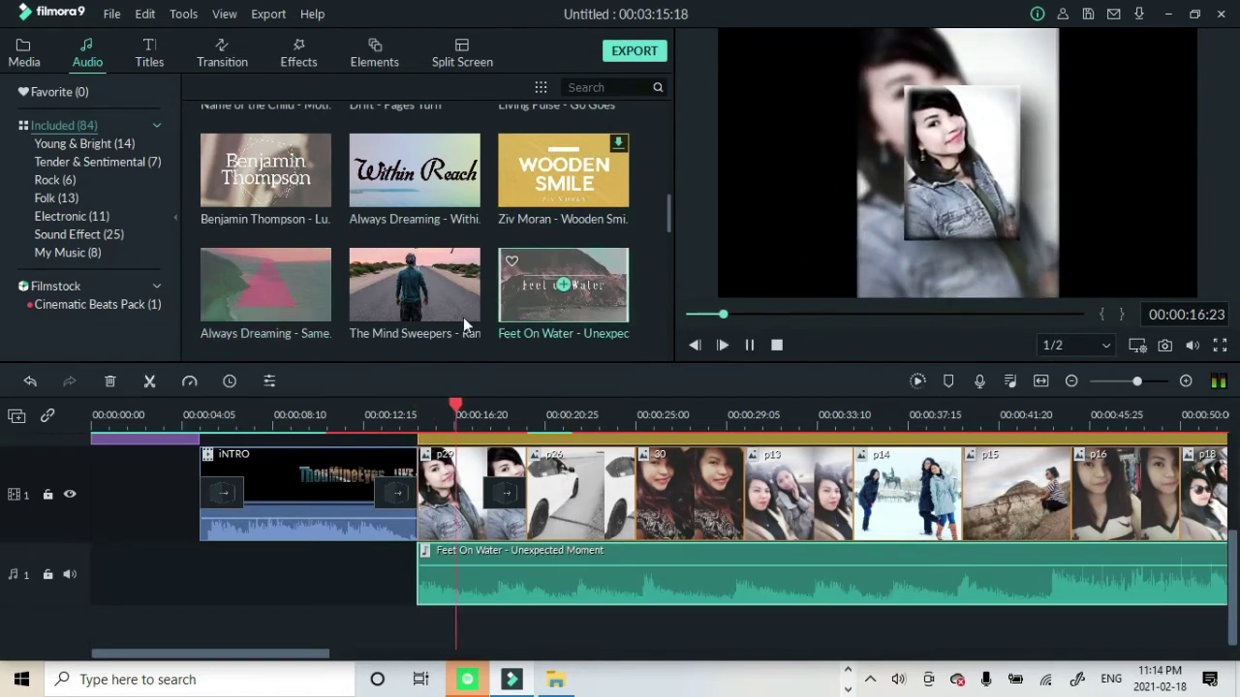
{"action": "scroll", "coordinate": [463, 317], "scroll_direction": "down", "scroll_amount": 3}
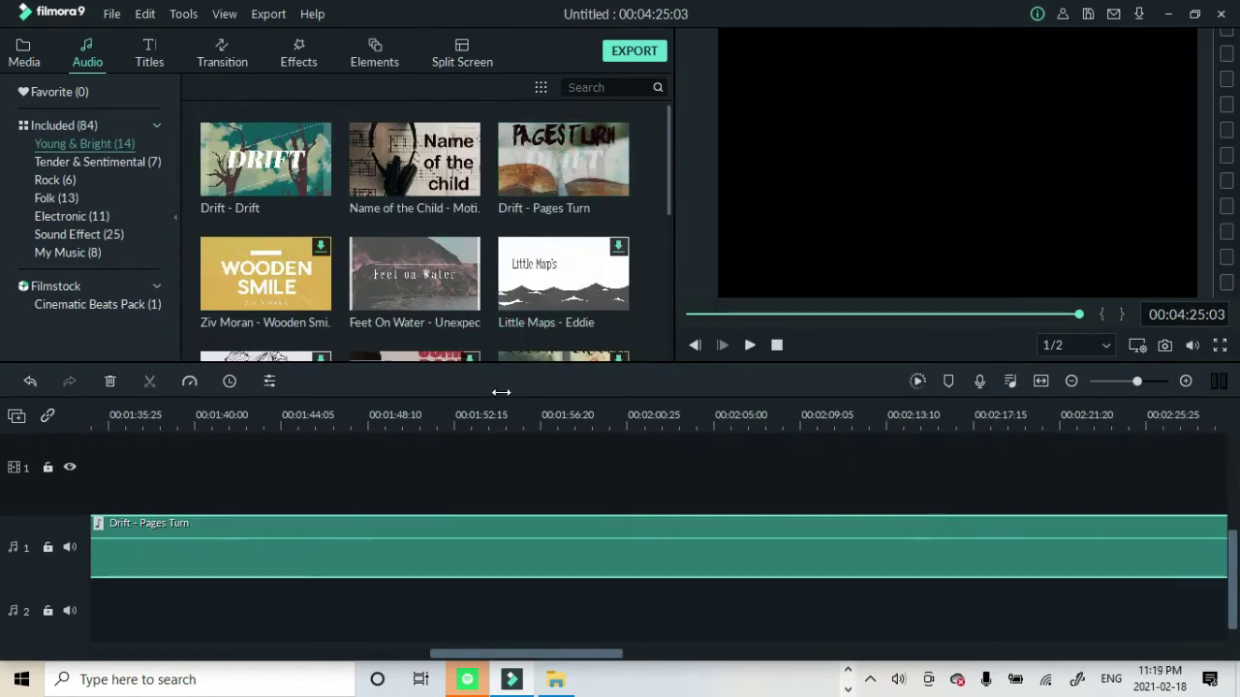
Play the slideshow from its beginning and check the transition between photos p29 and p26.
{"action": "left_click", "coordinate": [749, 345]}
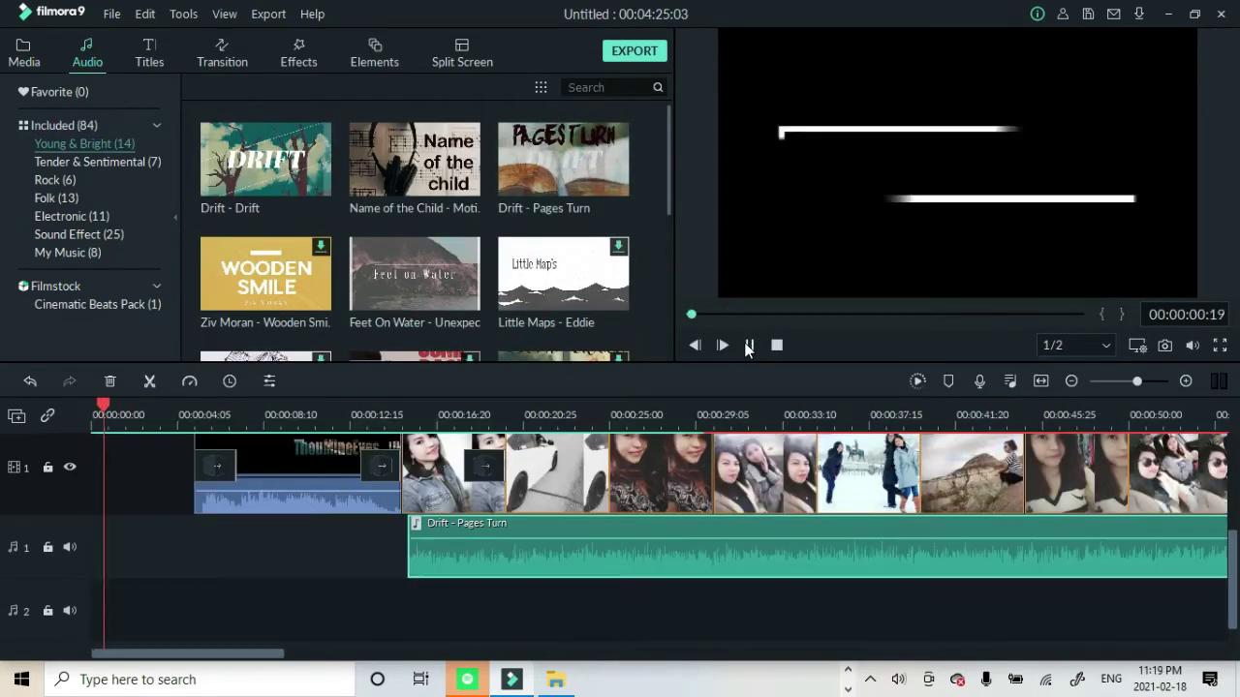
{"action": "left_click", "coordinate": [501, 446]}
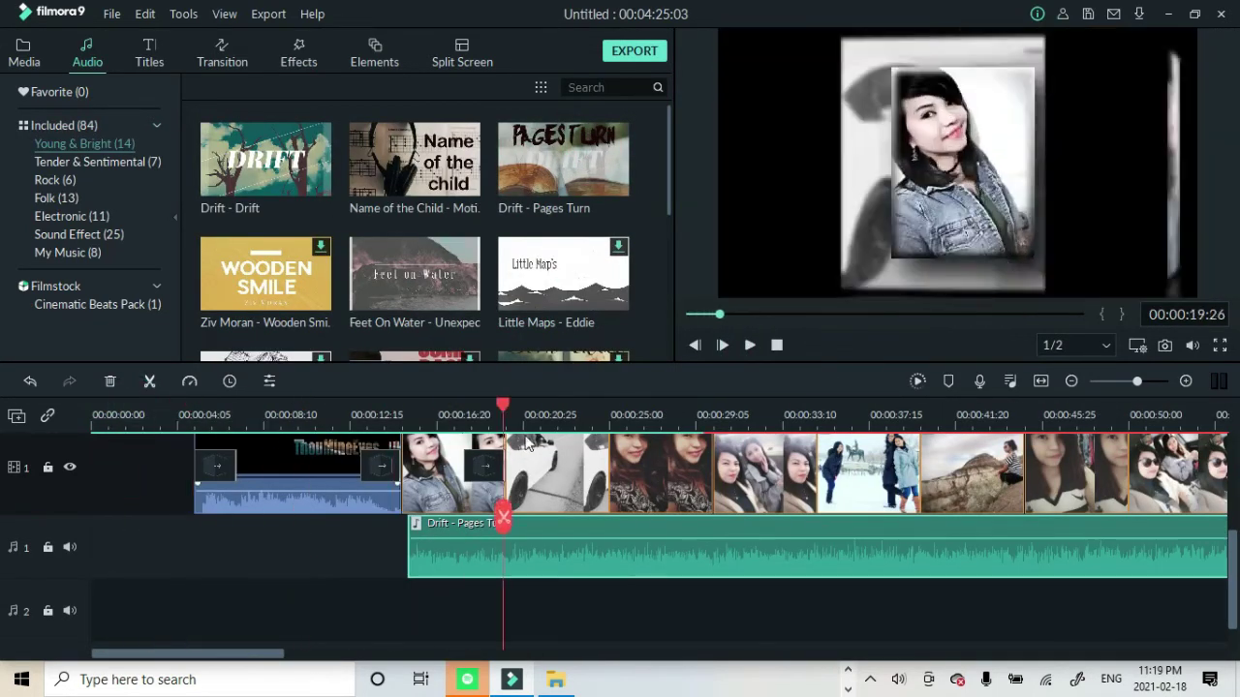
Try removing the gap before the iNTRO clip on track 1, preview the start, and undo the removal.
{"action": "left_click", "coordinate": [170, 493]}
{"action": "key", "text": "Delete"}
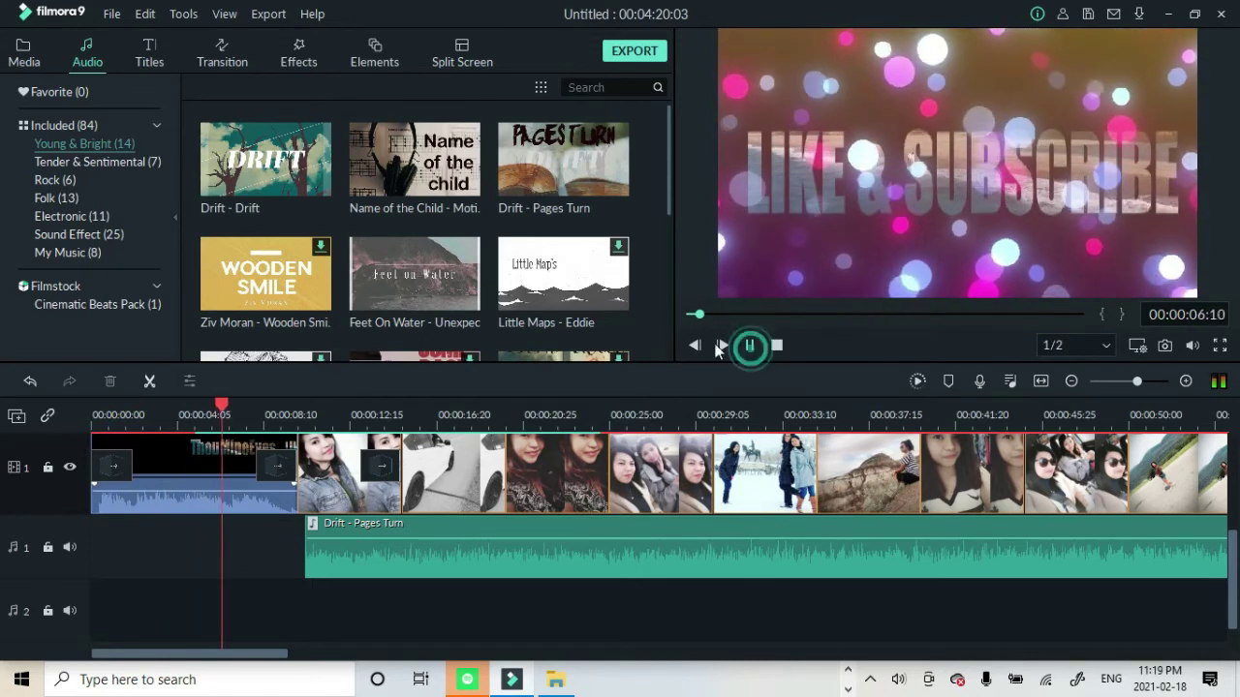
{"action": "left_click", "coordinate": [750, 345]}
{"action": "left_click", "coordinate": [30, 381]}
Play the slideshow from the iNTRO video through photo p14 to review the photos and their transitions.
{"action": "scroll", "coordinate": [154, 540], "scroll_direction": "up", "scroll_amount": 4}
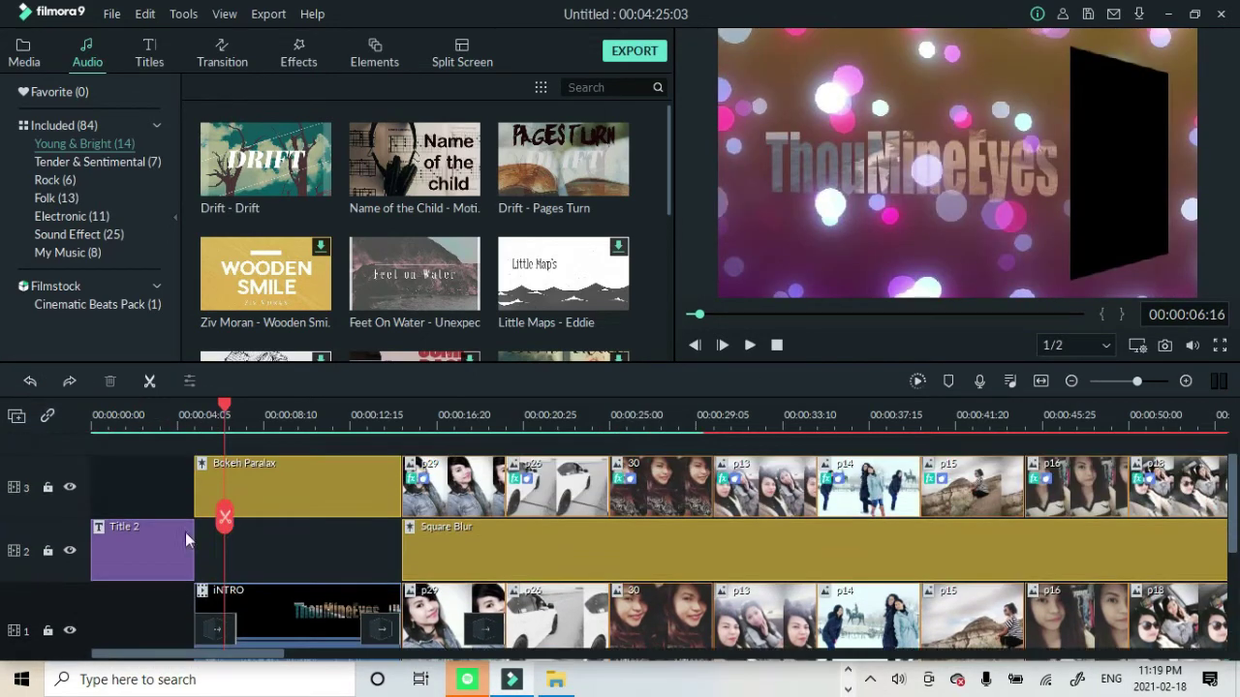
{"action": "left_click", "coordinate": [748, 346]}
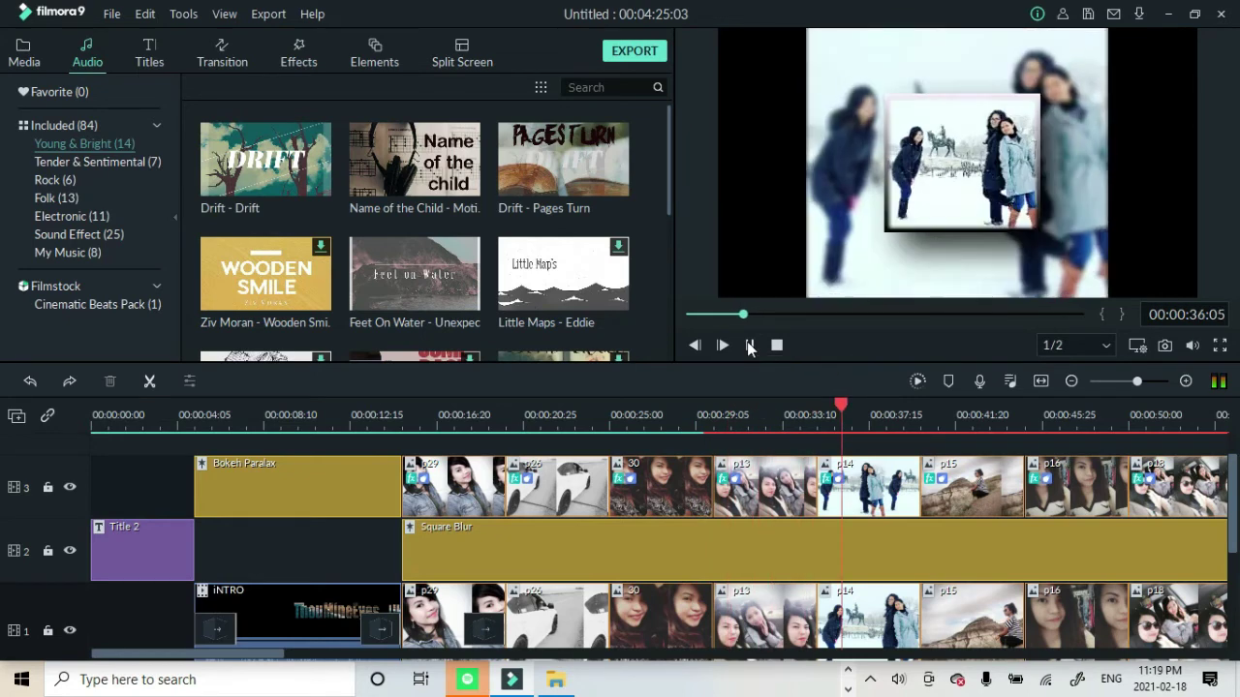
{"action": "left_click", "coordinate": [749, 346]}
{"action": "scroll", "coordinate": [571, 490], "scroll_direction": "up", "scroll_amount": 1}
{"action": "scroll", "coordinate": [500, 475], "scroll_direction": "up", "scroll_amount": 1}
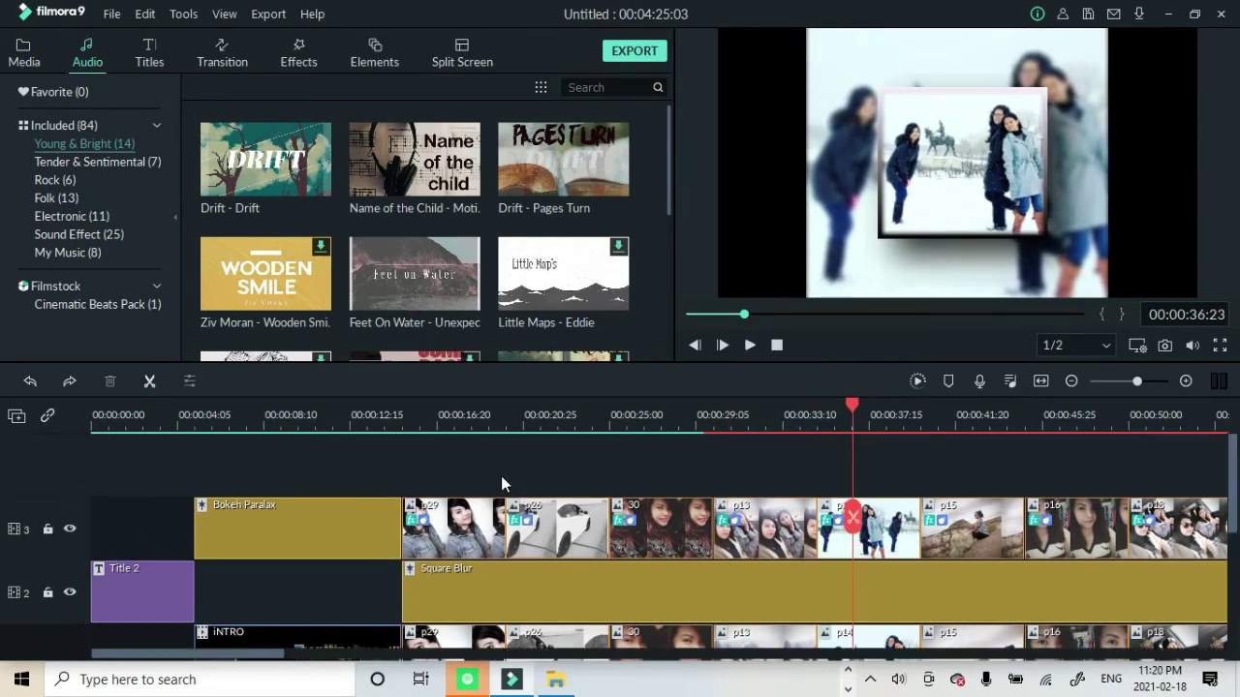
Try the Plexus Particles filter on track 4 above photo p29, preview it and delete it.
{"action": "left_click", "coordinate": [482, 531]}
{"action": "left_click", "coordinate": [300, 53]}
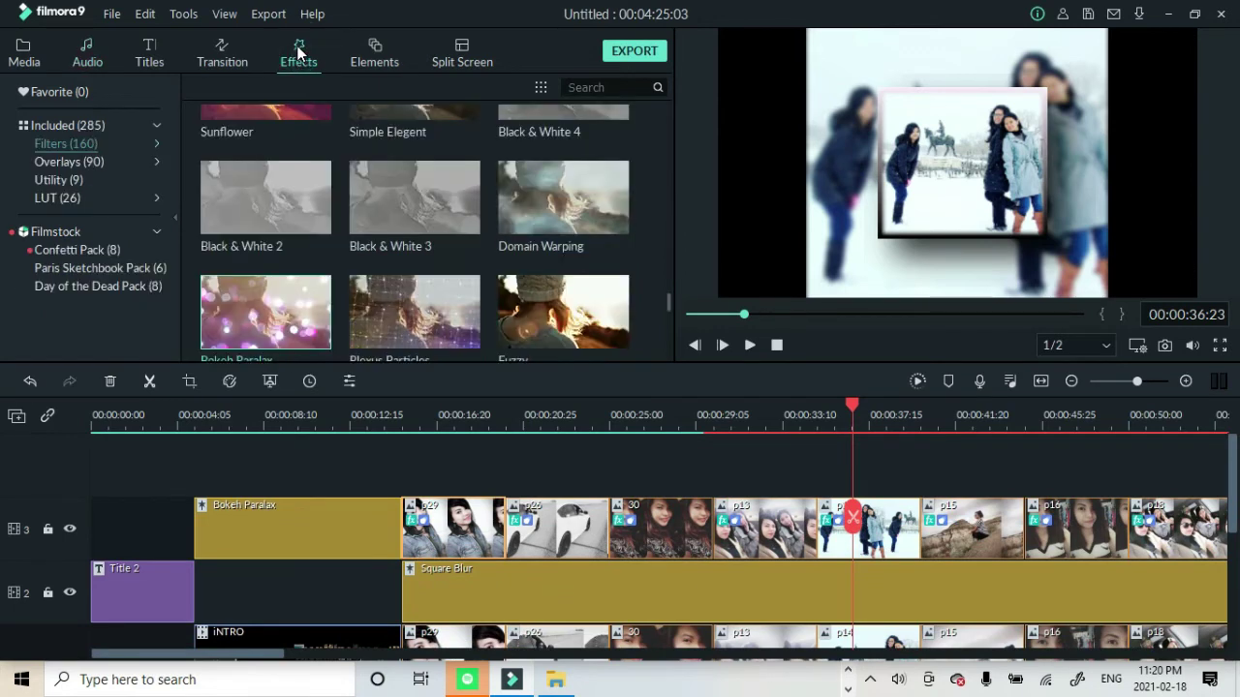
{"action": "scroll", "coordinate": [475, 305], "scroll_direction": "down", "scroll_amount": 3}
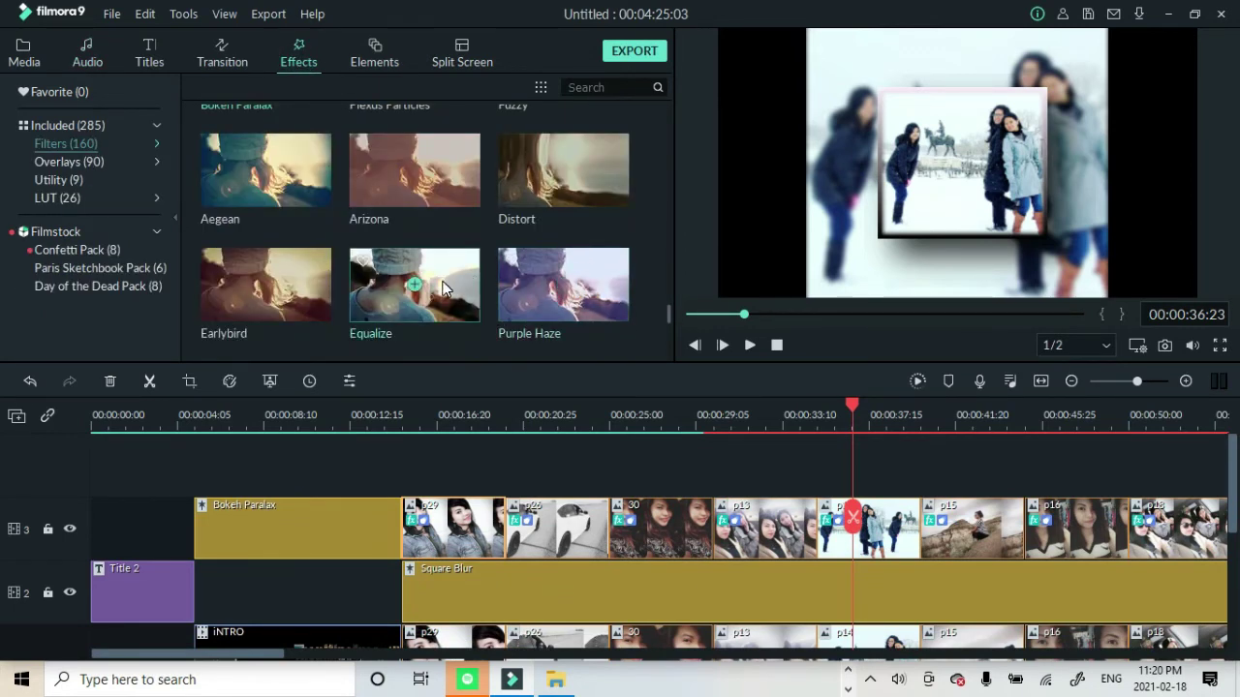
{"action": "scroll", "coordinate": [330, 270], "scroll_direction": "down", "scroll_amount": 10}
{"action": "scroll", "coordinate": [330, 269], "scroll_direction": "down", "scroll_amount": 12}
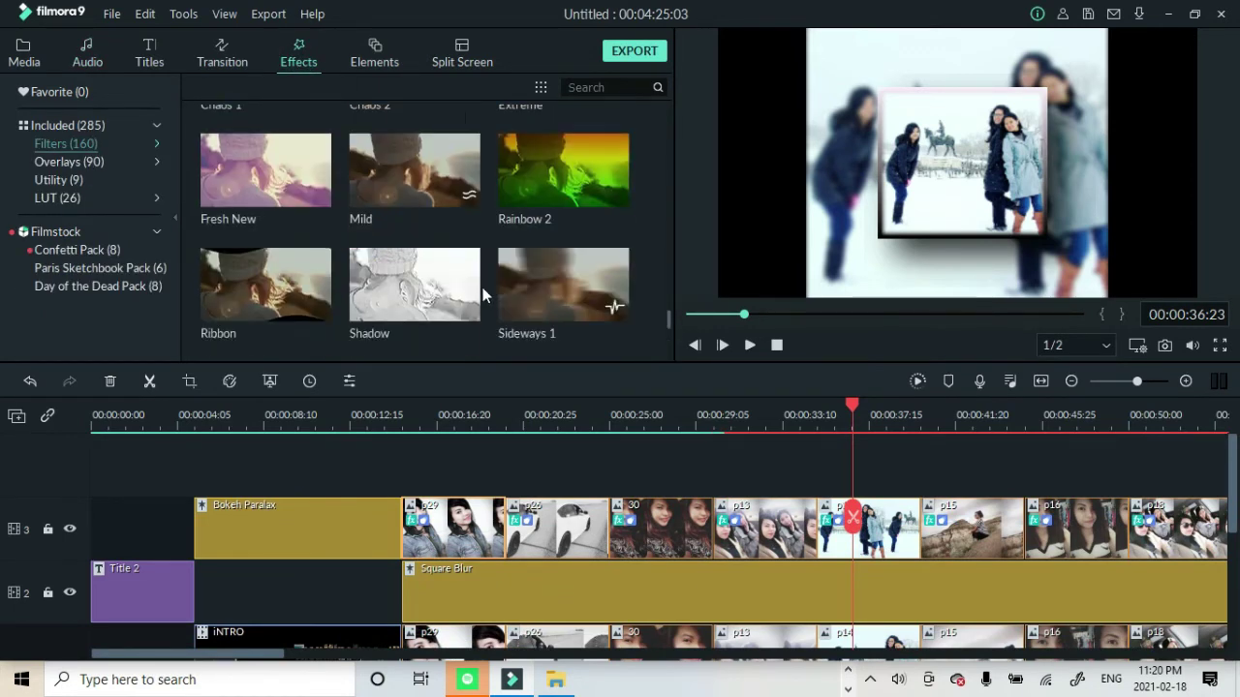
{"action": "scroll", "coordinate": [307, 284], "scroll_direction": "up", "scroll_amount": 15}
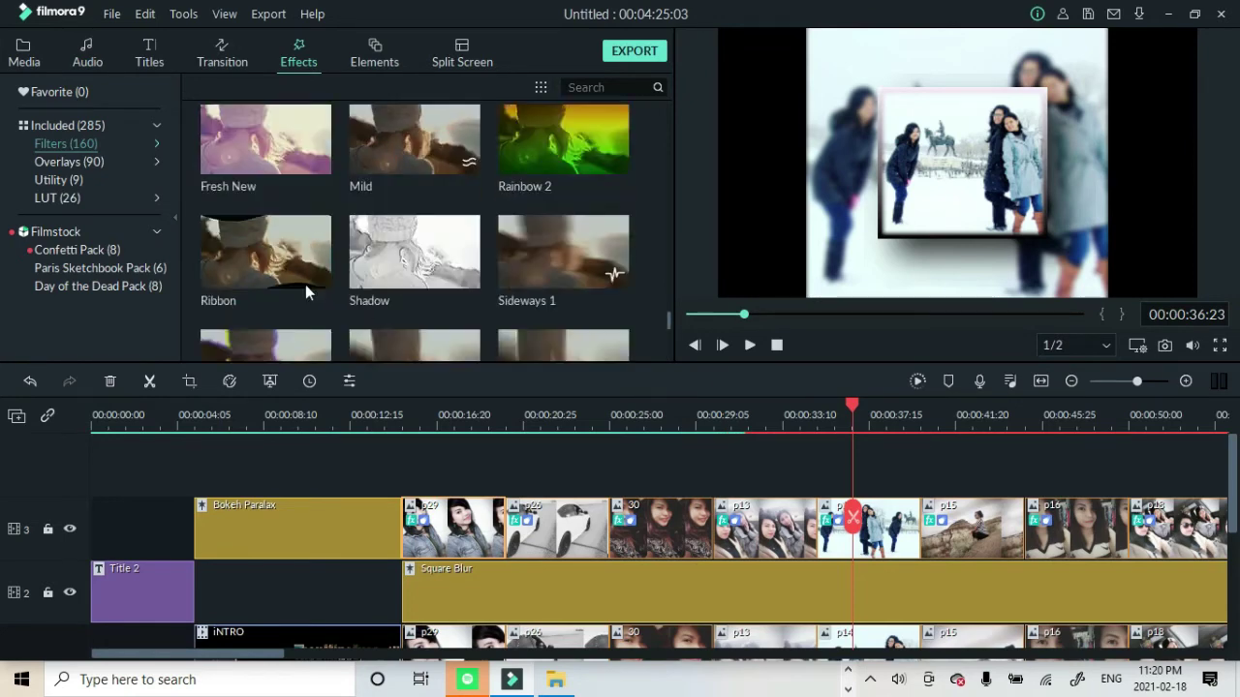
{"action": "left_click_drag", "start_coordinate": [438, 257], "coordinate": [408, 457]}
{"action": "left_click_drag", "start_coordinate": [857, 411], "coordinate": [438, 414]}
{"action": "left_click", "coordinate": [750, 345]}
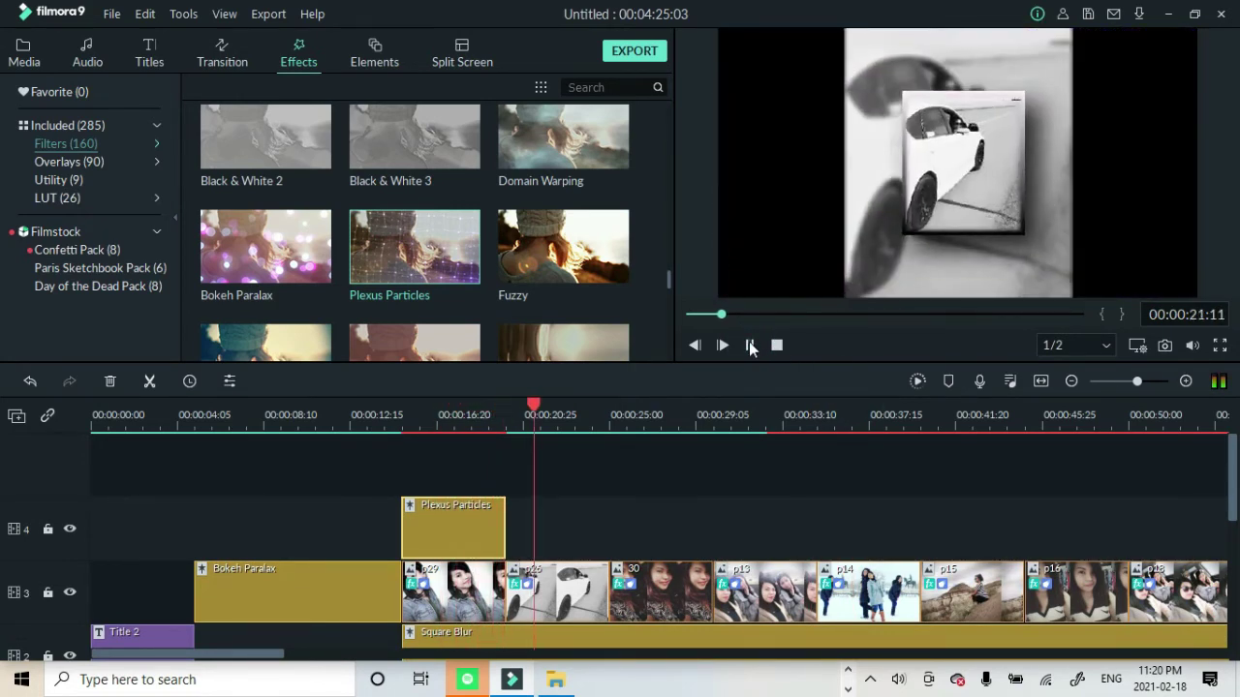
{"action": "key", "text": "space"}
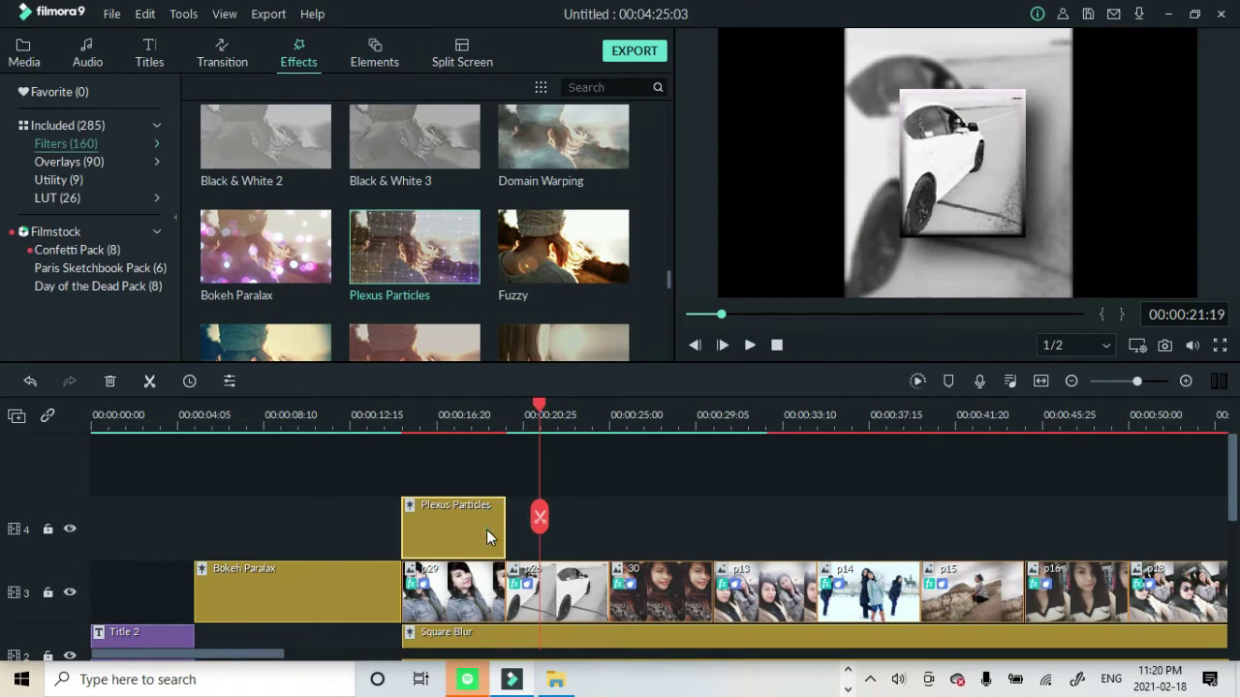
{"action": "key", "text": "Delete"}
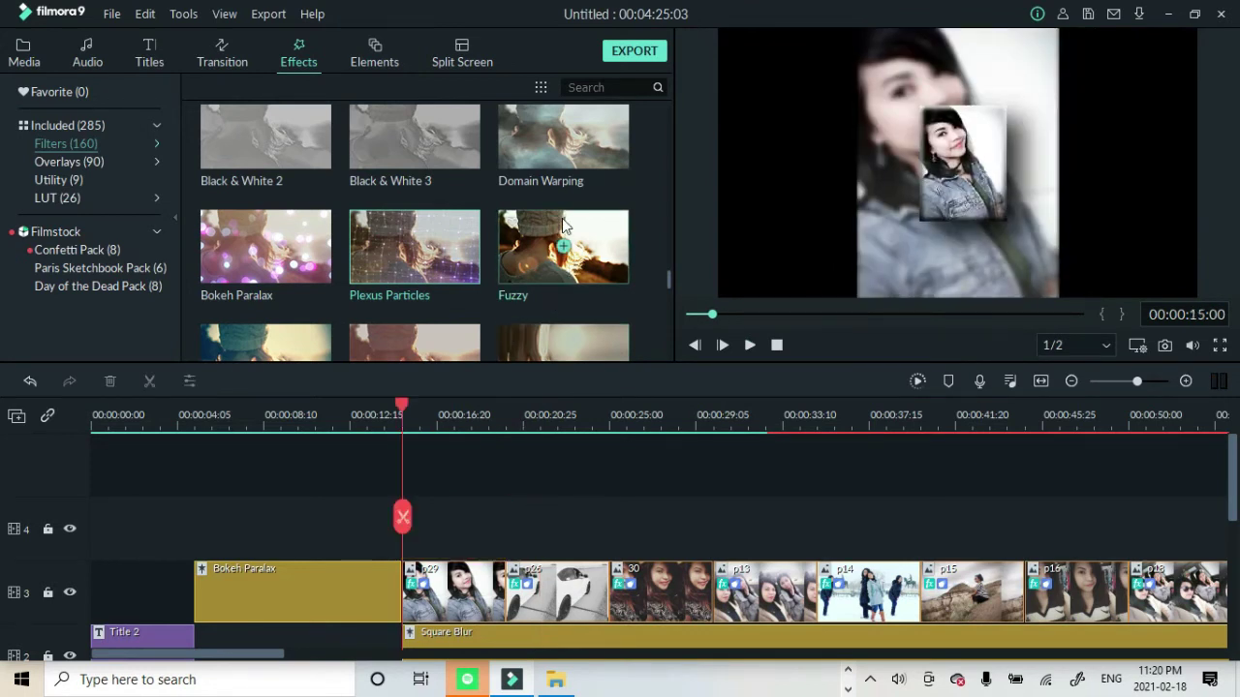
Try the Domain Warping filter on track 4 above photo p29, preview it and delete it.
{"action": "left_click", "coordinate": [586, 137]}
{"action": "left_click_drag", "start_coordinate": [506, 166], "coordinate": [647, 482]}
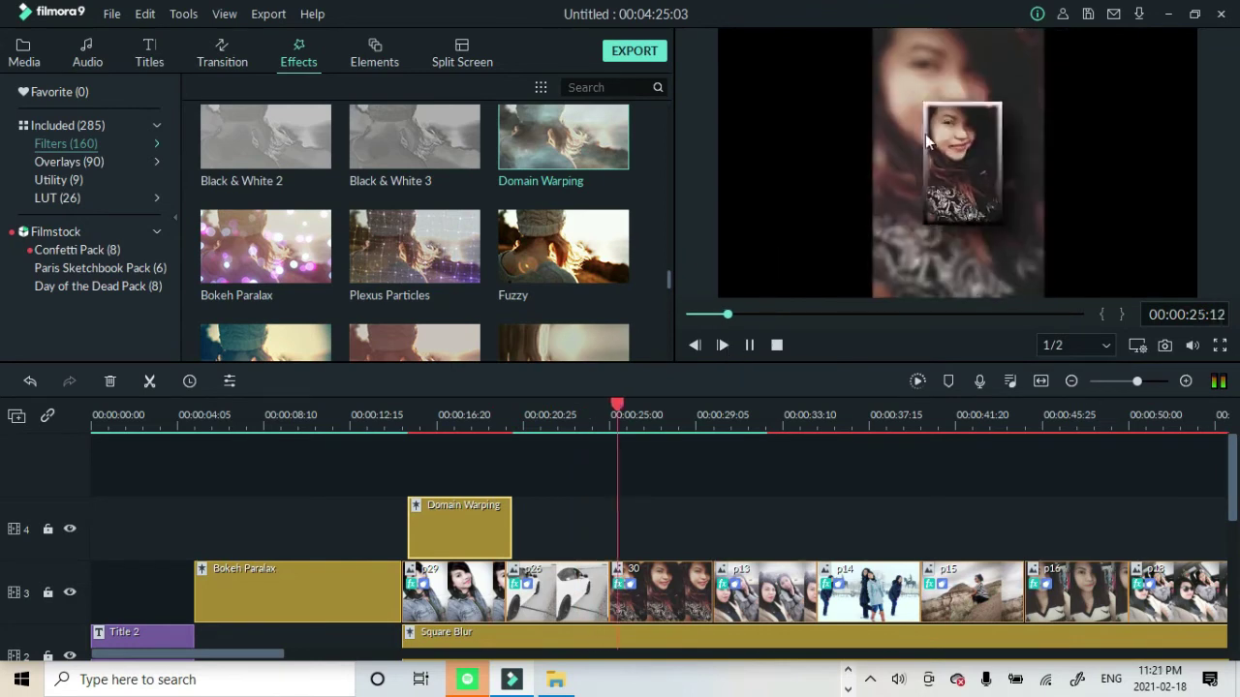
{"action": "key", "text": "Delete"}
Add Page Curl transitions after photos p29, p26, 30, p13 and p14 on track 3 and preview them.
{"action": "scroll", "coordinate": [395, 277], "scroll_direction": "up", "scroll_amount": 15}
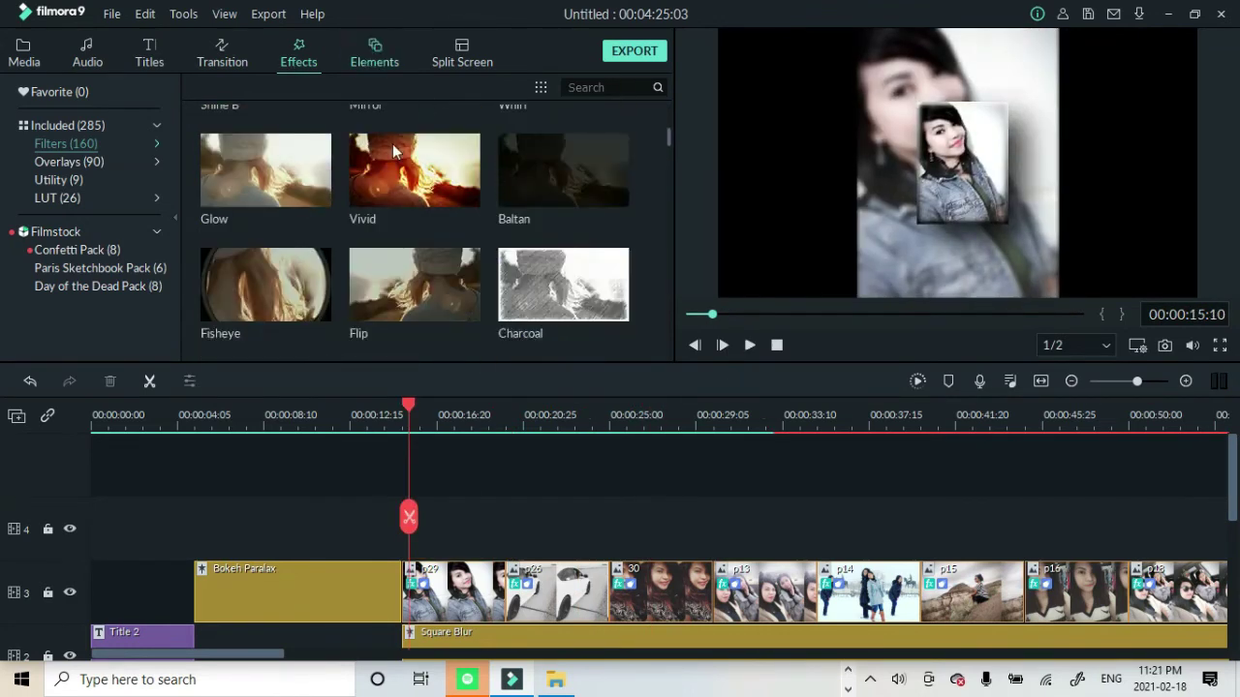
{"action": "left_click", "coordinate": [374, 53]}
{"action": "left_click", "coordinate": [222, 53]}
{"action": "left_click", "coordinate": [749, 345]}
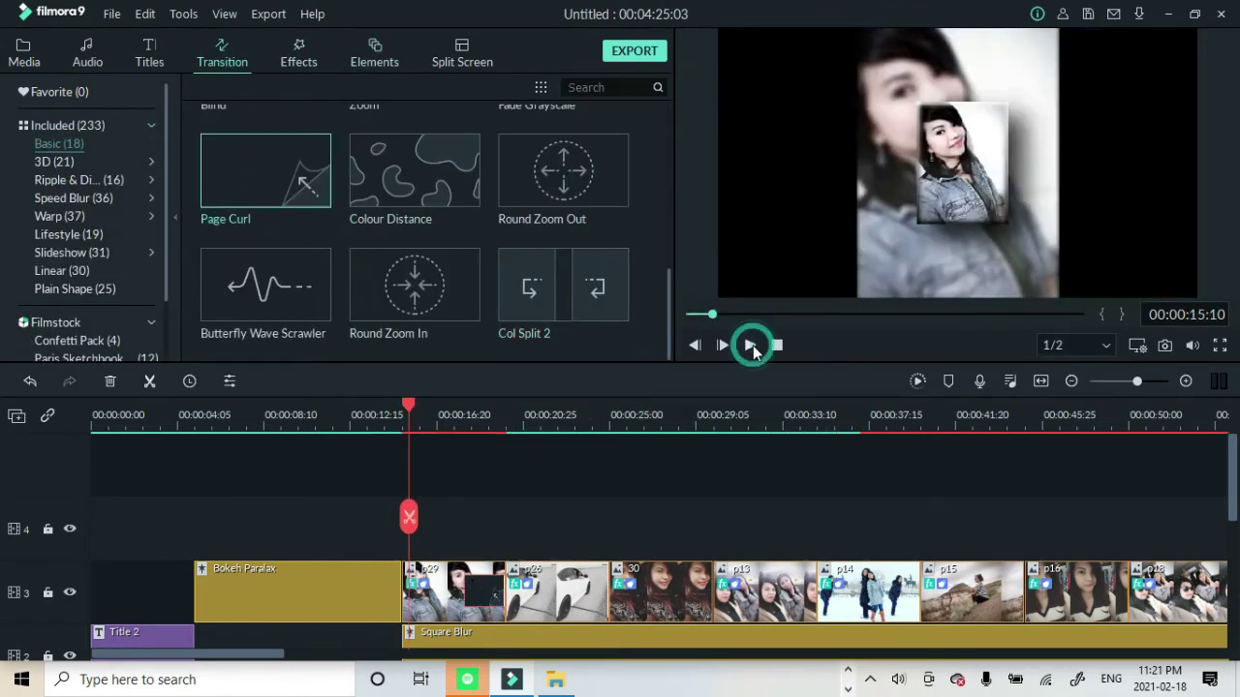
{"action": "left_click", "coordinate": [749, 345]}
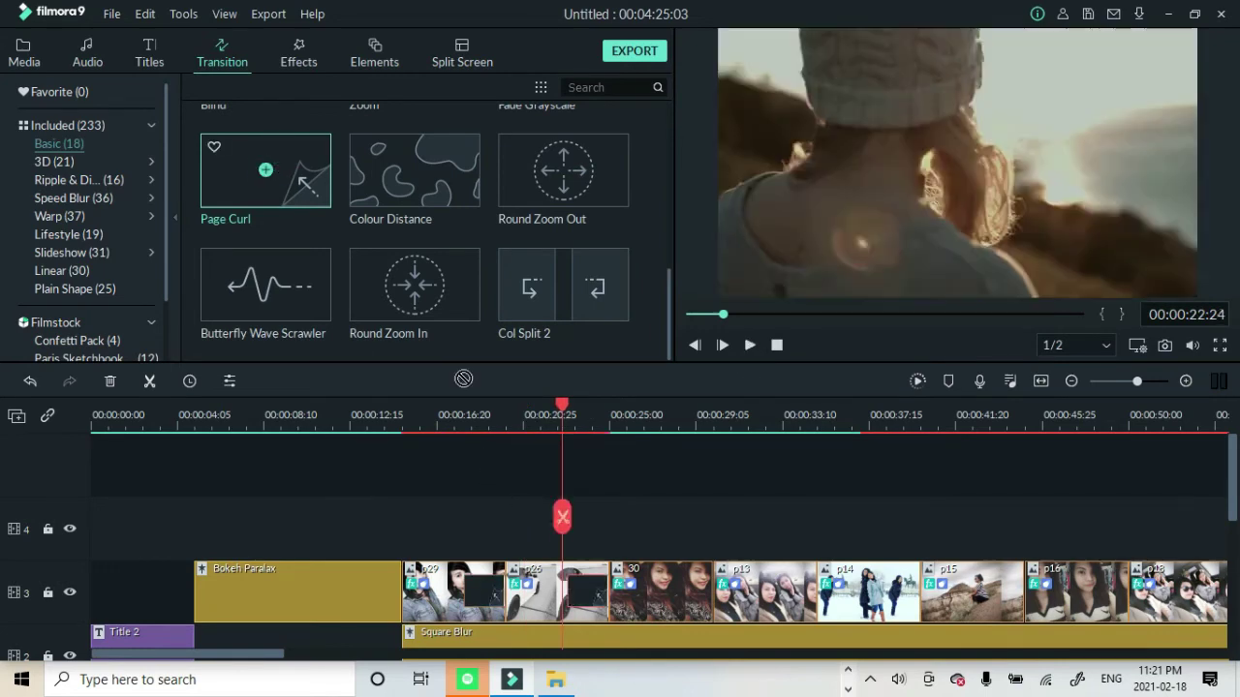
{"action": "left_click", "coordinate": [748, 345]}
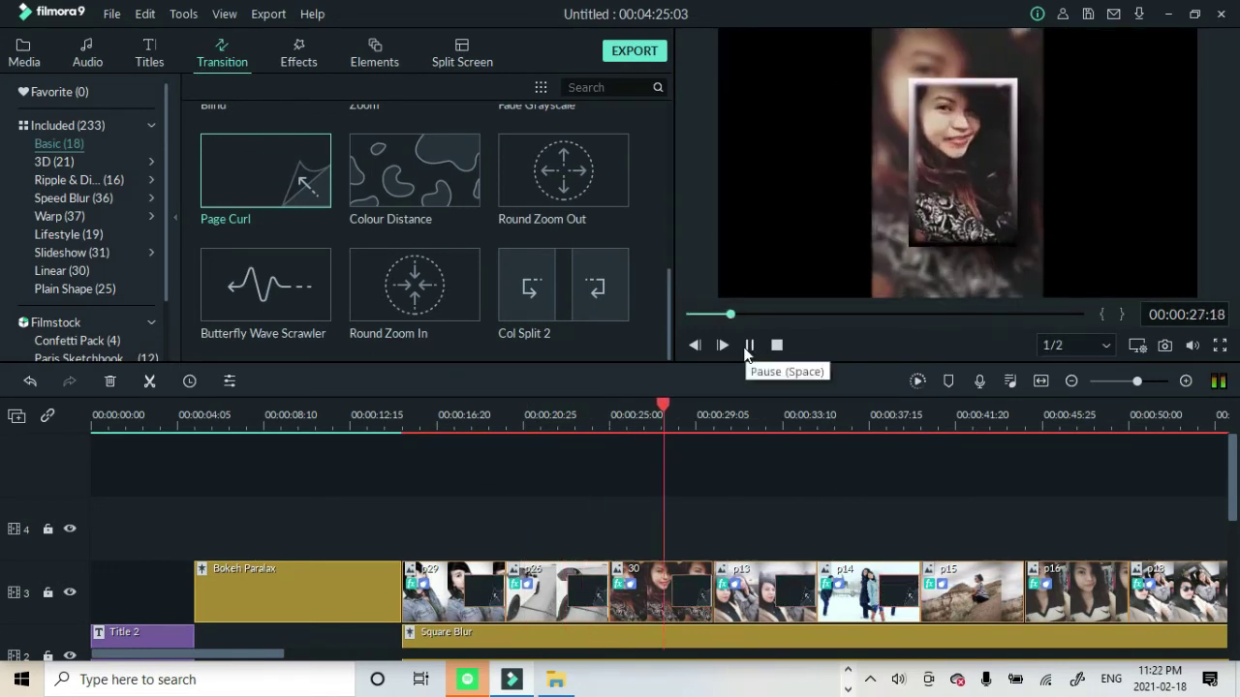
{"action": "left_click", "coordinate": [749, 345]}
Add Page Curl transitions to the remaining track 3 photos, from p15 through the last photo.
{"action": "scroll", "coordinate": [363, 620], "scroll_direction": "right", "scroll_amount": 5}
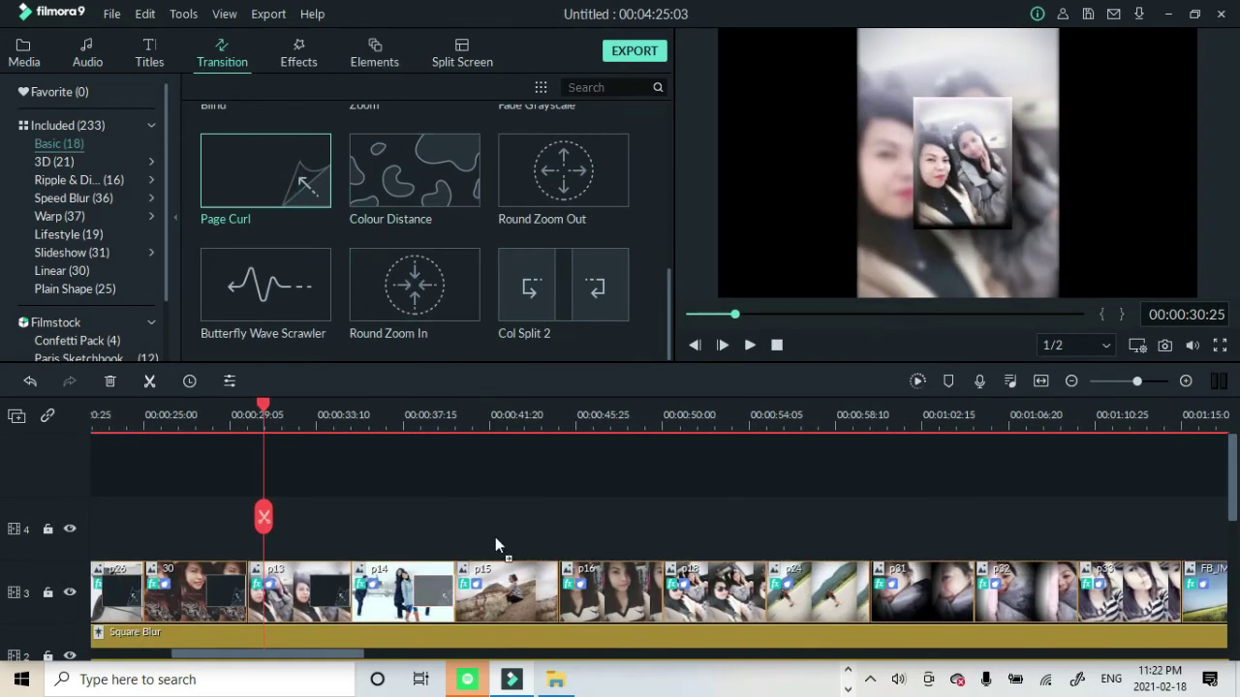
{"action": "left_click_drag", "start_coordinate": [310, 203], "coordinate": [731, 600]}
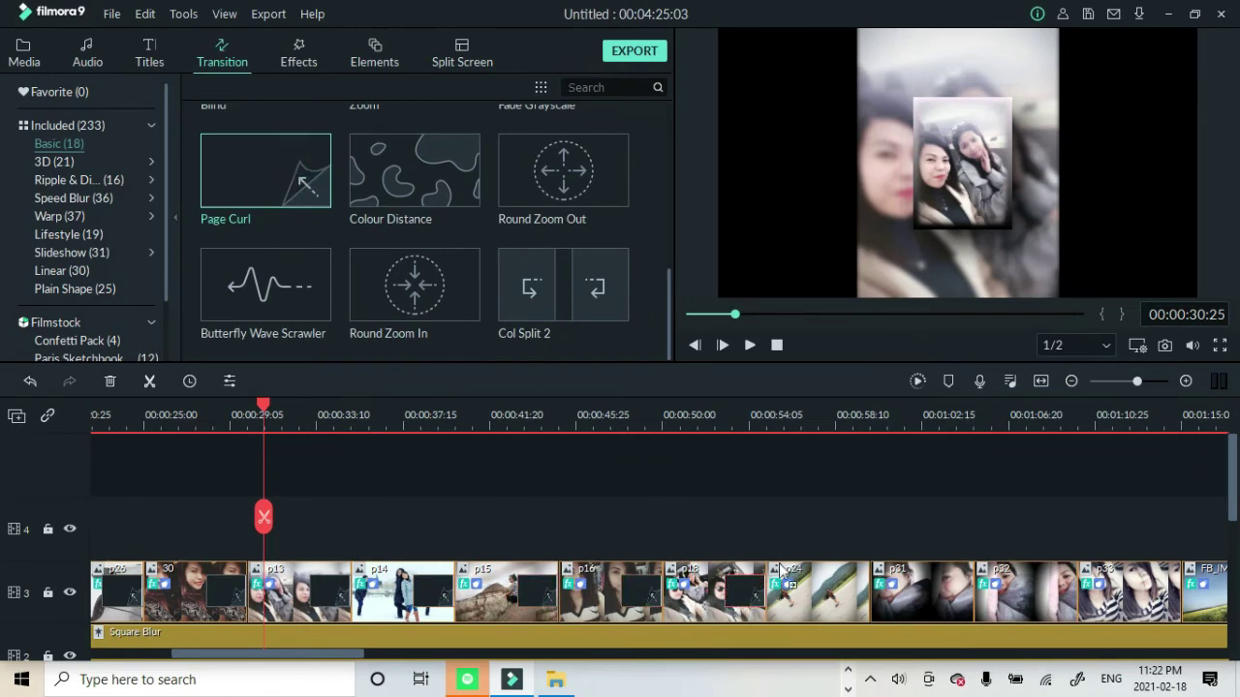
{"action": "left_click_drag", "start_coordinate": [330, 654], "coordinate": [447, 687]}
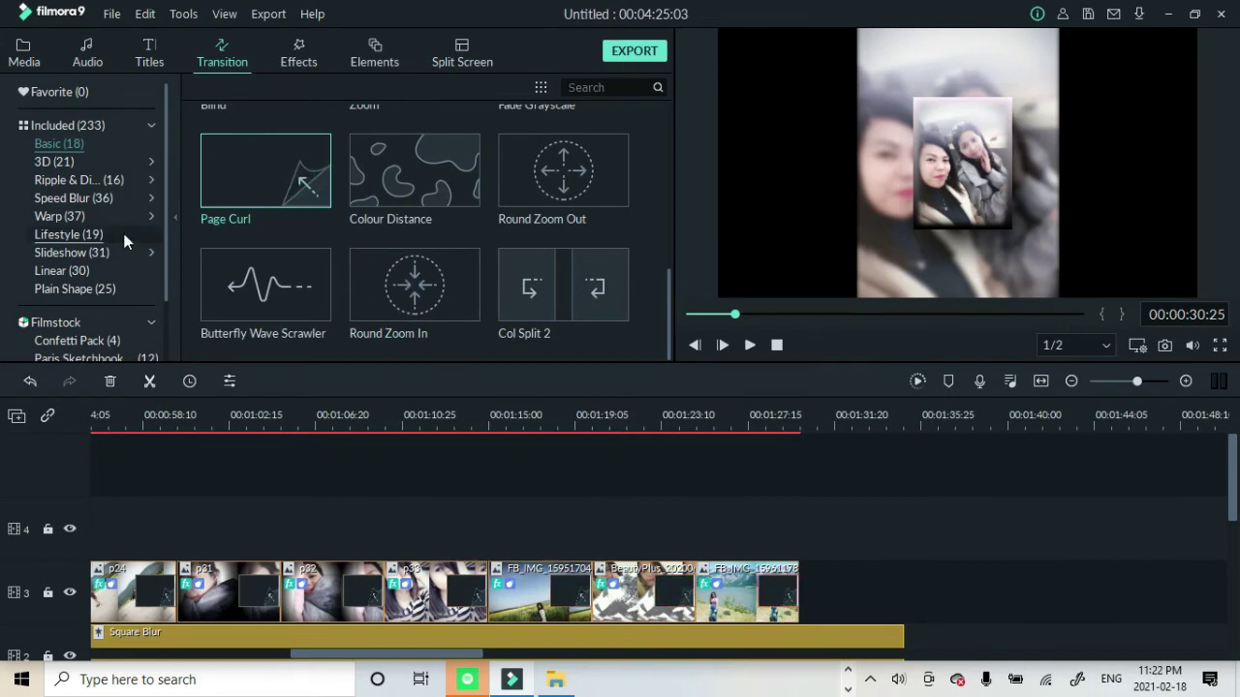
Add the Credit 10 end credits title on track 3 directly after the last photo.
{"action": "left_click", "coordinate": [149, 54]}
{"action": "left_click", "coordinate": [70, 230]}
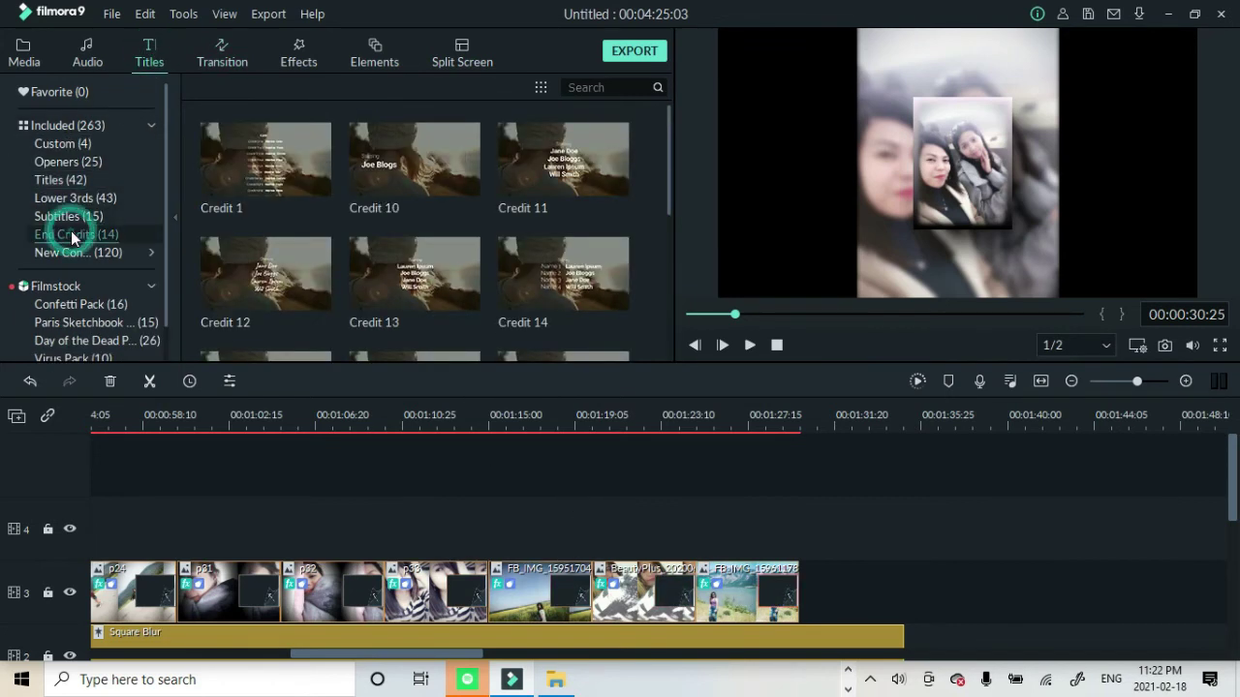
{"action": "left_click_drag", "start_coordinate": [411, 170], "coordinate": [809, 583]}
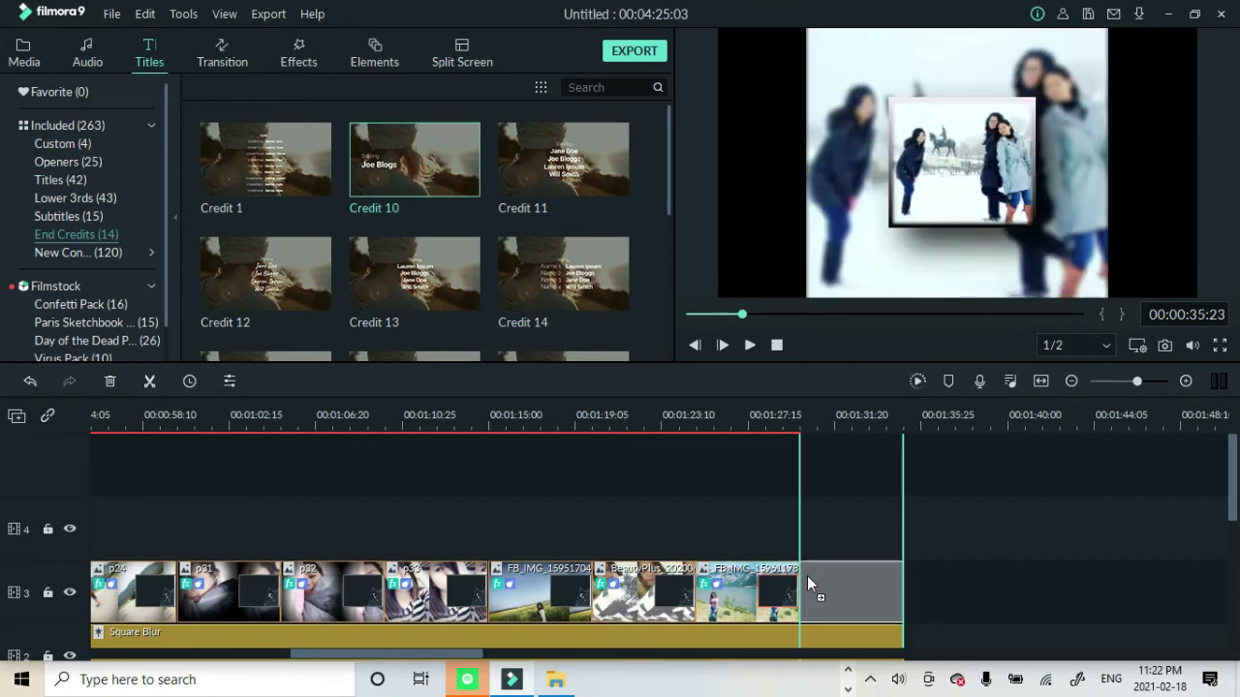
Open the Credit 10 title for editing and delete the "Starring" text above the second placeholder name.
{"action": "double_click", "coordinate": [843, 602]}
{"action": "left_click", "coordinate": [376, 175]}
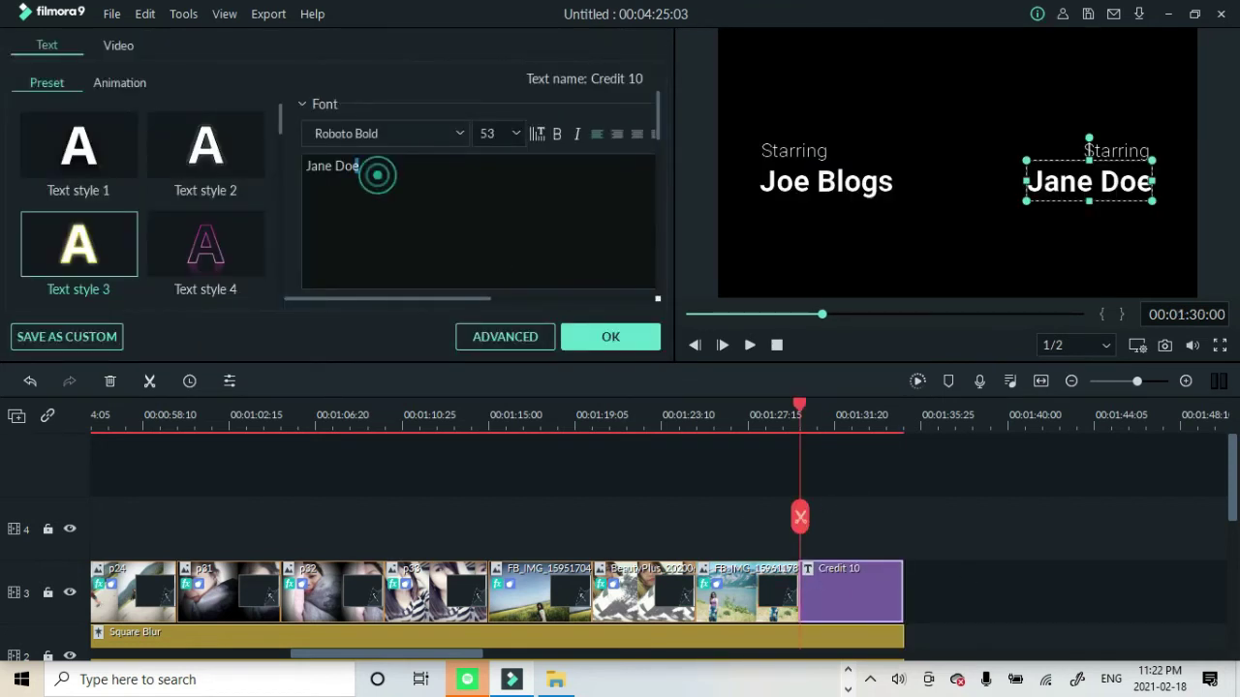
{"action": "left_click", "coordinate": [1106, 152]}
{"action": "left_click_drag", "start_coordinate": [352, 166], "coordinate": [288, 171]}
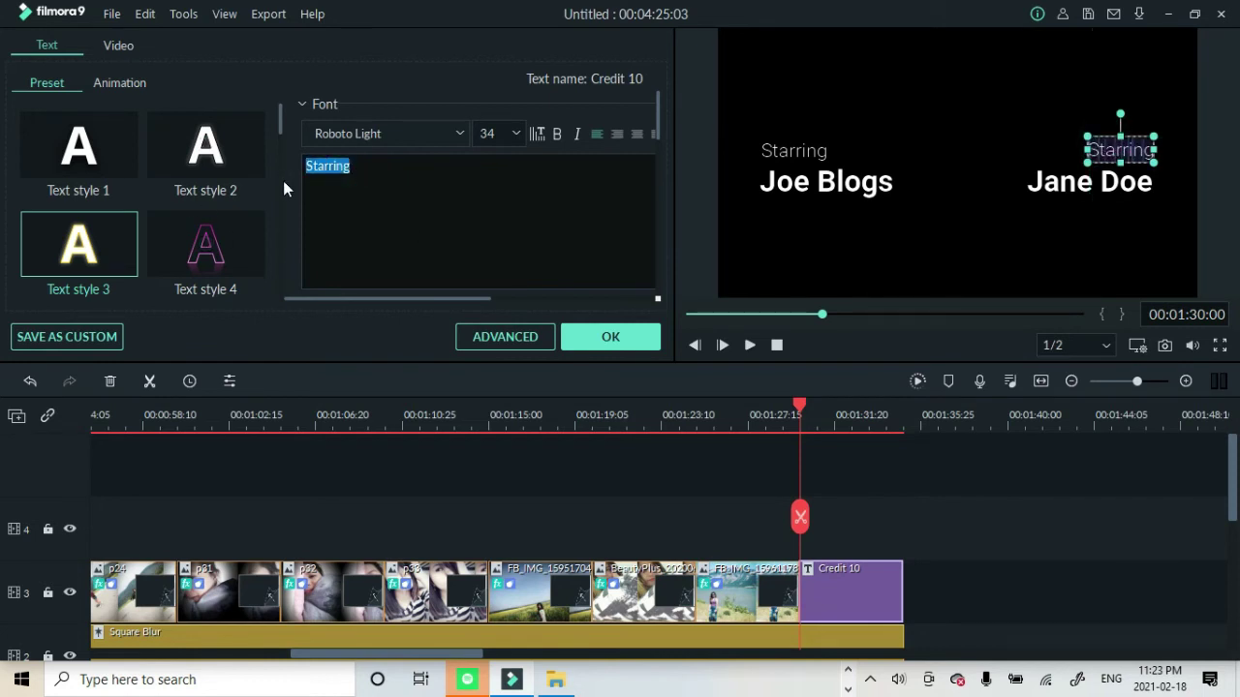
{"action": "key", "text": "BackSpace"}
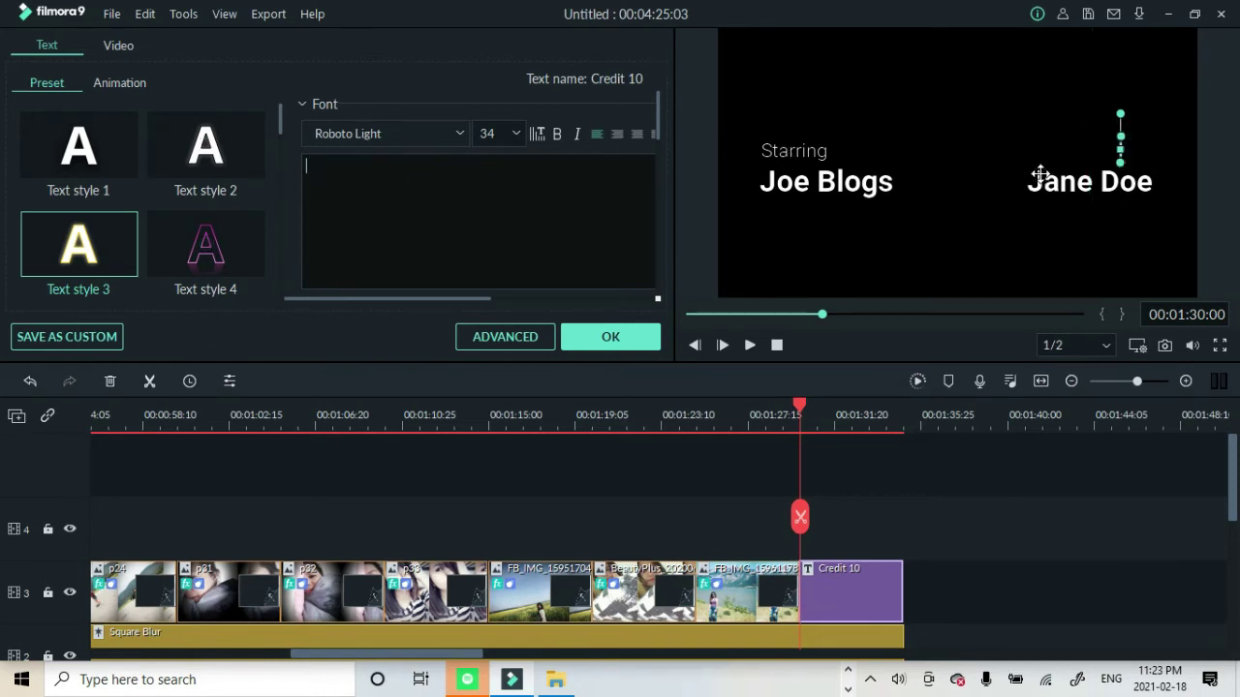
Move the second placeholder name up toward the middle of the frame and replace its text with "Thank You".
{"action": "left_click_drag", "start_coordinate": [1040, 175], "coordinate": [939, 111]}
{"action": "left_click_drag", "start_coordinate": [379, 171], "coordinate": [210, 179]}
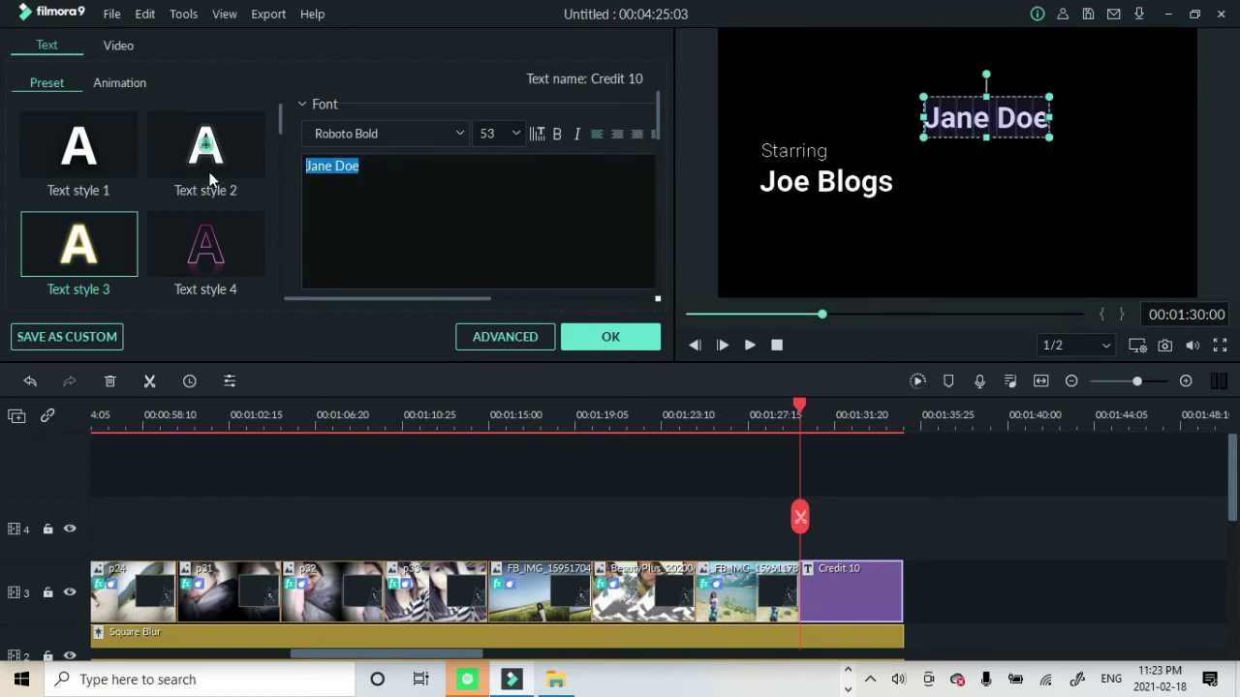
{"action": "type", "text": "Thank You"}
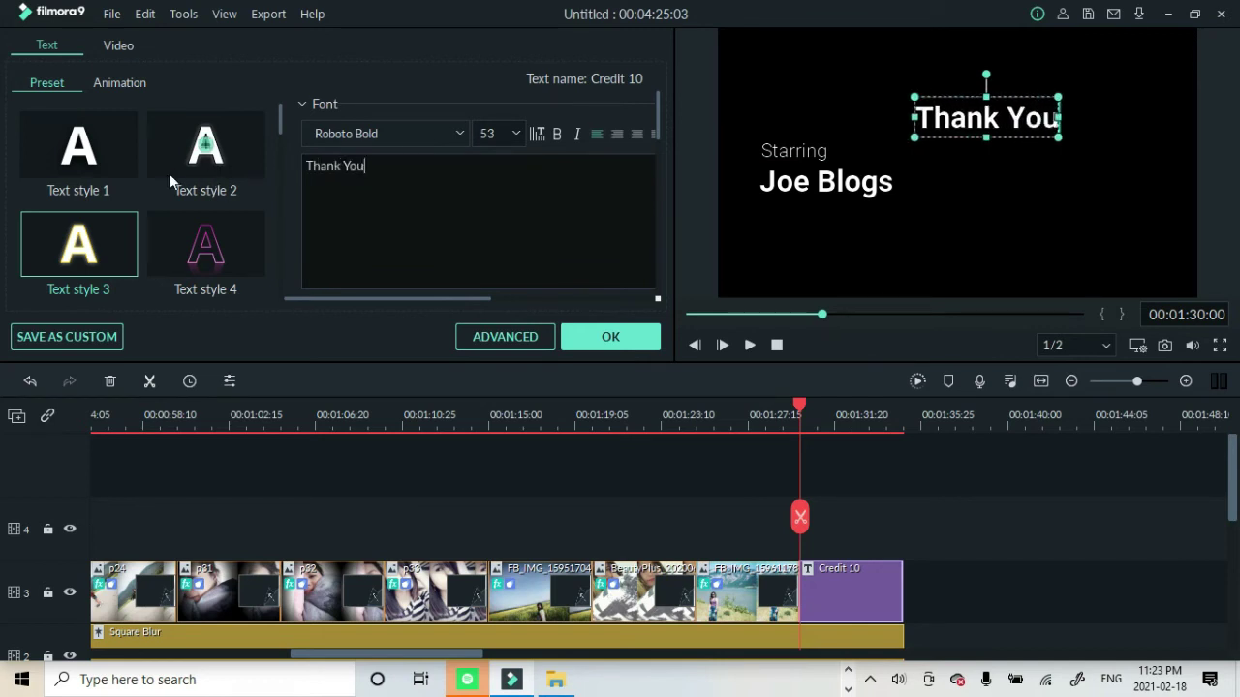
Replace the first placeholder name with "Like Subscribe Share" and center the line horizontally below "Thank You".
{"action": "left_click", "coordinate": [789, 186]}
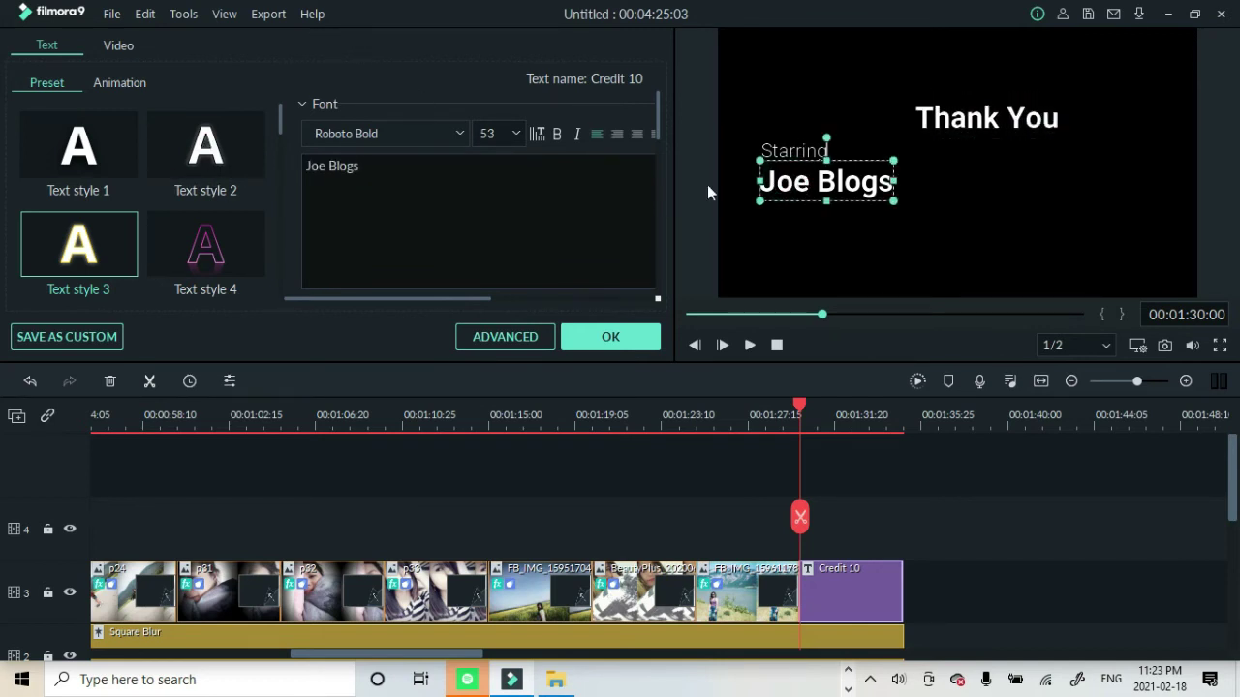
{"action": "left_click_drag", "start_coordinate": [370, 167], "coordinate": [213, 171]}
{"action": "type", "text": "Like"}
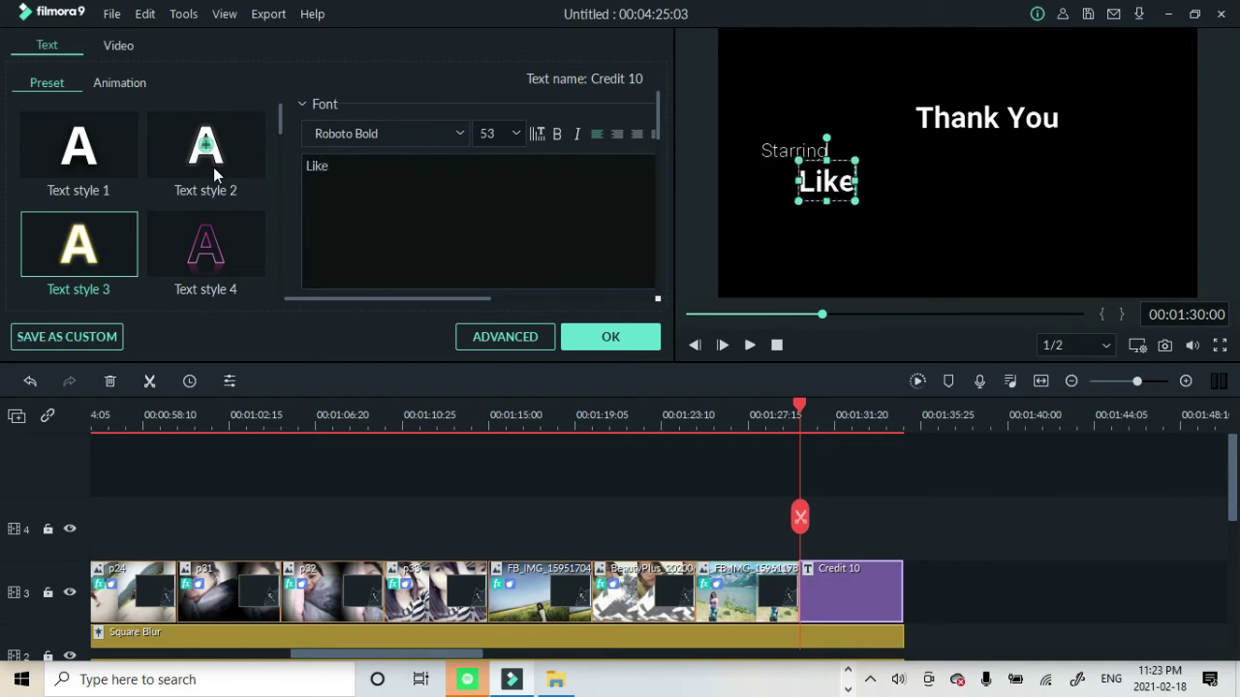
{"action": "type", "text": " Subsc"}
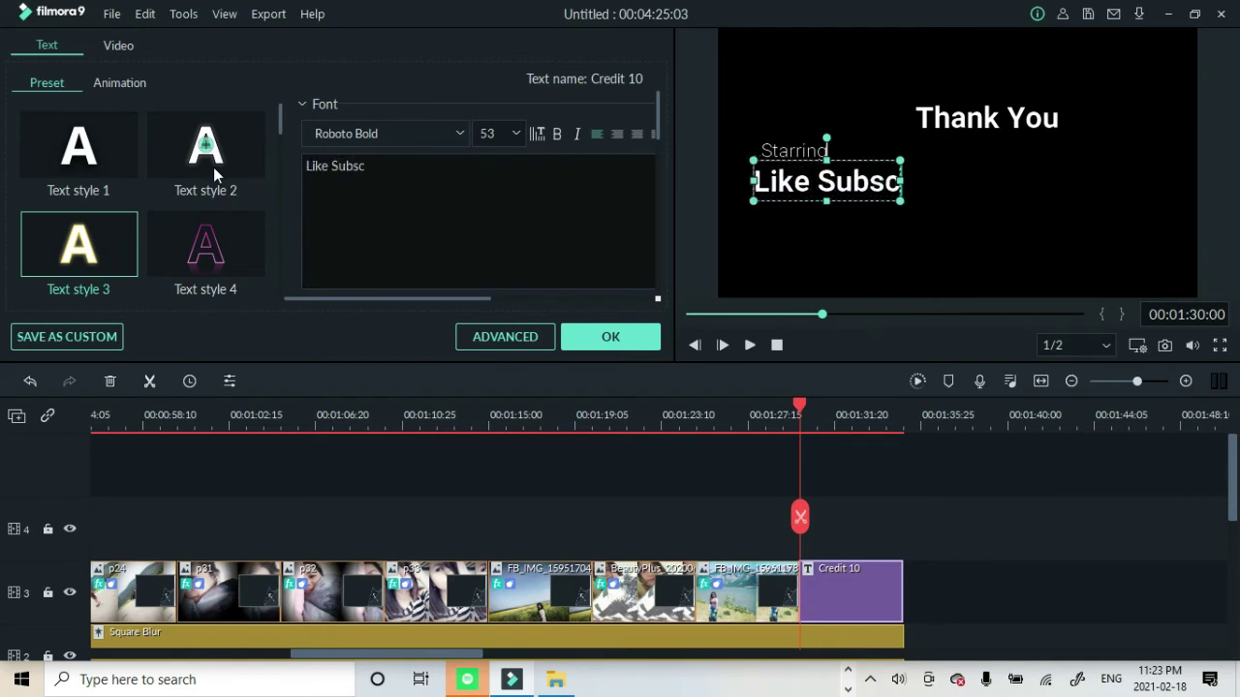
{"action": "type", "text": "ribe Share"}
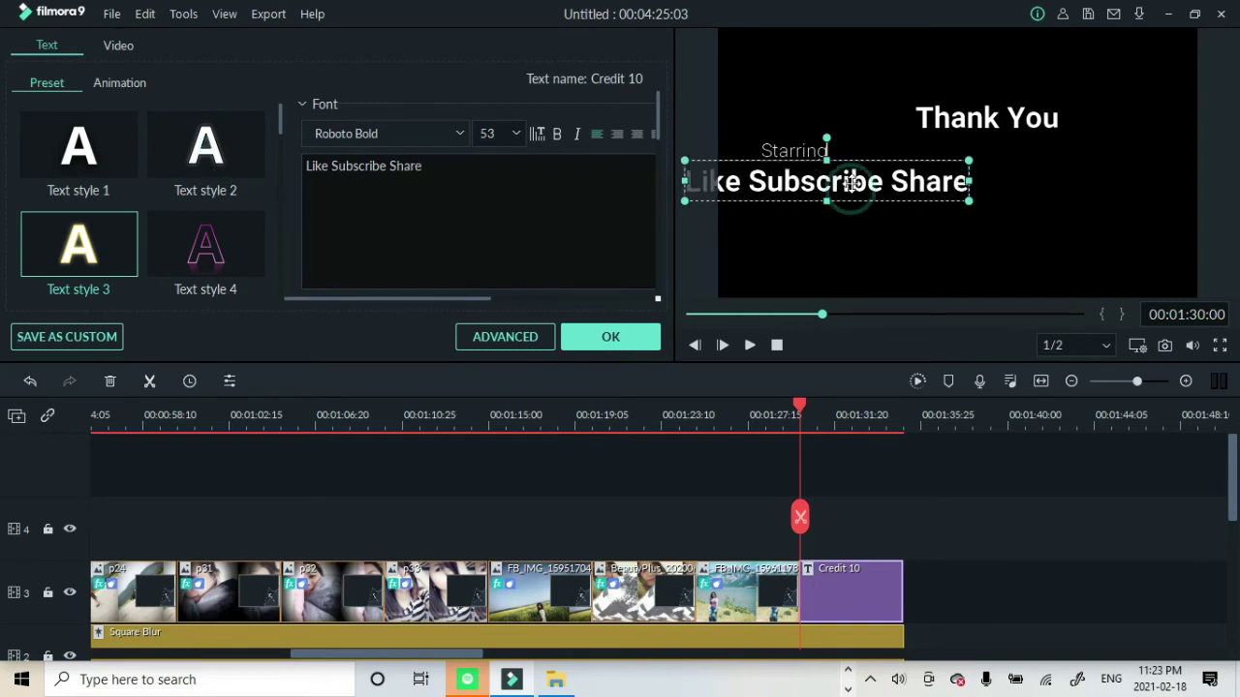
{"action": "left_click_drag", "start_coordinate": [851, 182], "coordinate": [988, 182]}
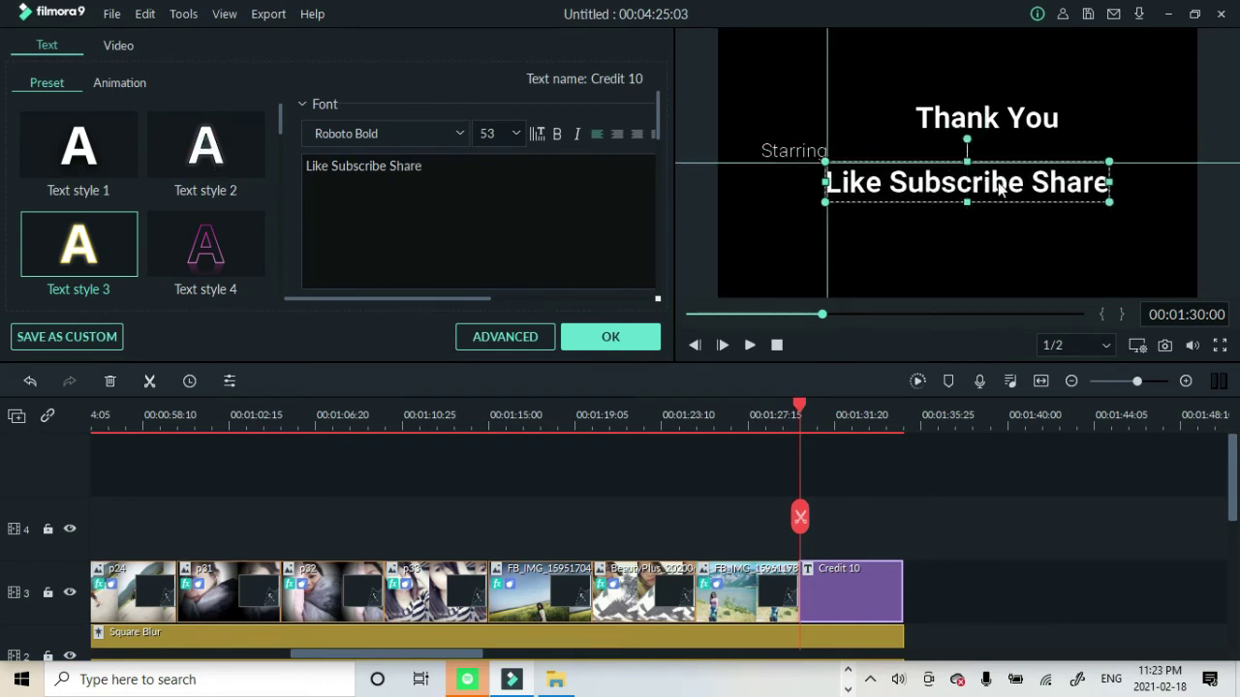
Center the remaining "Starring" text below "Like Subscribe Share", center "Thank You", and change "Starring" to "ThouMineEyes".
{"action": "left_click", "coordinate": [775, 151]}
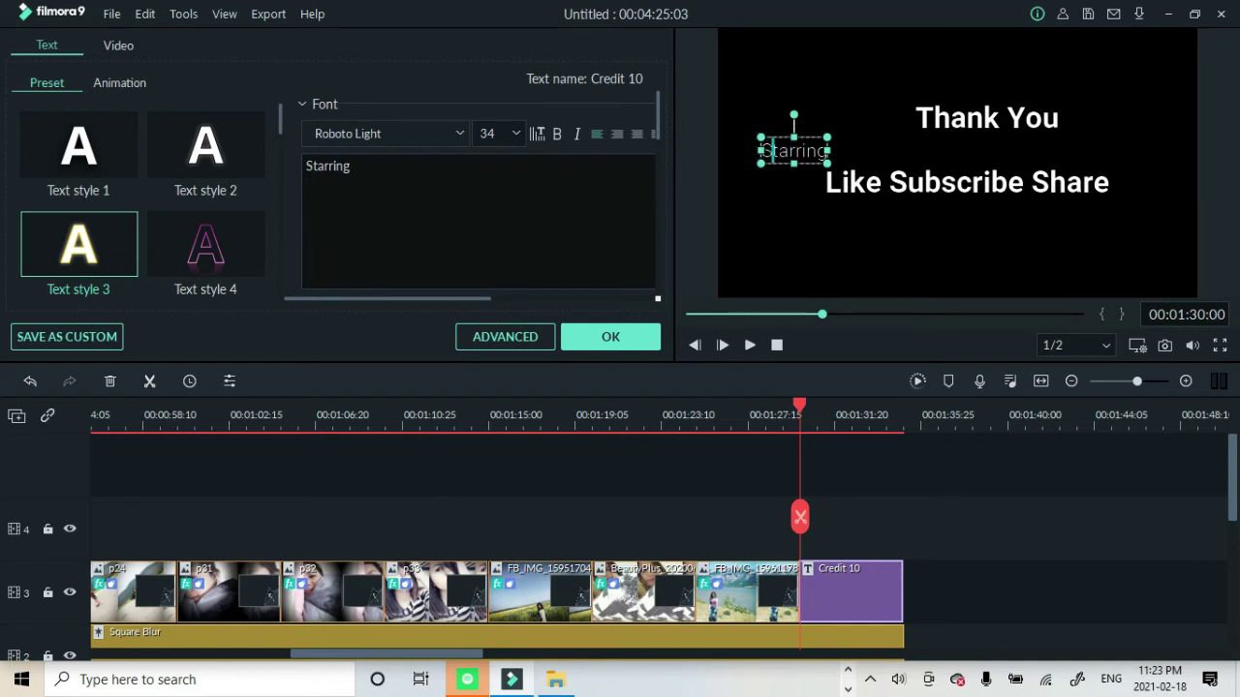
{"action": "left_click", "coordinate": [804, 150]}
{"action": "left_click_drag", "start_coordinate": [889, 235], "coordinate": [984, 221]}
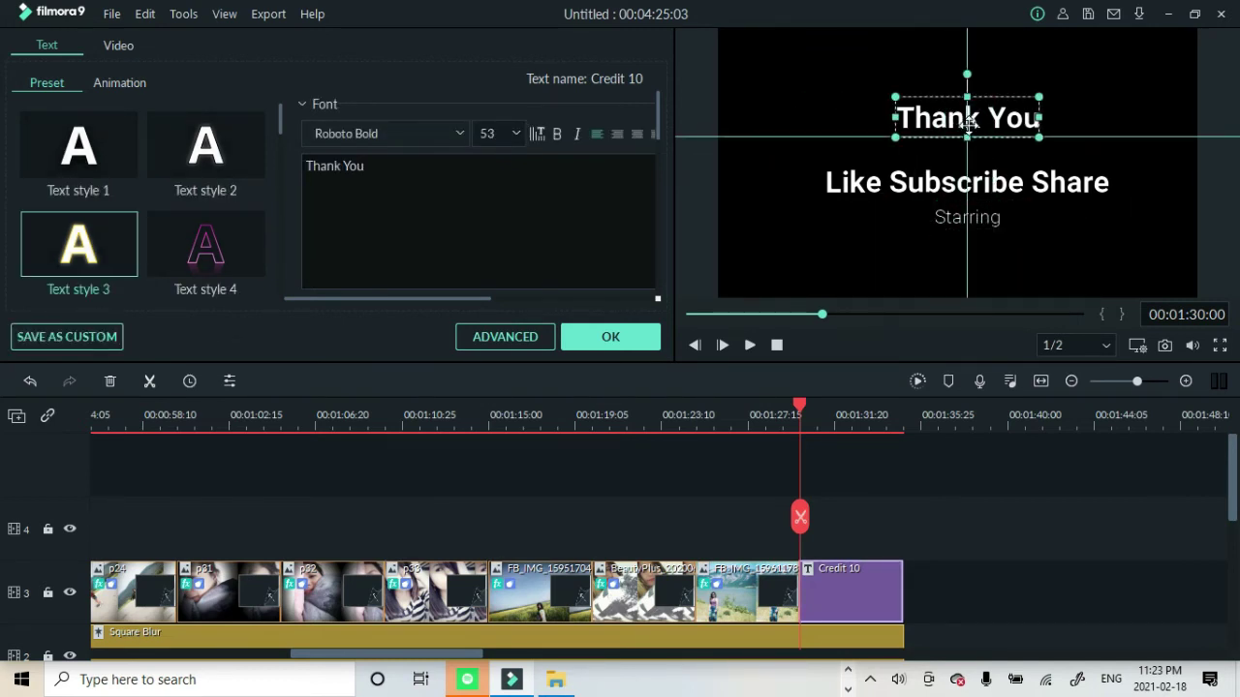
{"action": "type", "text": "Th"}
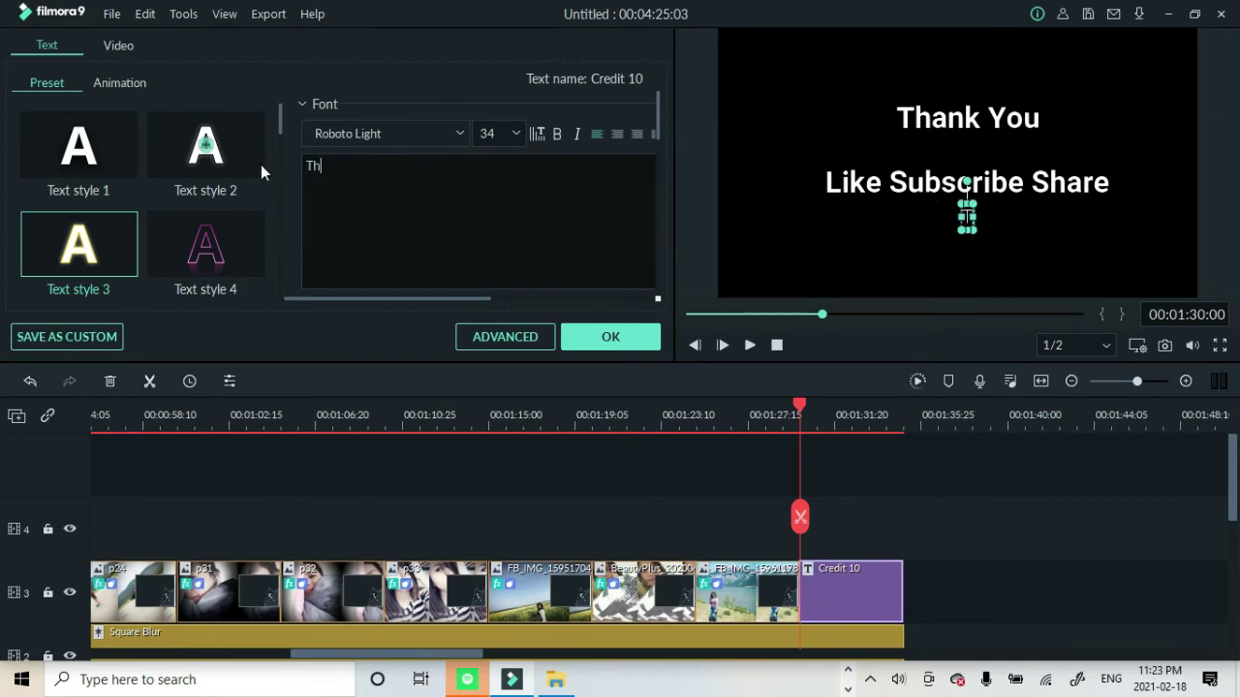
{"action": "type", "text": "ouMineEyes"}
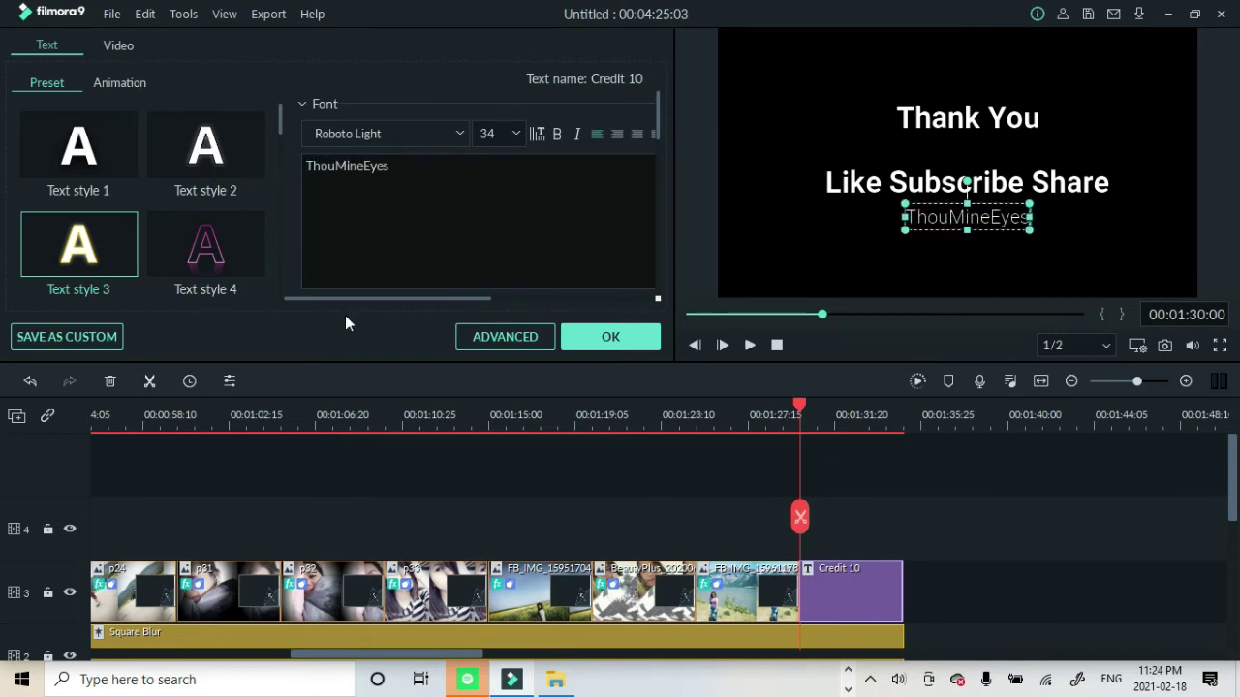
{"action": "left_click", "coordinate": [578, 341]}
{"action": "double_click", "coordinate": [927, 120]}
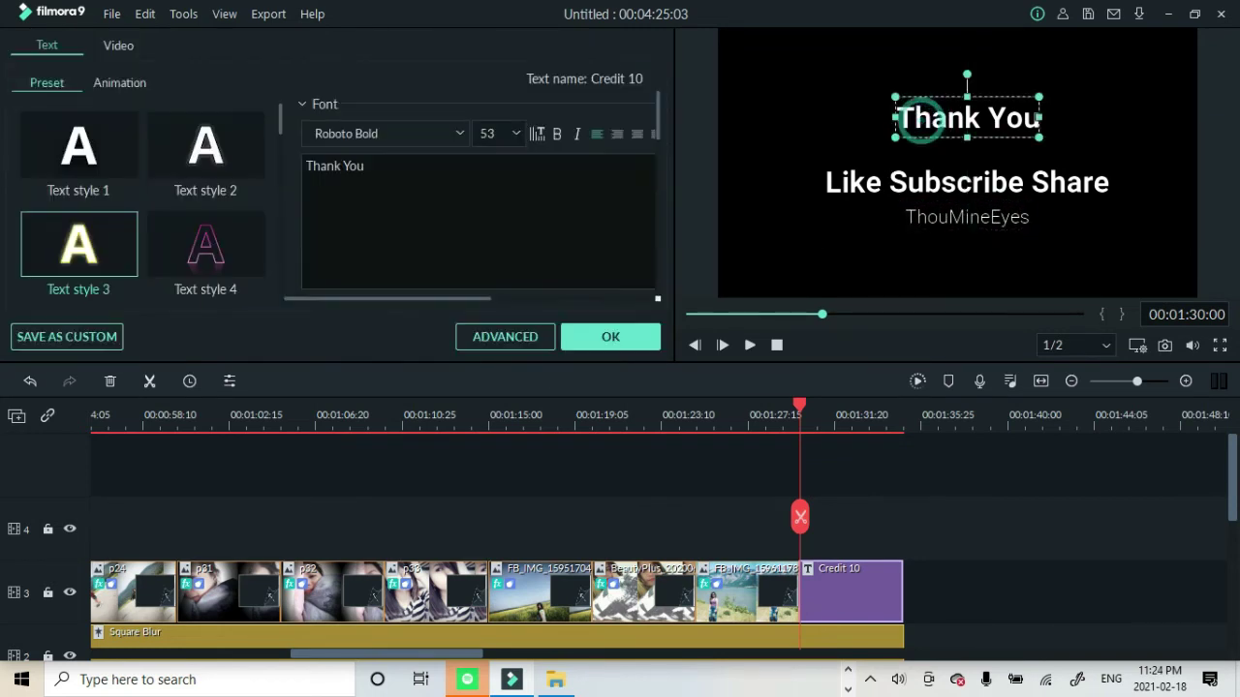
{"action": "left_click", "coordinate": [118, 47]}
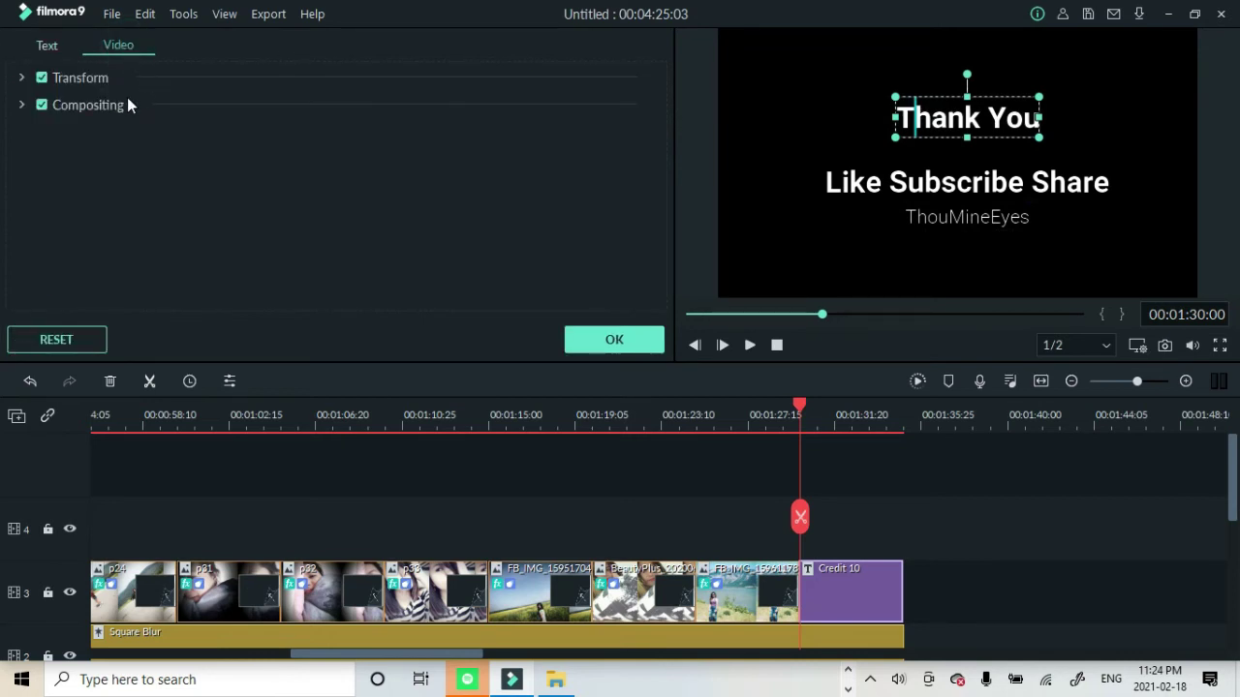
{"action": "left_click", "coordinate": [569, 345]}
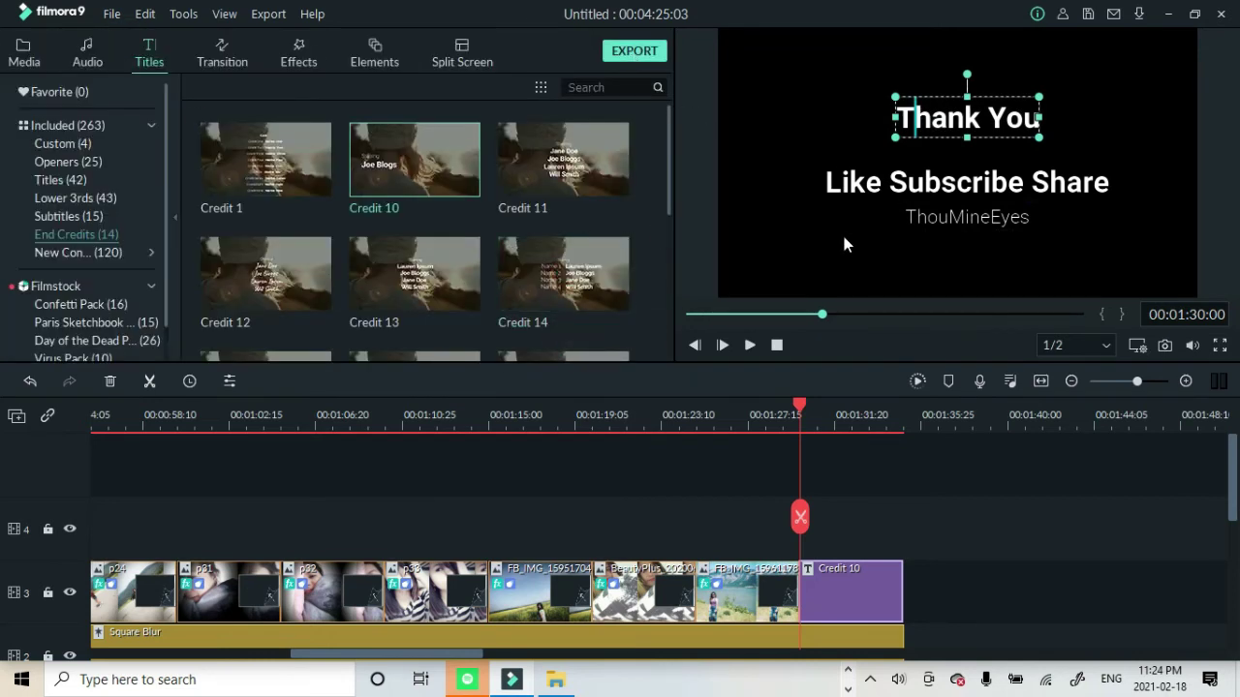
Apply the Type Writer animation to "Thank You", Cinema style to "Like Subscribe Share" and Wavy style to the last credit line.
{"action": "double_click", "coordinate": [935, 132]}
{"action": "left_click", "coordinate": [121, 84]}
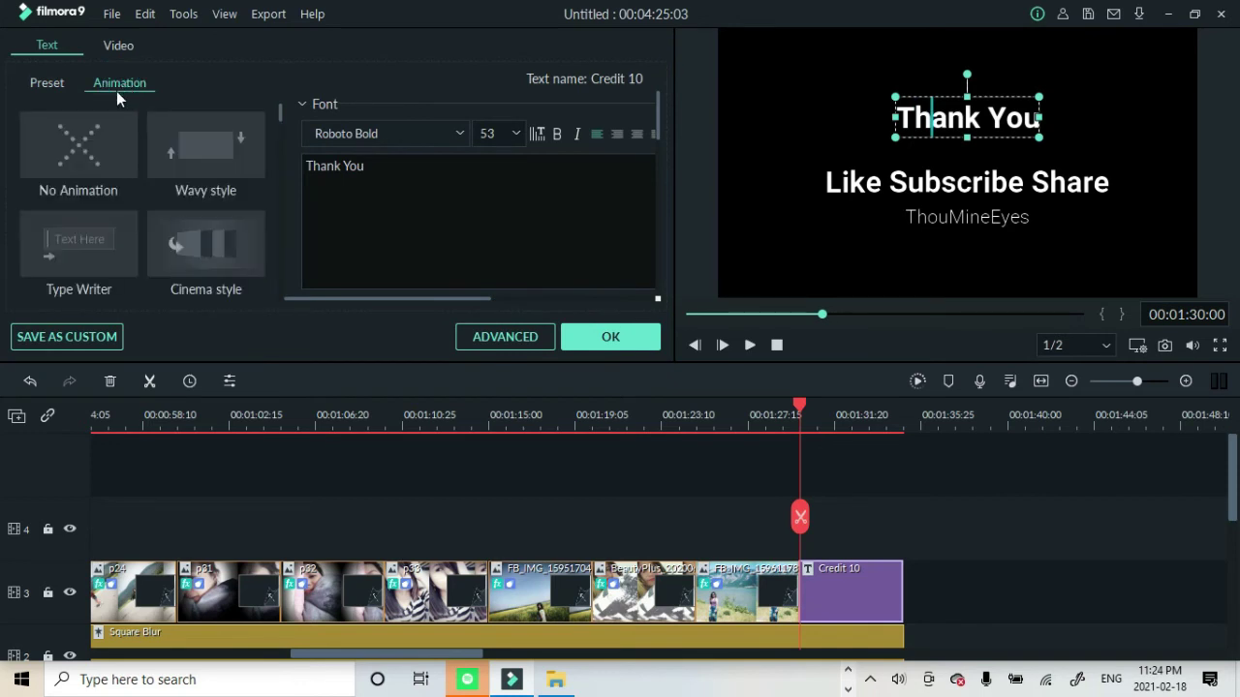
{"action": "left_click", "coordinate": [54, 242]}
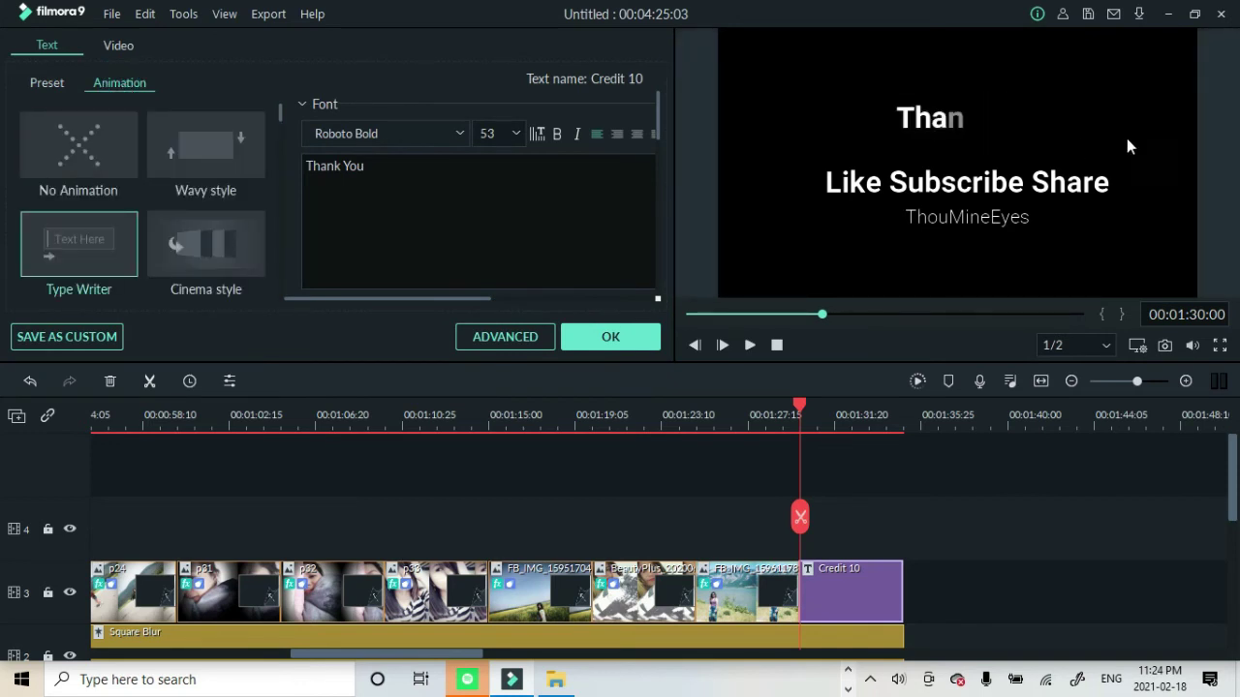
{"action": "left_click", "coordinate": [220, 260]}
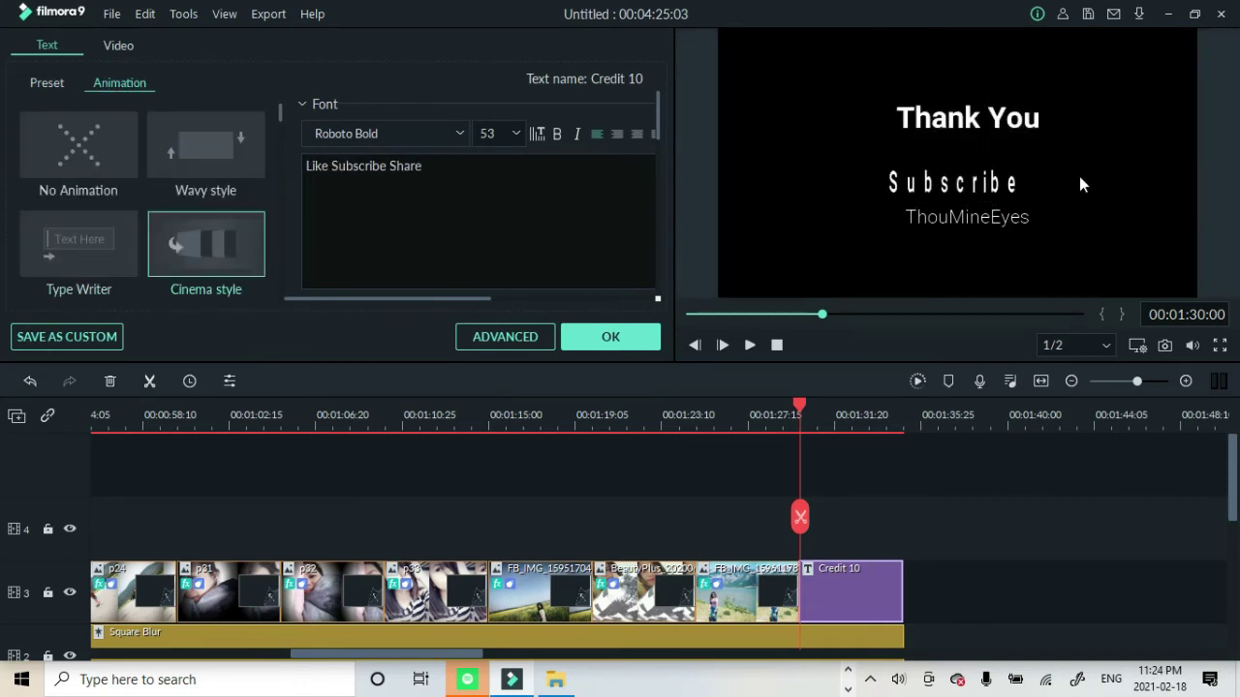
{"action": "left_click", "coordinate": [211, 163]}
{"action": "left_click", "coordinate": [610, 337]}
Delete the stray Credit 10 clip from track 4, and place Element Motion Shape 4 there above photo p29.
{"action": "left_click_drag", "start_coordinate": [800, 405], "coordinate": [6, 445]}
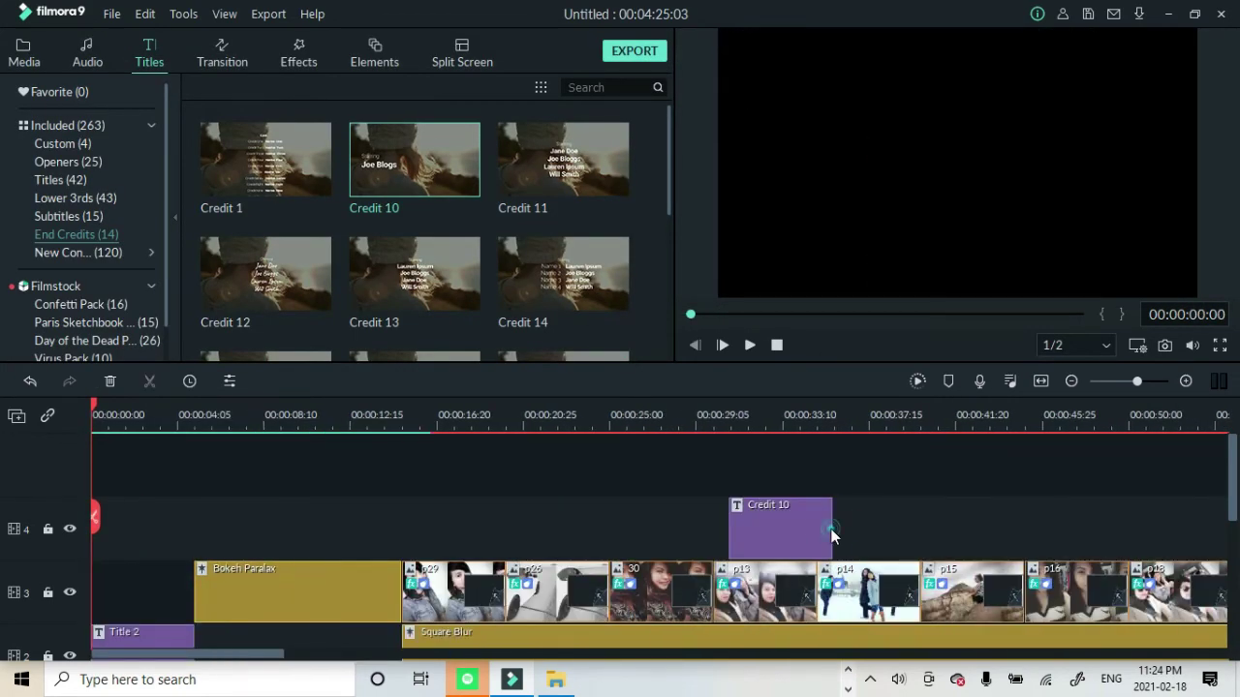
{"action": "key", "text": "Delete"}
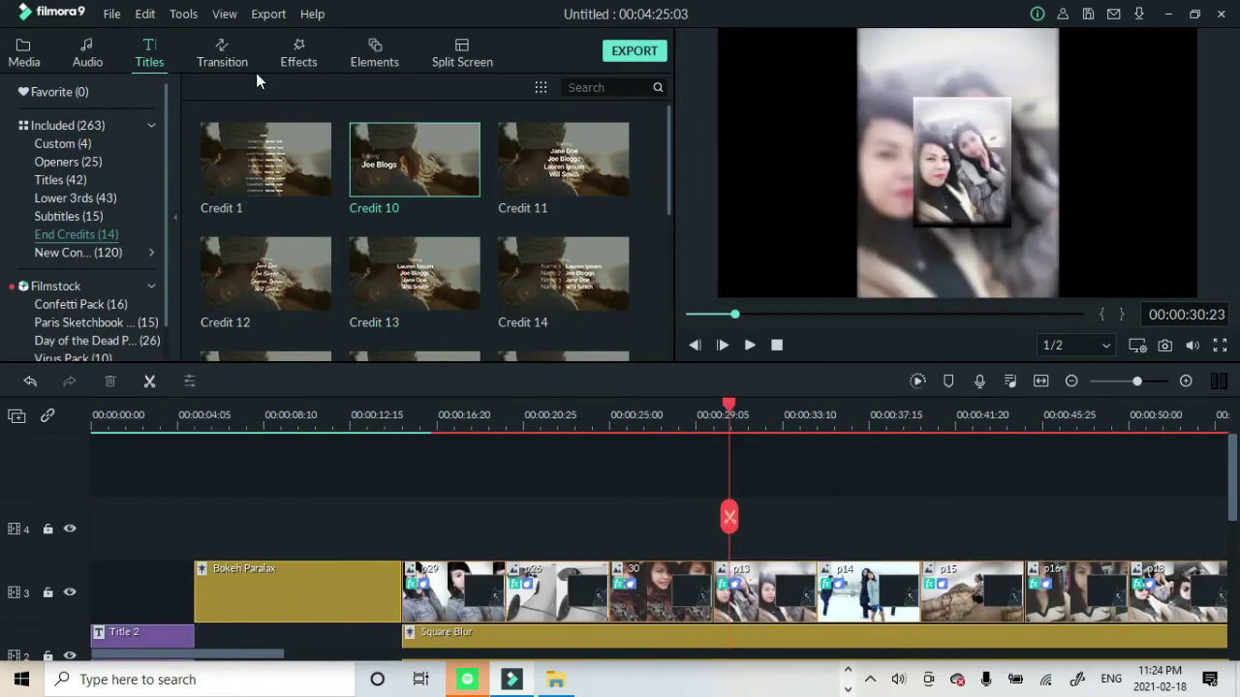
{"action": "left_click", "coordinate": [373, 54]}
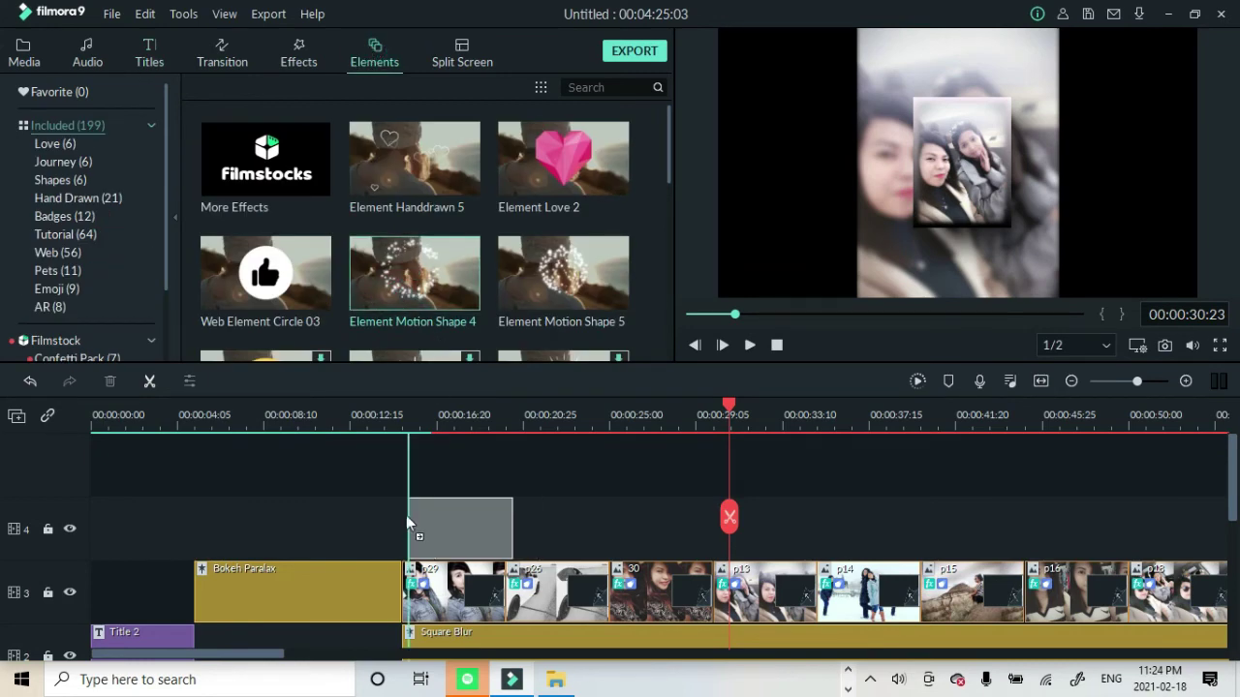
{"action": "left_click_drag", "start_coordinate": [406, 515], "coordinate": [406, 519]}
{"action": "left_click", "coordinate": [749, 345]}
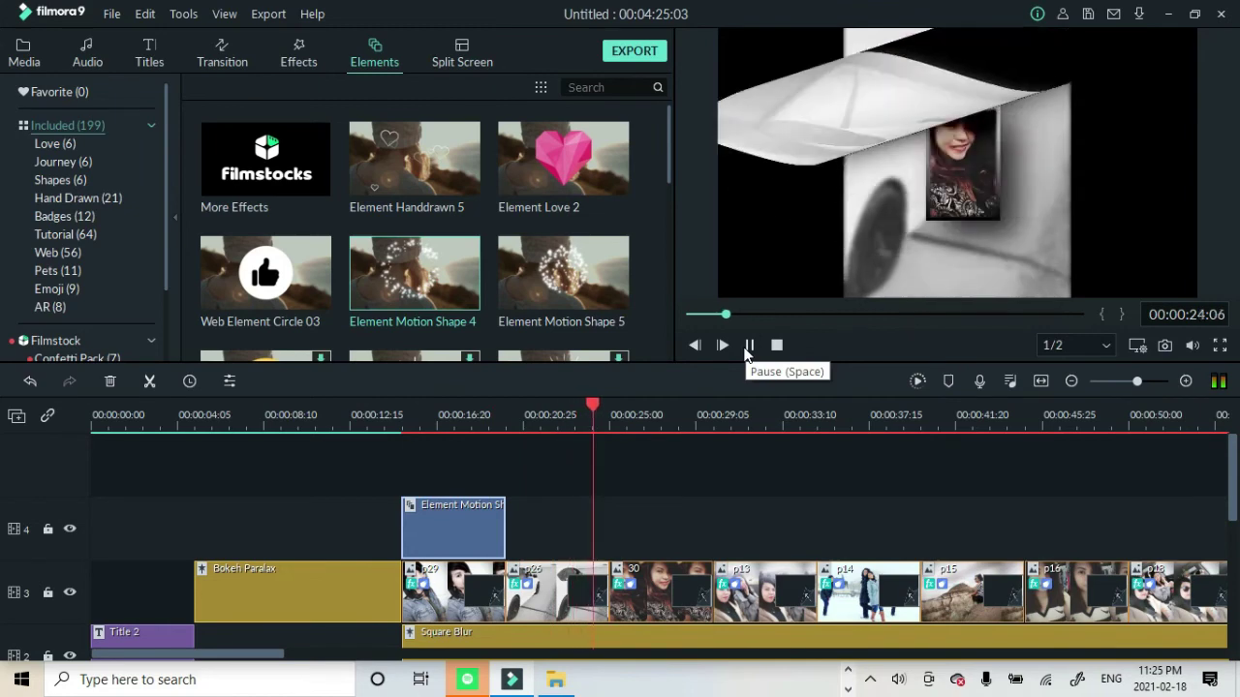
Add Element Handdrawn 5 to track 4 above the junction of photos p26 and 30, and preview it.
{"action": "left_click", "coordinate": [423, 189]}
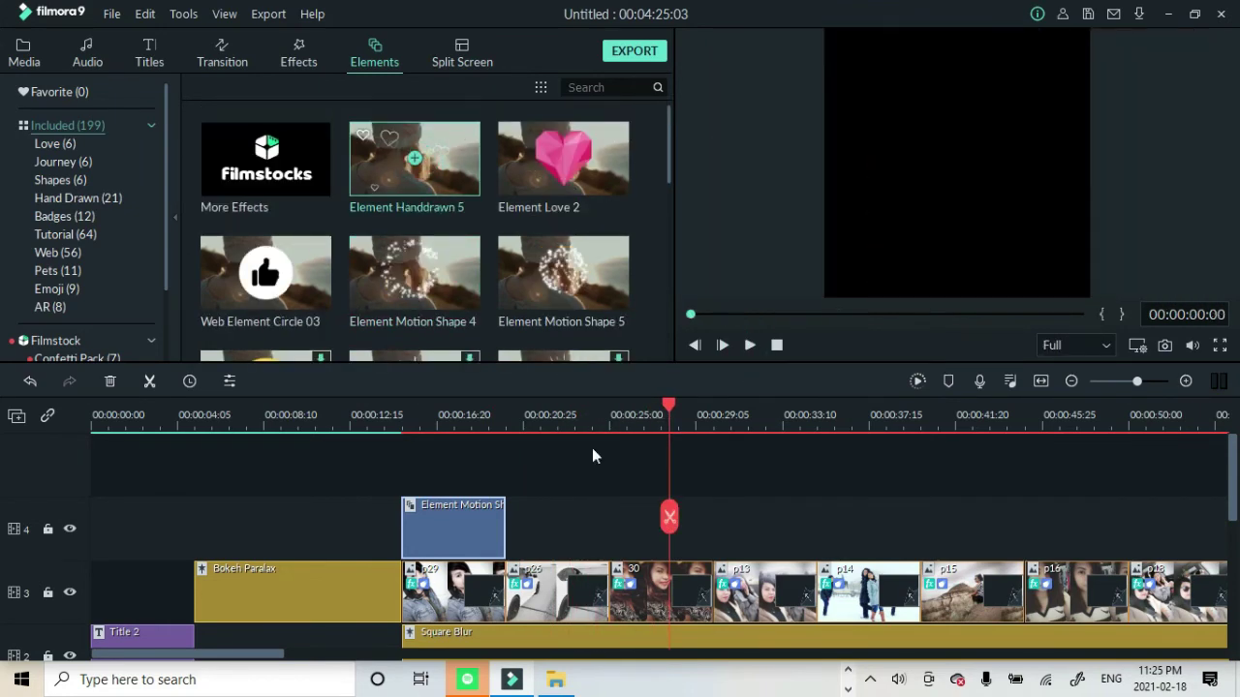
{"action": "left_click_drag", "start_coordinate": [576, 543], "coordinate": [577, 545]}
{"action": "left_click", "coordinate": [507, 474]}
{"action": "left_click", "coordinate": [751, 345]}
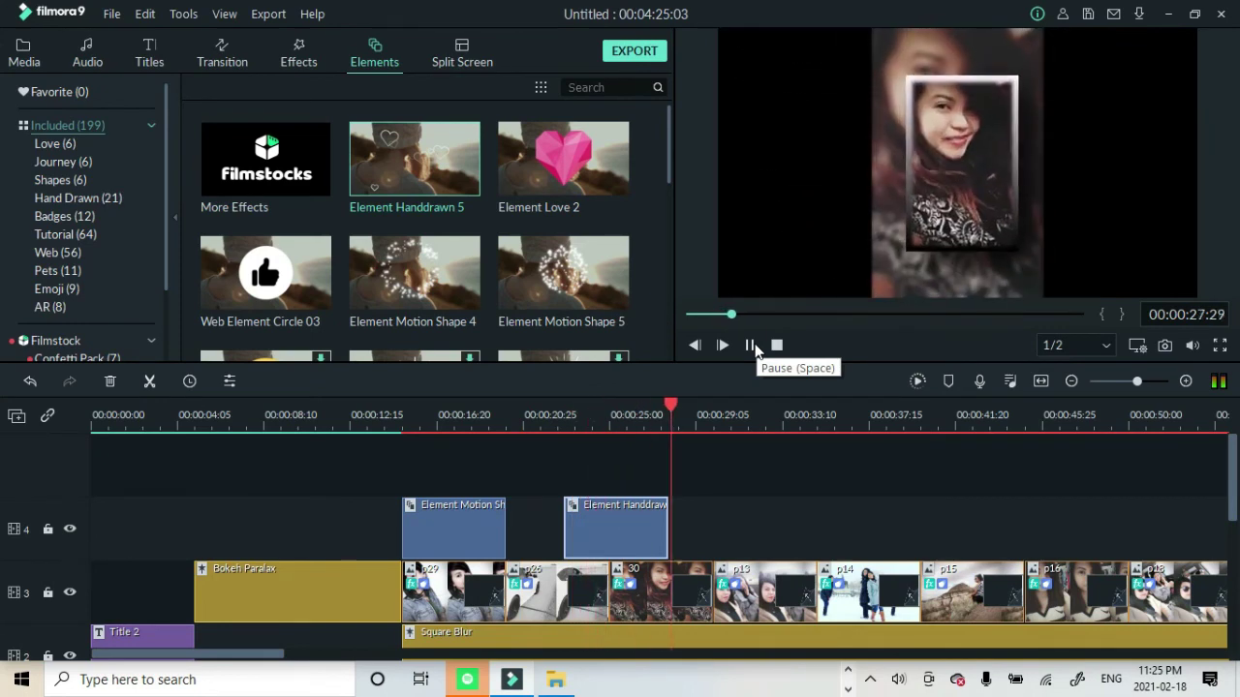
{"action": "left_click", "coordinate": [751, 345]}
Add Element Handdrawn 4 to track 4 above photos p13 and p14, and Element Motion Shape 1 above p15.
{"action": "scroll", "coordinate": [542, 261], "scroll_direction": "down", "scroll_amount": 5}
{"action": "left_click_drag", "start_coordinate": [437, 323], "coordinate": [724, 523]}
{"action": "left_click", "coordinate": [749, 345]}
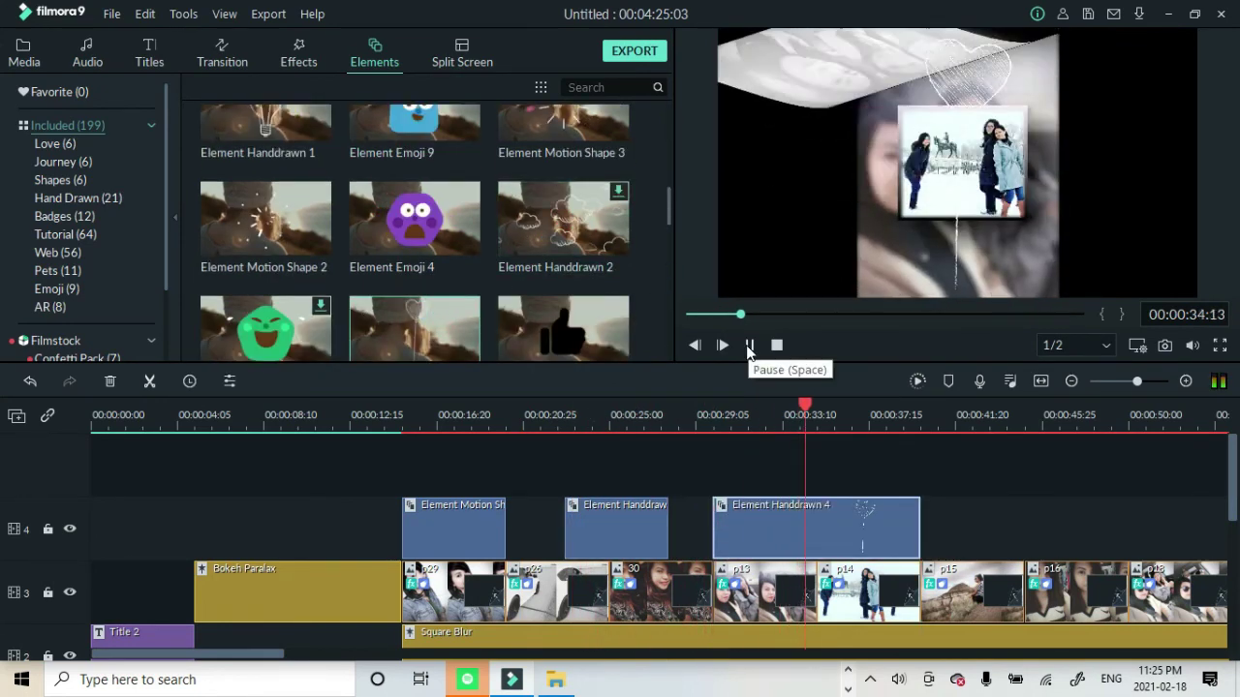
{"action": "left_click", "coordinate": [745, 346]}
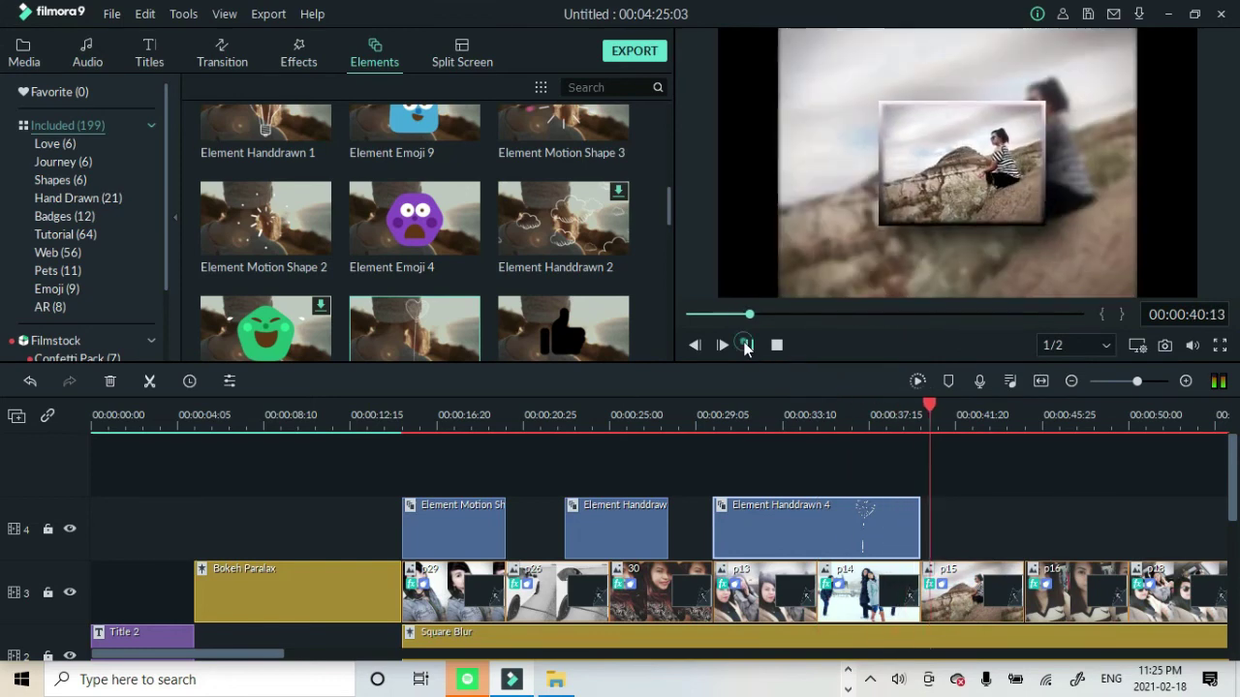
{"action": "scroll", "coordinate": [266, 236], "scroll_direction": "up", "scroll_amount": 3}
{"action": "left_click", "coordinate": [266, 235]}
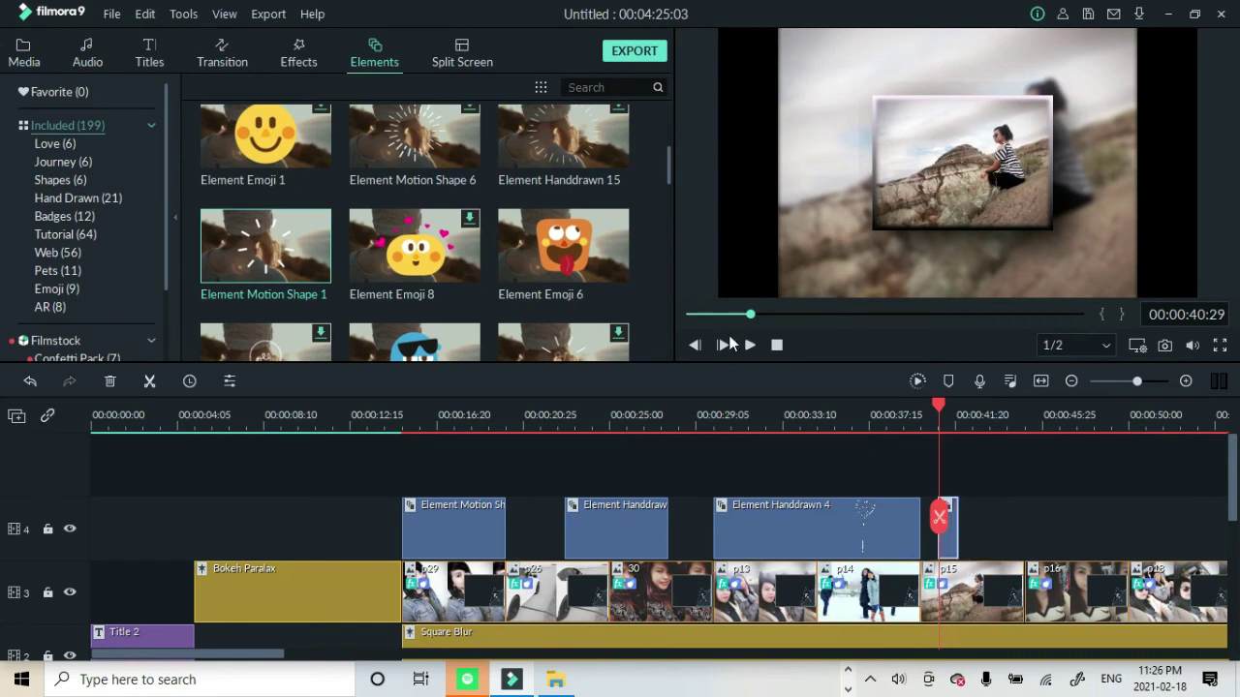
Add the Light Leak 1 overlay to track 4 from the start of photo p16 and extend it to the slideshow's end.
{"action": "left_click_drag", "start_coordinate": [175, 655], "coordinate": [308, 656]}
{"action": "left_click", "coordinate": [299, 56]}
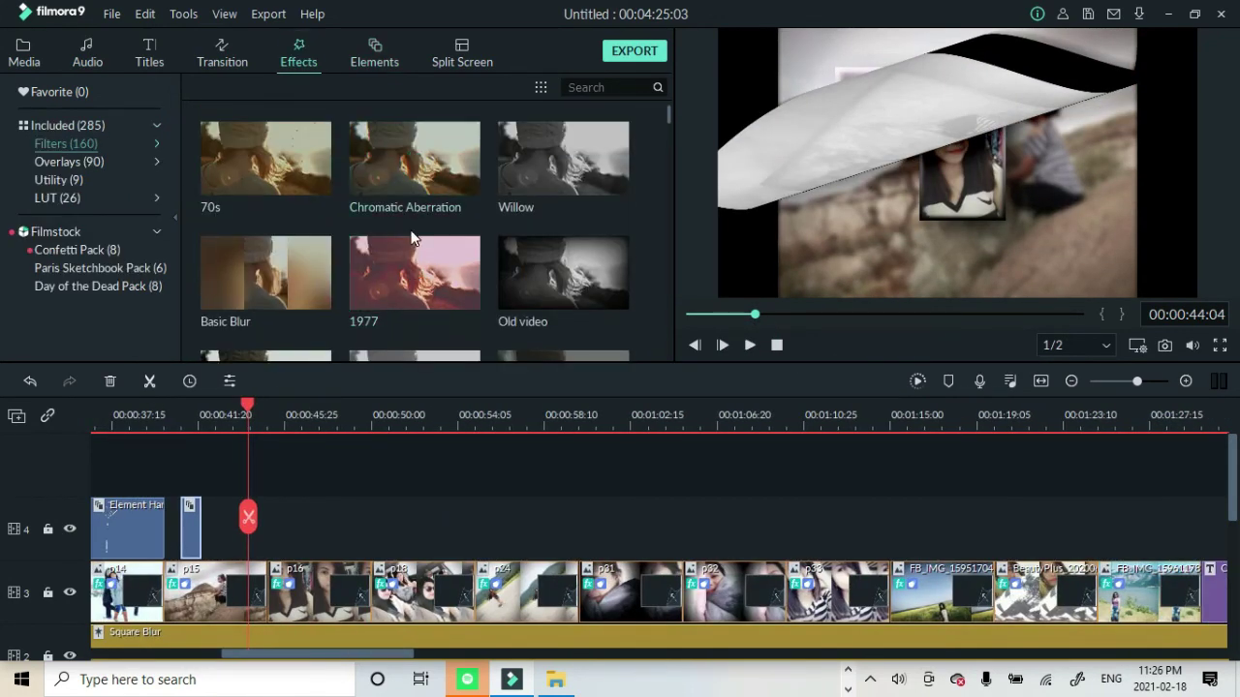
{"action": "left_click", "coordinate": [92, 163]}
{"action": "left_click_drag", "start_coordinate": [575, 290], "coordinate": [297, 511]}
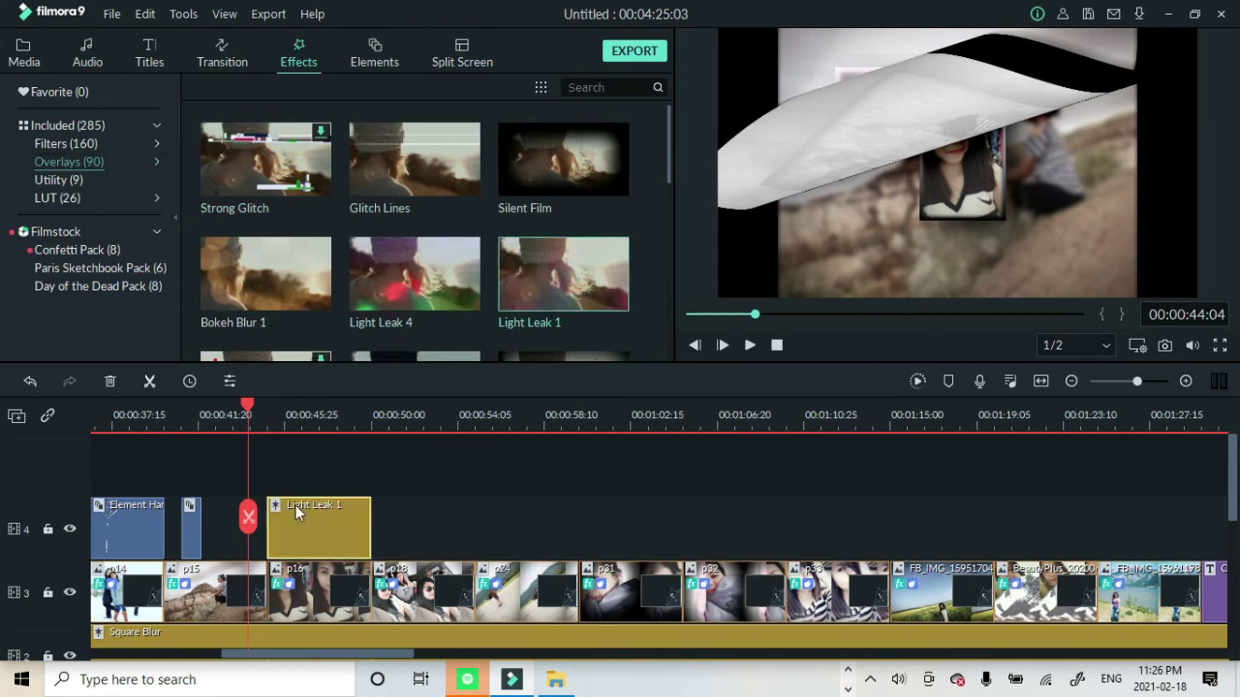
{"action": "left_click", "coordinate": [749, 345]}
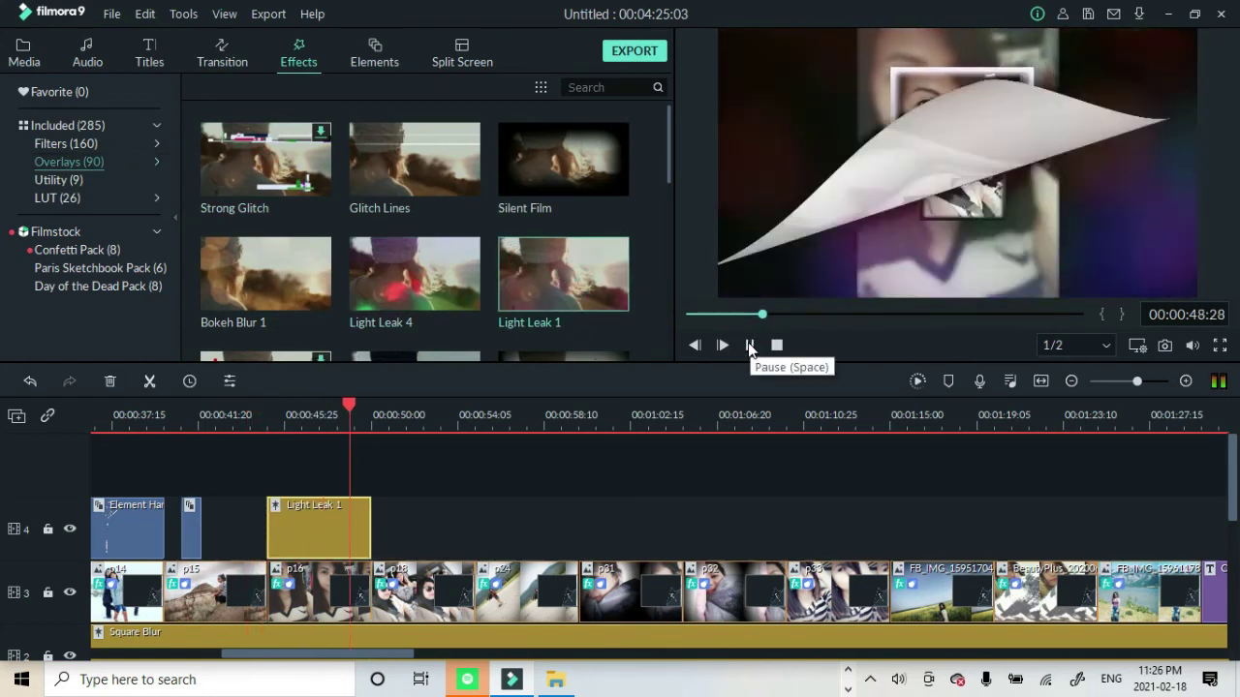
{"action": "key", "text": "space"}
{"action": "left_click_drag", "start_coordinate": [369, 527], "coordinate": [1237, 485]}
Trim the end of the "Drift - Pages Turn" music so the audio stops with the slideshow at 00:01:35:00.
{"action": "scroll", "coordinate": [1135, 549], "scroll_direction": "down", "scroll_amount": 5}
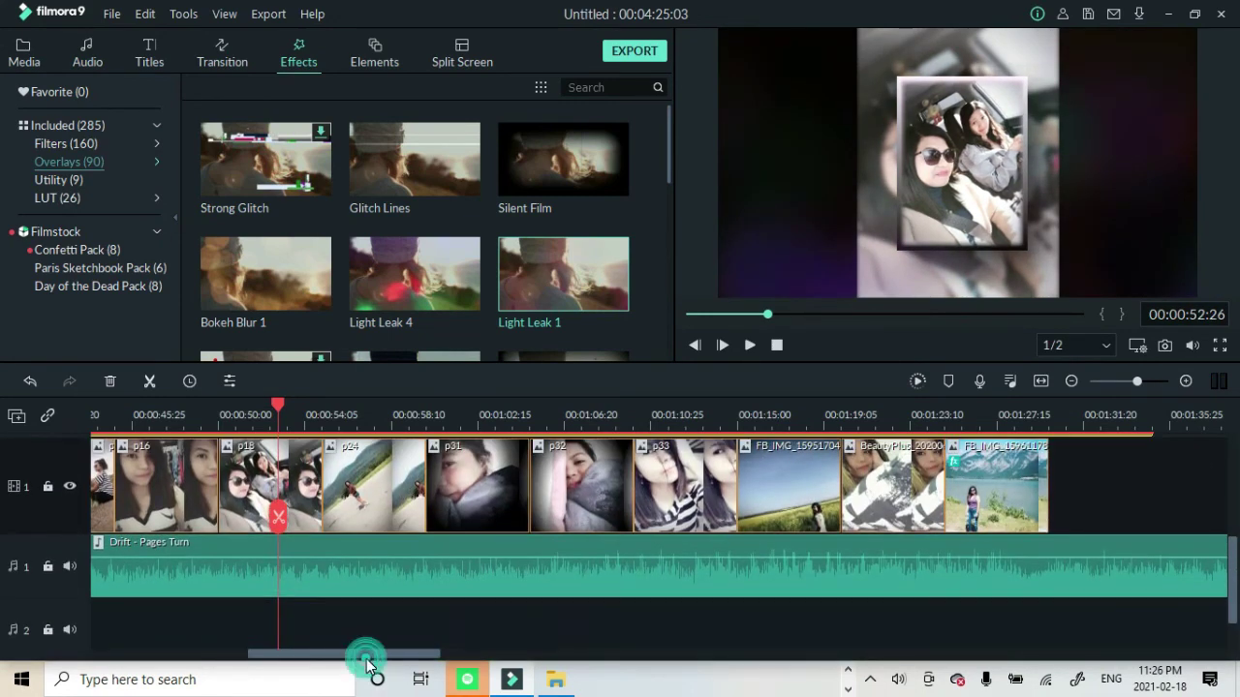
{"action": "left_click_drag", "start_coordinate": [374, 657], "coordinate": [969, 662]}
{"action": "left_click_drag", "start_coordinate": [769, 572], "coordinate": [120, 572]}
{"action": "left_click_drag", "start_coordinate": [985, 666], "coordinate": [896, 668]}
{"action": "left_click_drag", "start_coordinate": [1008, 566], "coordinate": [224, 567]}
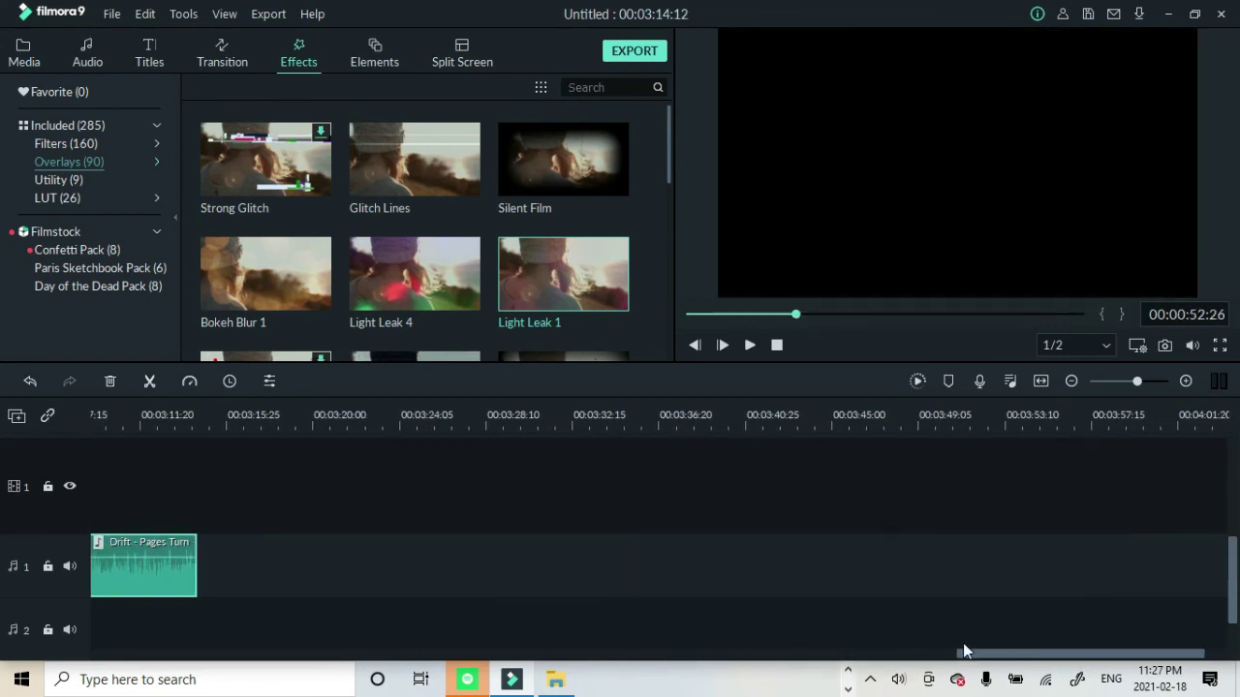
{"action": "left_click_drag", "start_coordinate": [963, 653], "coordinate": [728, 657]}
{"action": "scroll", "coordinate": [721, 627], "scroll_direction": "up", "scroll_amount": 1}
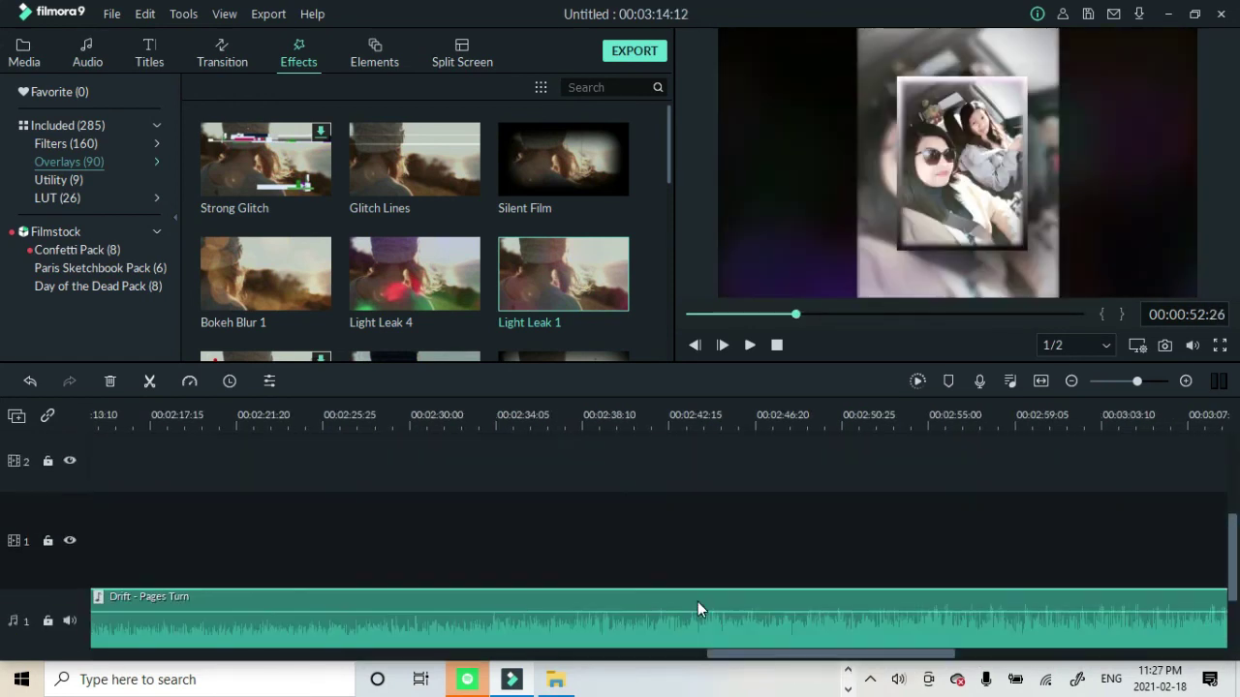
{"action": "scroll", "coordinate": [695, 609], "scroll_direction": "down", "scroll_amount": 1}
{"action": "left_click_drag", "start_coordinate": [751, 653], "coordinate": [860, 649]}
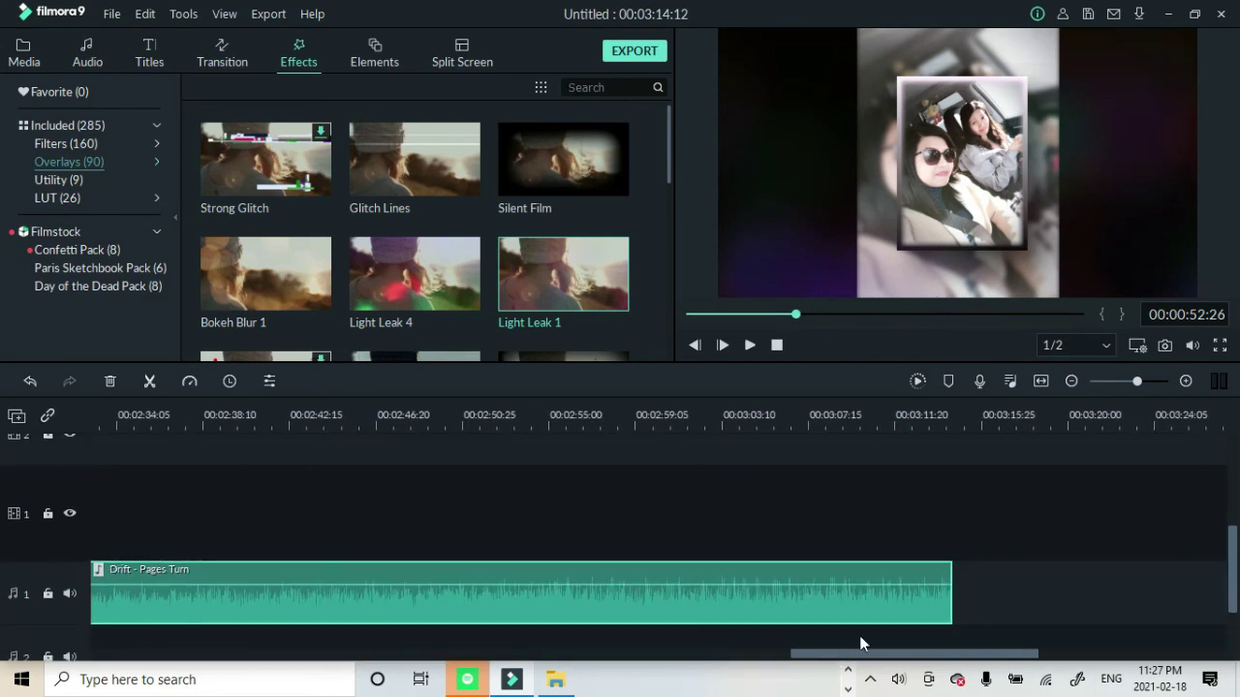
{"action": "left_click_drag", "start_coordinate": [950, 591], "coordinate": [501, 574]}
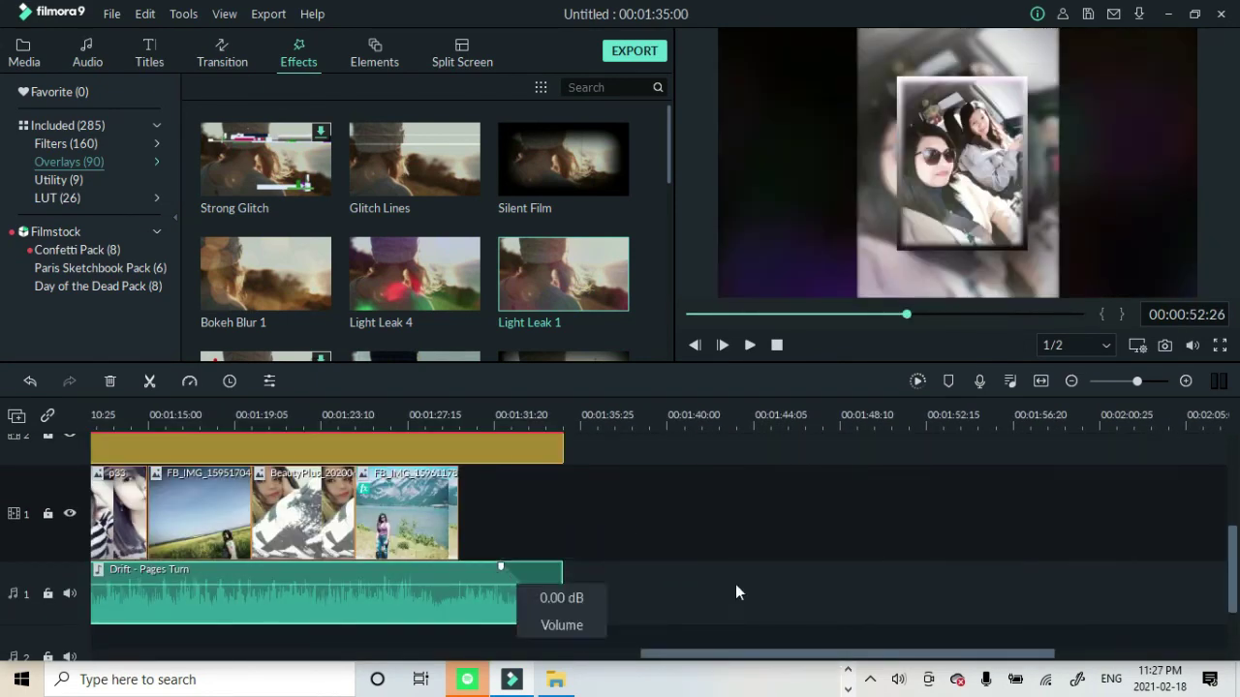
Play the slideshow from the beginning and review the device export settings for iPhone.
{"action": "left_click_drag", "start_coordinate": [913, 318], "coordinate": [636, 308]}
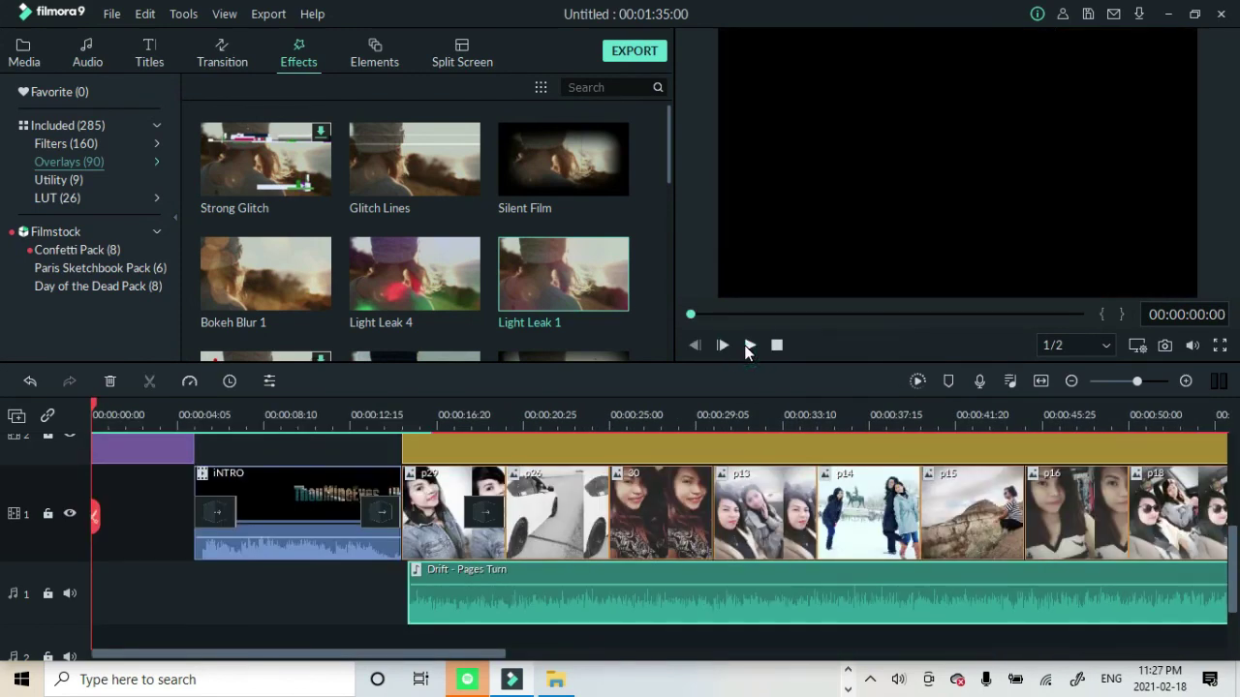
{"action": "scroll", "coordinate": [334, 620], "scroll_direction": "up", "scroll_amount": 3}
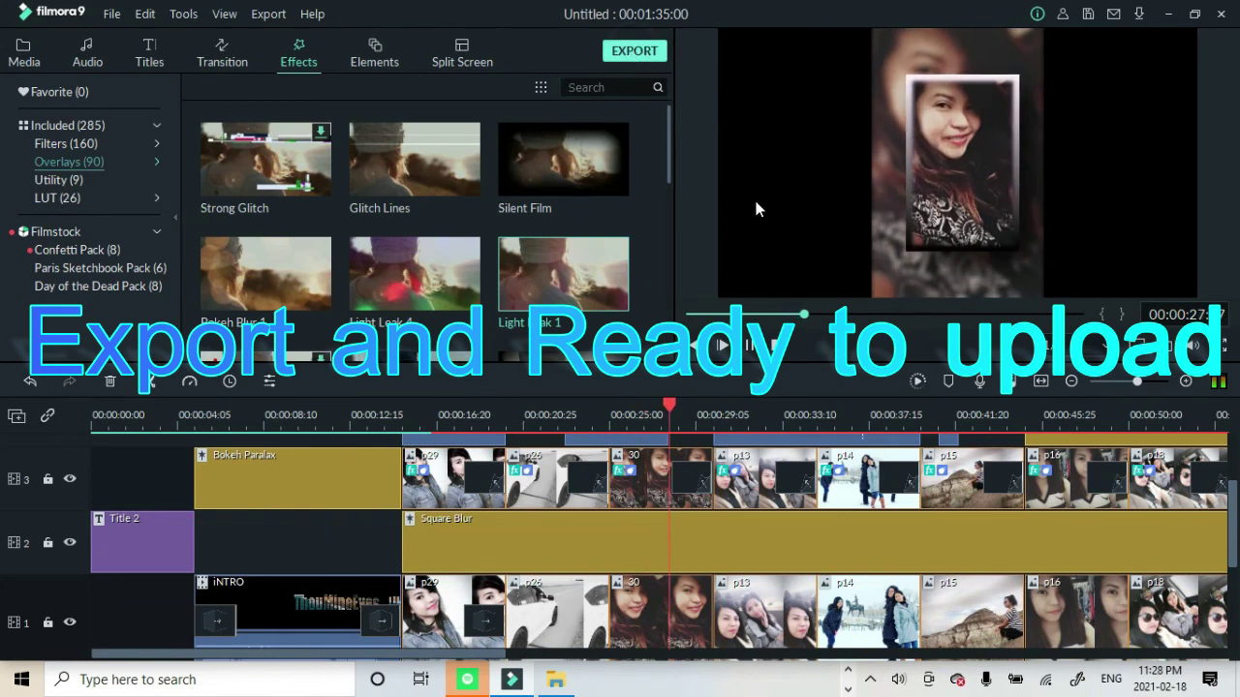
{"action": "key", "text": "ctrl+e"}
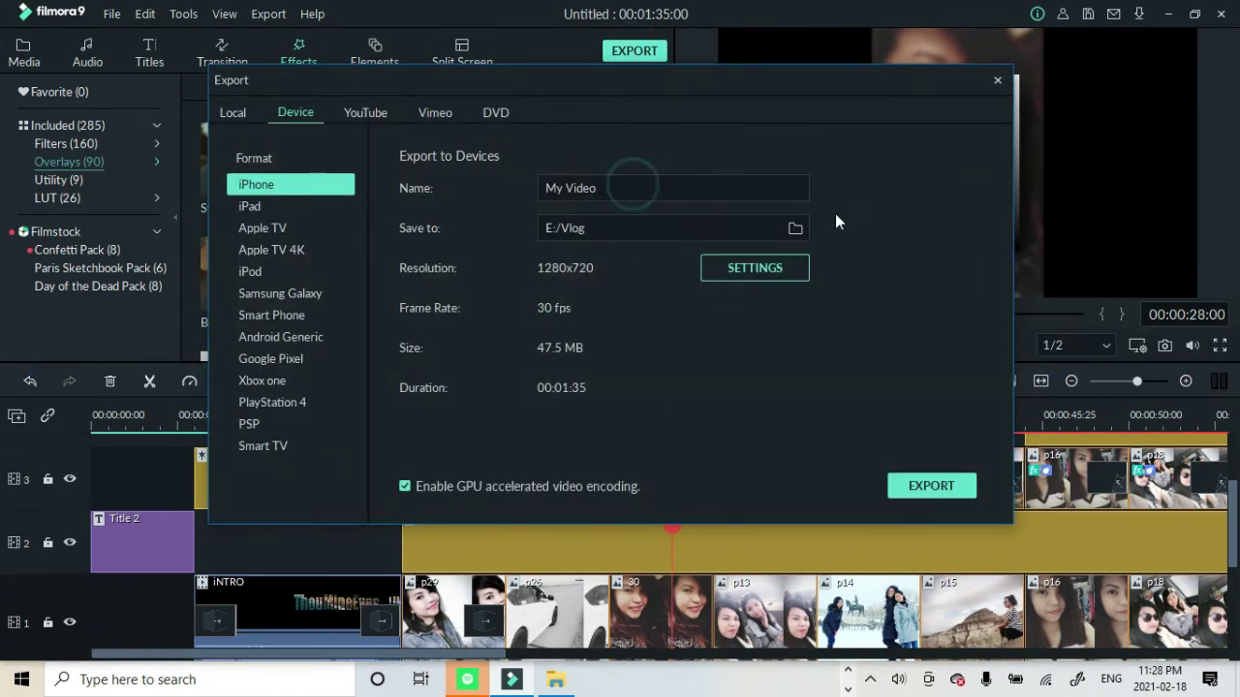
{"action": "left_click", "coordinate": [998, 81]}
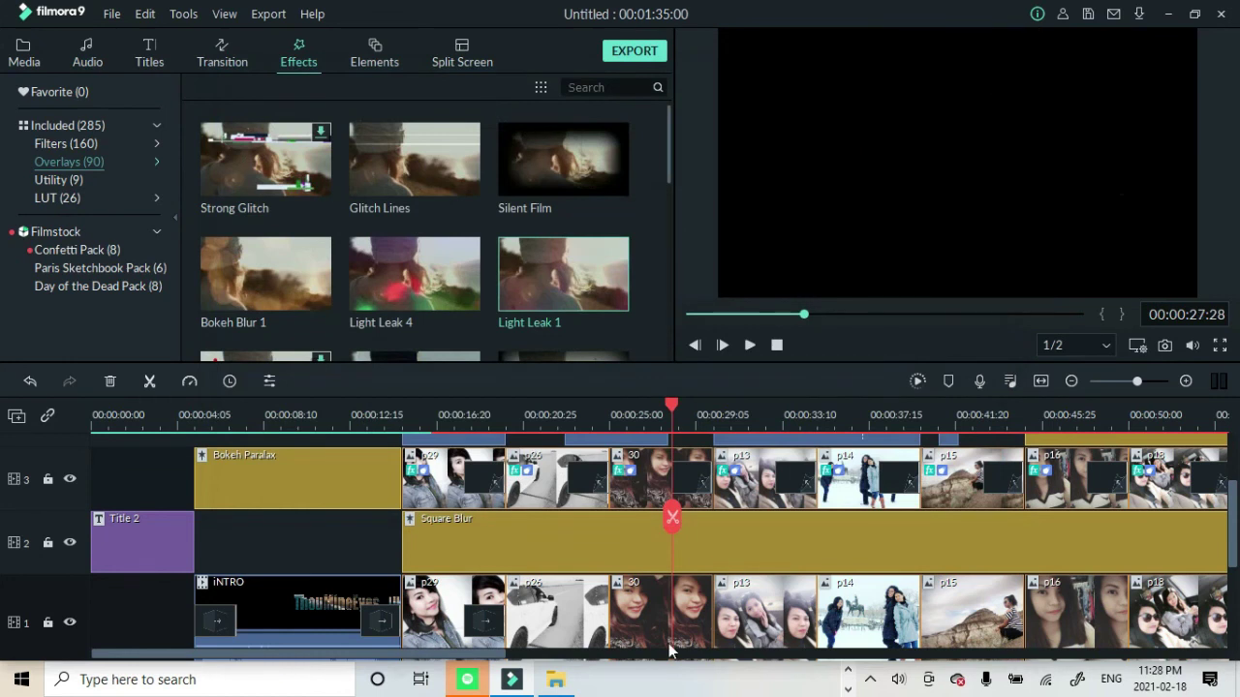